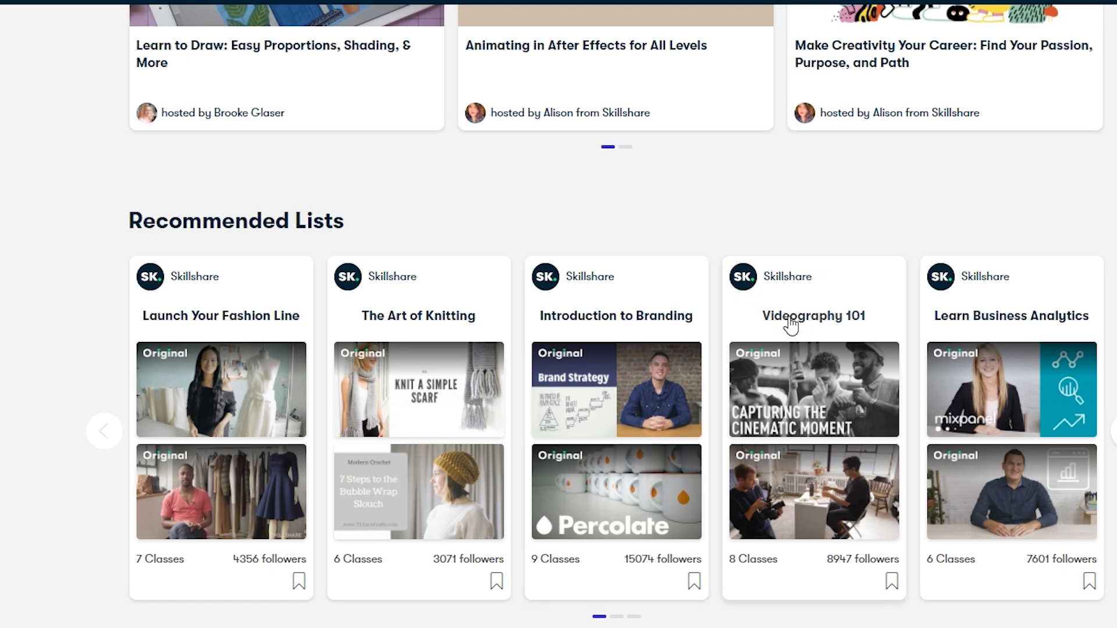
scroll(870, 561, "up", 8)
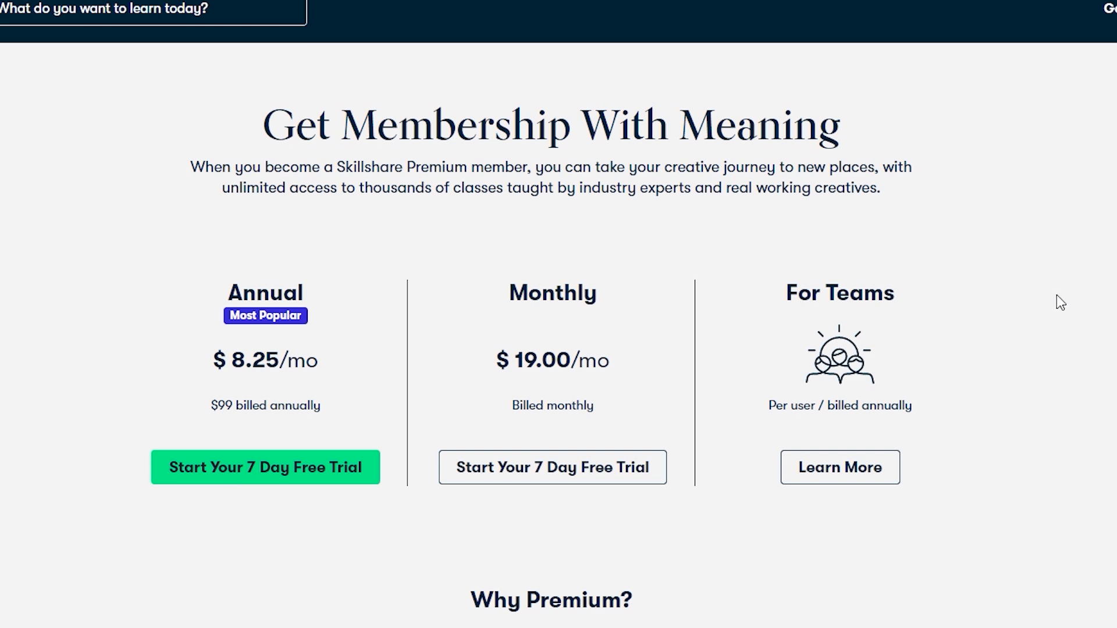
scroll(988, 239, "down", 2)
scroll(988, 242, "up", 2)
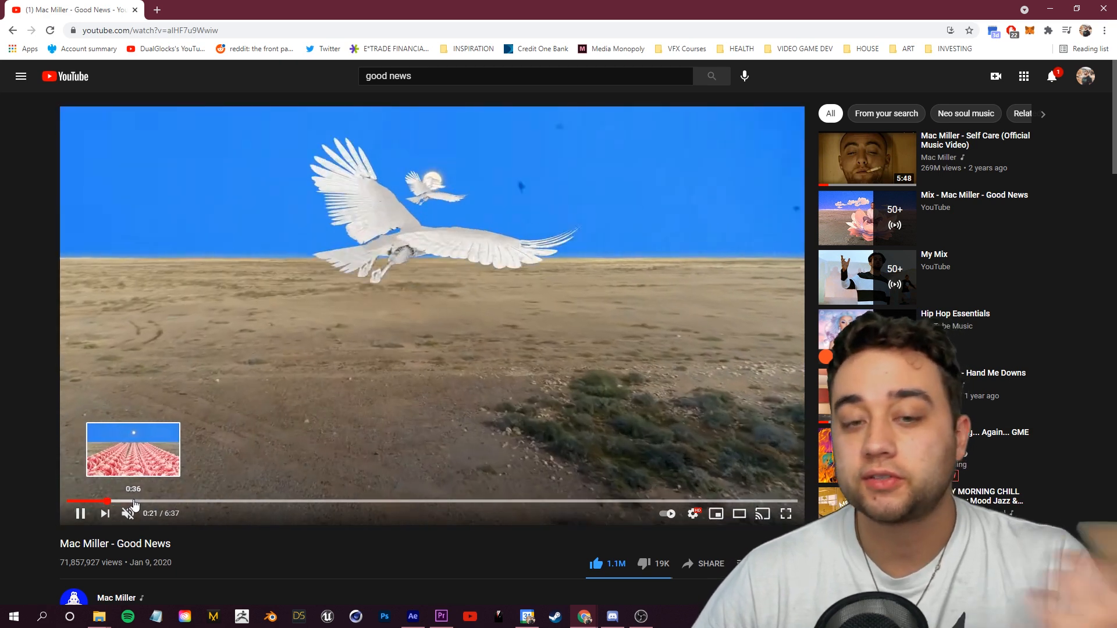
Step: Search the stock video site for drone desert footage
left_click(134, 501)
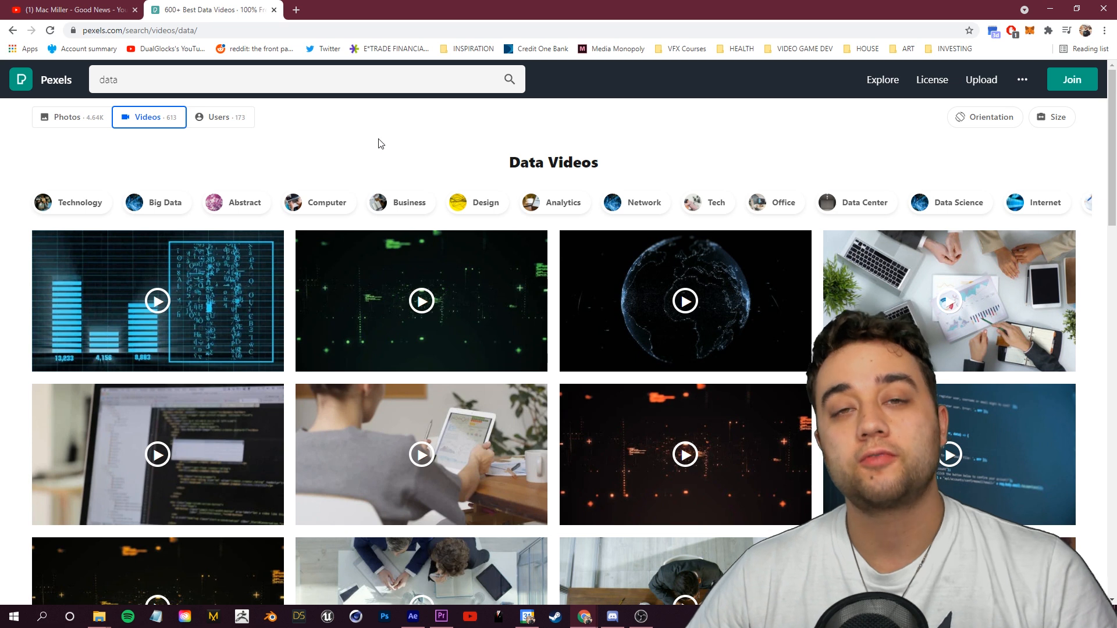
left_click(215, 88)
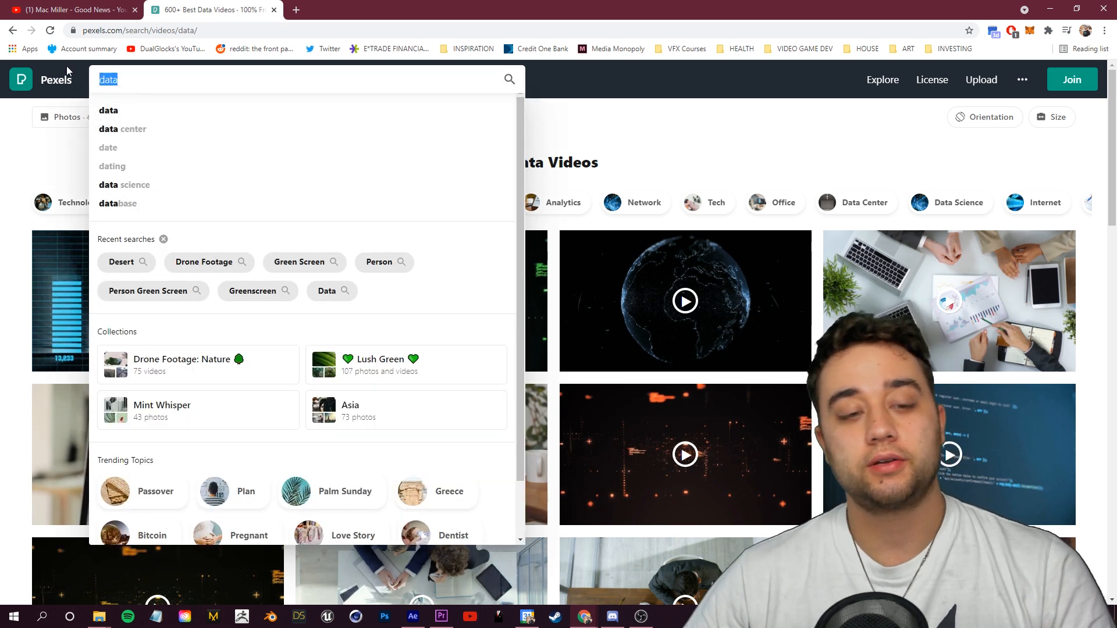
type("drone desert")
key("Return")
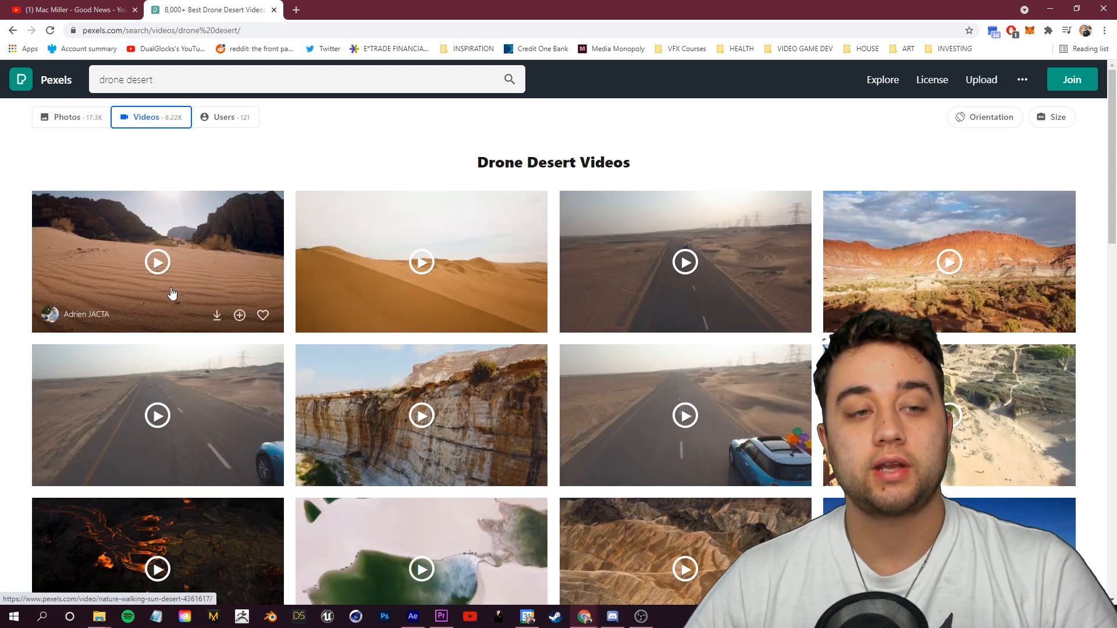
Step: Preview the first desert dunes video from the results and close the preview
scroll(262, 442, "down", 3)
scroll(238, 451, "up", 3)
left_click(244, 290)
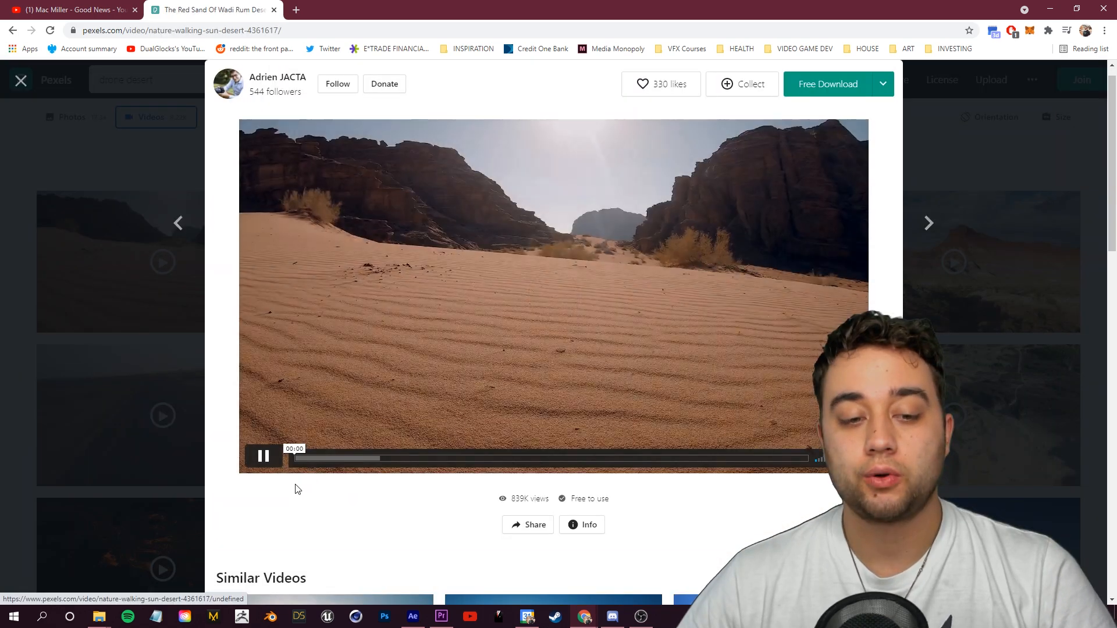
left_click(19, 386)
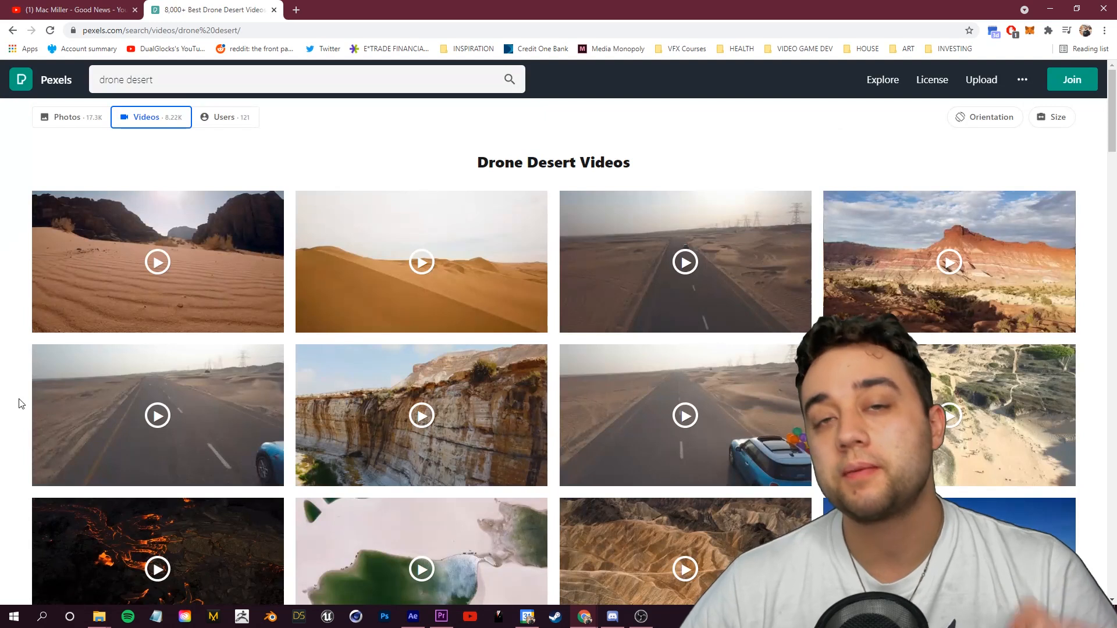
Step: Fit the desert footage layer to the composition size
left_click(413, 616)
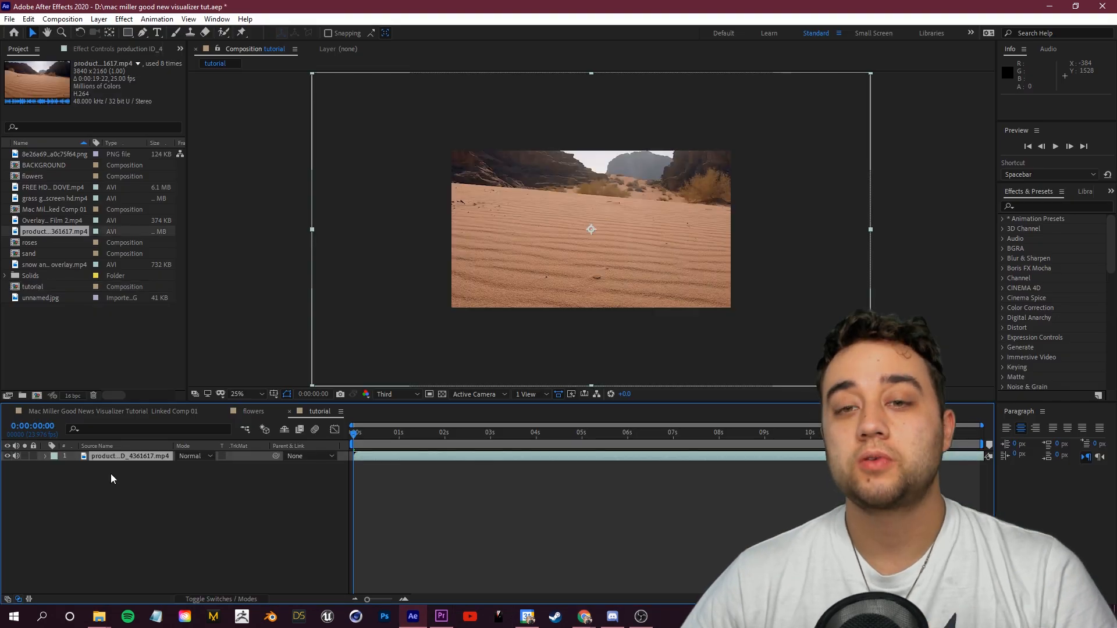
left_click_drag(687, 234, 665, 258)
right_click(146, 457)
mouse_move(285, 192)
left_click(350, 327)
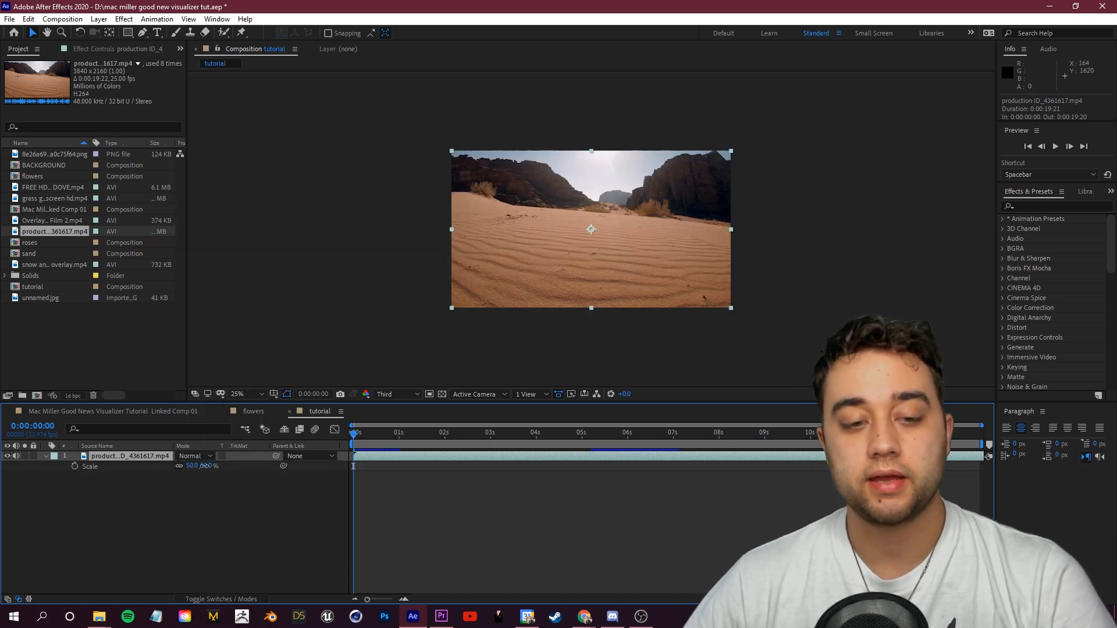
Step: Scale the desert footage to 103%, move it lower in the frame and rotate it to -3 degrees
left_click_drag(204, 466, 234, 466)
left_click_drag(675, 271, 631, 327)
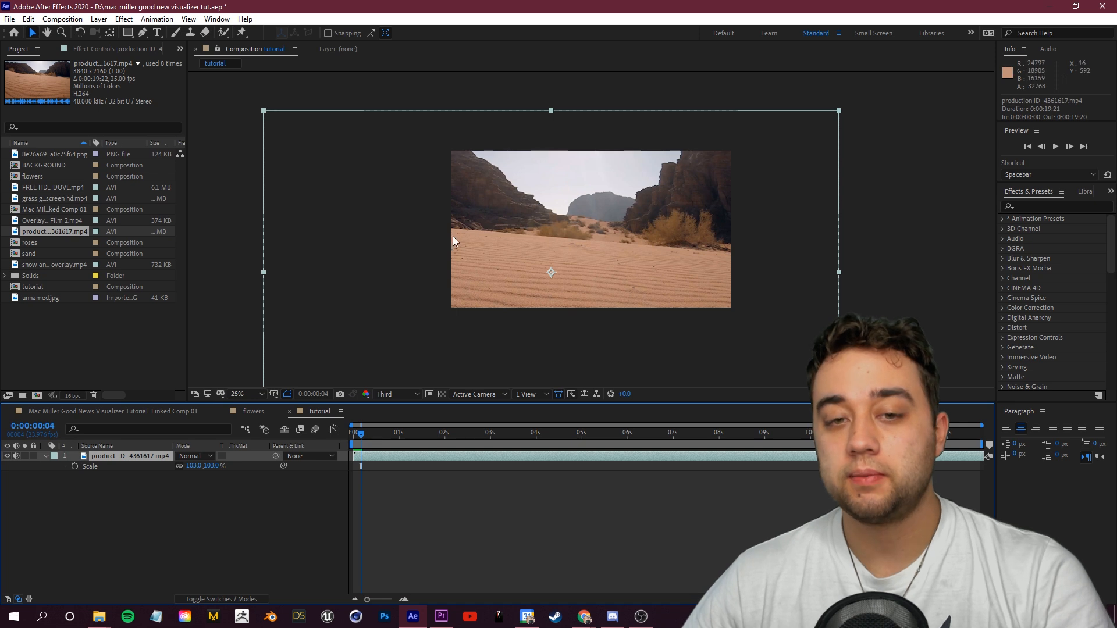
key("r")
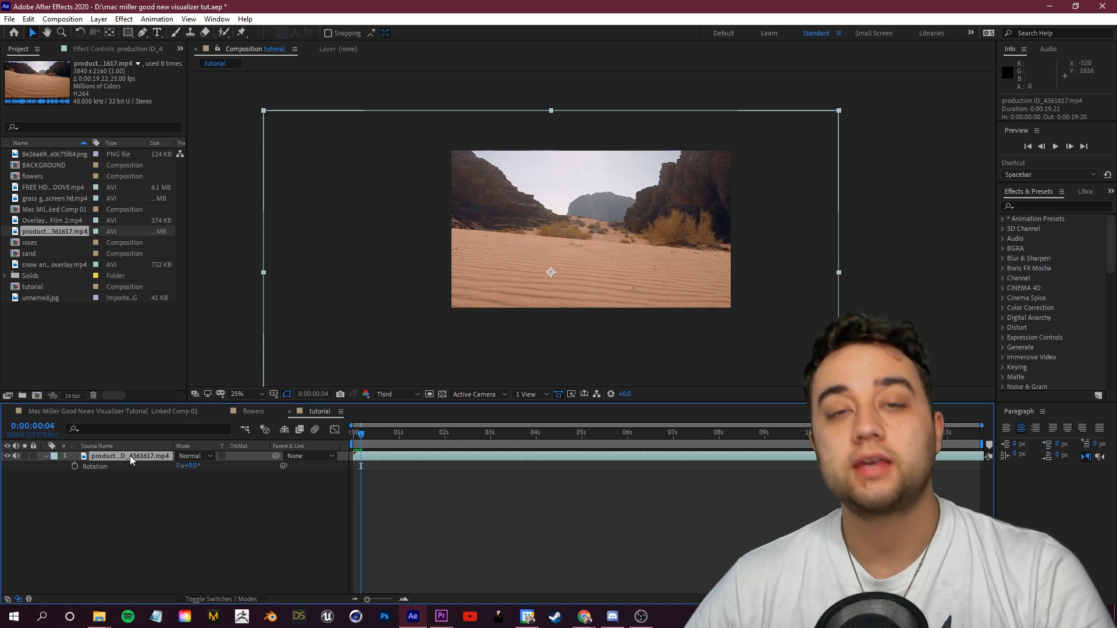
mouse_move(195, 470)
left_mouse_down()
mouse_move(184, 469)
mouse_move(194, 465)
left_mouse_up()
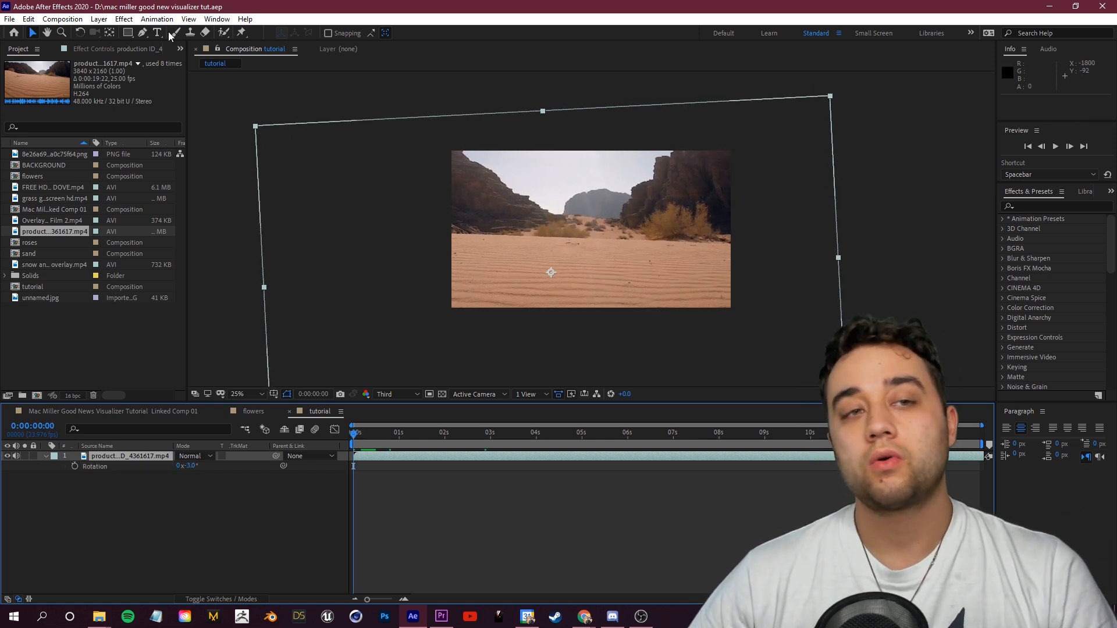
Step: Draw a pen mask around the sand so the sky of the footage is cut away
left_click(143, 32)
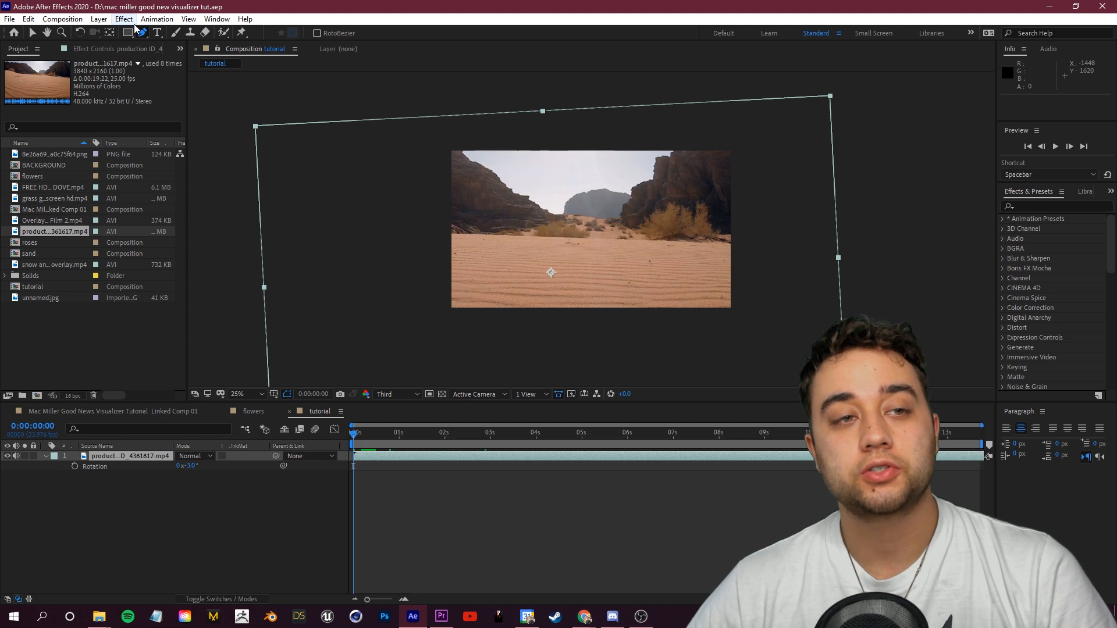
left_click_drag(441, 234, 810, 250)
left_click_drag(887, 318, 887, 336)
left_click_drag(588, 369, 503, 368)
left_click_drag(400, 326, 394, 294)
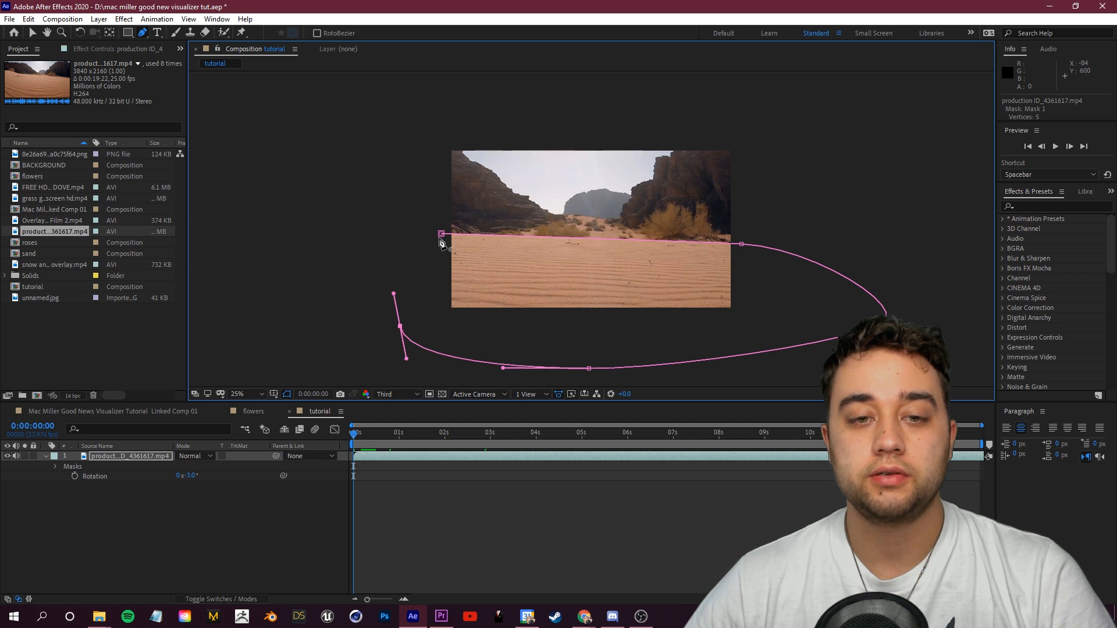
left_click(220, 536)
left_click(164, 458)
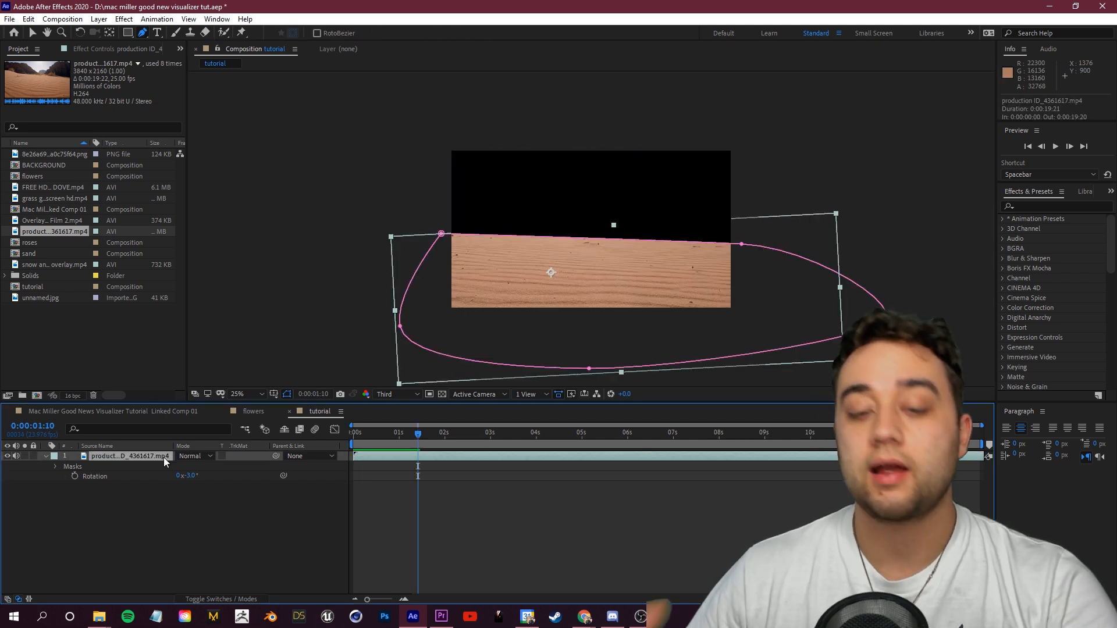
key("m")
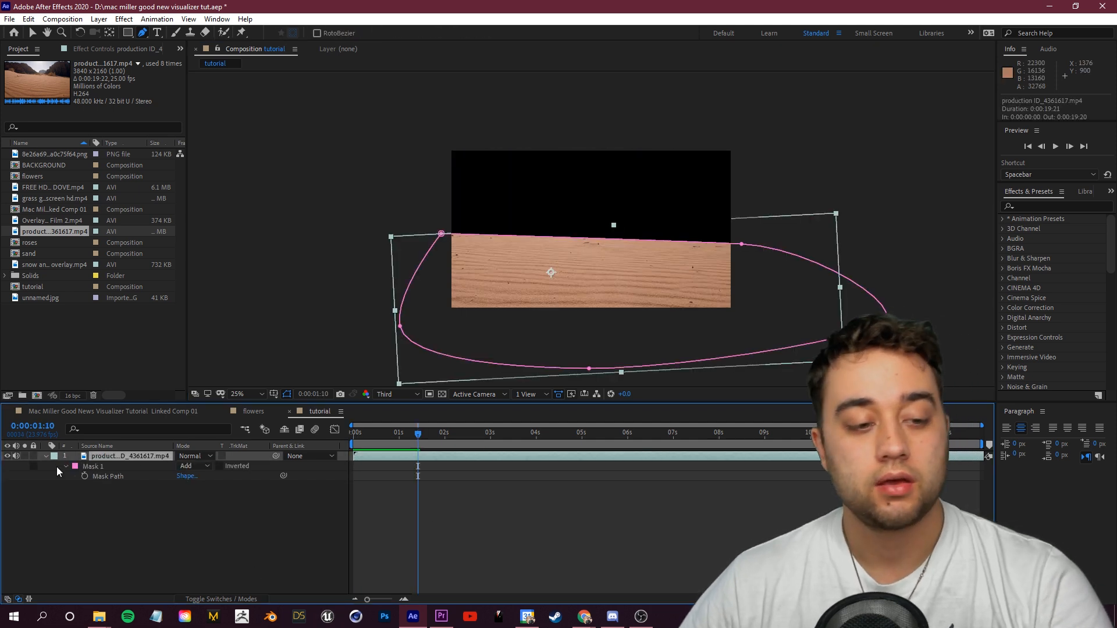
Step: Feather the sand mask's edge, viewing the horizon at 100% zoom
type("10")
left_click(212, 540)
key("slash")
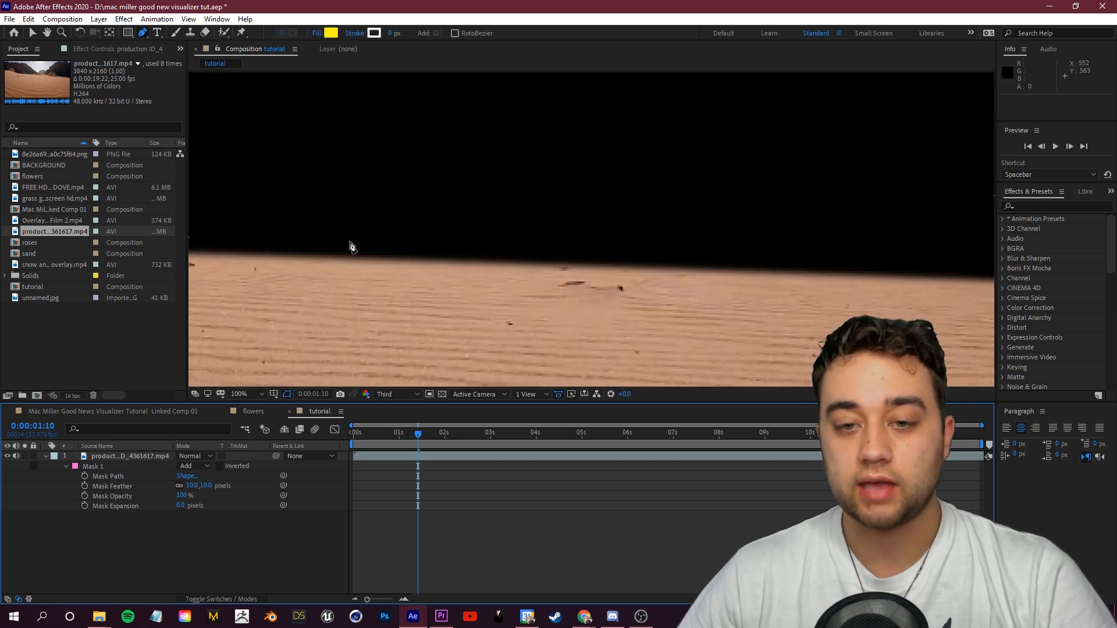
left_click(287, 395)
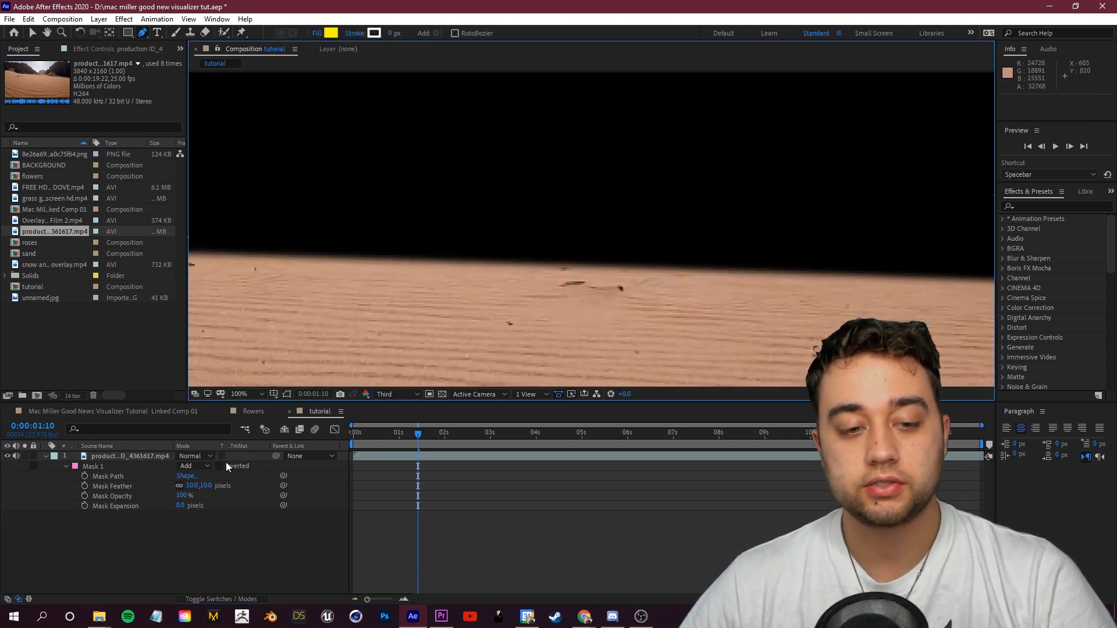
key("space")
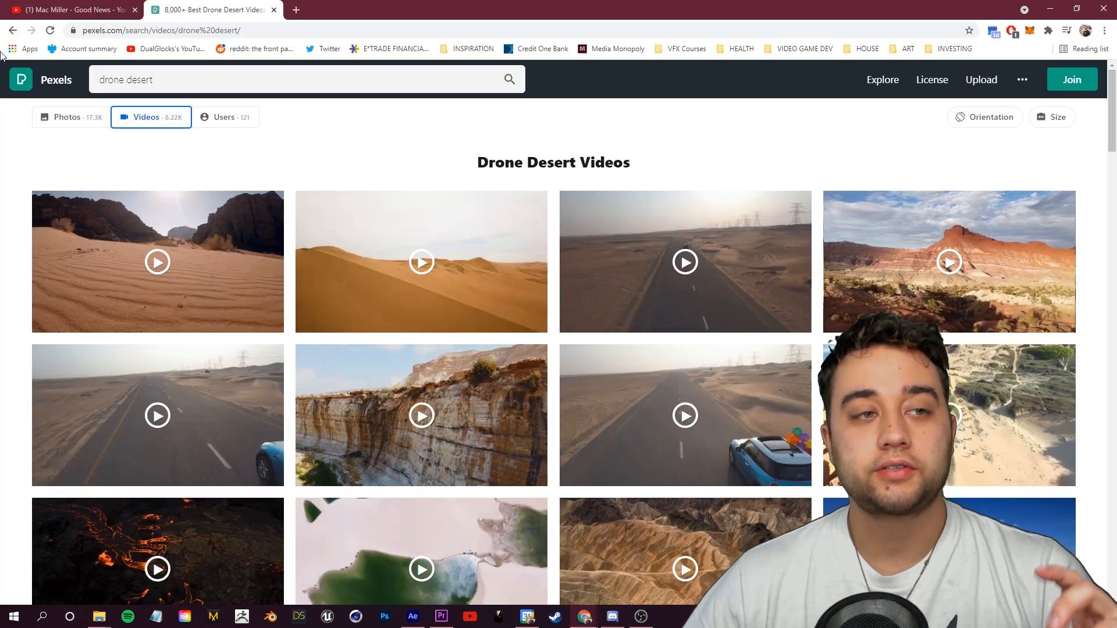
Step: Study the sky and sun in the reference music video
left_click(21, 2)
left_click(741, 260)
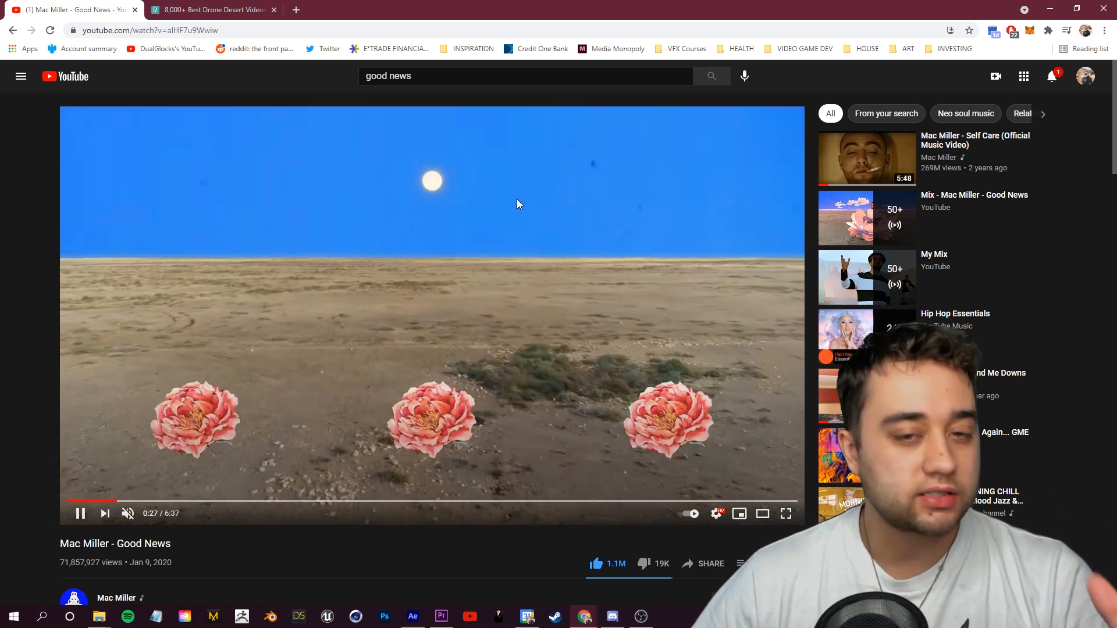
left_click(516, 199)
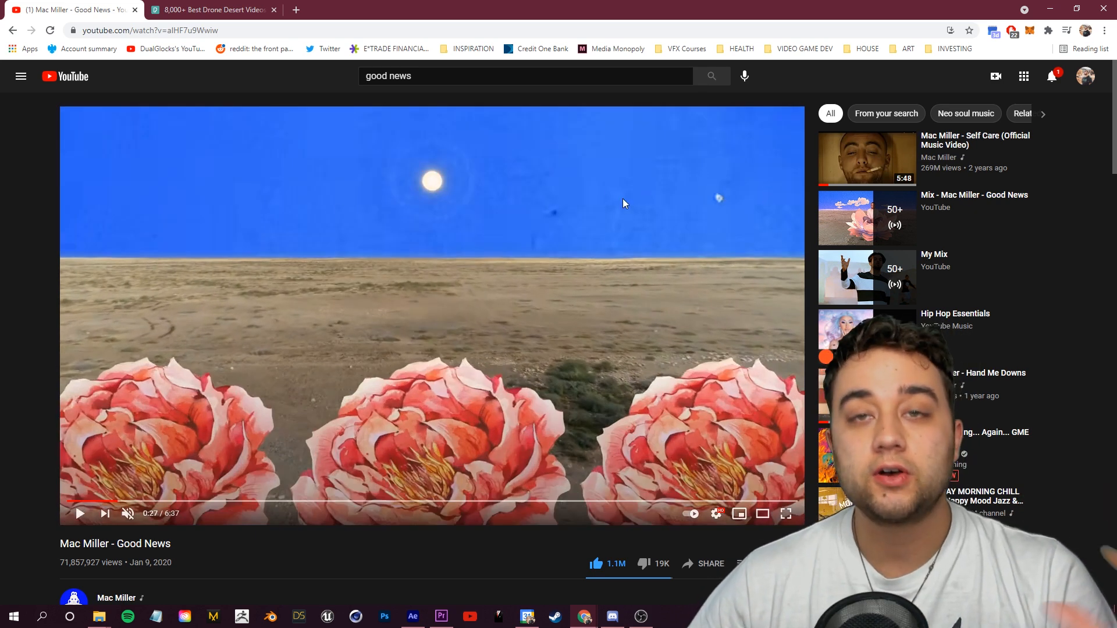
Step: Create a solid named background, sampling its blue colour from the reference video's sky with the eyedropper
left_click(413, 616)
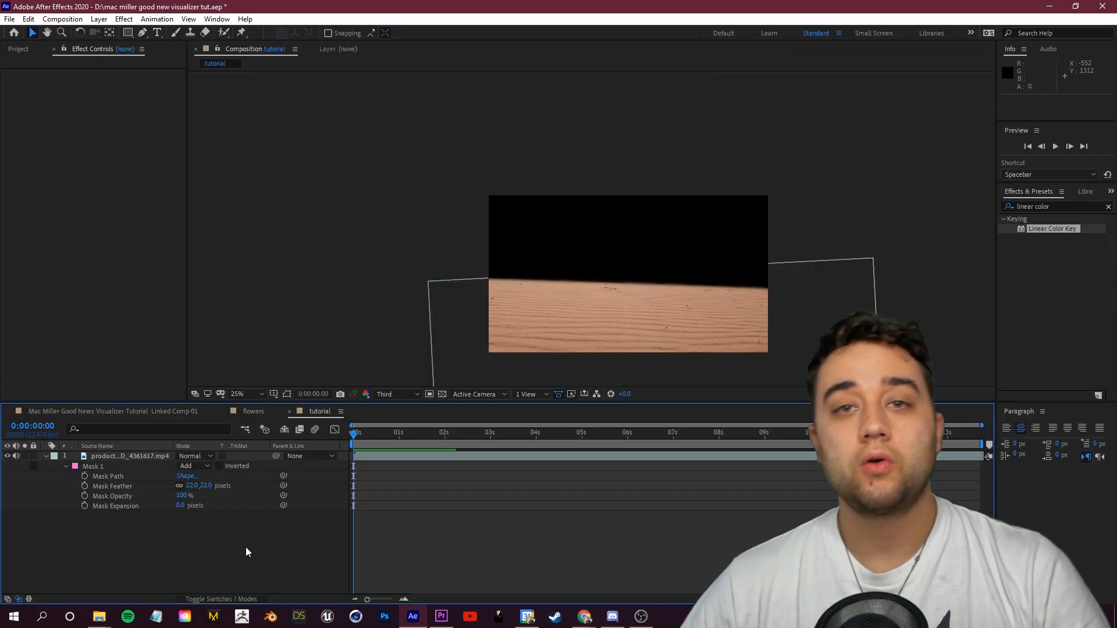
right_click(83, 546)
mouse_move(178, 417)
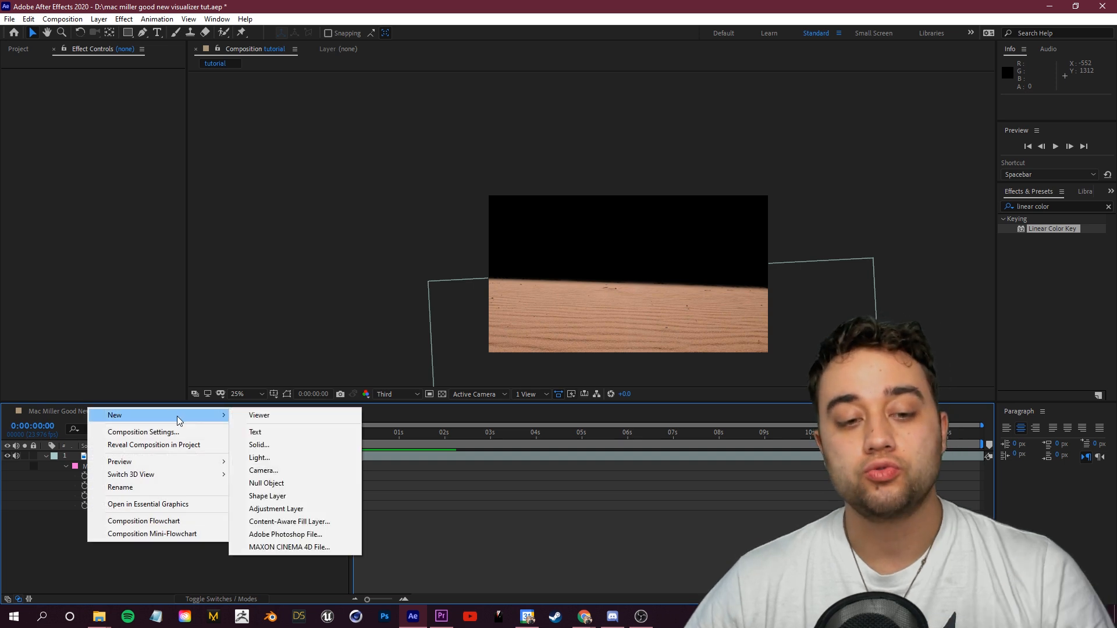
left_click(267, 449)
key("alt+Tab")
left_click(1076, 8)
left_click_drag(451, 115, 343, 72)
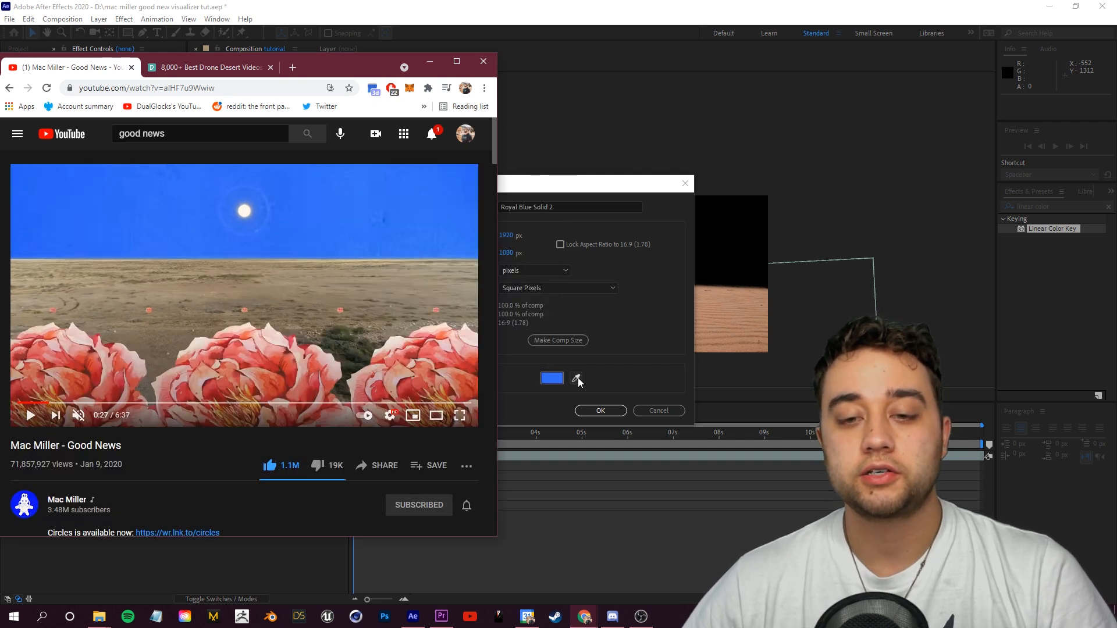
left_click(576, 379)
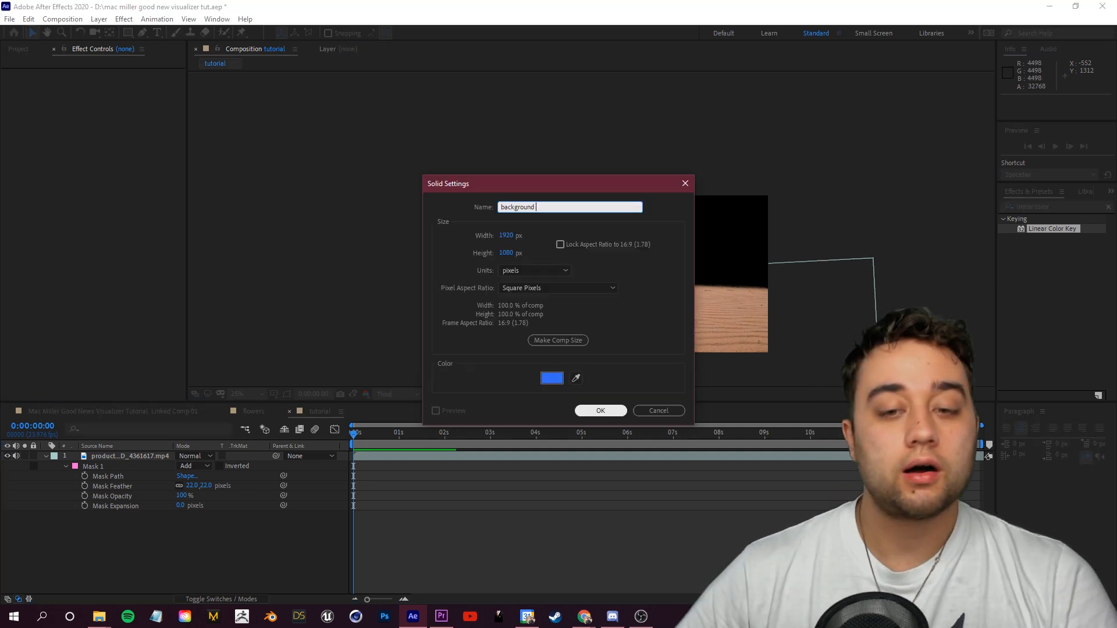
left_click(600, 411)
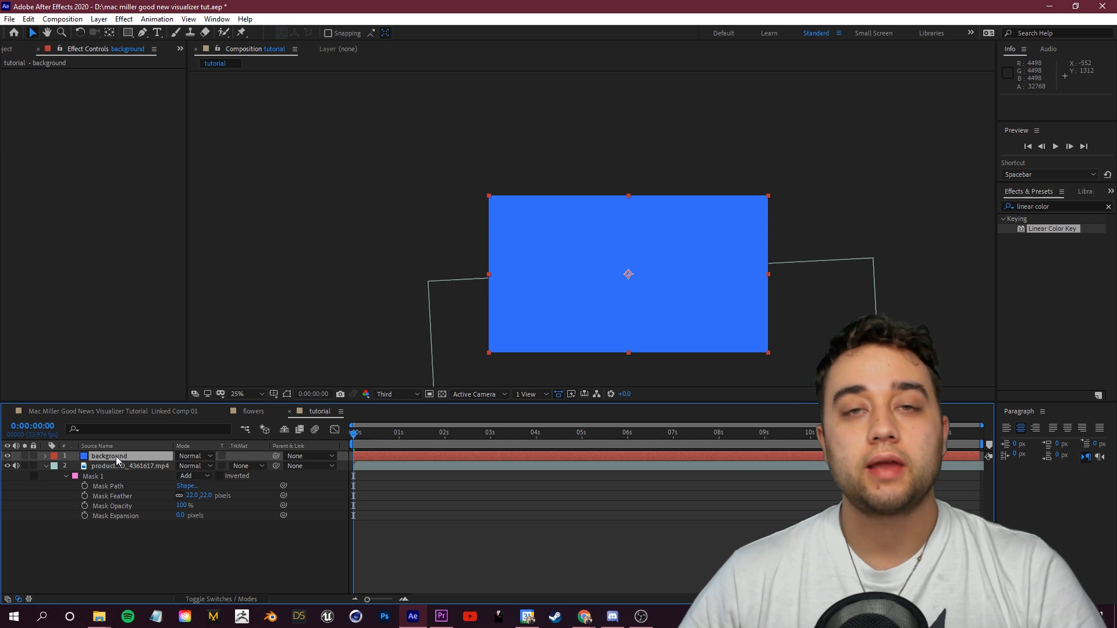
Step: Place the background solid beneath the desert footage and reduce the footage mask's feather
left_click_drag(116, 456, 87, 521)
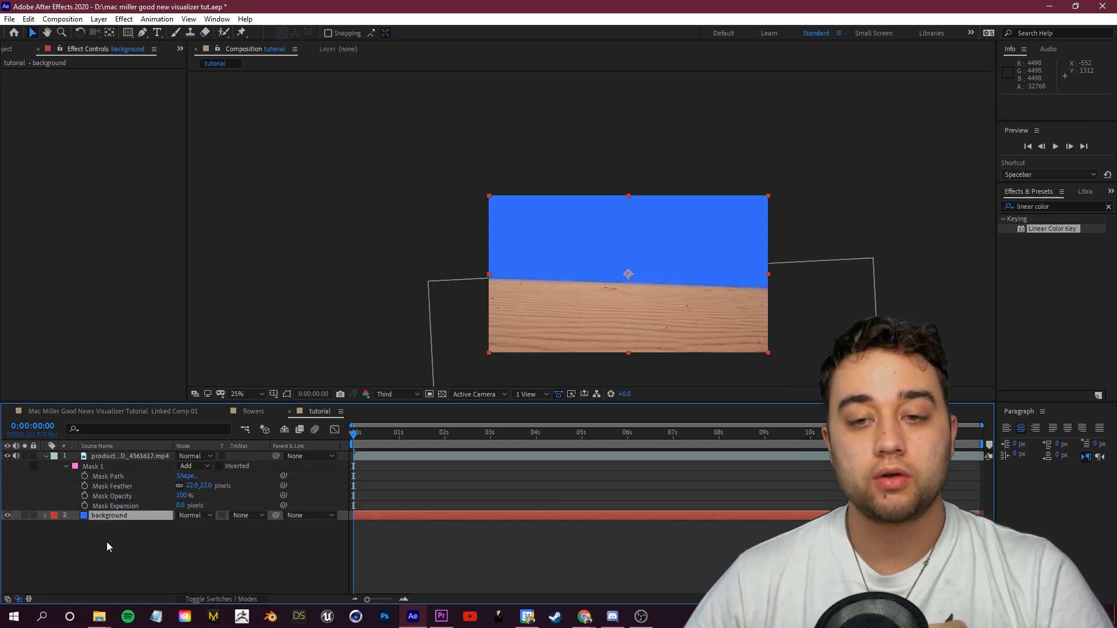
left_click(123, 459)
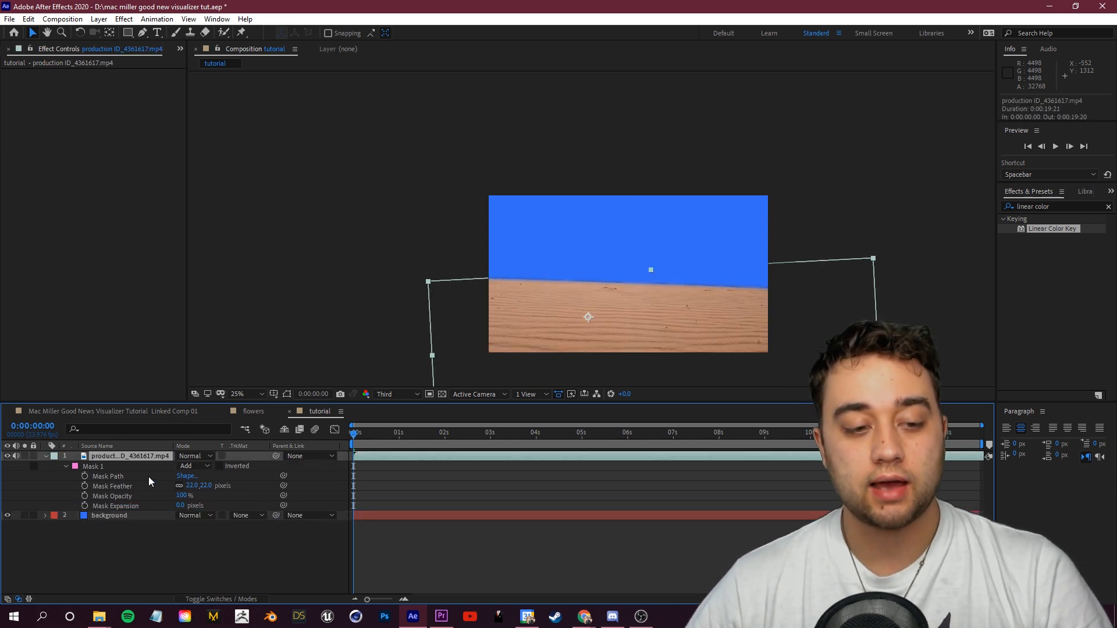
key("r")
mouse_move(354, 434)
left_mouse_down()
mouse_move(559, 451)
mouse_move(354, 450)
left_mouse_up()
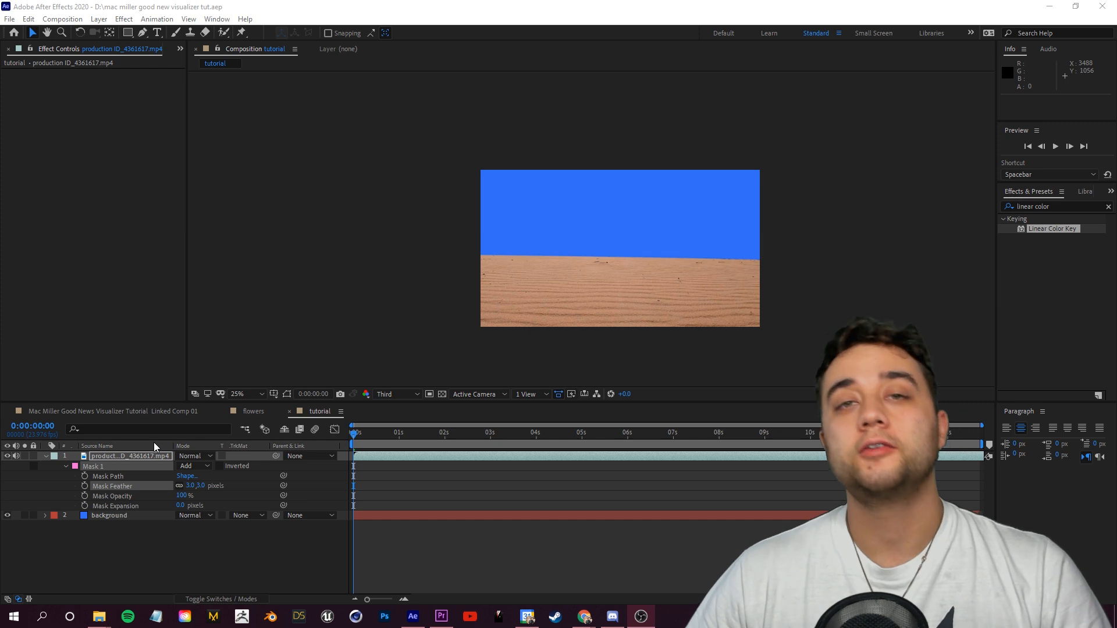
Step: Draw a yellow-filled ellipse shape as a sun in the sky with the Ellipse tool
left_click(128, 34)
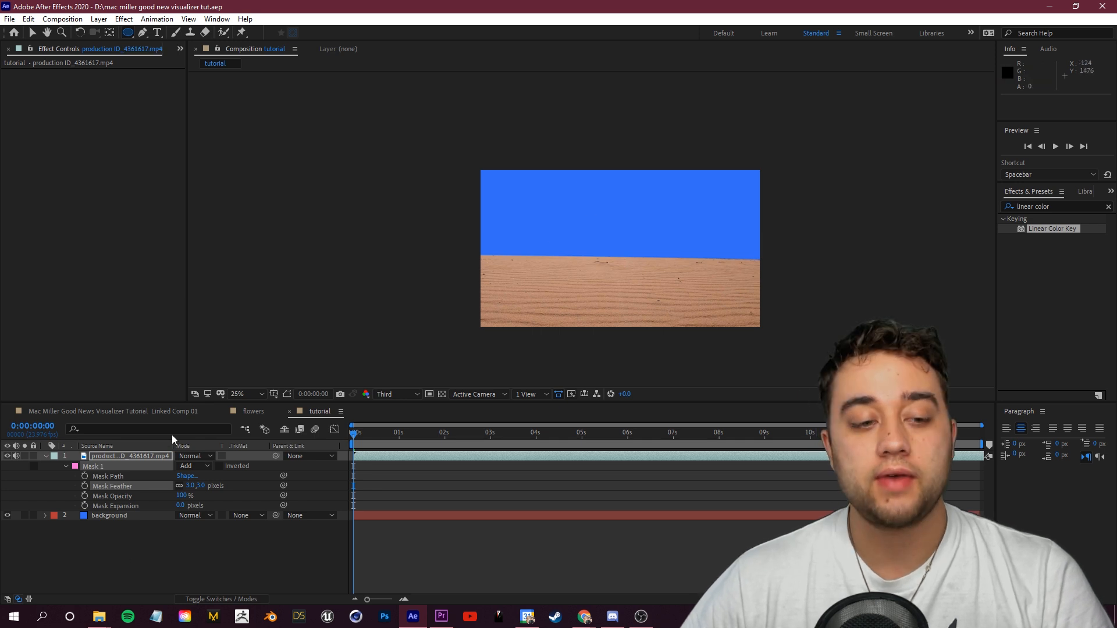
left_click(146, 555)
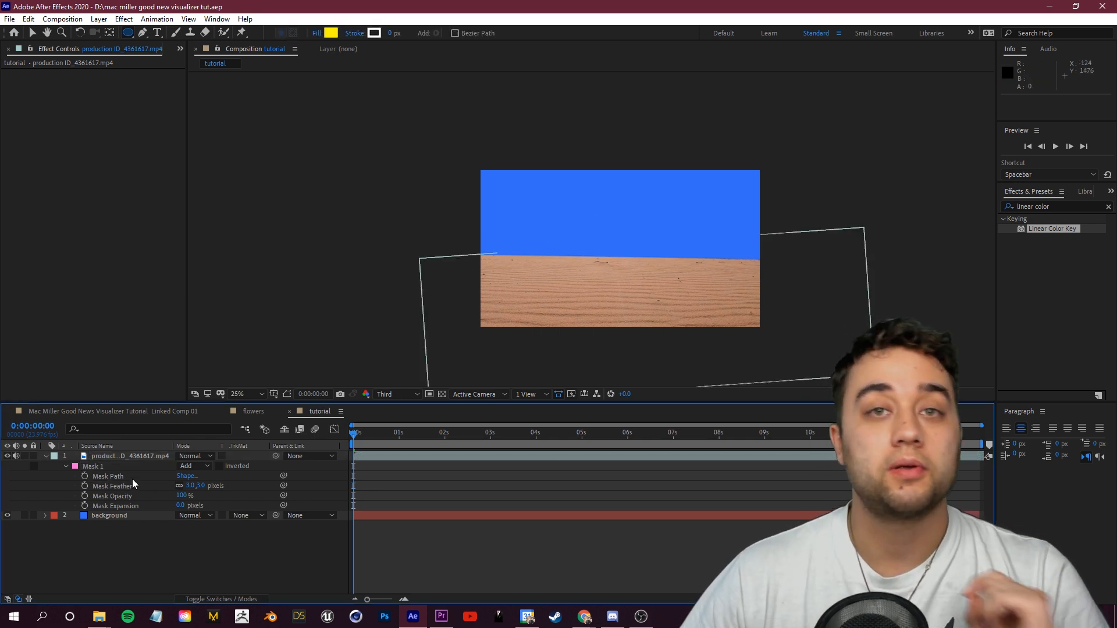
left_click(331, 34)
left_click(674, 237)
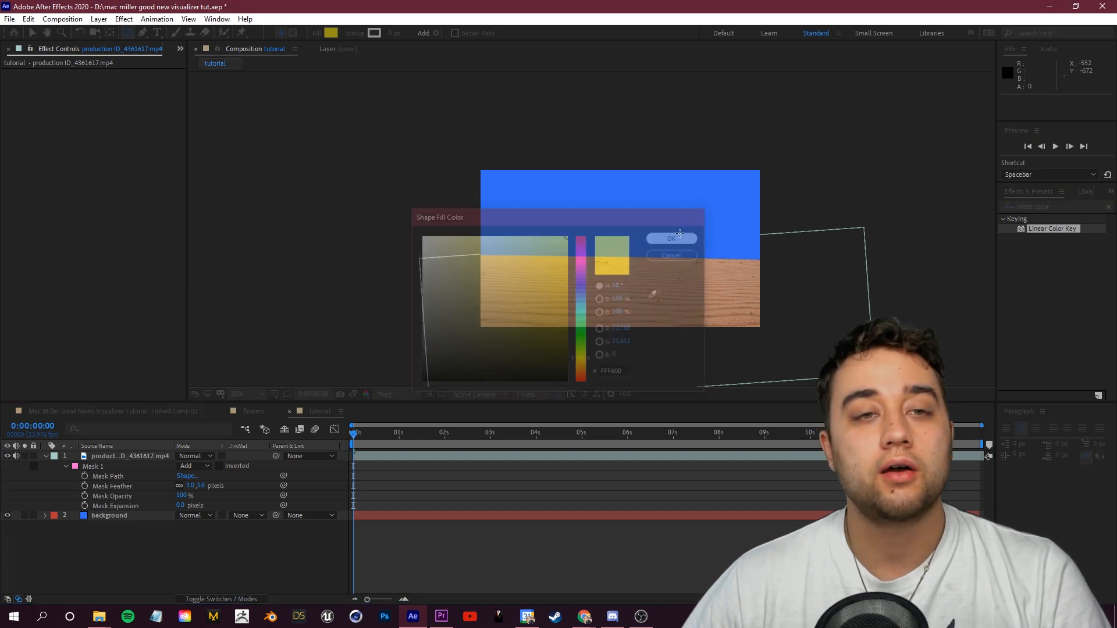
left_click_drag(592, 196, 626, 236)
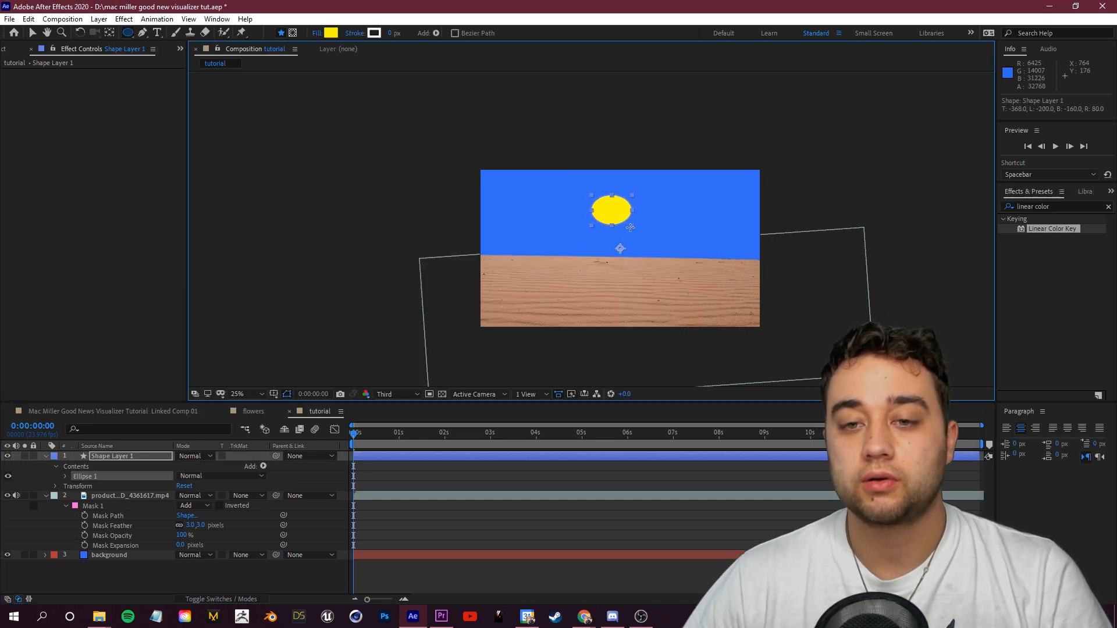
Step: Move the sun higher in the sky and scale it to 67%
scroll(620, 230, "up", 2)
left_click_drag(626, 209, 676, 179)
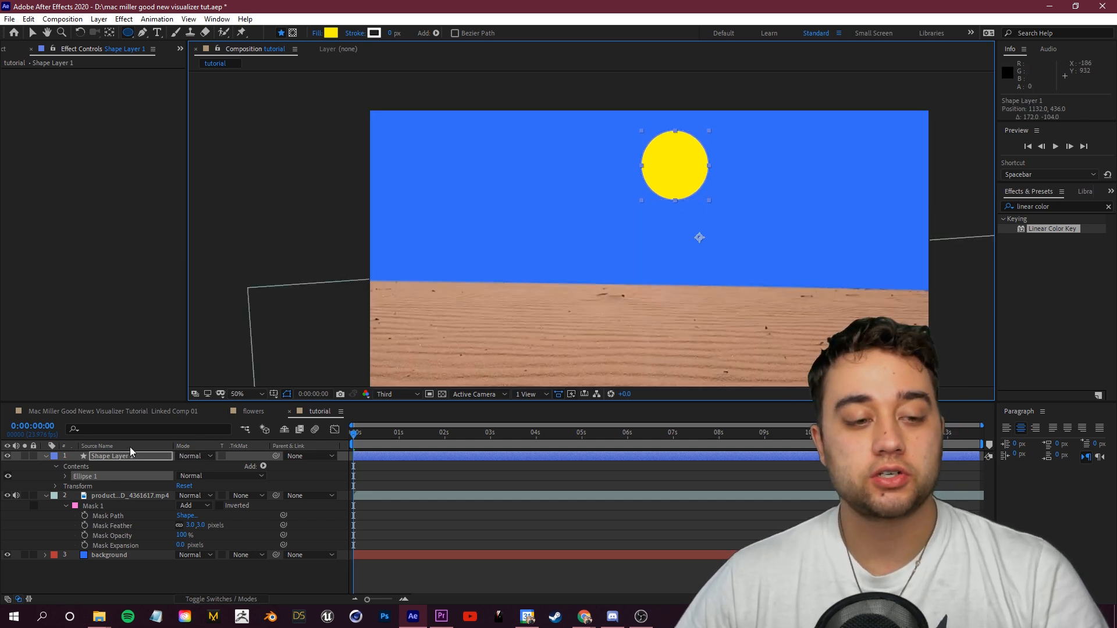
key("s")
left_click_drag(213, 466, 194, 466)
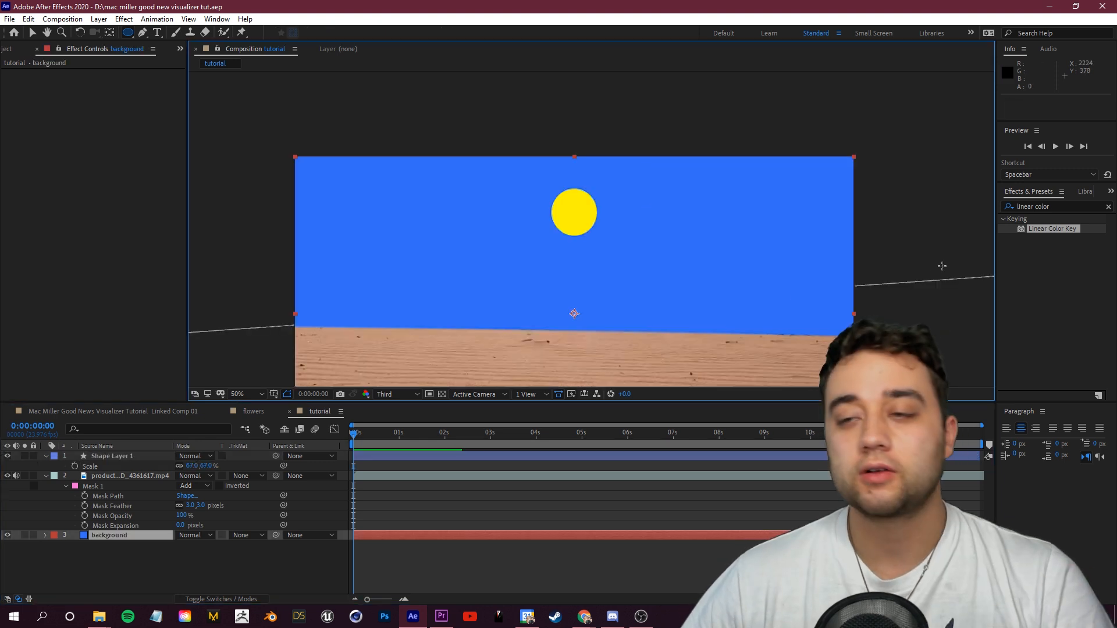
Step: Apply the Glow effect to the sun shape layer and set its Glow Radius to 85
left_click(1036, 207)
type("glow")
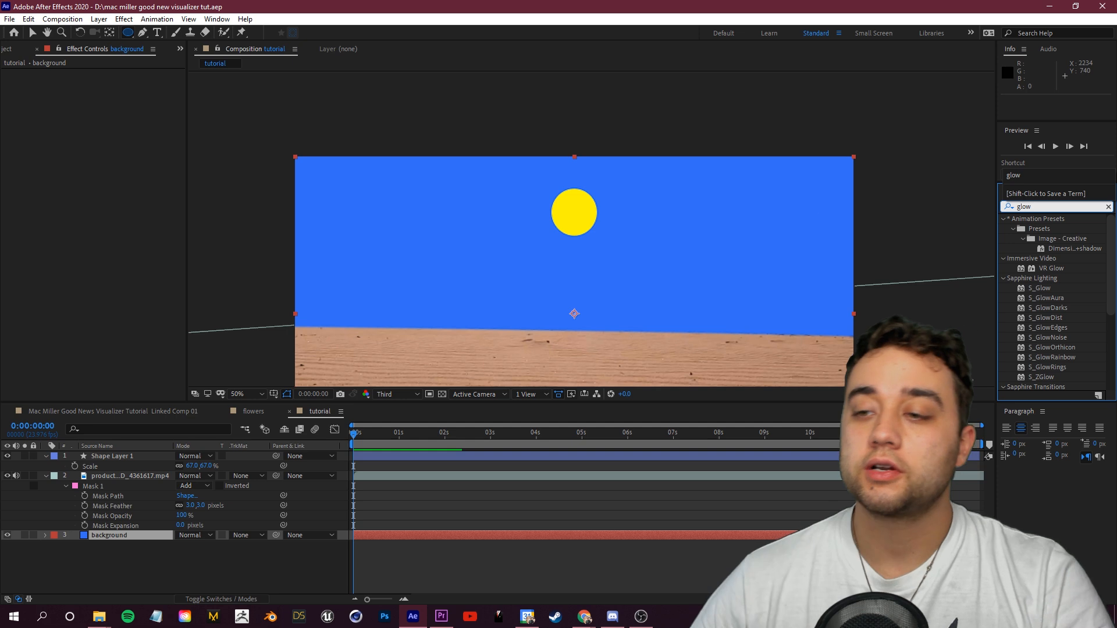
scroll(1052, 330, "down", 4)
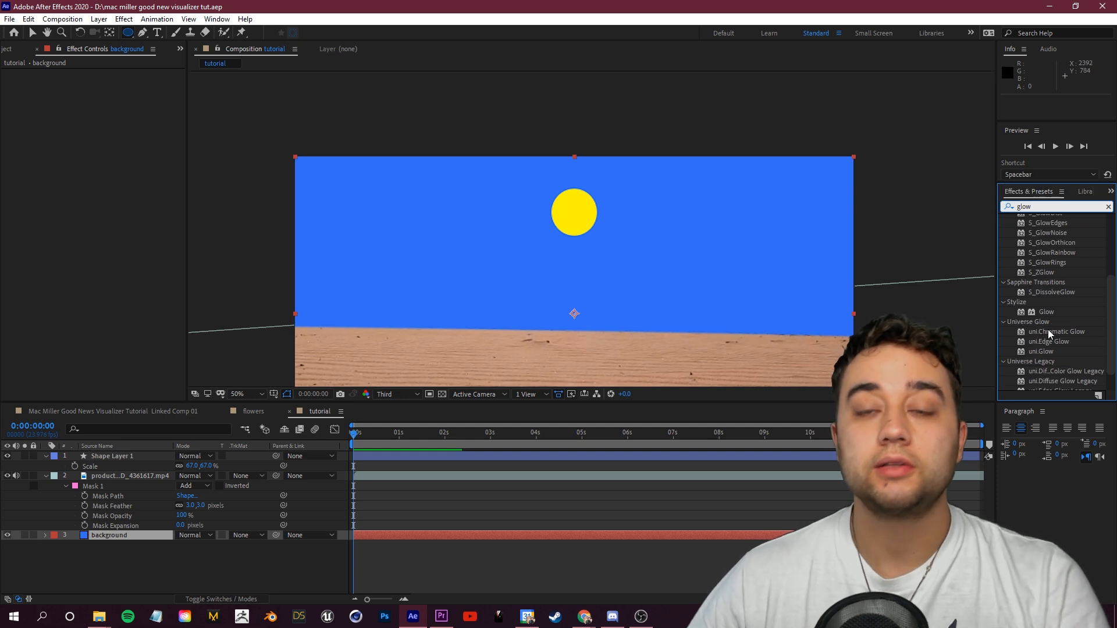
left_click_drag(1047, 311, 128, 461)
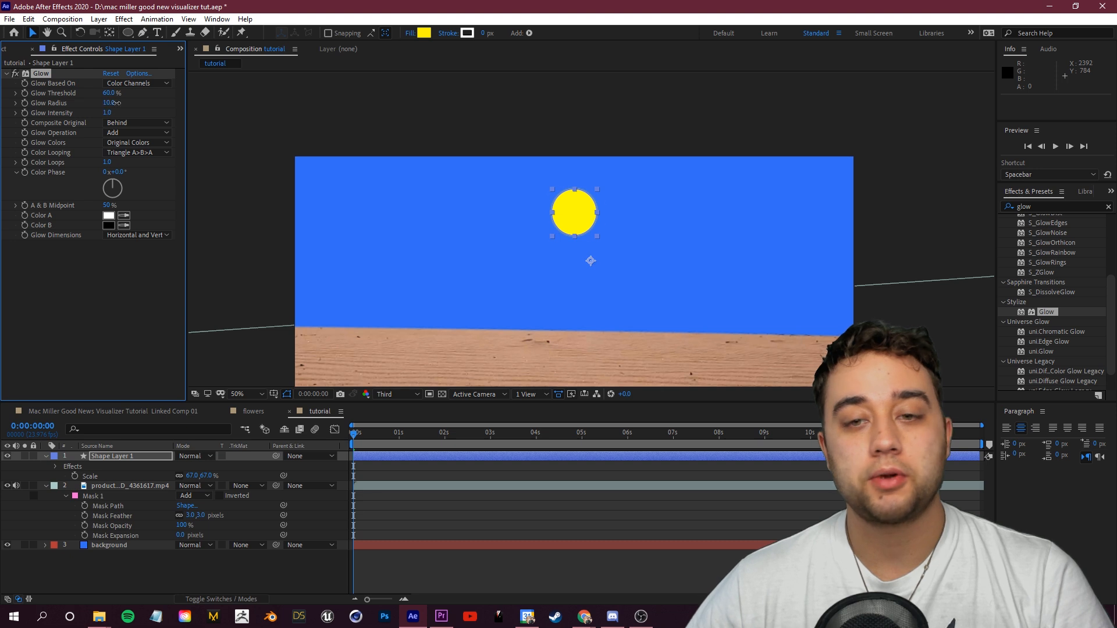
left_click_drag(109, 103, 143, 99)
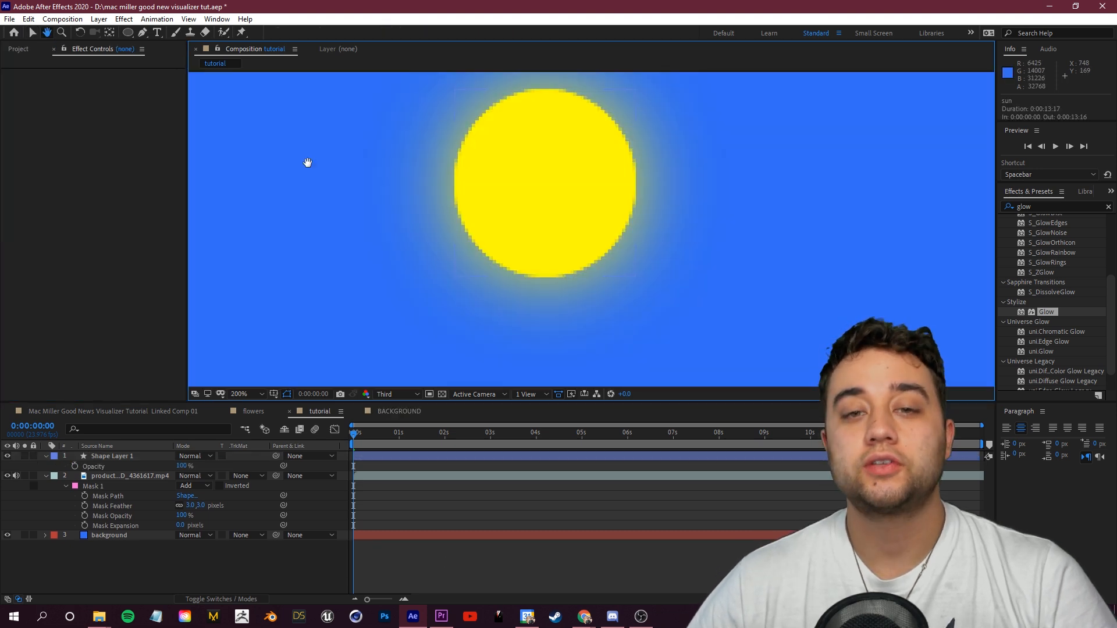
Step: Add Radial Blur to the sun layer and set its Amount to 3
left_click(140, 457)
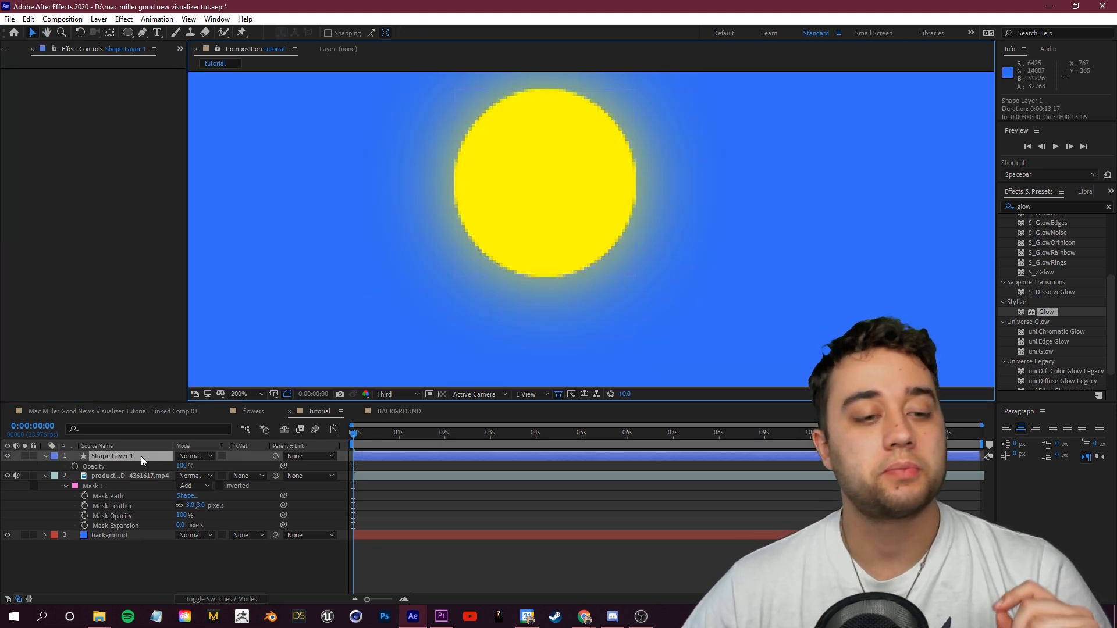
left_click(1042, 207)
type("radial")
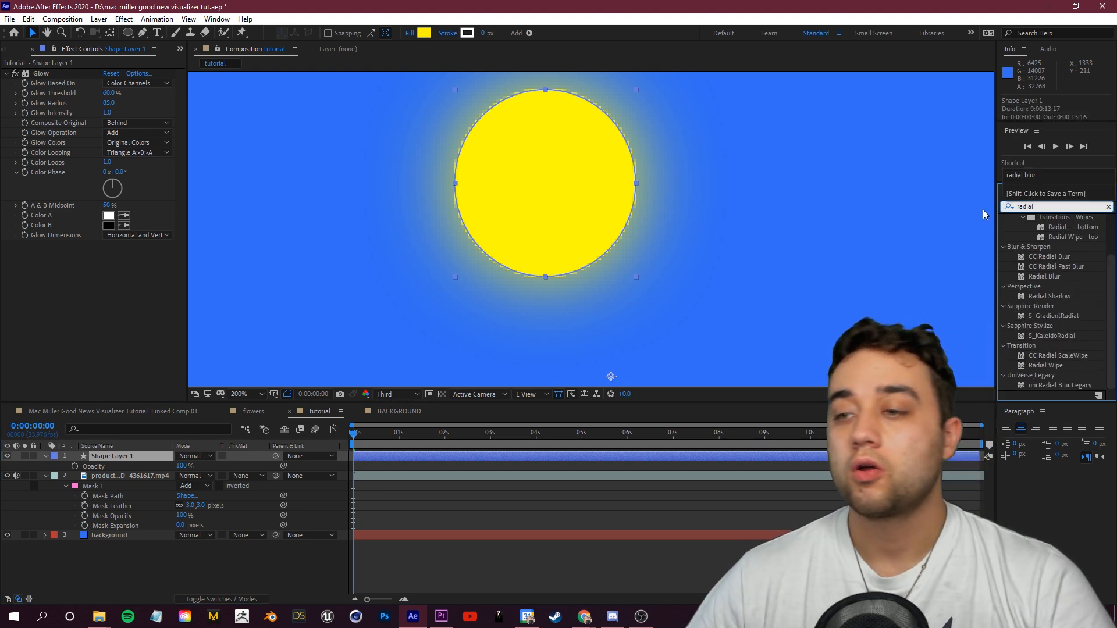
left_click_drag(1045, 277, 384, 456)
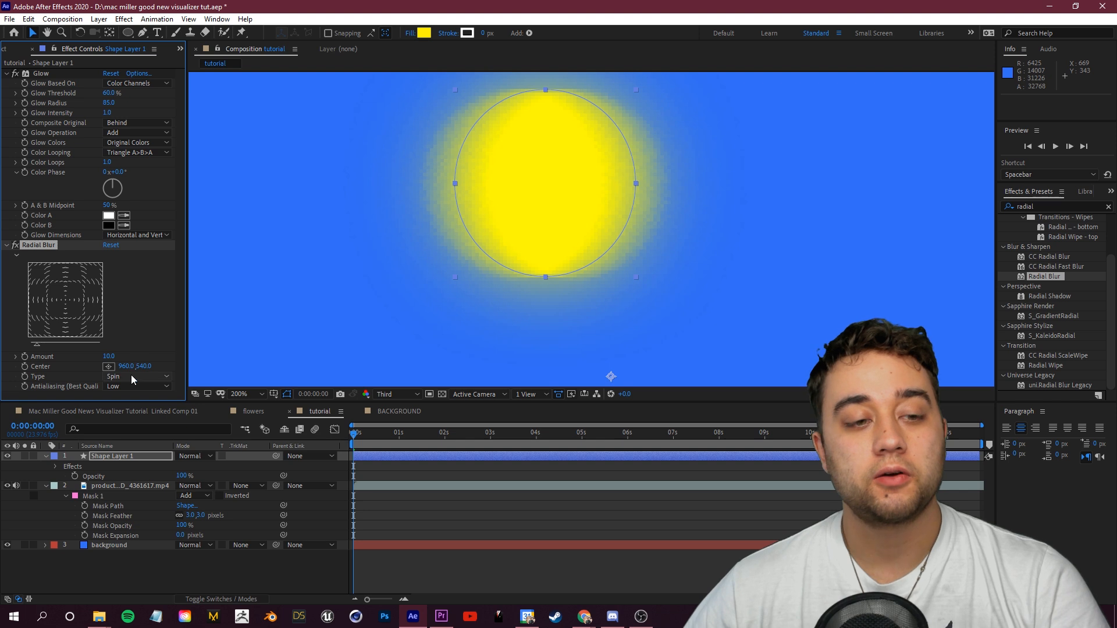
left_click(110, 356)
type("3")
key("Return")
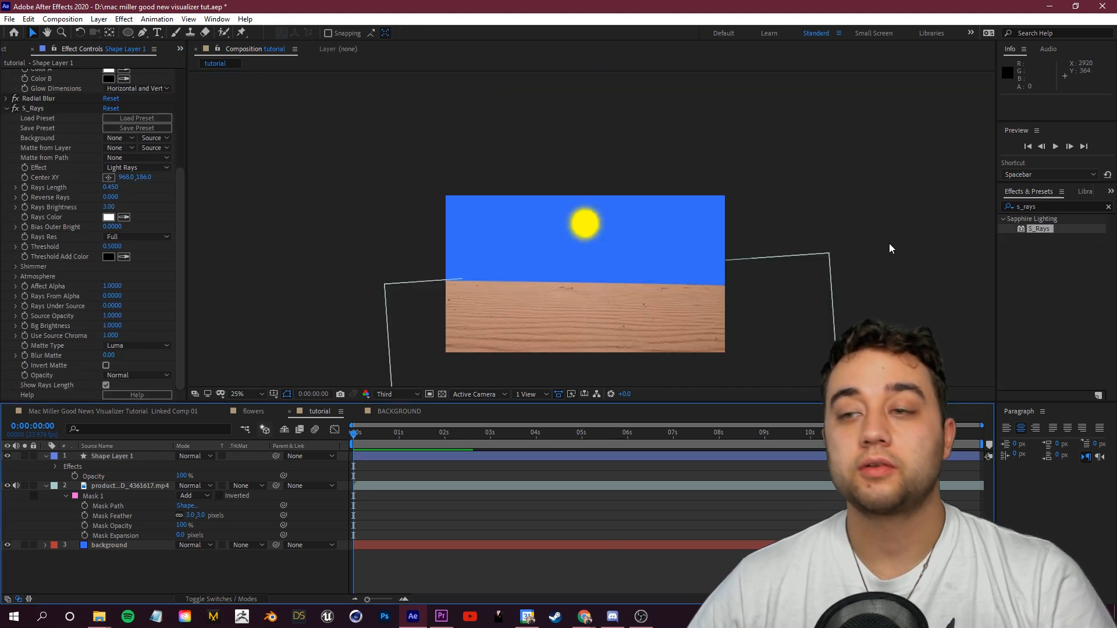
Step: Apply the S_Rays and uni.Heatwave effects to the sun layer
type("ui")
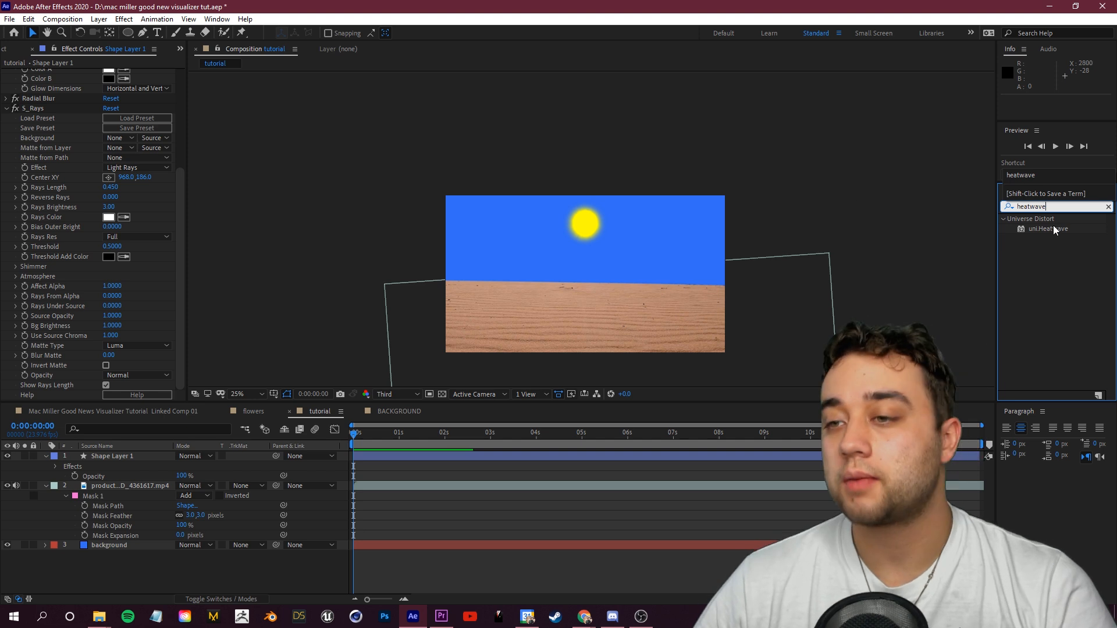
left_click_drag(1052, 227, 117, 456)
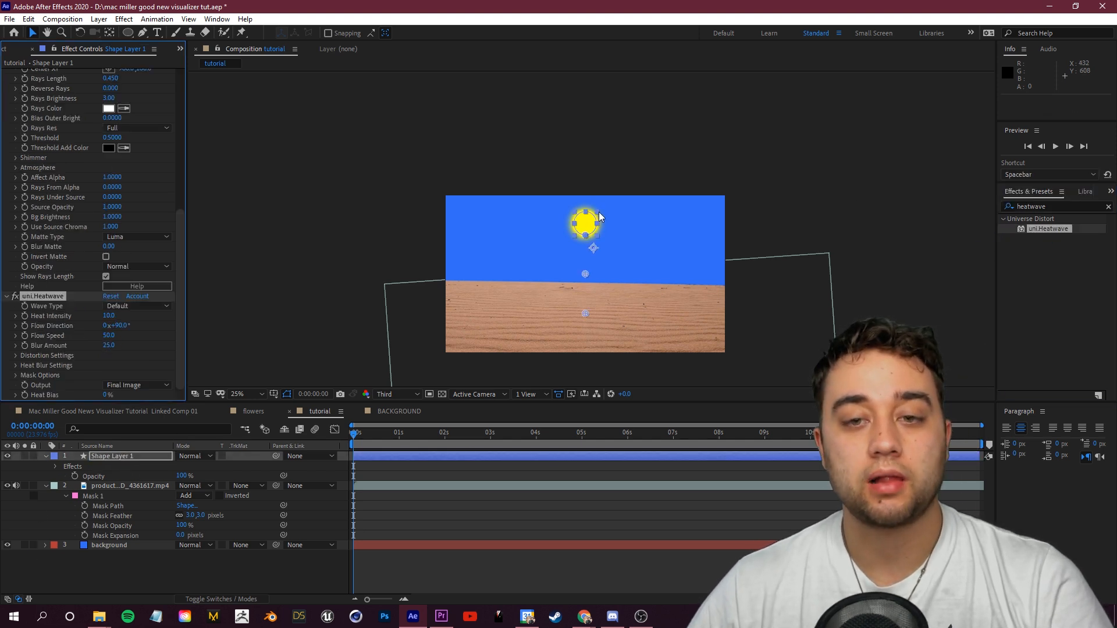
Step: Set the heatwave's Heat Intensity to 20 and preview the sun
scroll(572, 222, "up", 2)
scroll(582, 238, "up", 3)
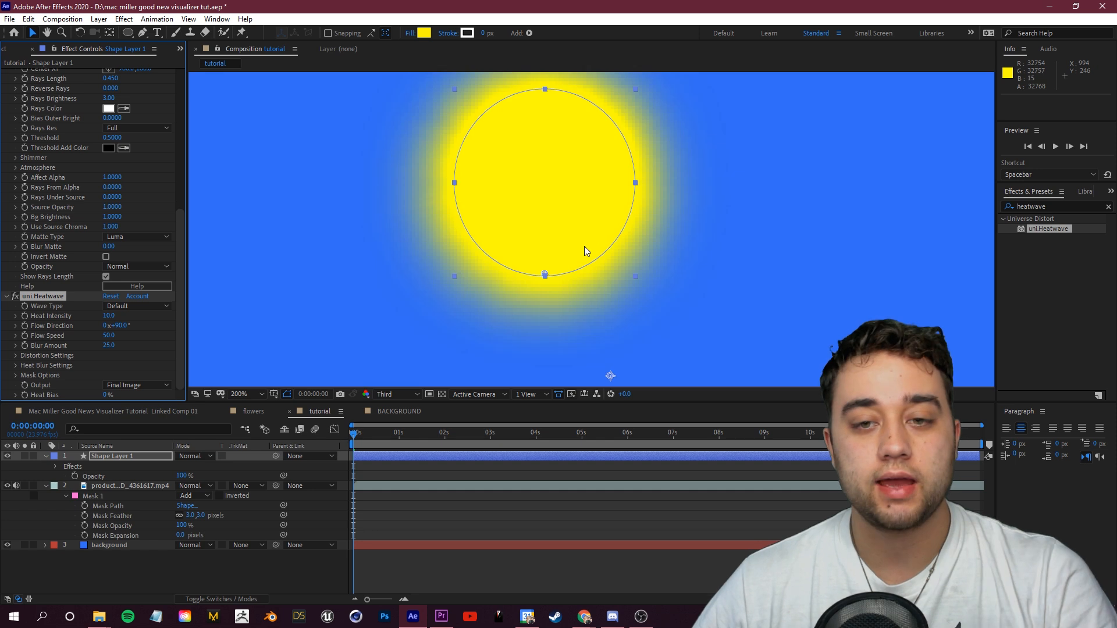
left_click_drag(122, 317, 123, 317)
key("space")
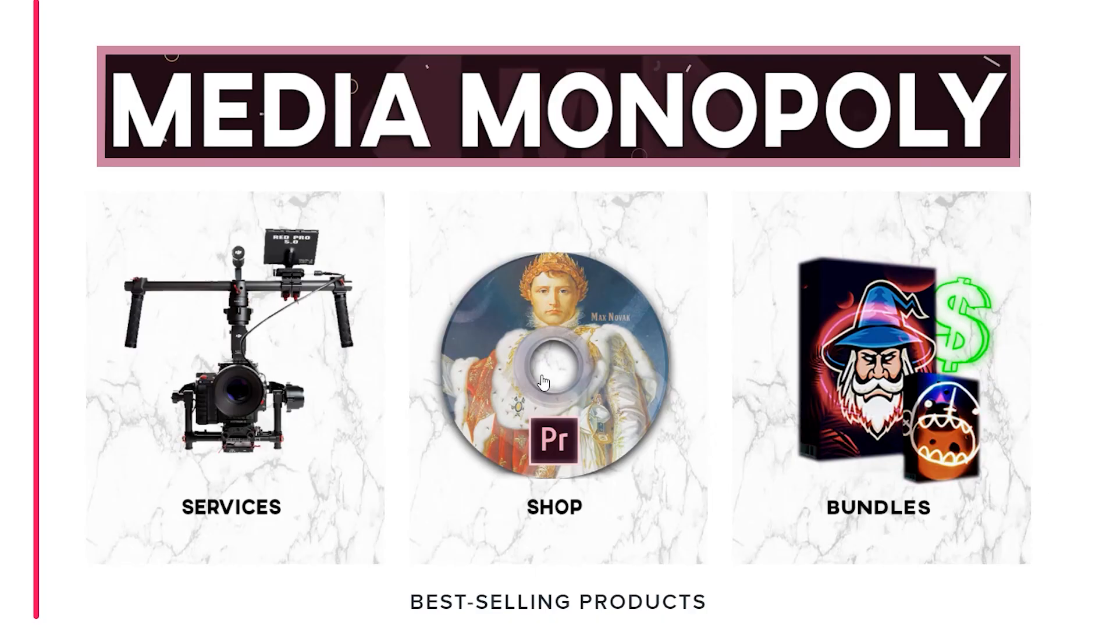
left_click(548, 366)
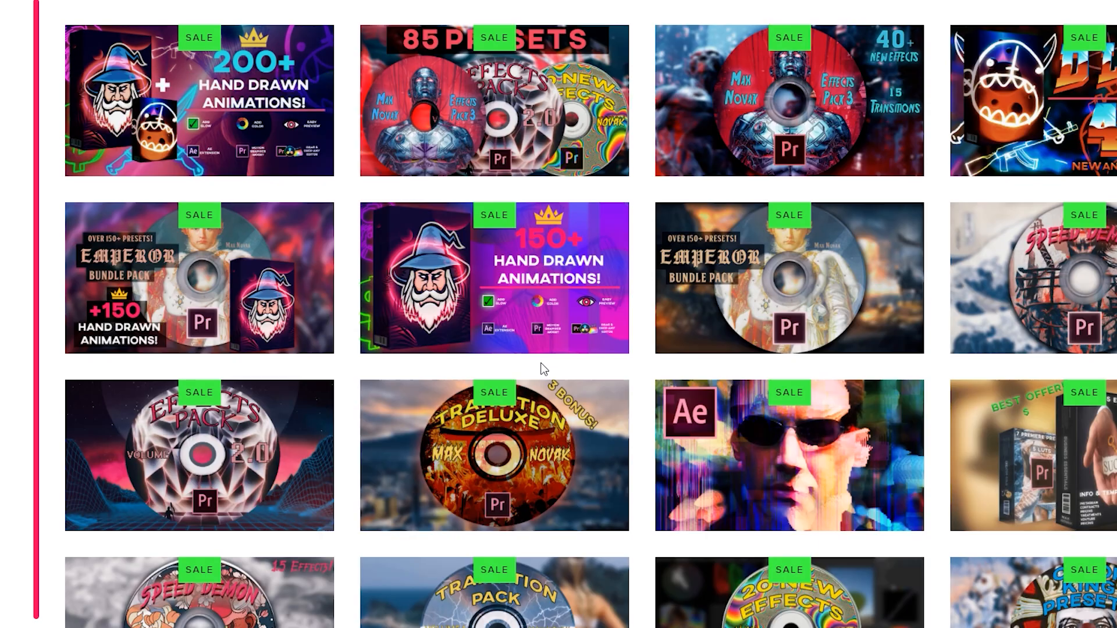
scroll(546, 366, "down", 10)
scroll(496, 406, "down", 5)
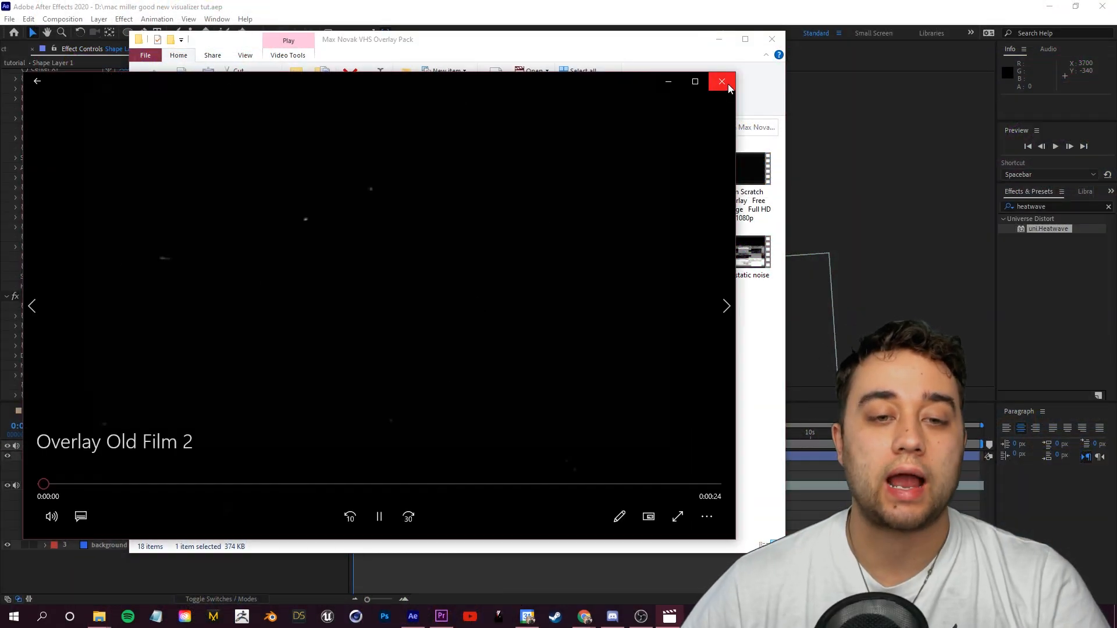
Step: Bring the Overlay Old Film 2 clip from the file browser into the composition
left_click(721, 83)
left_click_drag(465, 39, 657, 8)
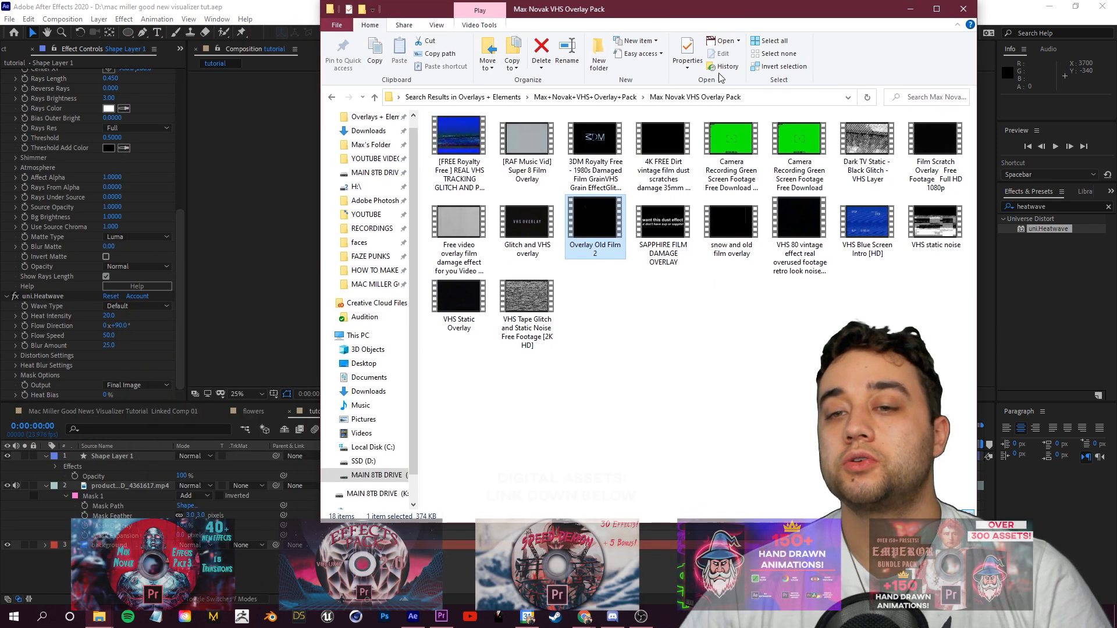
left_click_drag(595, 221, 107, 478)
key("alt+Tab")
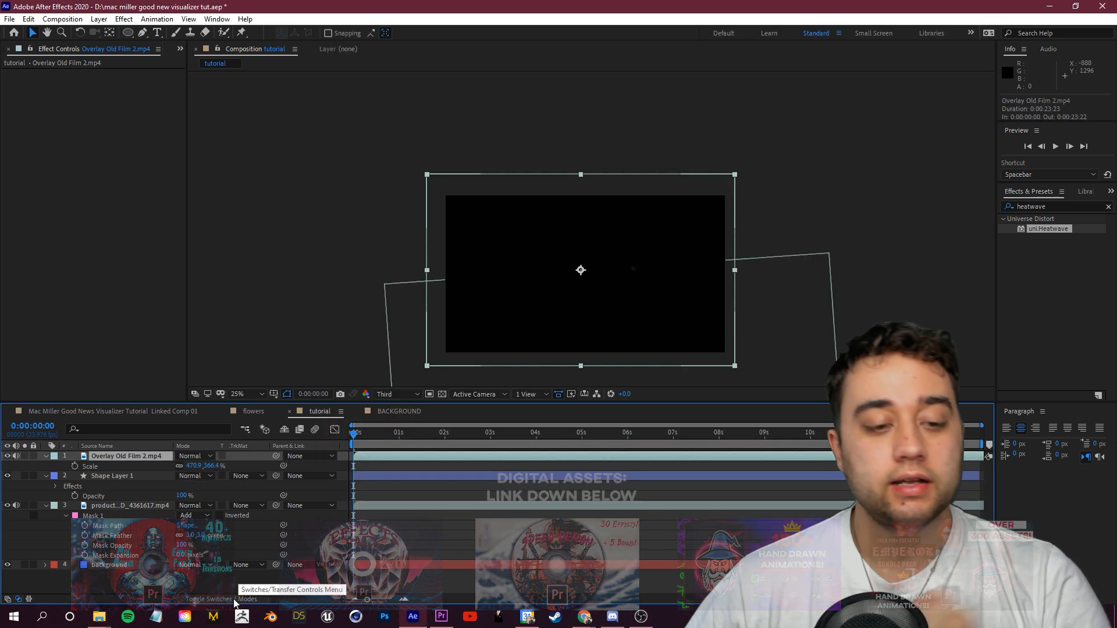
Step: Set the Overlay Old Film 2 layer's blending mode to Add and preview the result
left_click(227, 599)
left_click(227, 600)
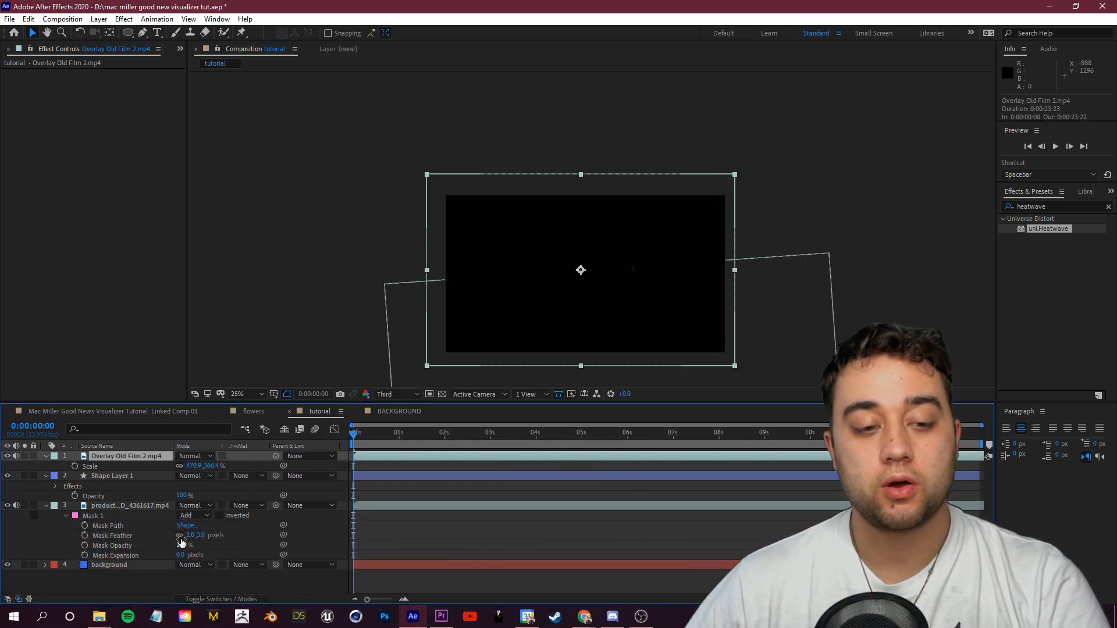
left_click(193, 456)
left_click(224, 227)
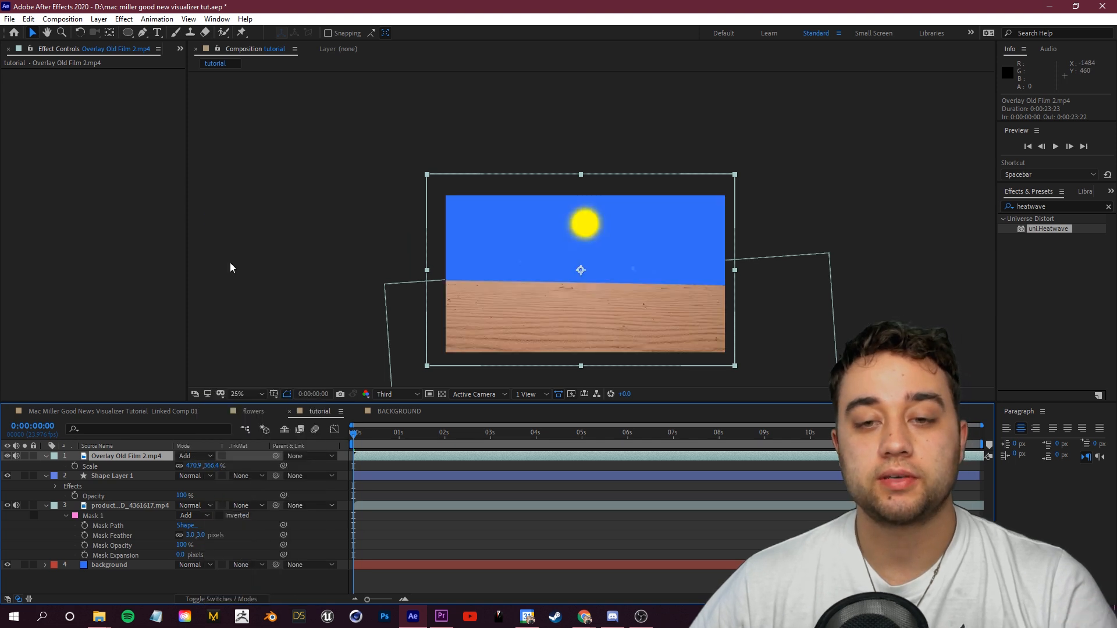
key("space")
key("period")
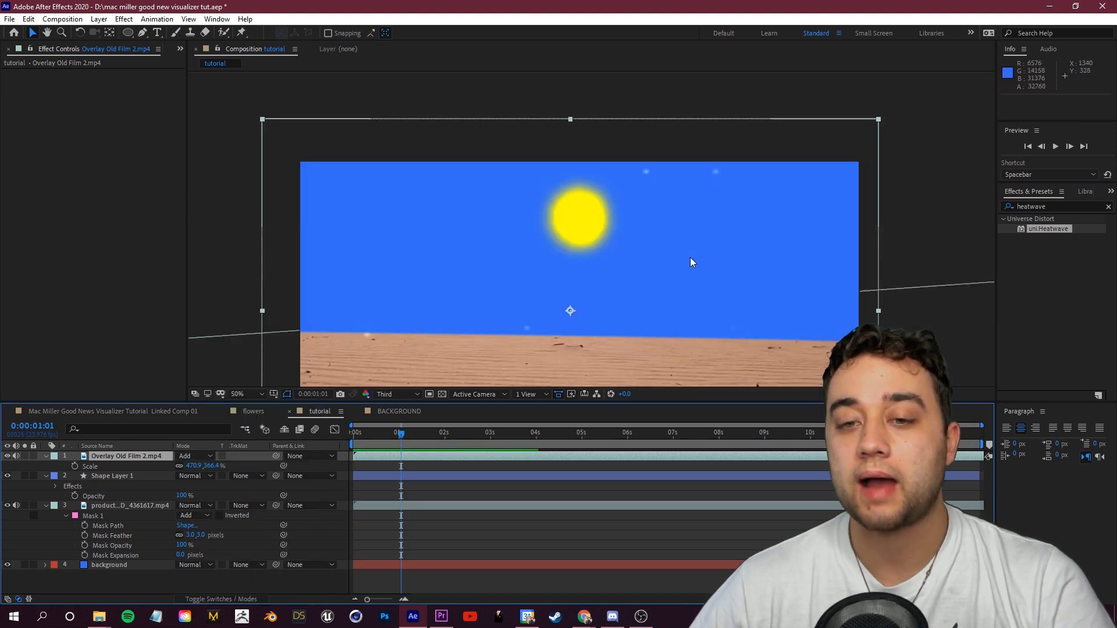
key("comma")
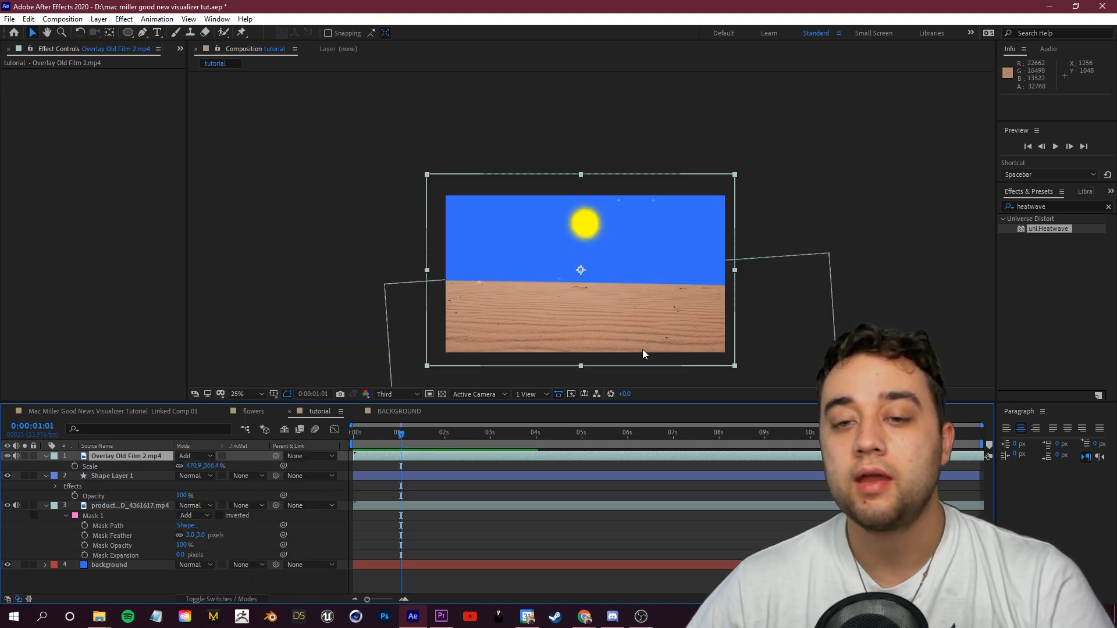
Step: Reorder the layers so the desert footage sits on top, above the film overlay and the sun
left_click(124, 477, "ctrl")
left_click_drag(120, 478, 121, 560)
Step: Rename the desert footage layer as sand
right_click(121, 457)
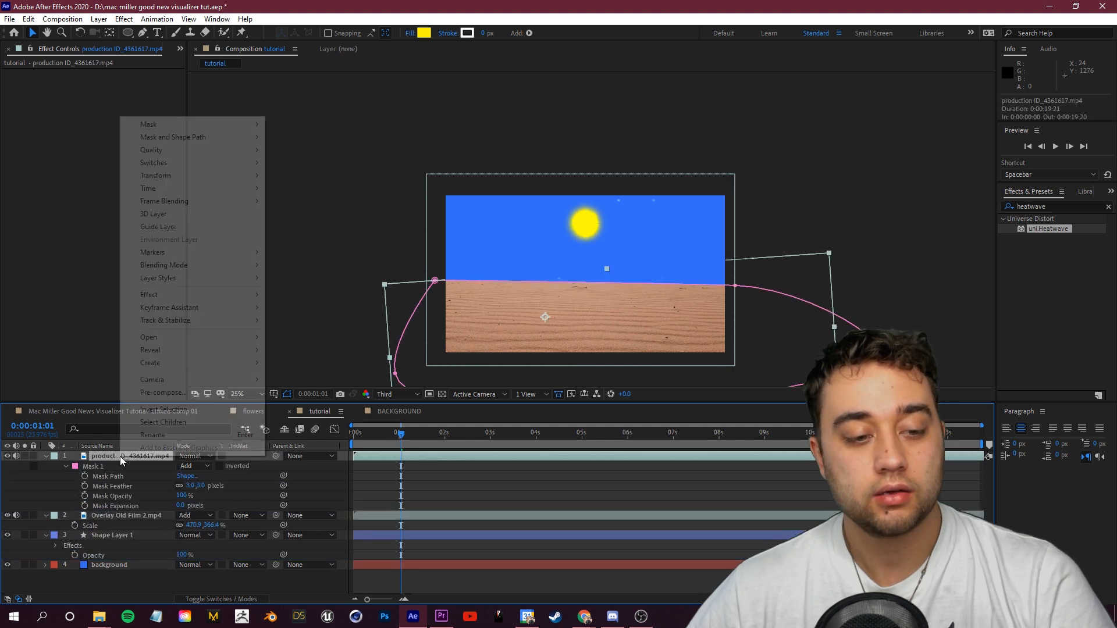
left_click(157, 429)
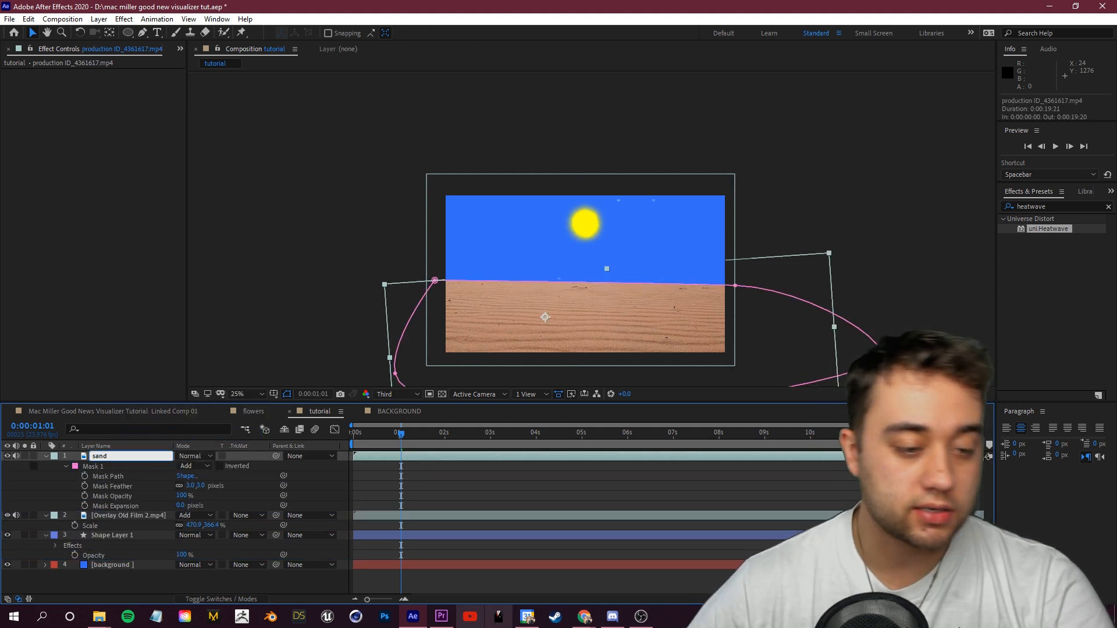
left_click(130, 516)
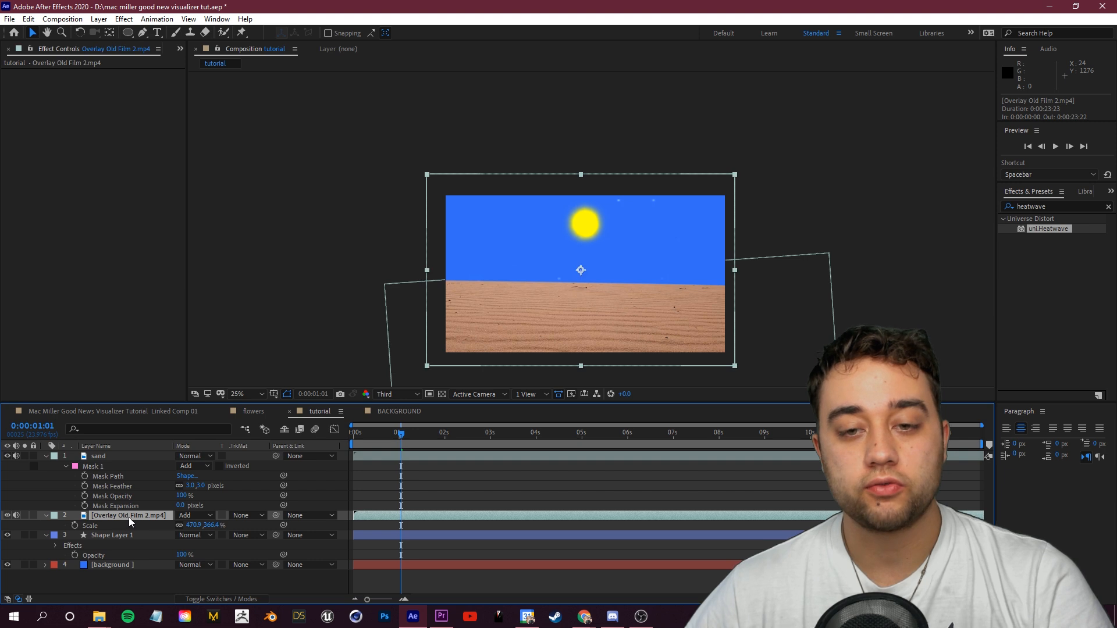
Step: Rename the sun shape layer as sun
left_click(110, 565)
left_click(106, 536)
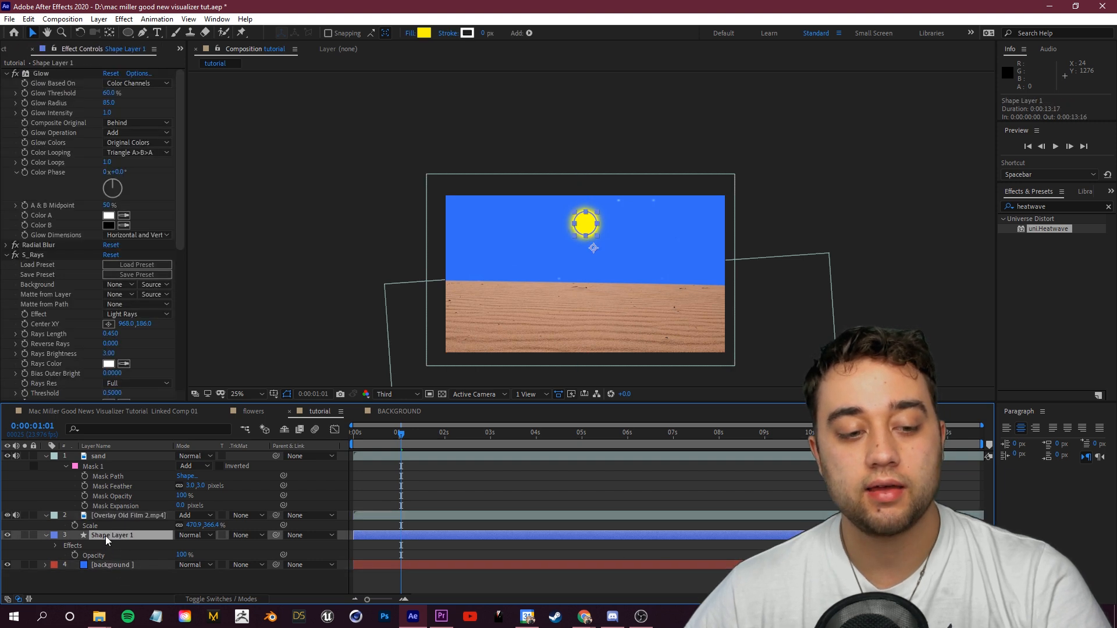
right_click(106, 536)
left_click(166, 515)
type("sun")
key("Return")
Step: Apply the Noise effect to the background solid
scroll(578, 287, "up", 2)
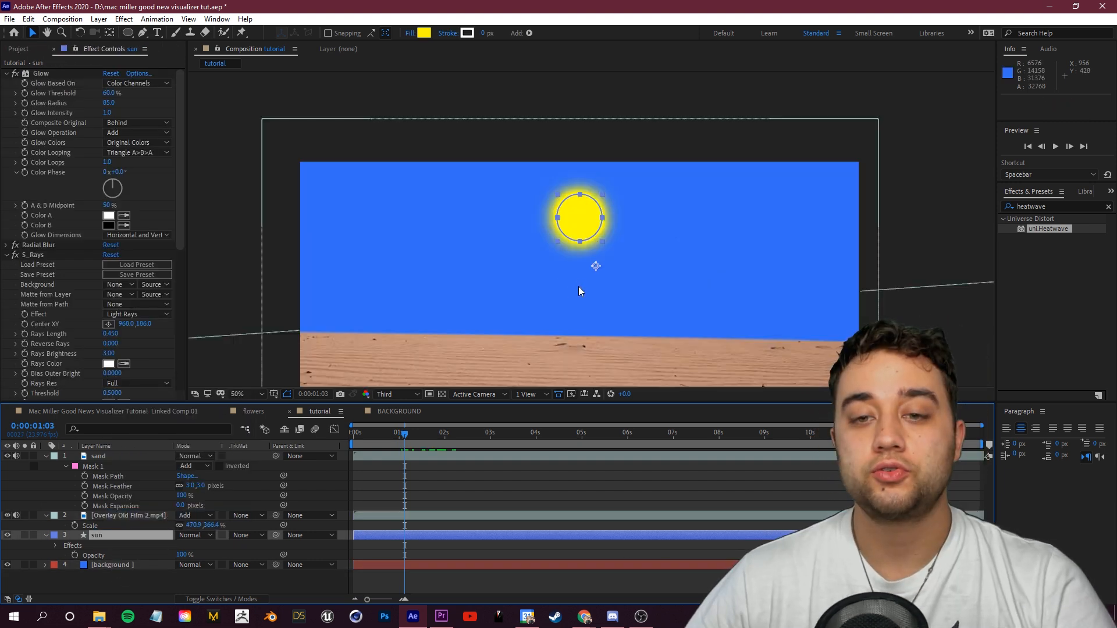
left_click(1056, 205)
type("nois")
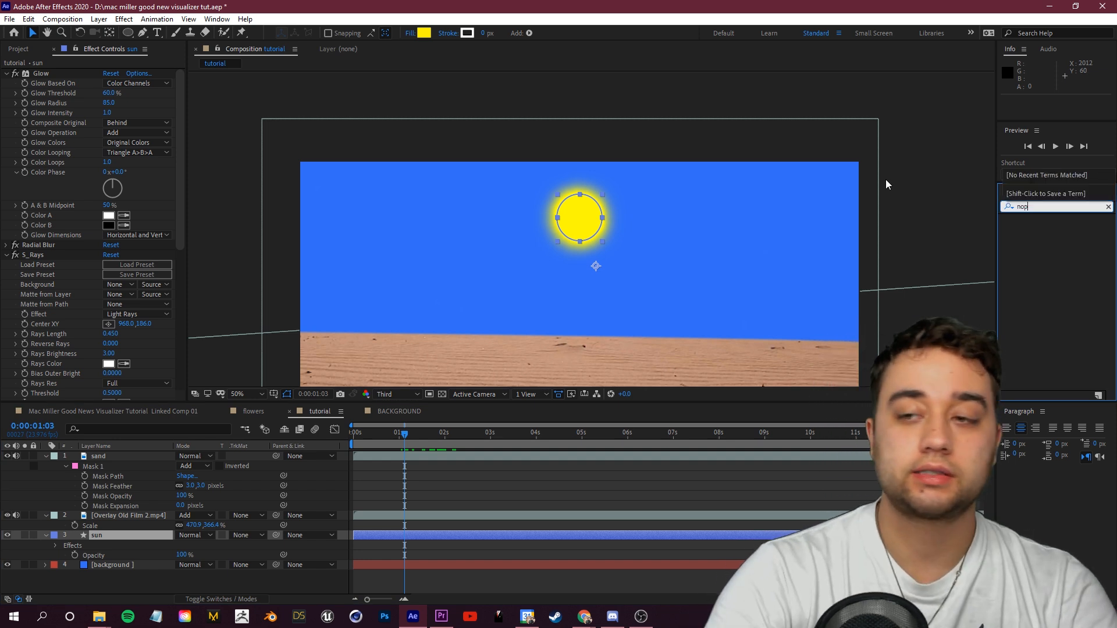
type("e")
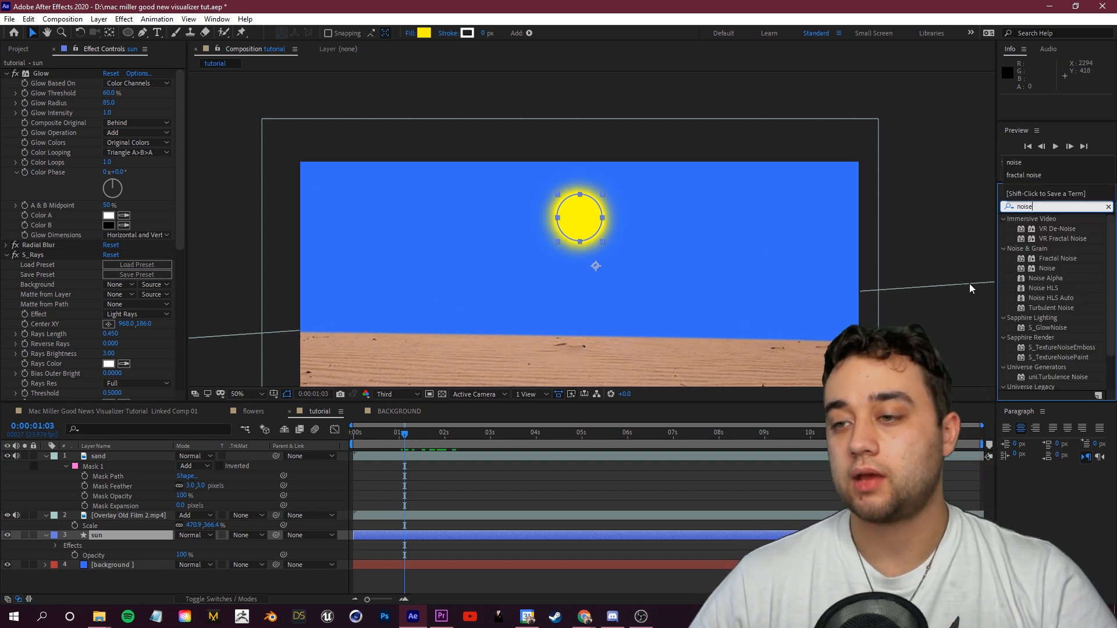
left_click_drag(1047, 268, 114, 566)
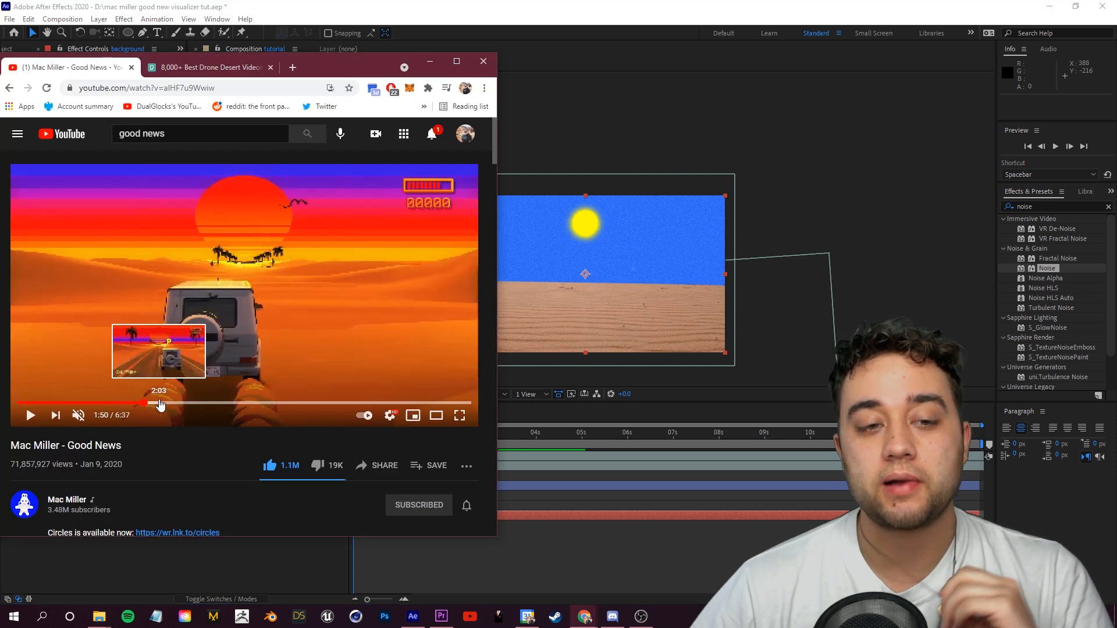
Step: Scrub through the Good News reference video to study its scenes
left_click(164, 403)
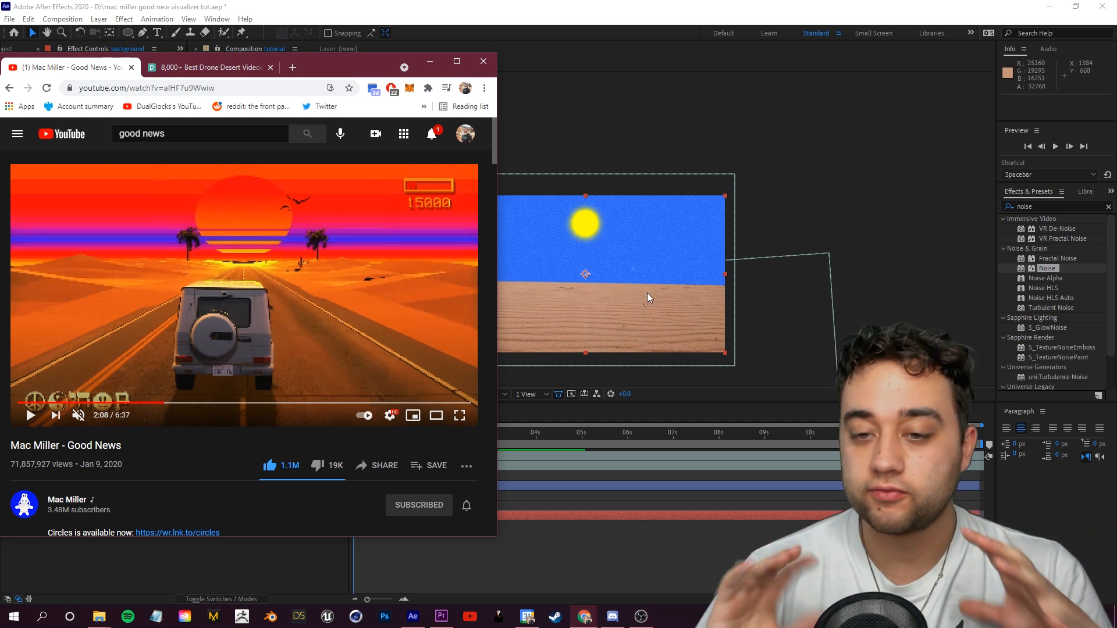
left_click(135, 386)
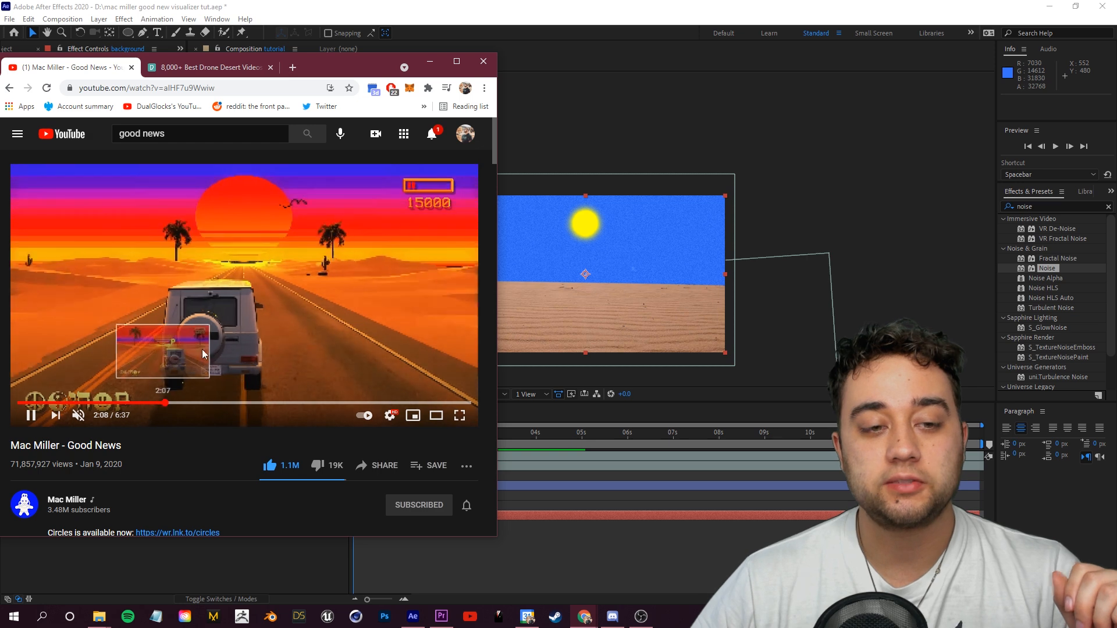
left_click(69, 403)
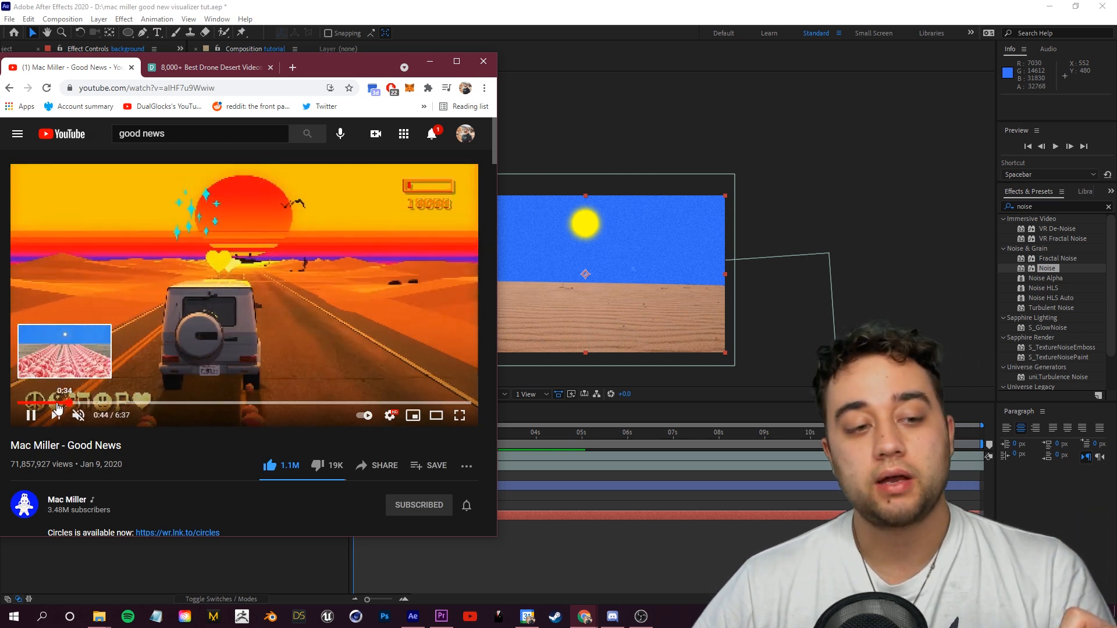
left_click(57, 403)
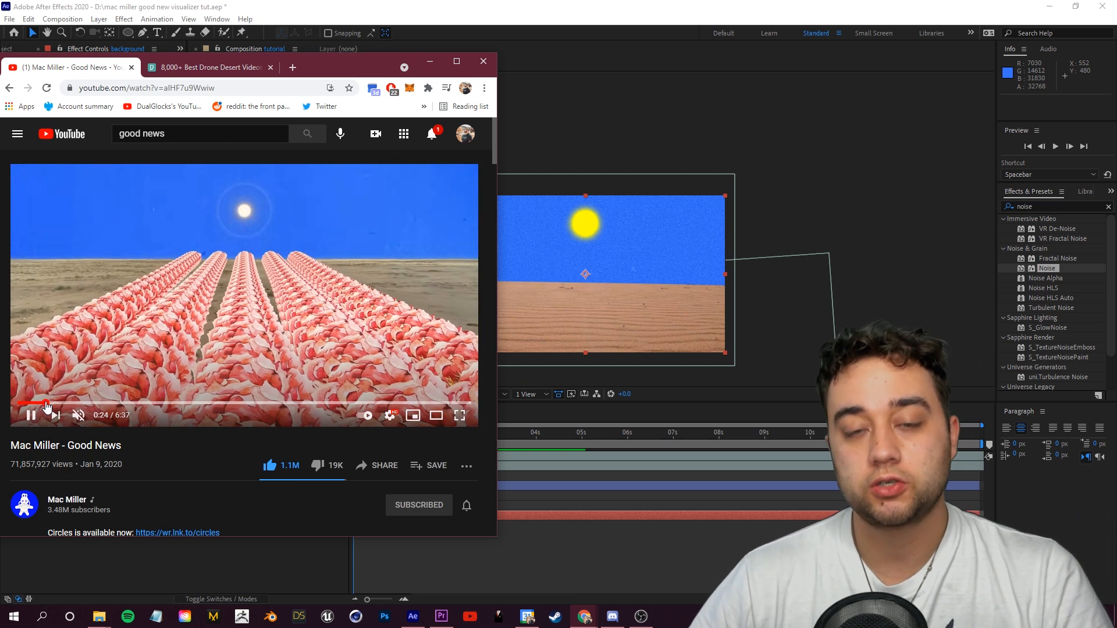
left_click(47, 403)
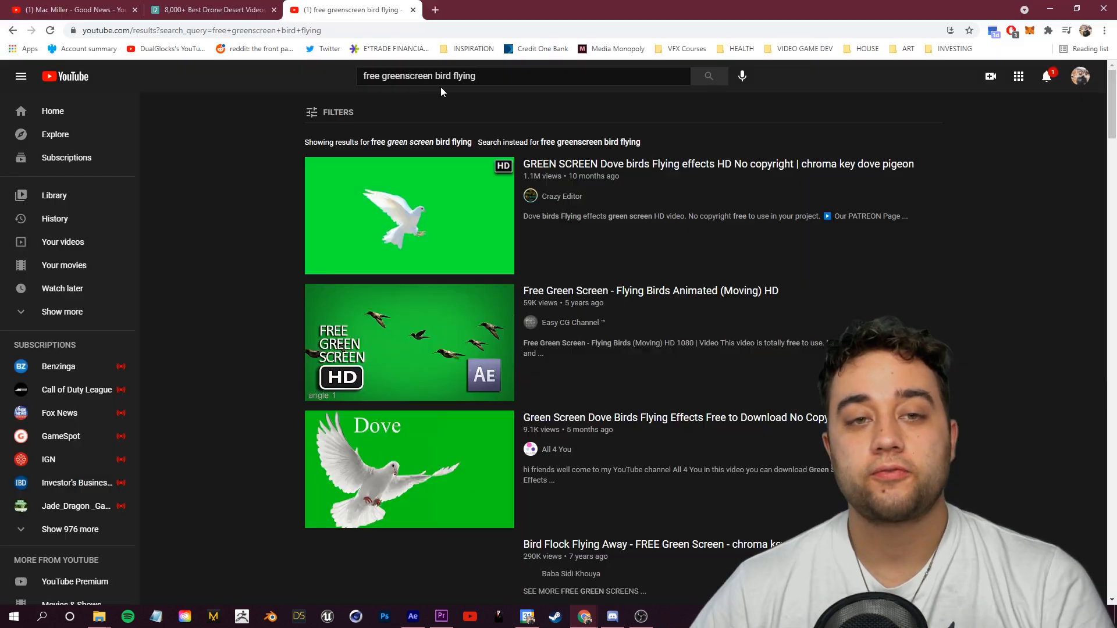
Step: Browse the YouTube results for free greenscreen bird flying footage
scroll(428, 298, "down", 4)
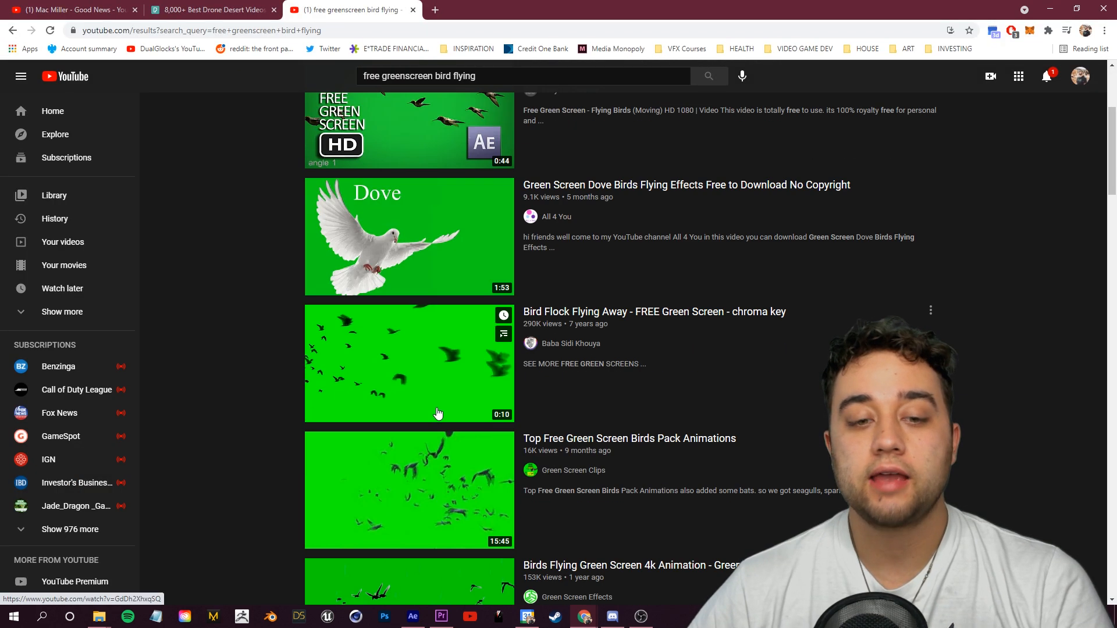
scroll(237, 422, "down", 5)
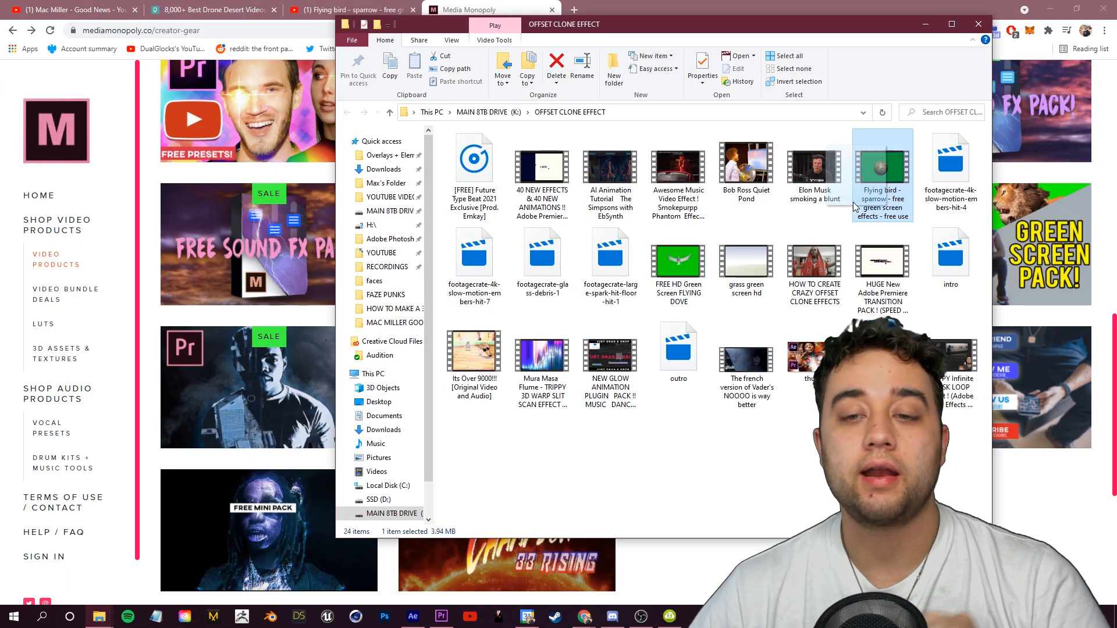
Step: Import the flying bird green screen footage and add it to the top of the tutorial composition
left_click(417, 616)
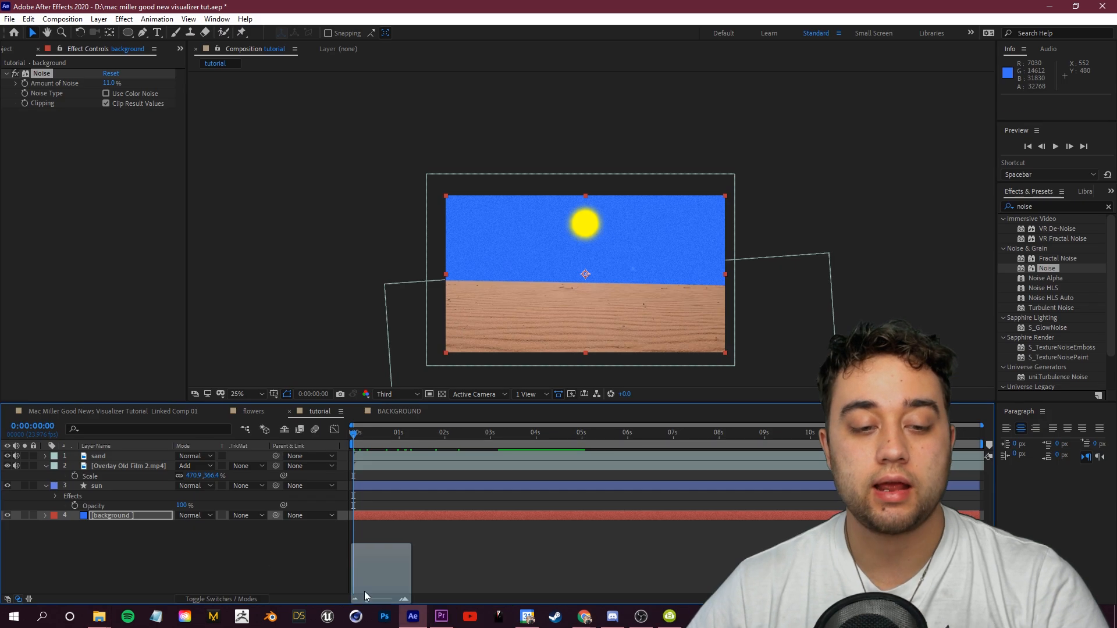
left_click_drag(191, 561, 178, 554)
left_click(130, 456)
left_click_drag(921, 457, 237, 466)
left_click_drag(792, 457, 333, 460)
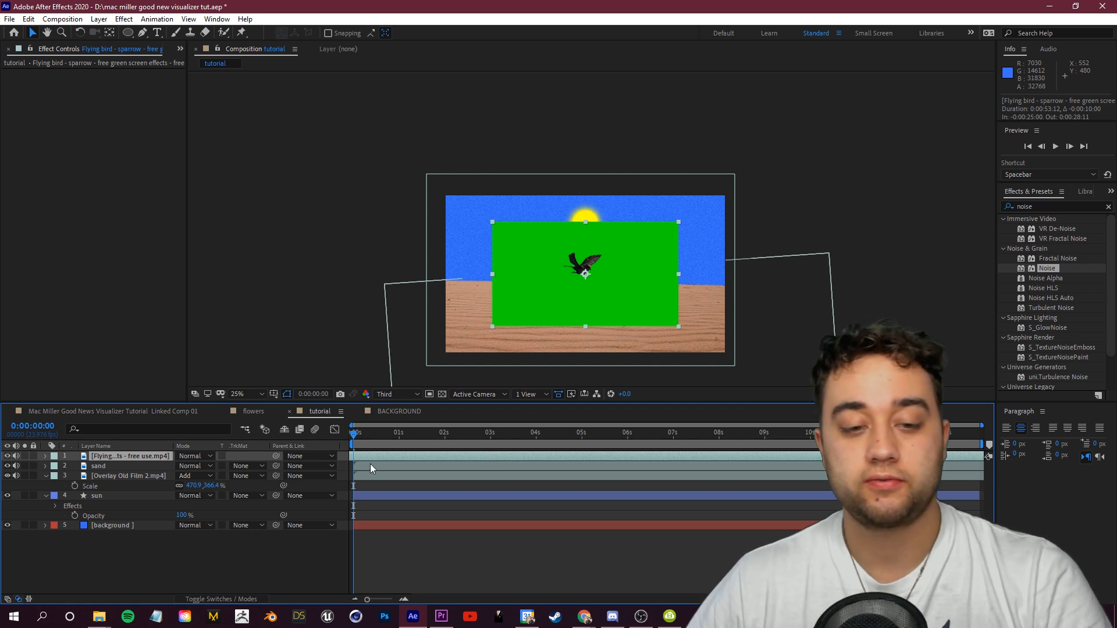
Step: Rename the bird footage layer as bird
key("ctrl+d")
left_click(109, 469)
key("Delete")
left_click(120, 456)
key("Return")
type("bird")
left_click(140, 574)
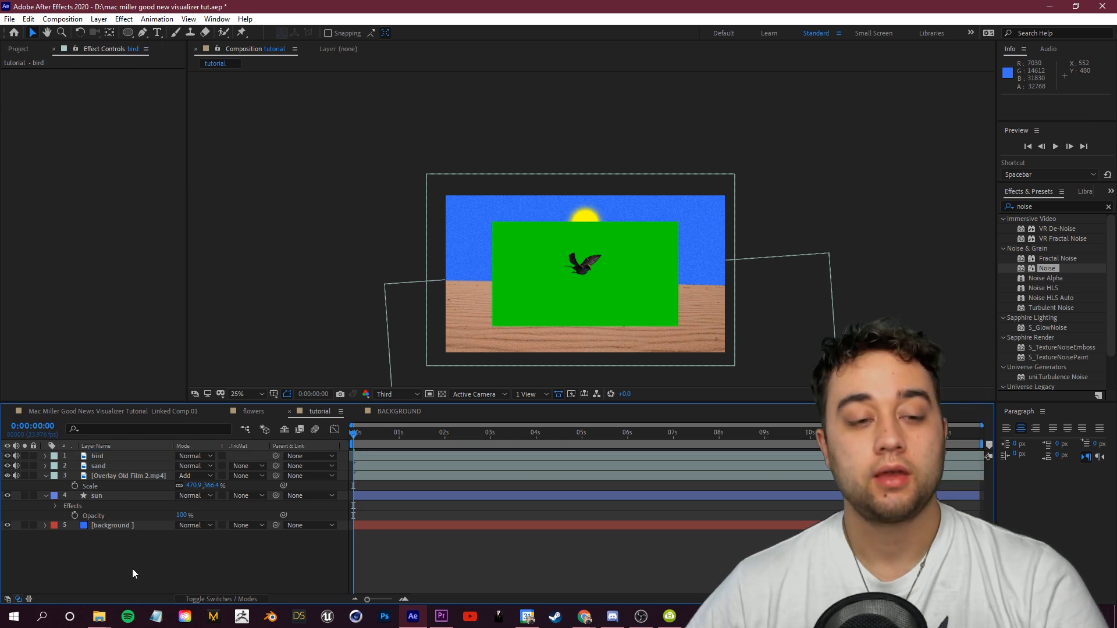
Step: Apply Keylight to the bird layer and key out the green screen colour
left_click_drag(1054, 205, 905, 202)
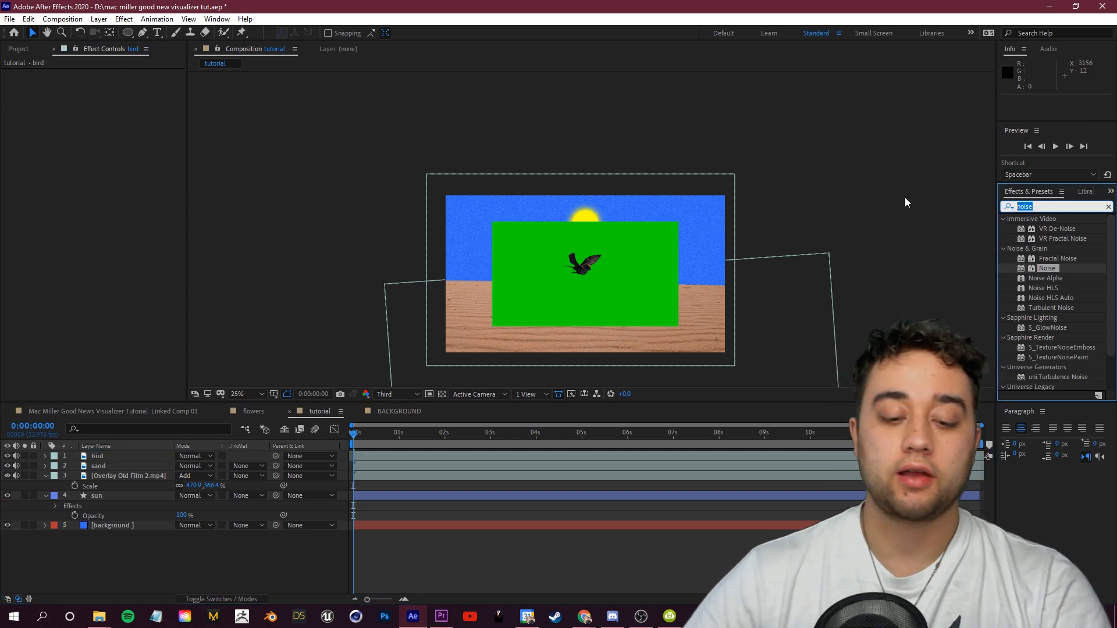
type("keylk")
left_click_drag(1048, 269, 109, 457)
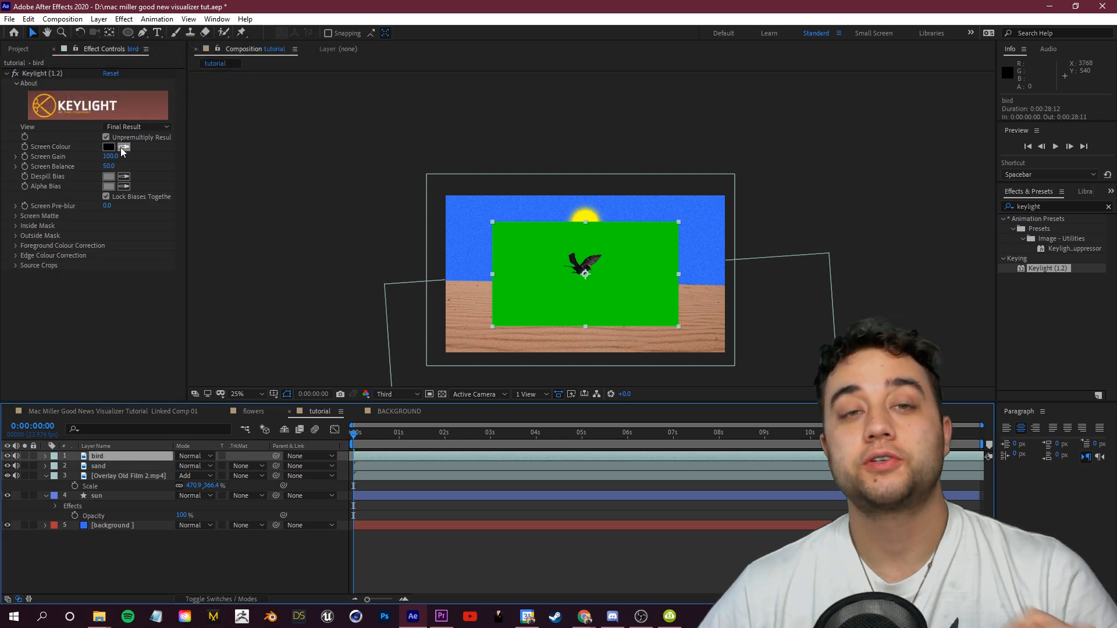
left_click(123, 147)
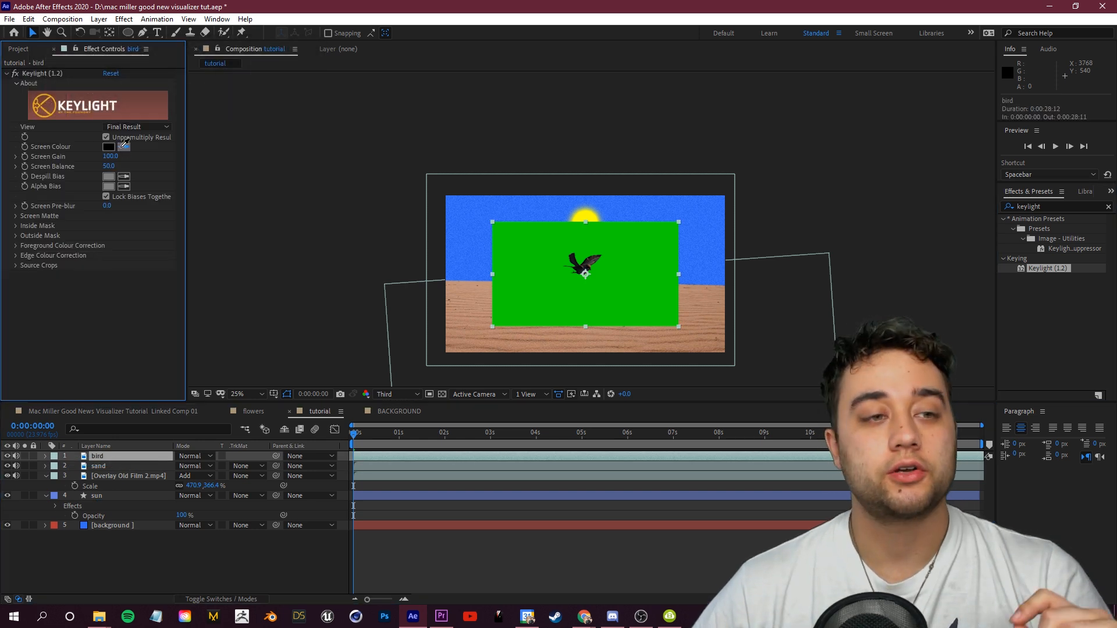
left_click(661, 242)
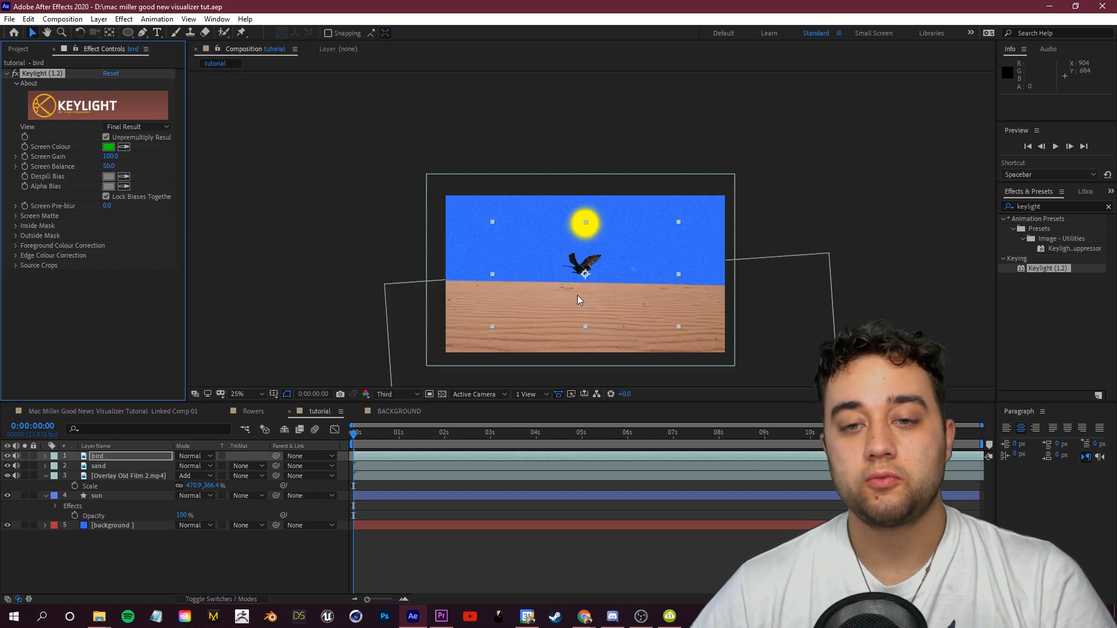
Step: Save the project and play back a preview of the composition
key("ctrl+s")
key("period")
key("comma")
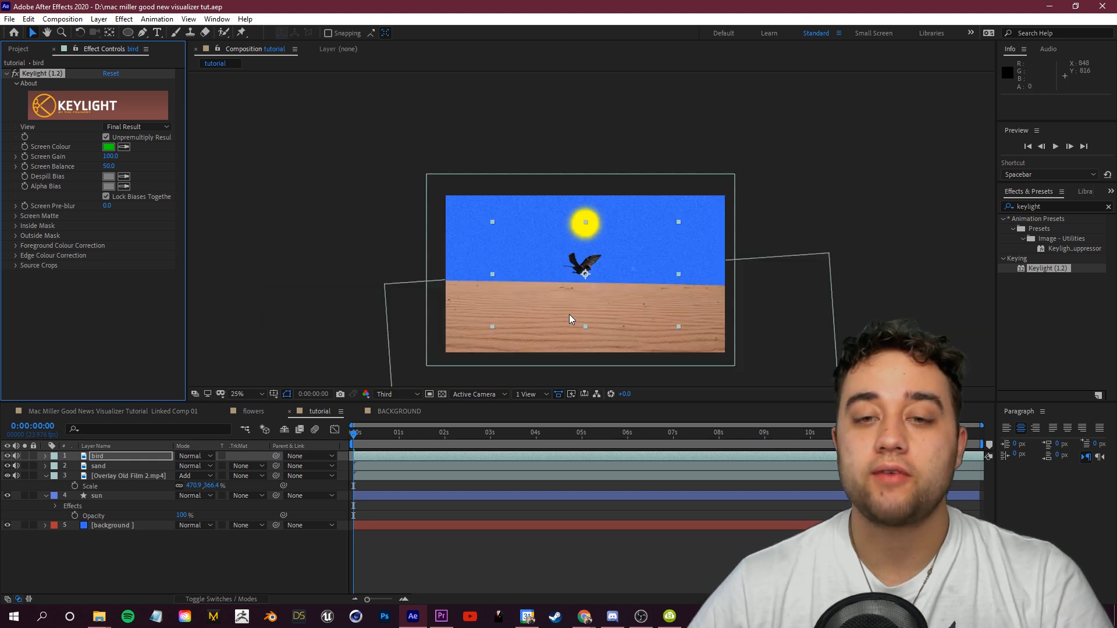
key("space")
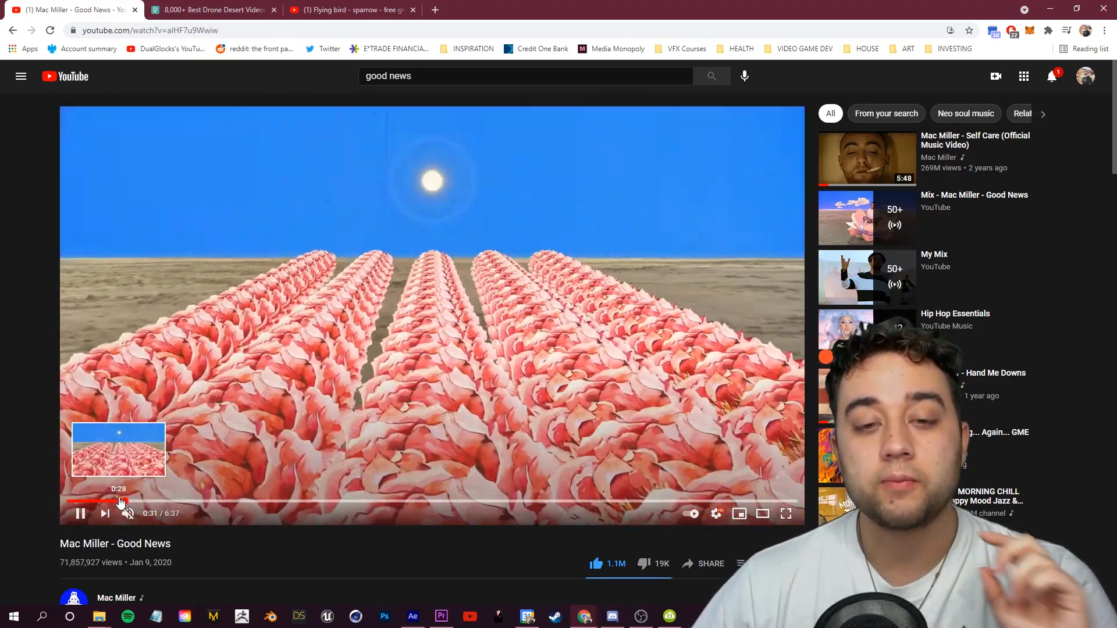
Step: Scrub the Good News reference video to compare its scenes
left_click(116, 501)
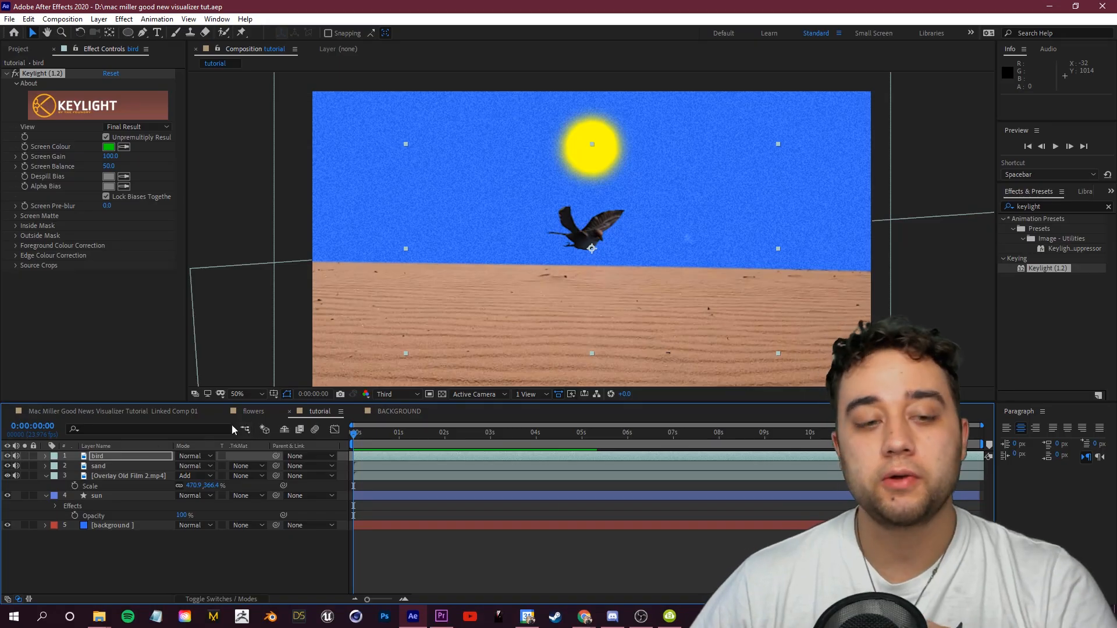
left_click(128, 456)
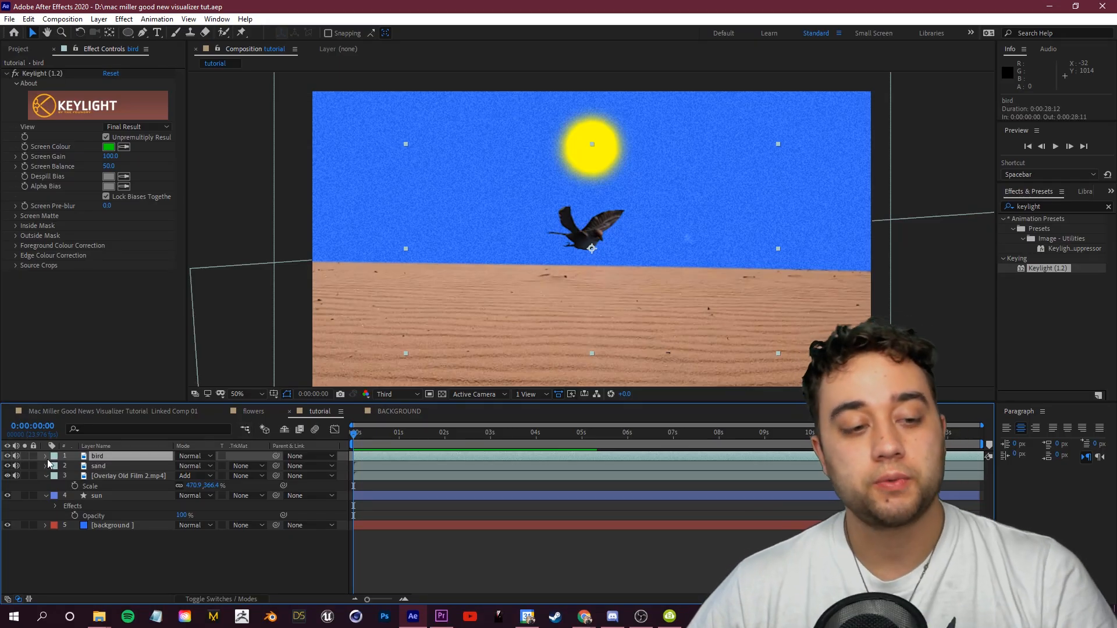
Step: Separate the bird layer's Position into X and Y dimensions
left_click(46, 456)
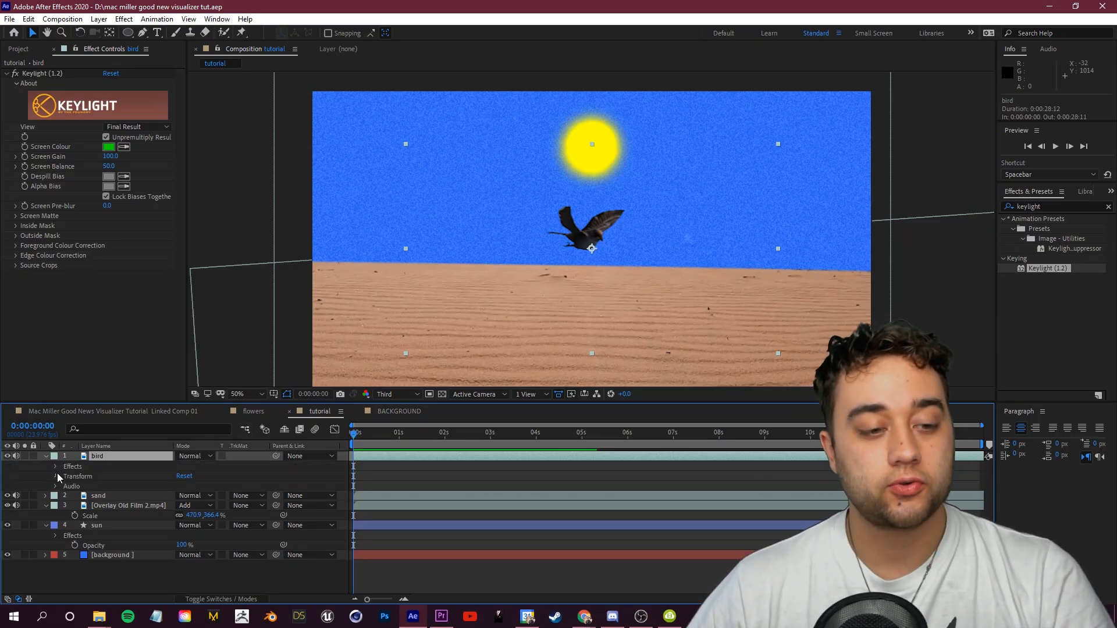
left_click(57, 475)
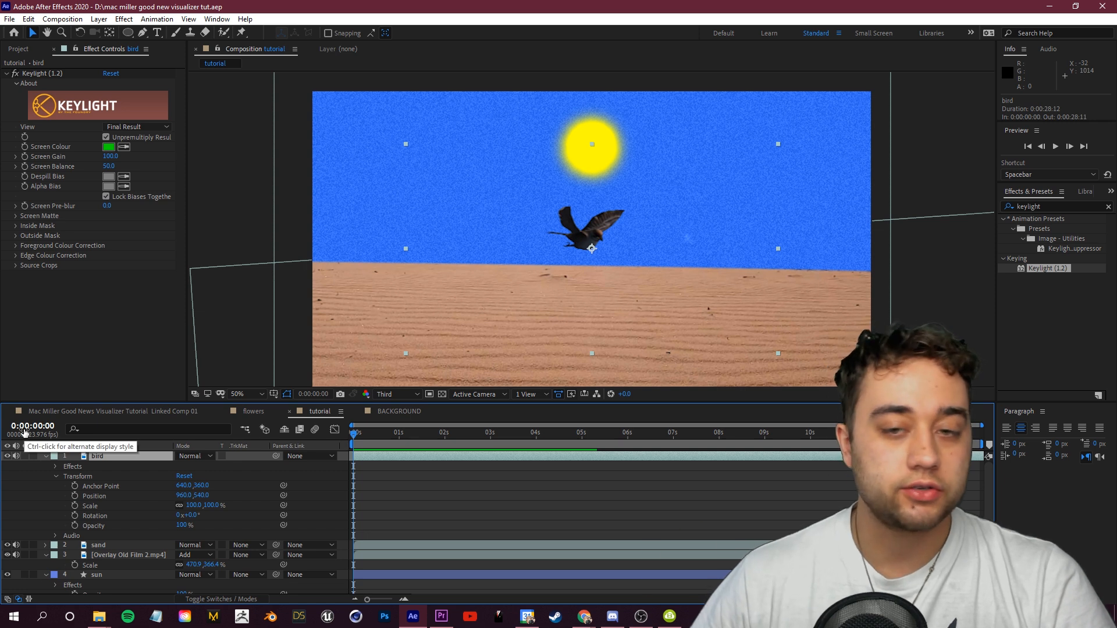
left_click(96, 498)
right_click(97, 499)
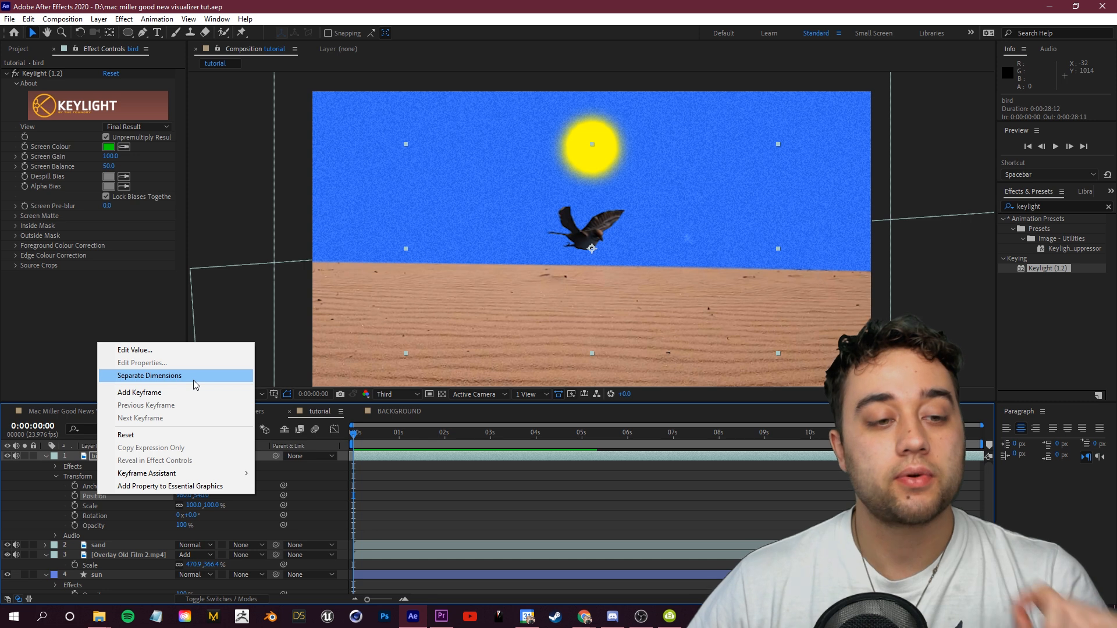
left_click(193, 378)
left_click(99, 505)
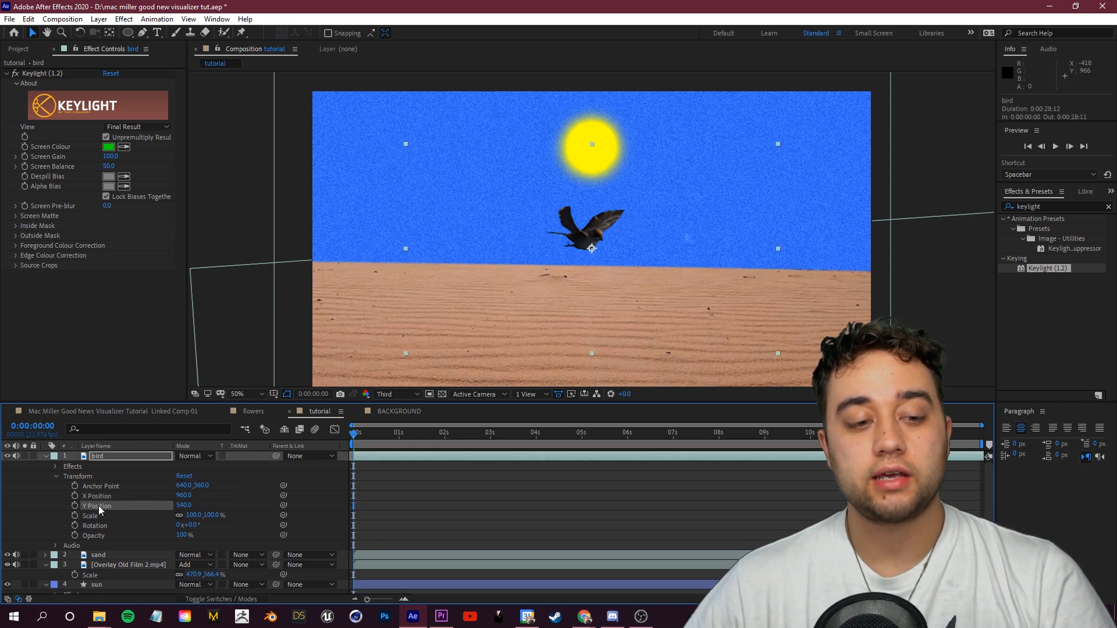
left_click(250, 494)
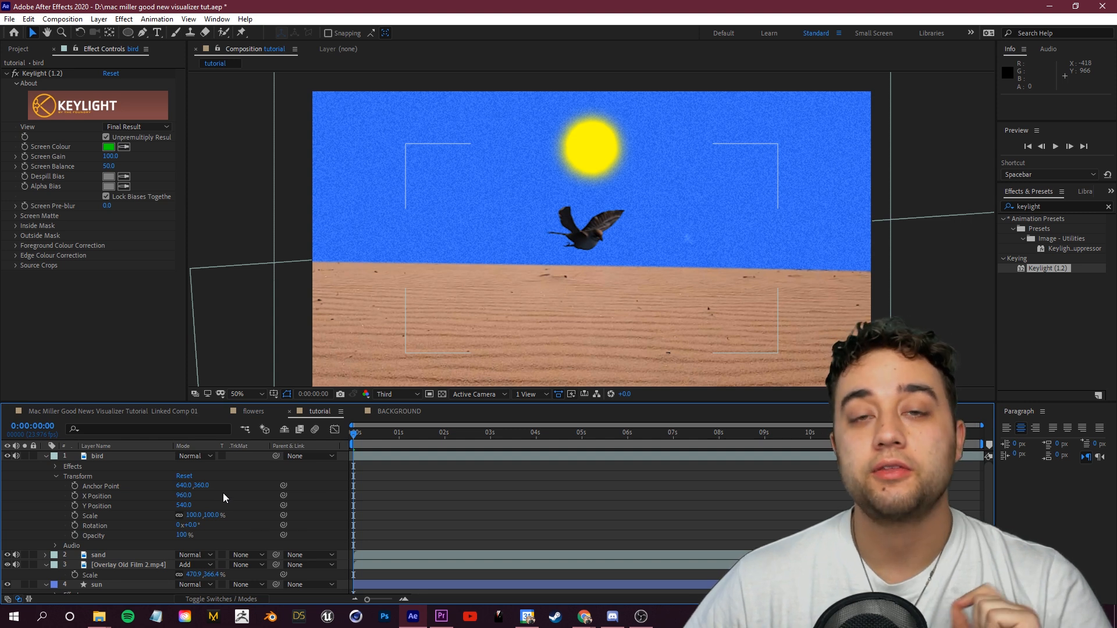
Step: Enable 3D on the bird layer
left_click(205, 600)
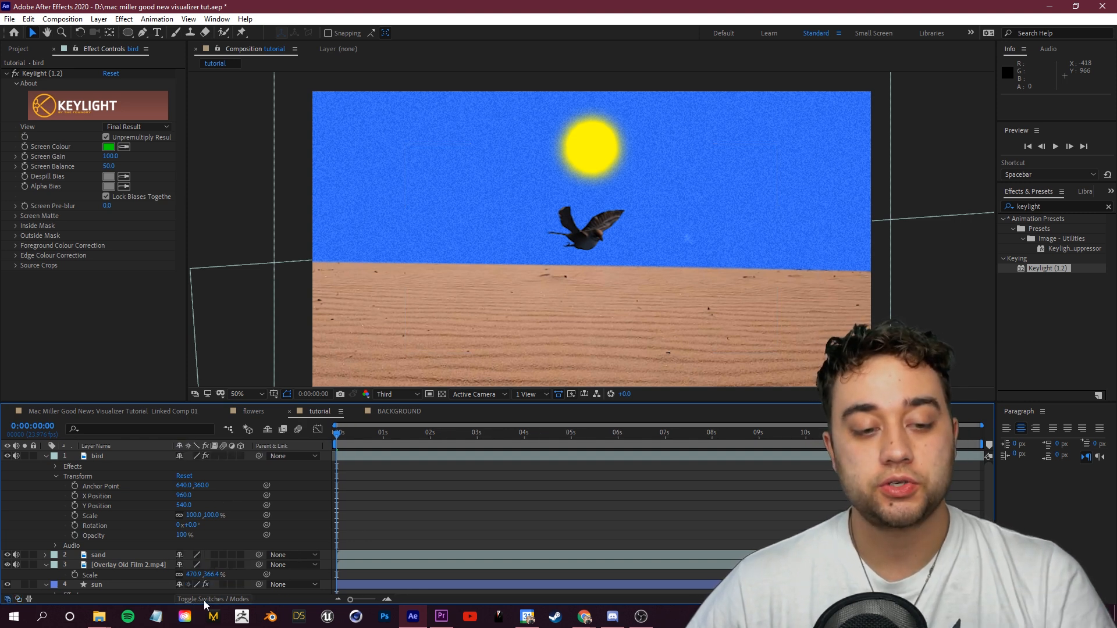
key("apostrophe")
left_click(241, 456)
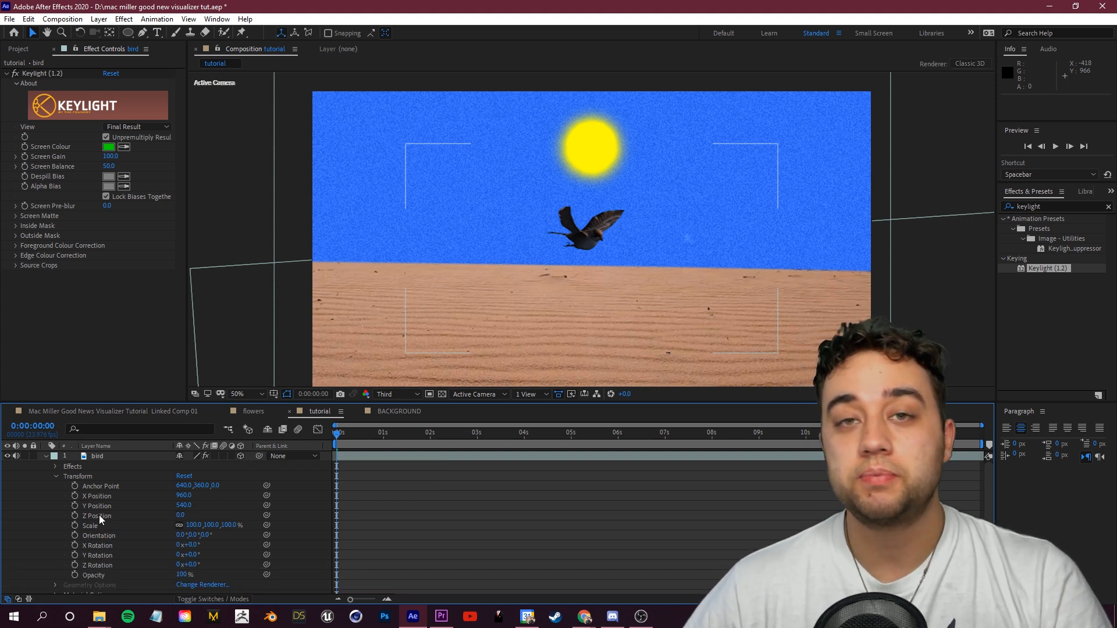
Step: Set the bird layer's Z Position to 2910 to push it further into the scene
left_click(115, 515)
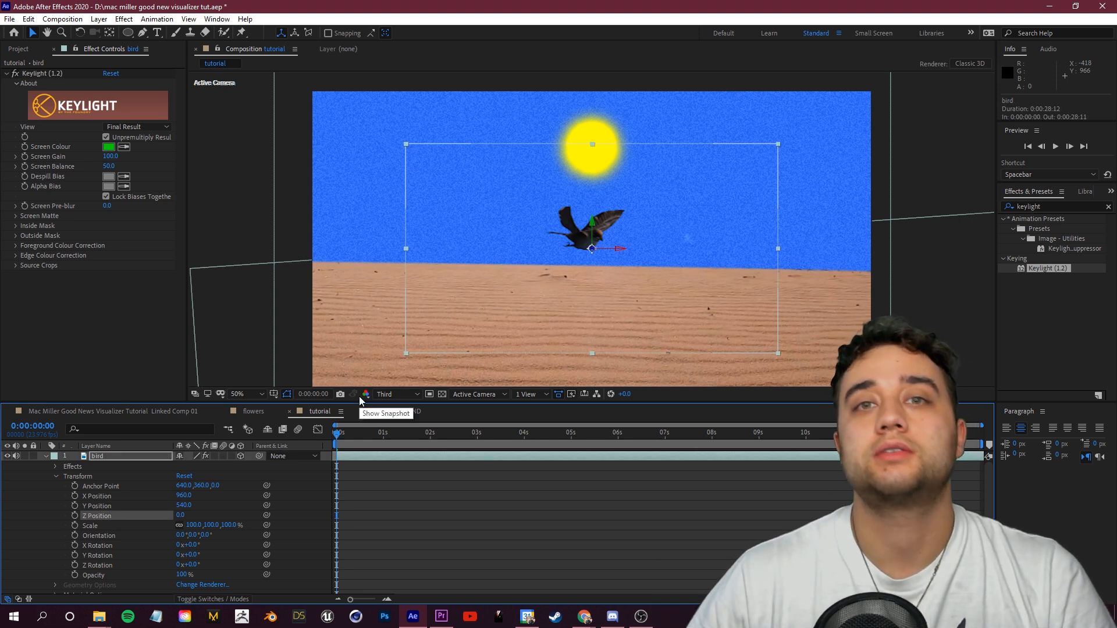
left_click(128, 555)
left_click(133, 517)
left_click_drag(180, 520, 888, 506)
left_click_drag(592, 251, 499, 264)
key("ctrl+z")
key("ctrl+z")
left_click_drag(181, 516, 628, 499)
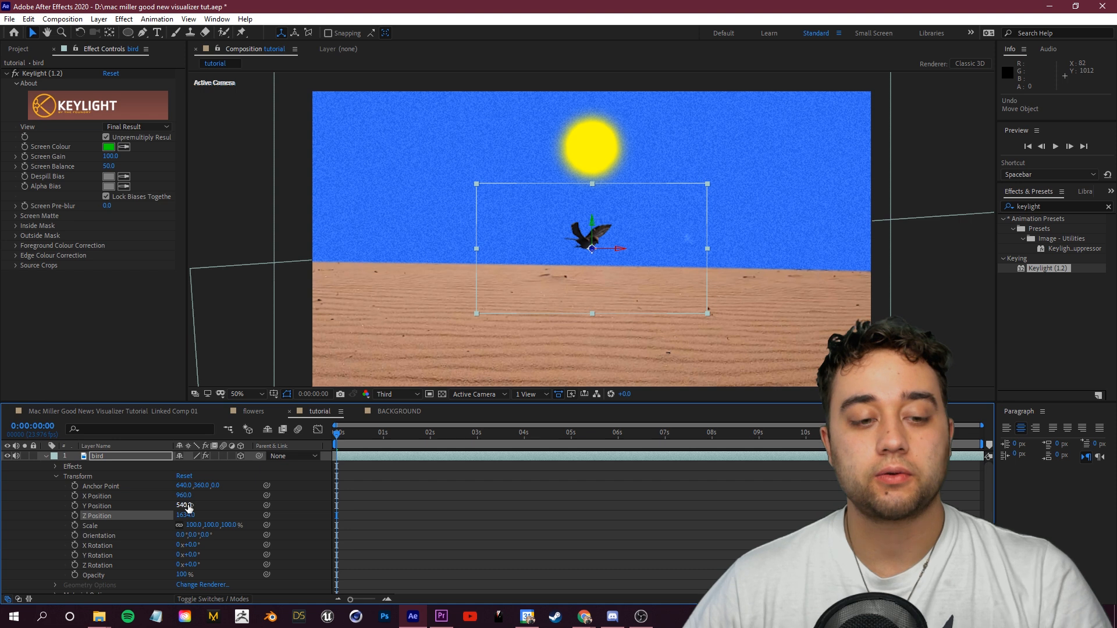
left_click_drag(188, 508, 75, 578)
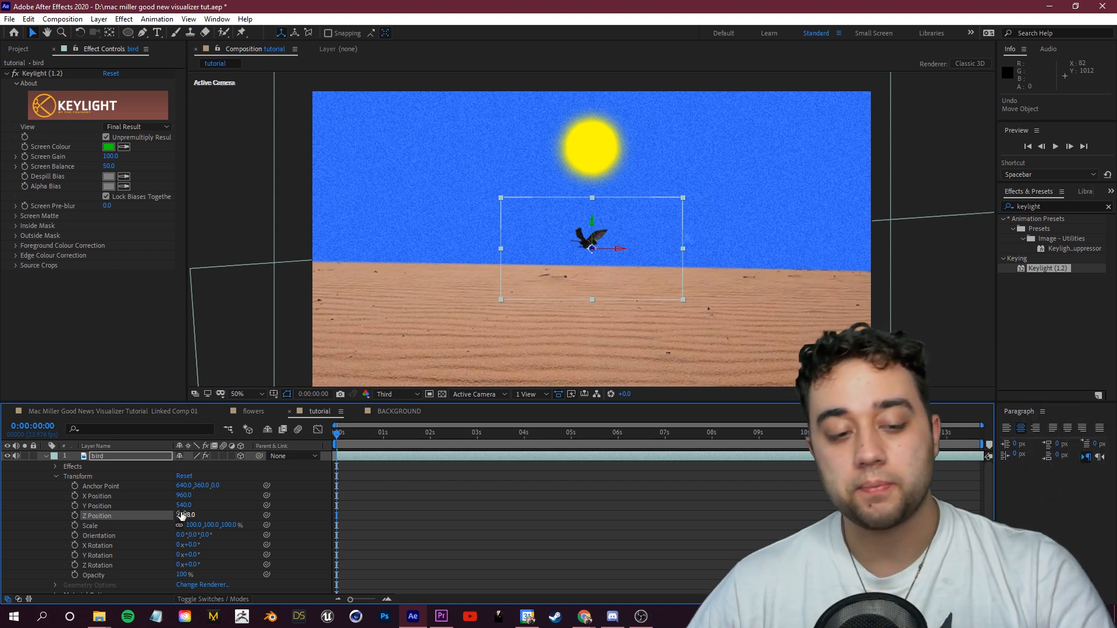
left_click_drag(183, 515, 266, 510)
Step: Add a keyframe to the bird layer's Anchor Point at the start of the timeline
left_click(205, 481)
left_click(101, 486)
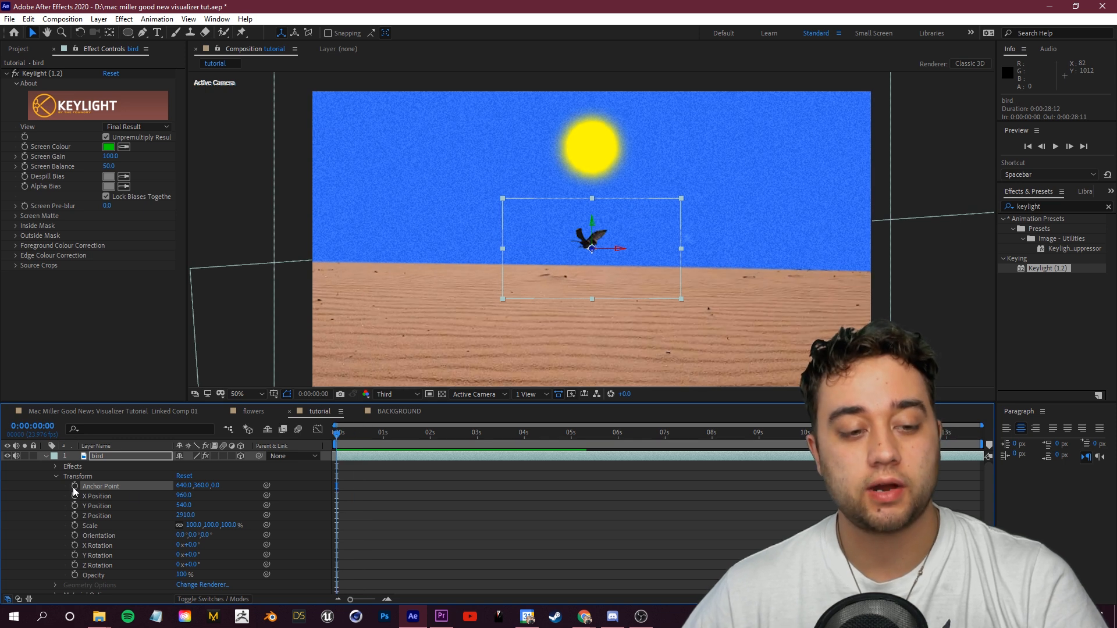
left_click(73, 486)
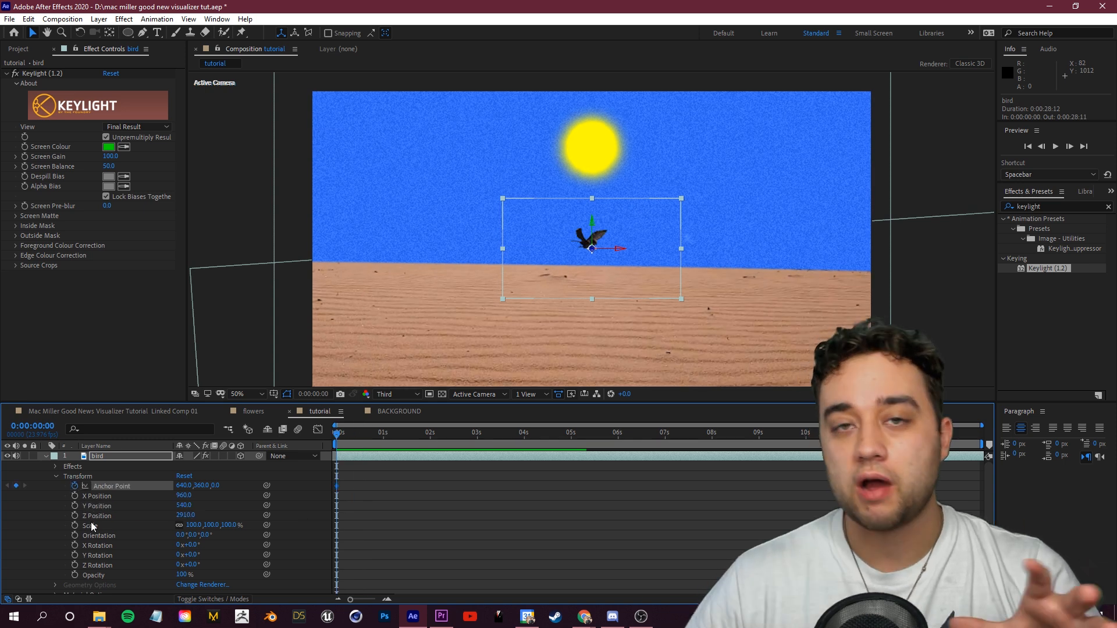
left_click(382, 556)
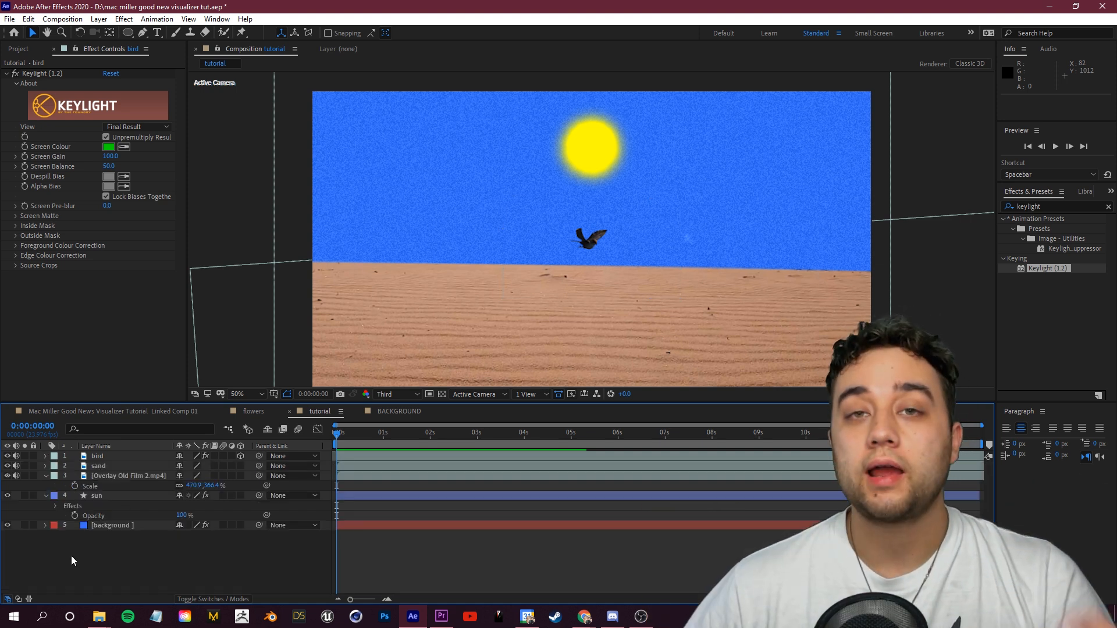
Step: Create a new null object and rename it REPEATER CONTROL
right_click(70, 557)
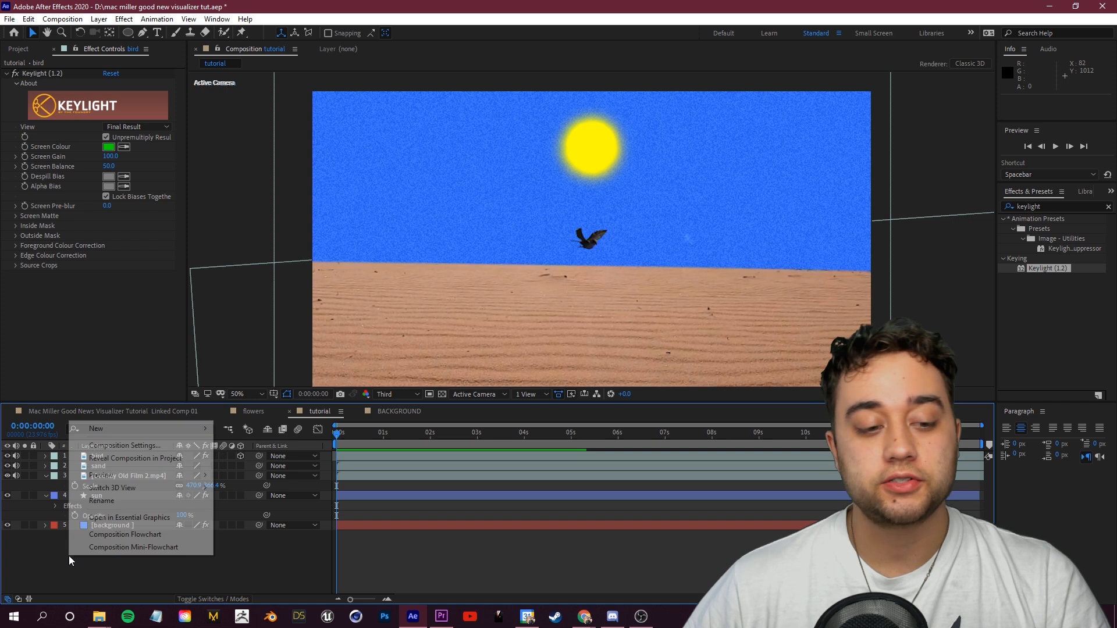
mouse_move(123, 431)
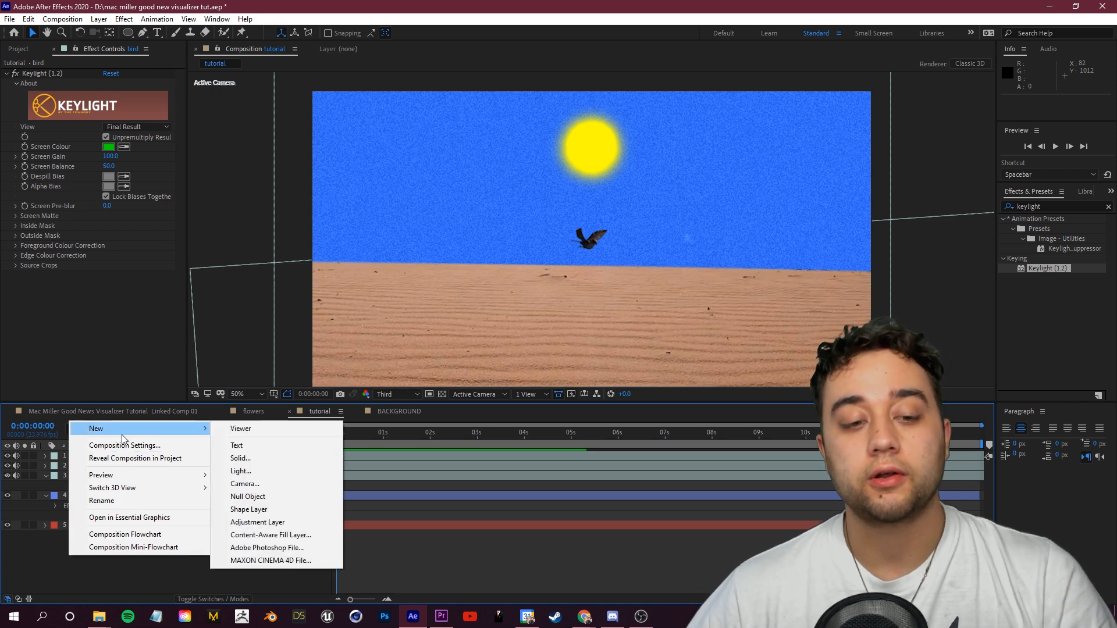
left_click(260, 497)
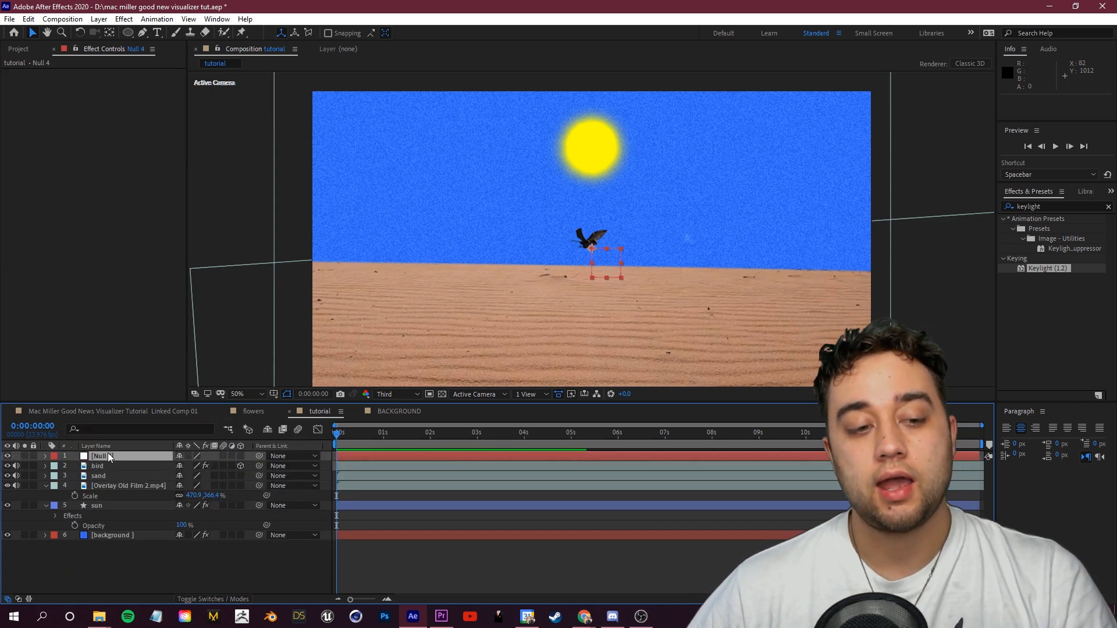
right_click(109, 456)
left_click(141, 433)
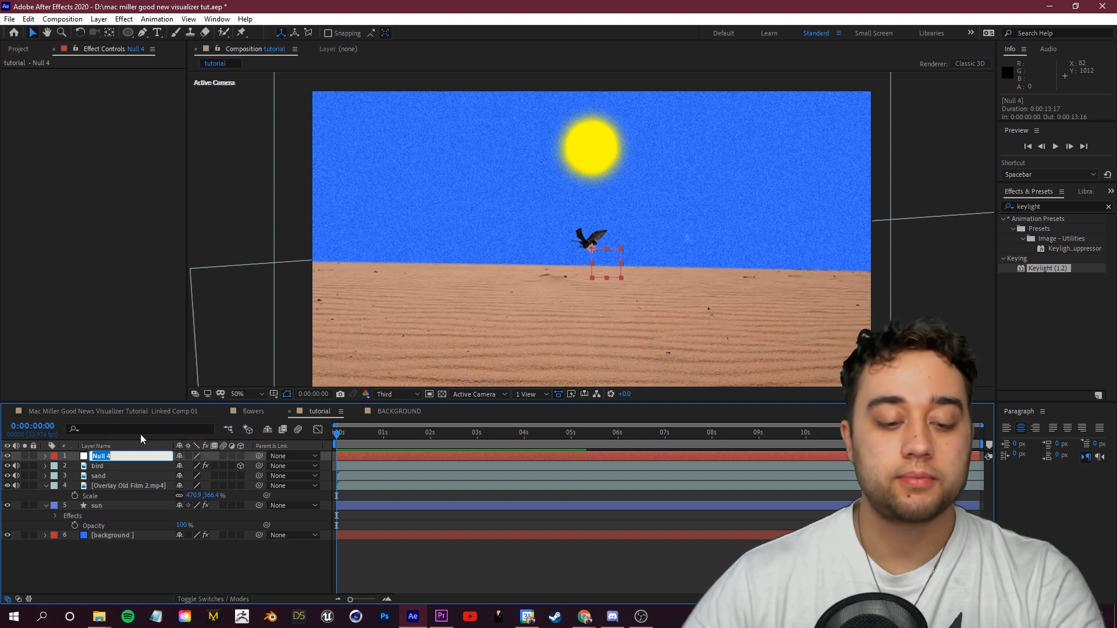
type("REPEATER CONTROL")
key("Return")
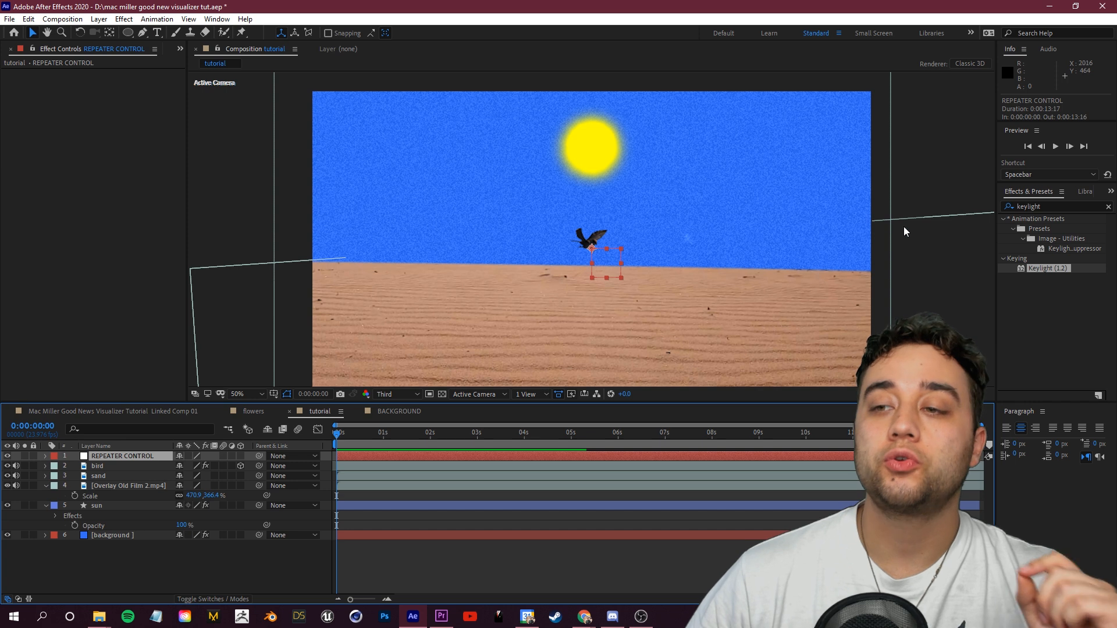
Step: Apply a Slider Control effect to the REPEATER CONTROL null
left_click_drag(1057, 206, 939, 212)
type("slider")
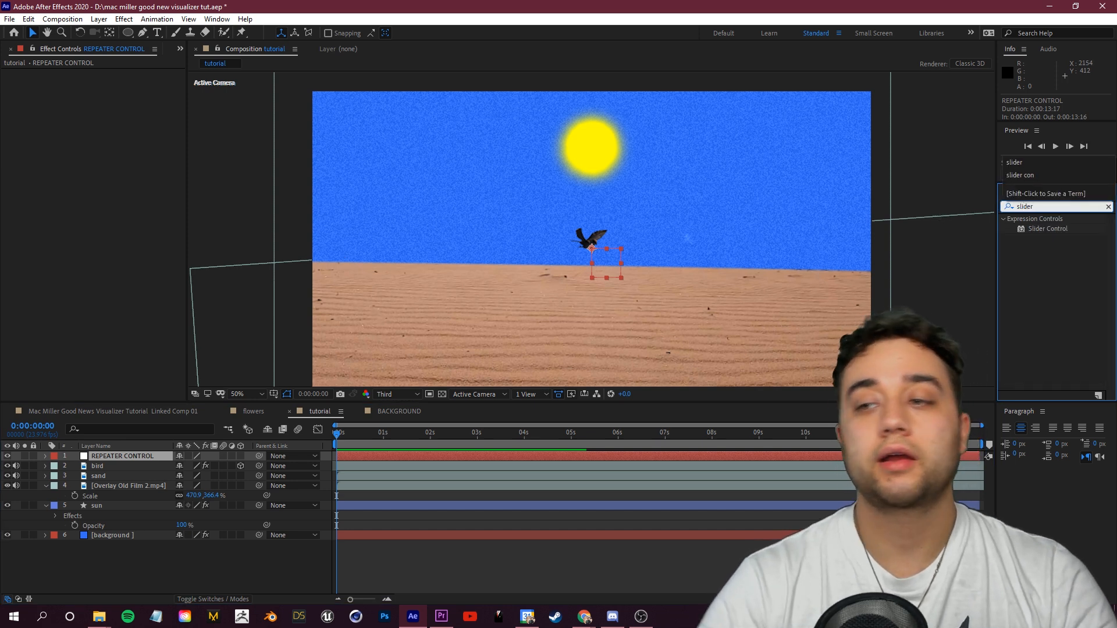
left_click(1047, 228)
left_click_drag(1047, 229, 133, 457)
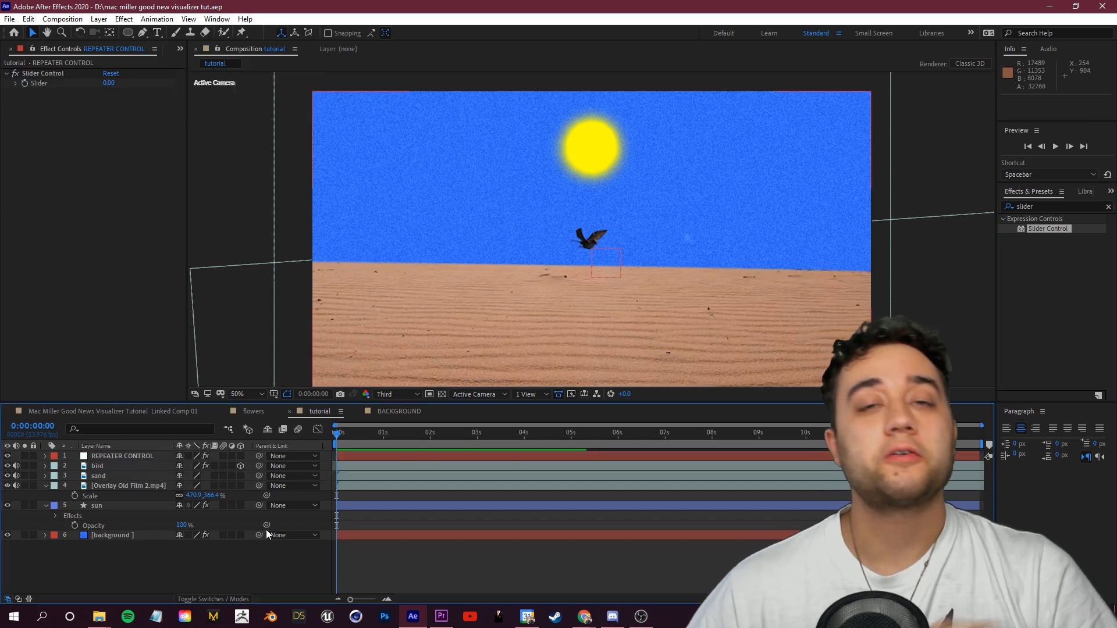
Step: Add an expression to the bird's Z Position linking it to the REPEATER CONTROL slider
left_click(104, 467)
left_click(46, 467)
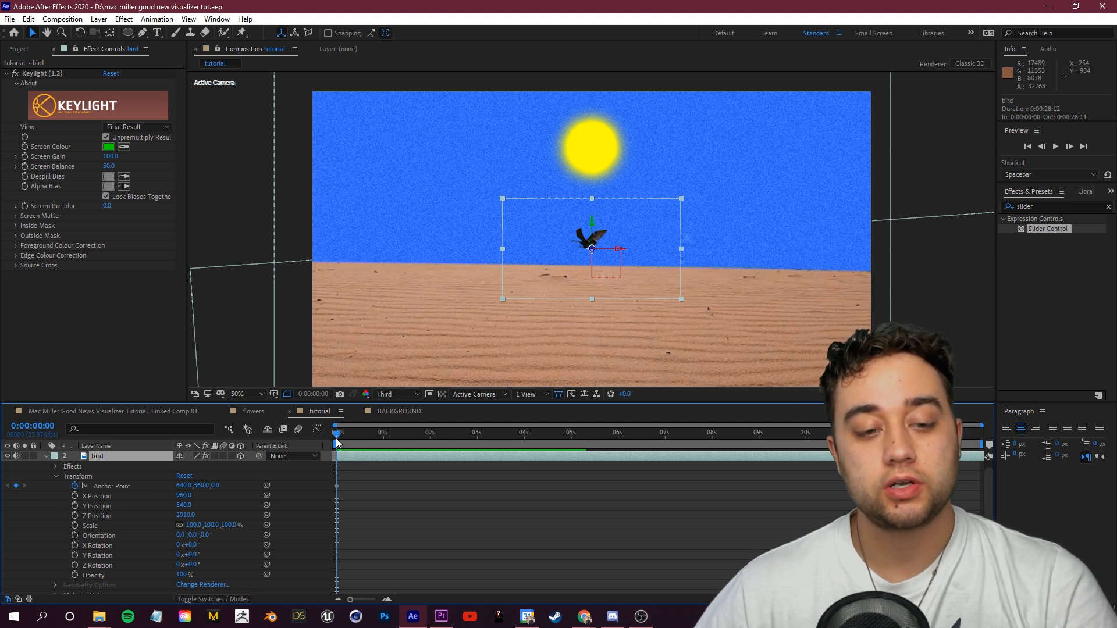
left_click(75, 516, "alt")
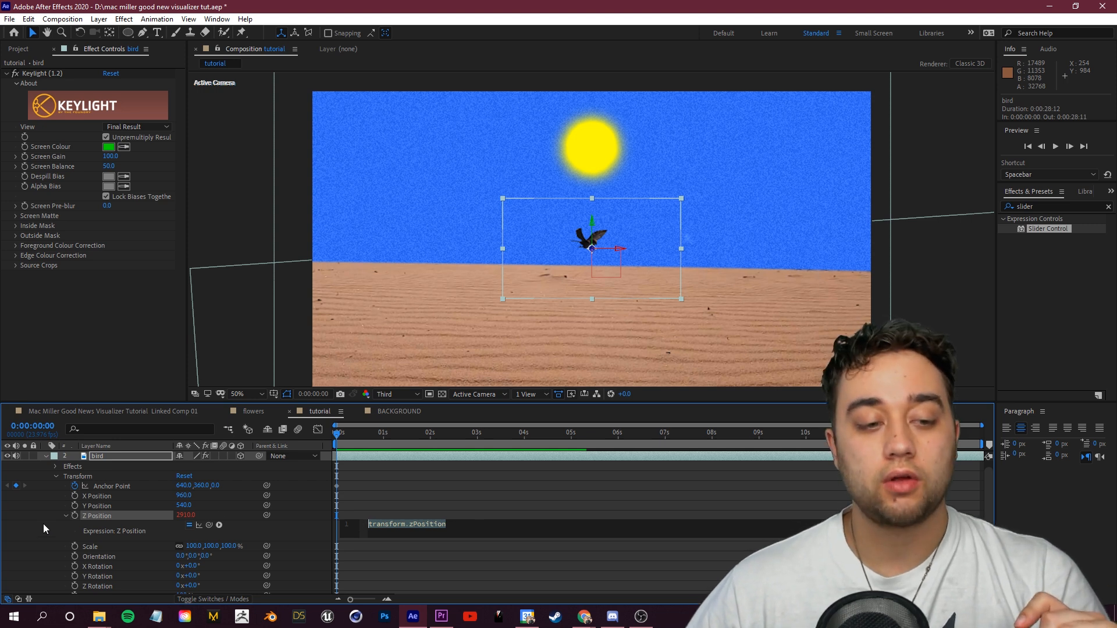
scroll(43, 524, "up", 1)
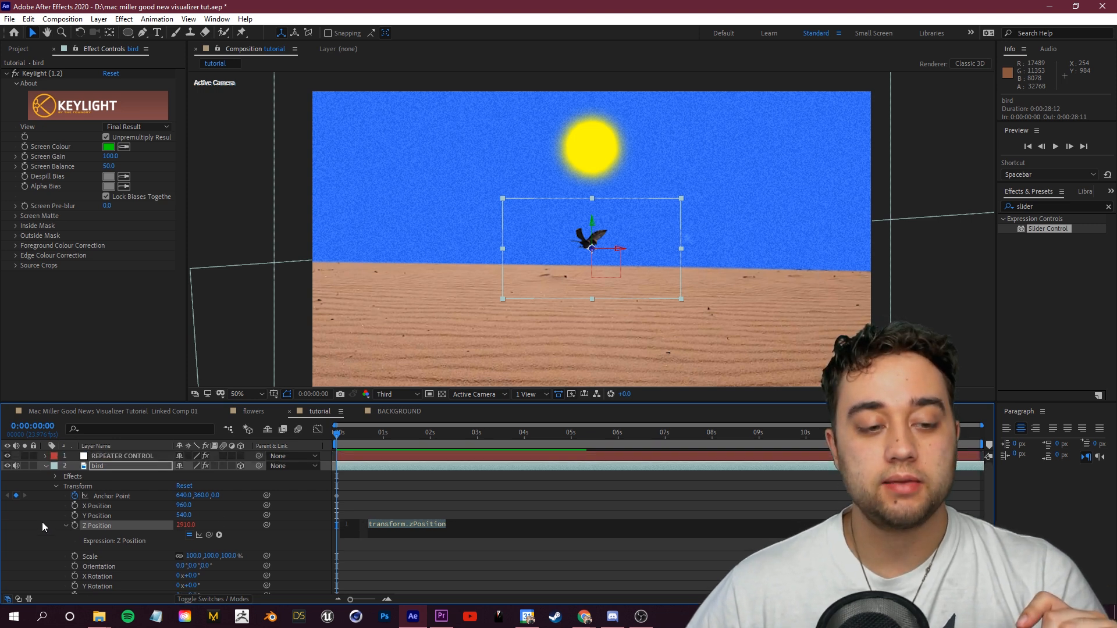
left_click(135, 456)
left_click(107, 456)
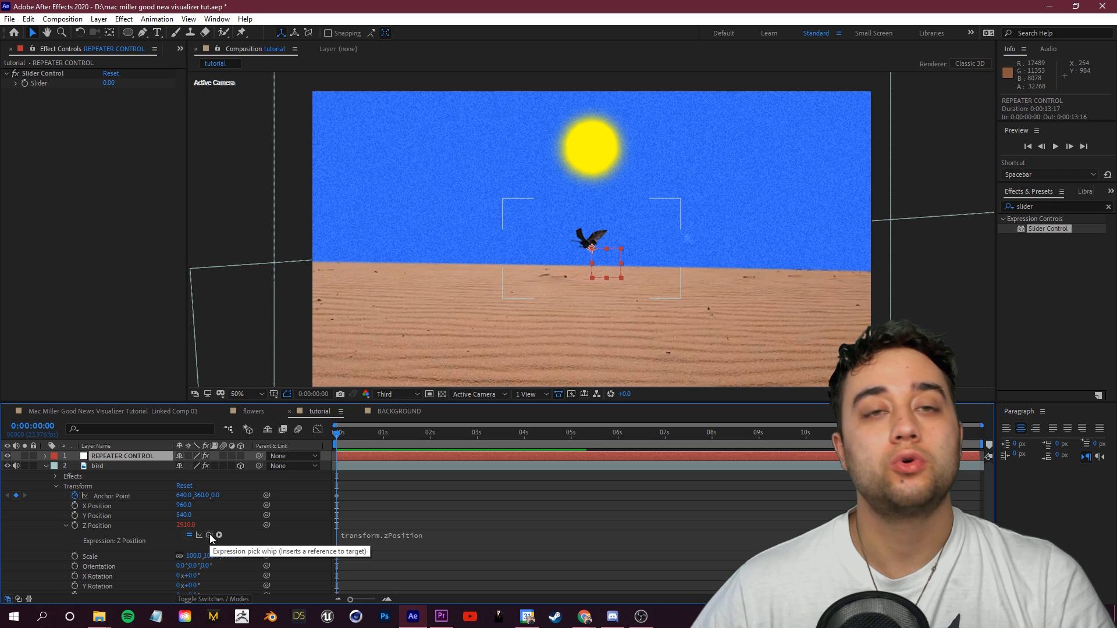
mouse_move(210, 535)
left_mouse_down()
mouse_move(230, 432)
mouse_move(103, 127)
mouse_move(50, 72)
mouse_move(44, 88)
mouse_move(53, 96)
mouse_move(61, 80)
left_mouse_up()
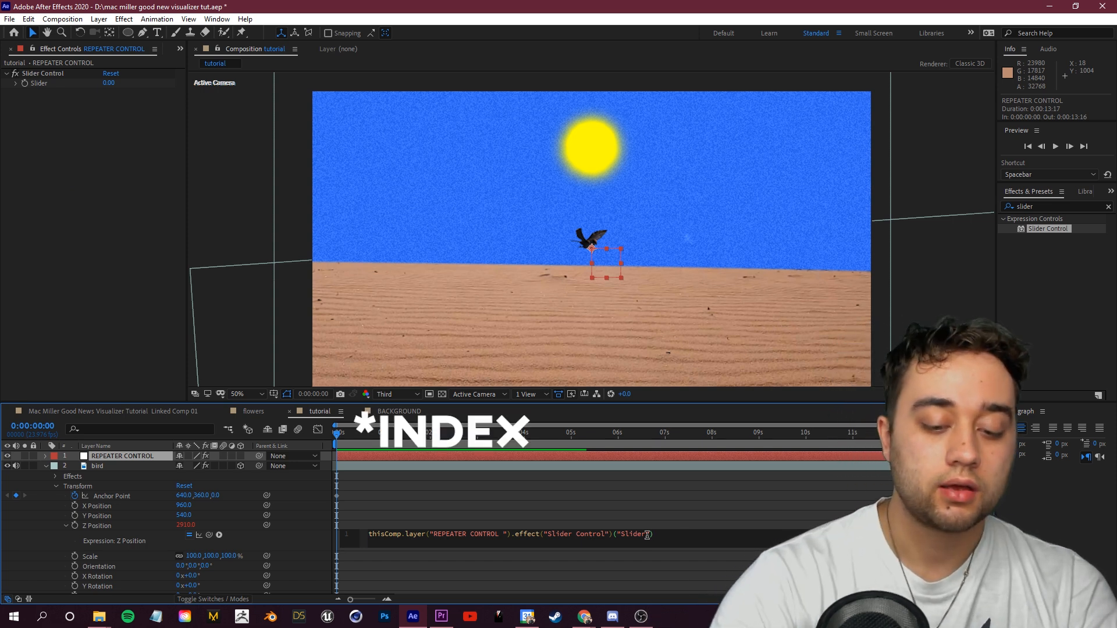
Step: Multiply the slider reference in the bird's Z Position expression by index
type("*index")
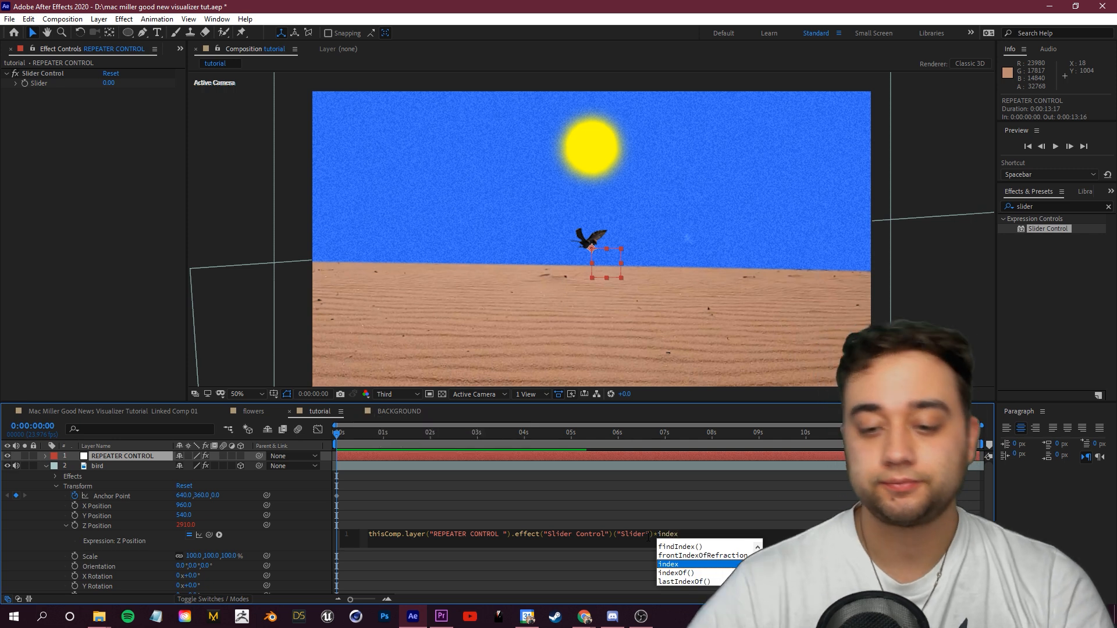
left_click(734, 532)
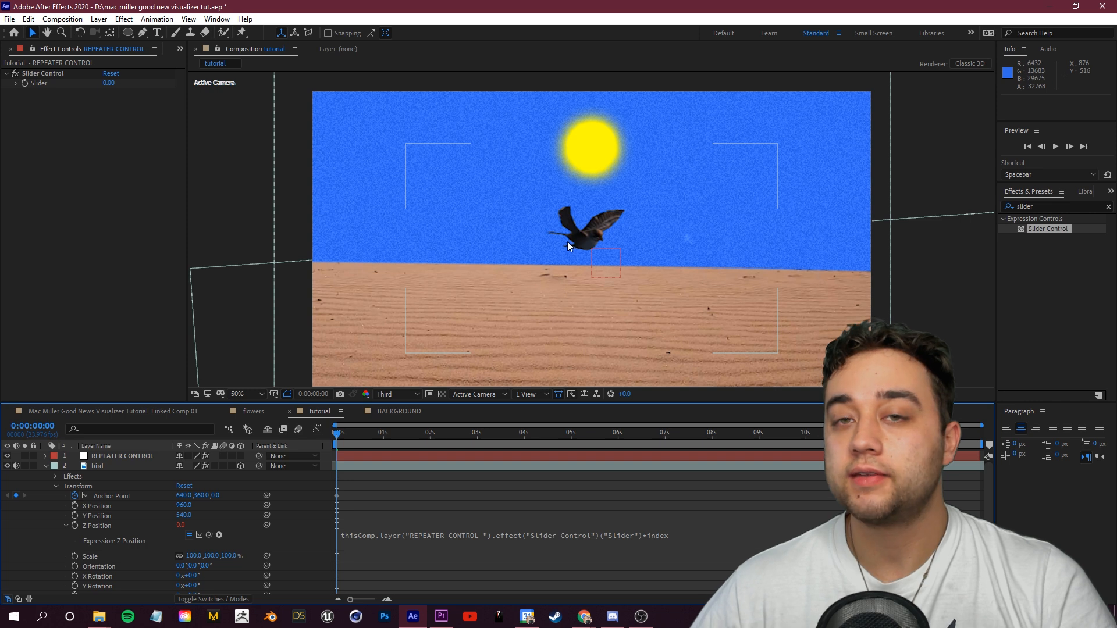
Step: Duplicate the bird layer several times to create bird 2 through bird 5
left_click(42, 73)
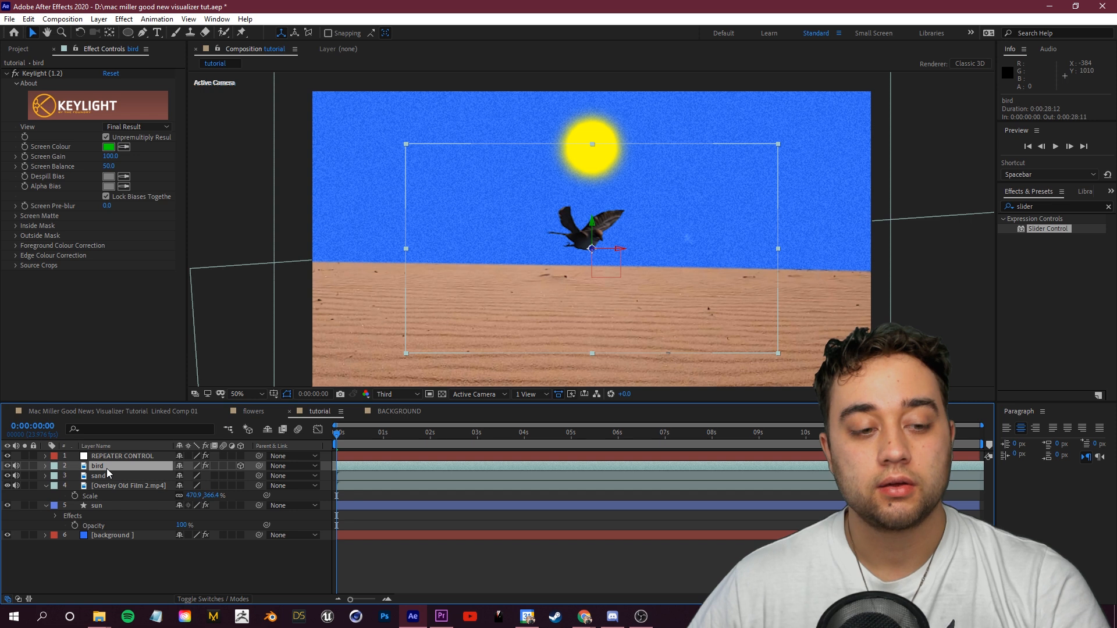
key("ctrl+d")
key("ctrl+d")
key("ctrl+d")
key("ctrl+d")
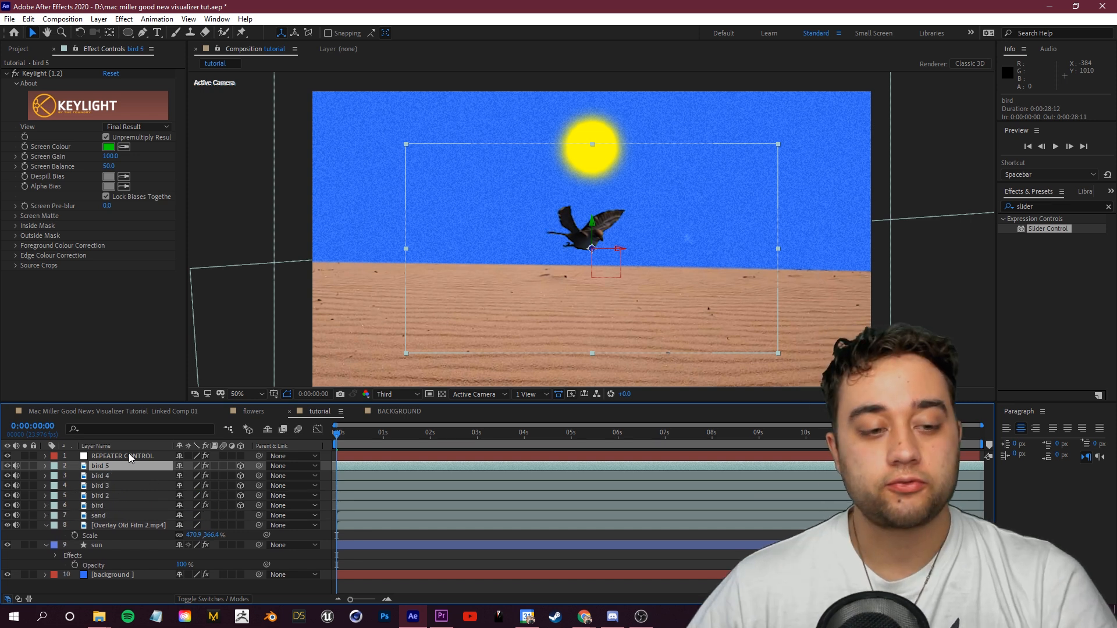
Step: Scrub the REPEATER CONTROL slider to about -269 to spread the birds apart in depth
left_click(125, 455)
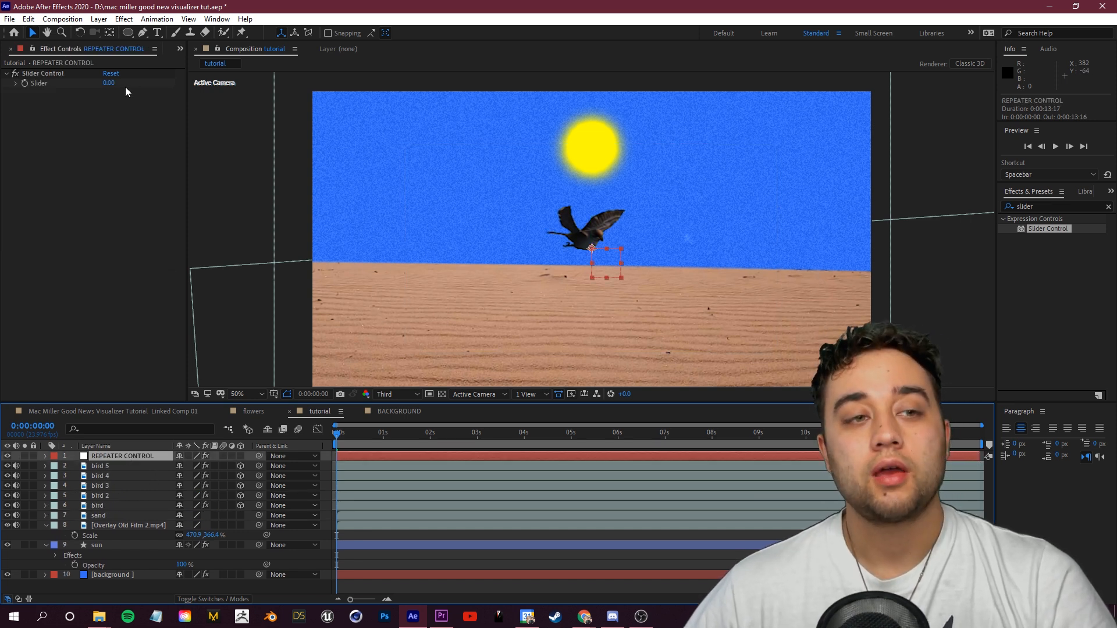
left_click_drag(108, 85, 116, 82)
left_click_drag(889, 148, 954, 343)
left_click_drag(489, 111, 431, 339)
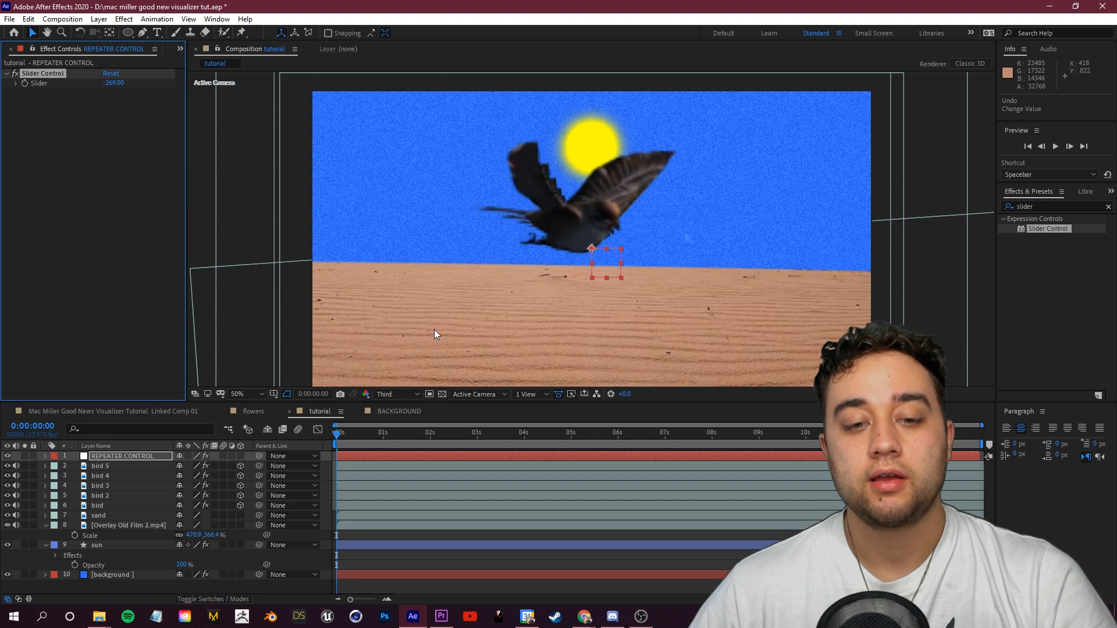
Step: Create a new Two-Node camera with the 35mm preset
key("comma")
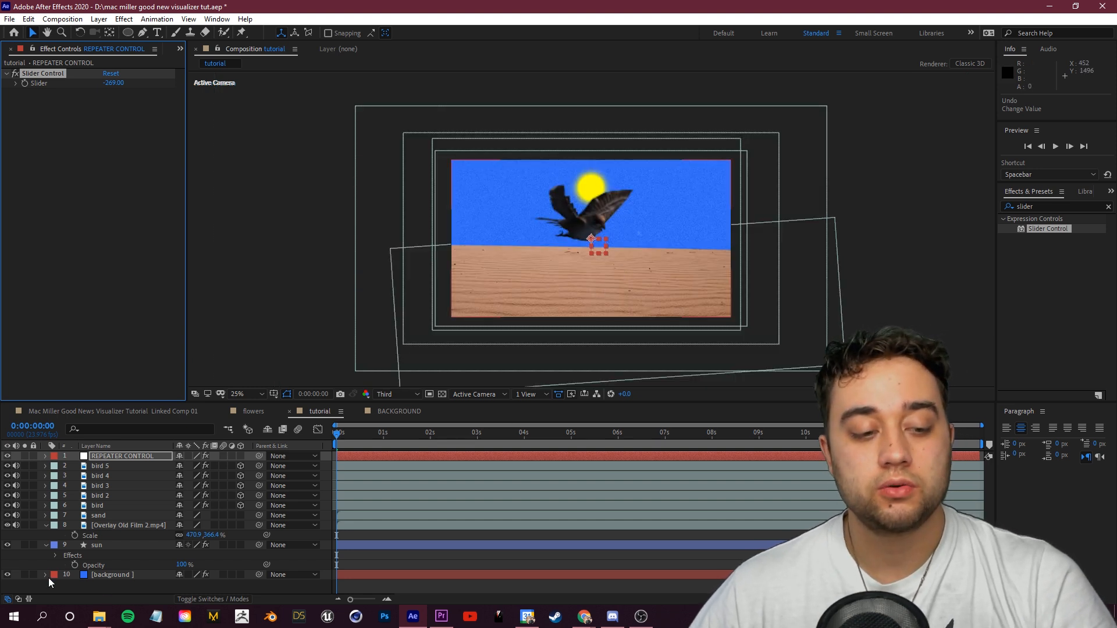
left_click(45, 546)
right_click(138, 576)
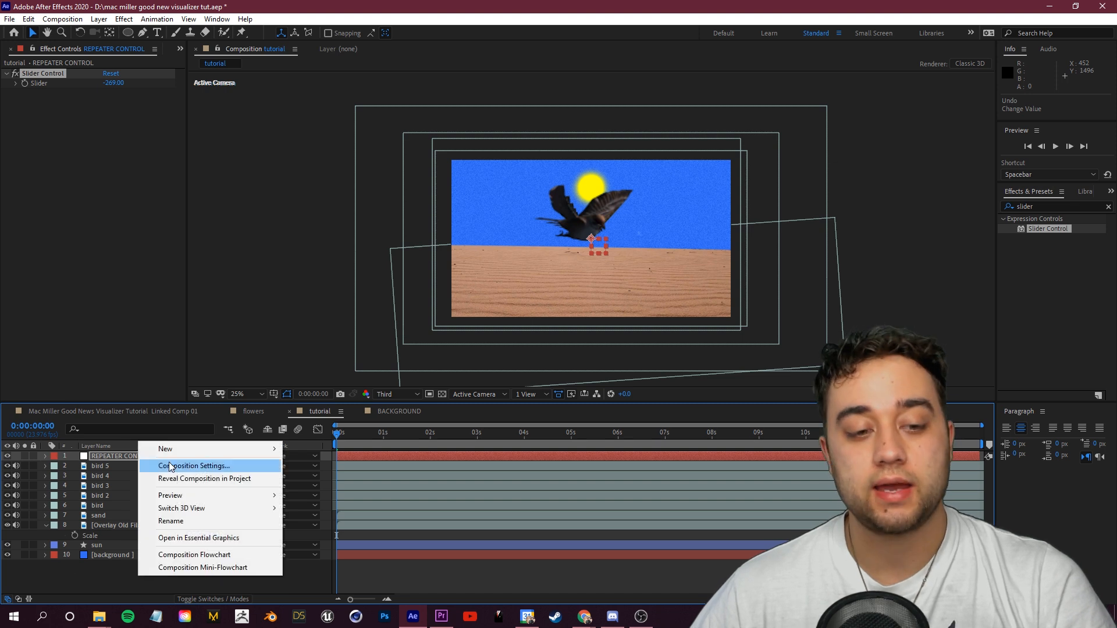
mouse_move(169, 456)
left_click(317, 501)
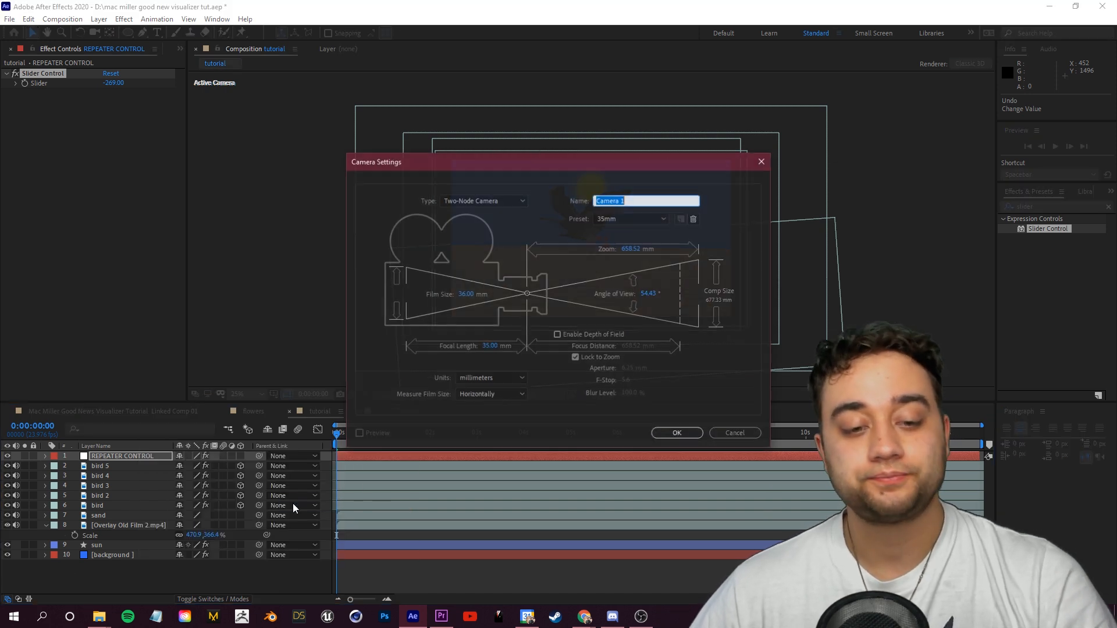
left_click(688, 435)
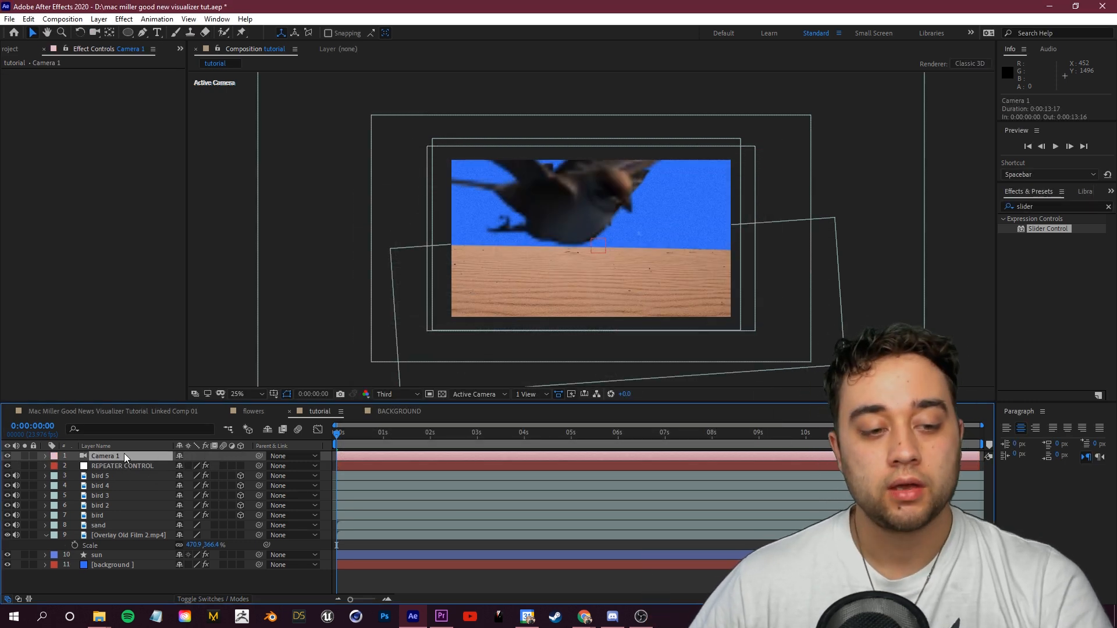
Step: Orbit the camera view and undo the orbit
left_click_drag(583, 217, 596, 223)
key("ctrl+z")
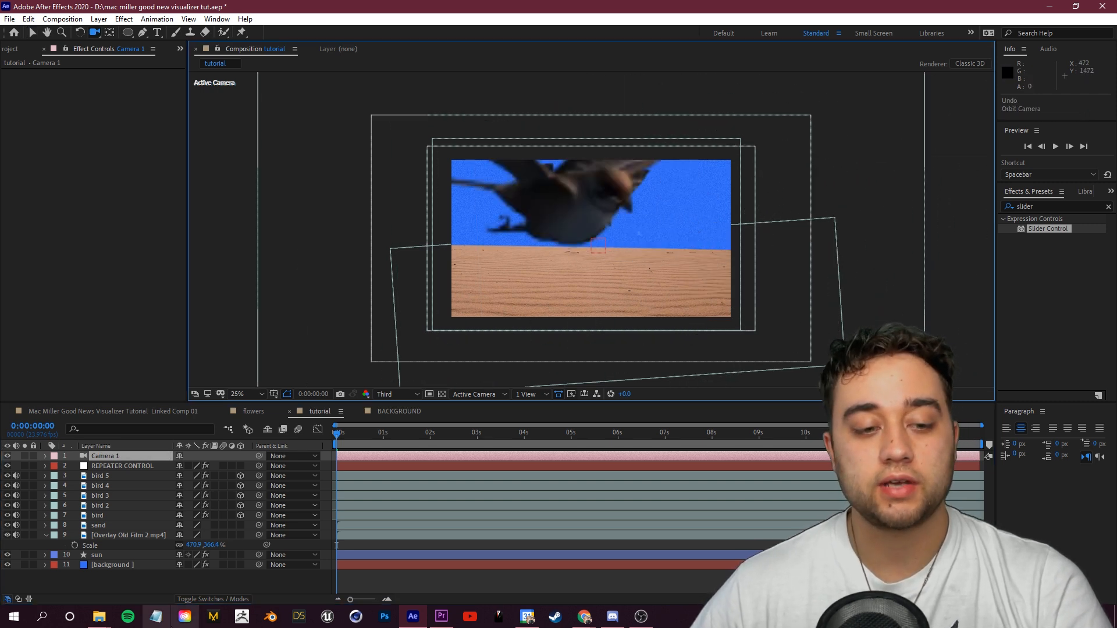
Step: Make the Overlay Old Film layer a 3D layer
left_click(223, 599)
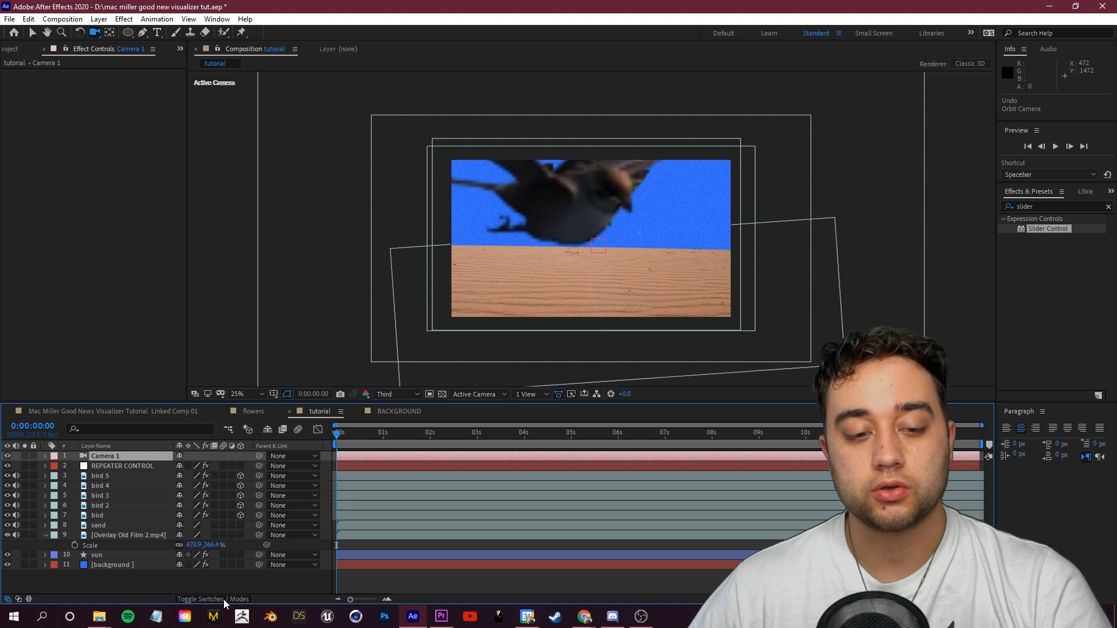
left_click(240, 476)
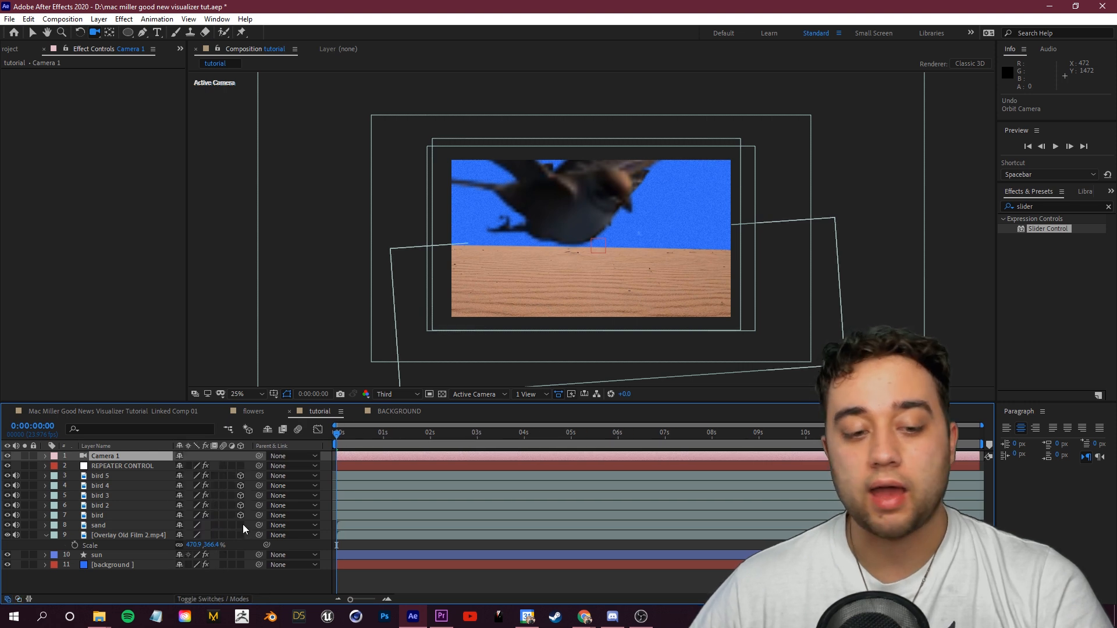
left_click(241, 534)
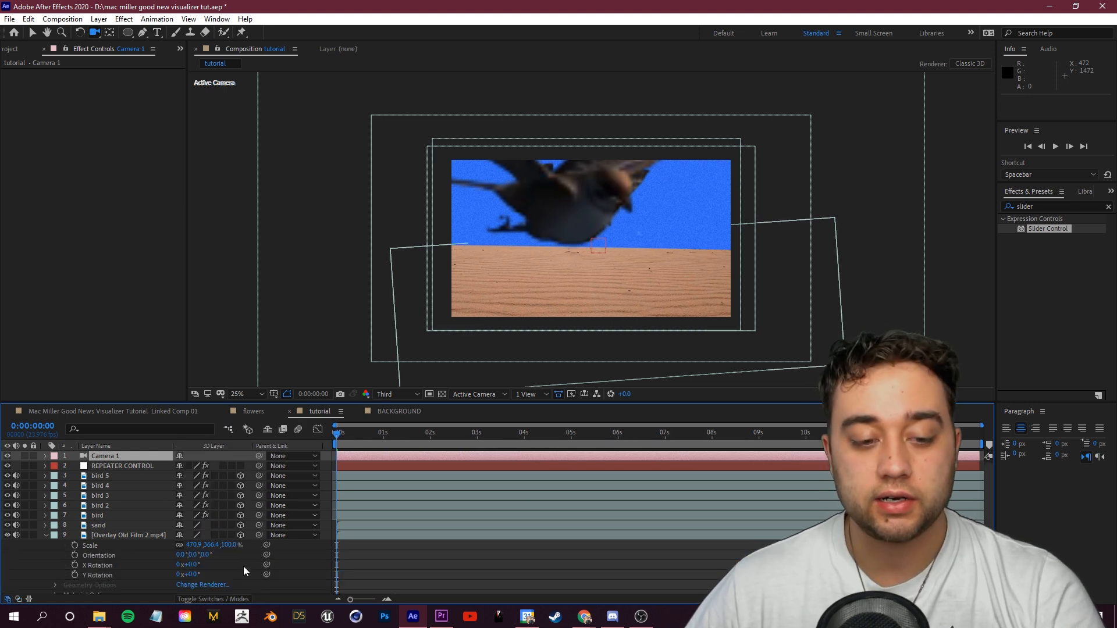
left_click(45, 535)
Step: Adjust the REPEATER CONTROL slider to change the spacing between the duplicated birds
left_click_drag(559, 268, 547, 225)
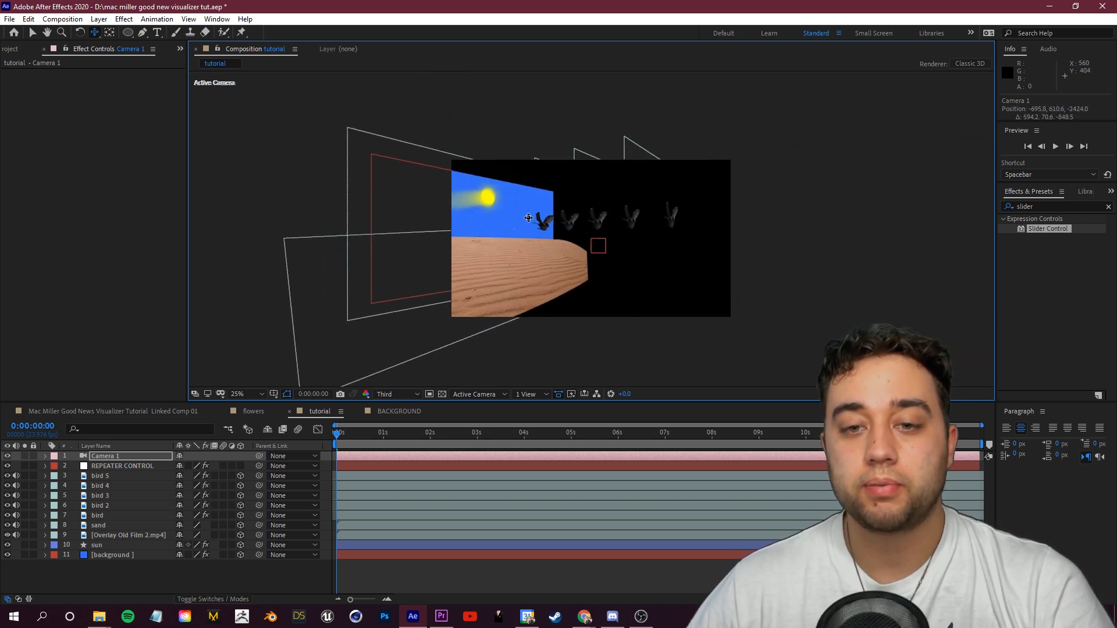
left_click(173, 463)
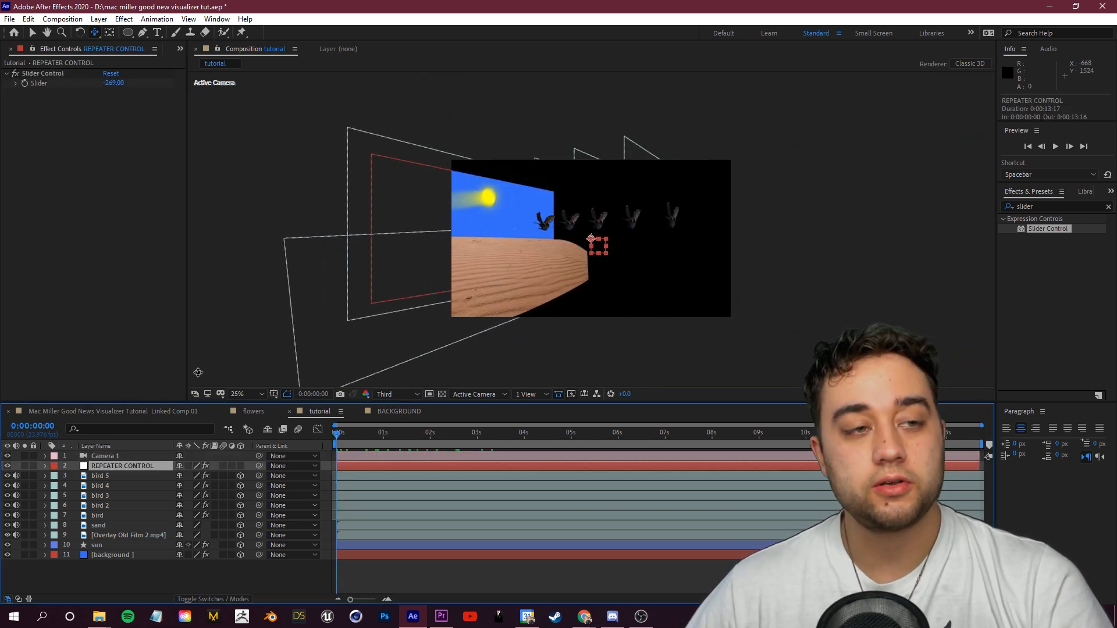
left_click_drag(112, 82, 169, 120)
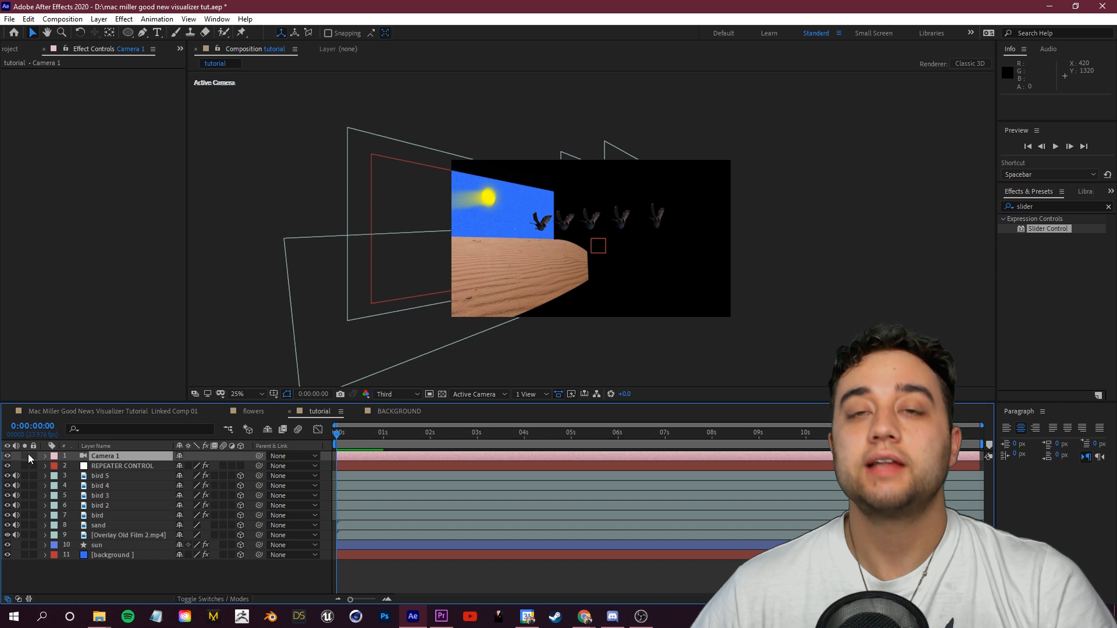
mouse_move(343, 436)
left_mouse_down()
mouse_move(421, 441)
mouse_move(326, 448)
left_mouse_up()
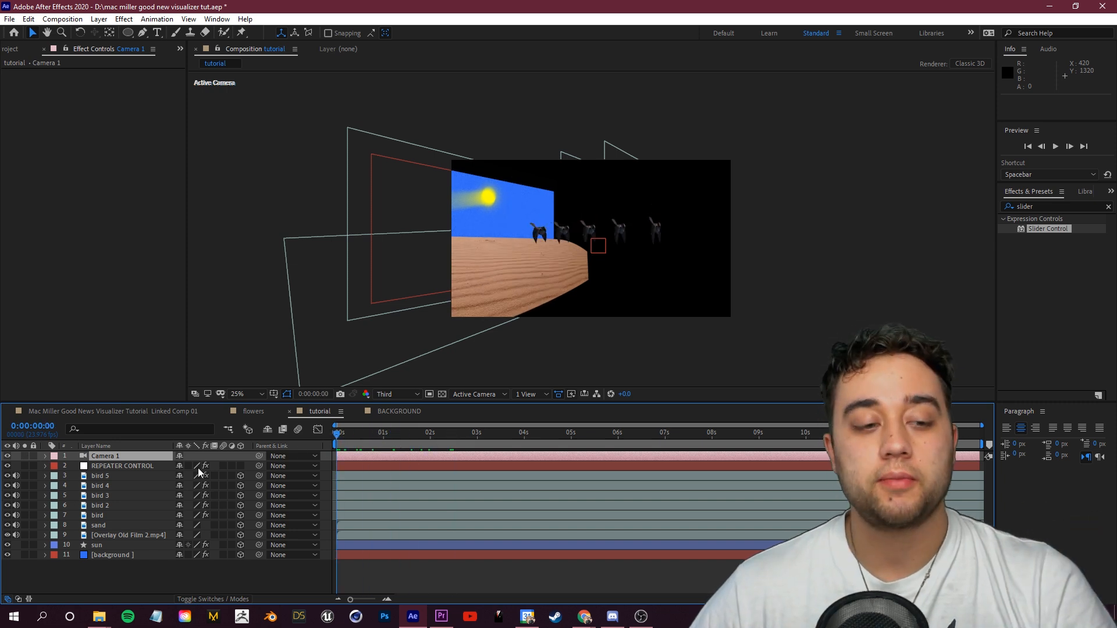
Step: Hide the camera layer and rename it test camera
left_click(7, 456)
right_click(114, 458)
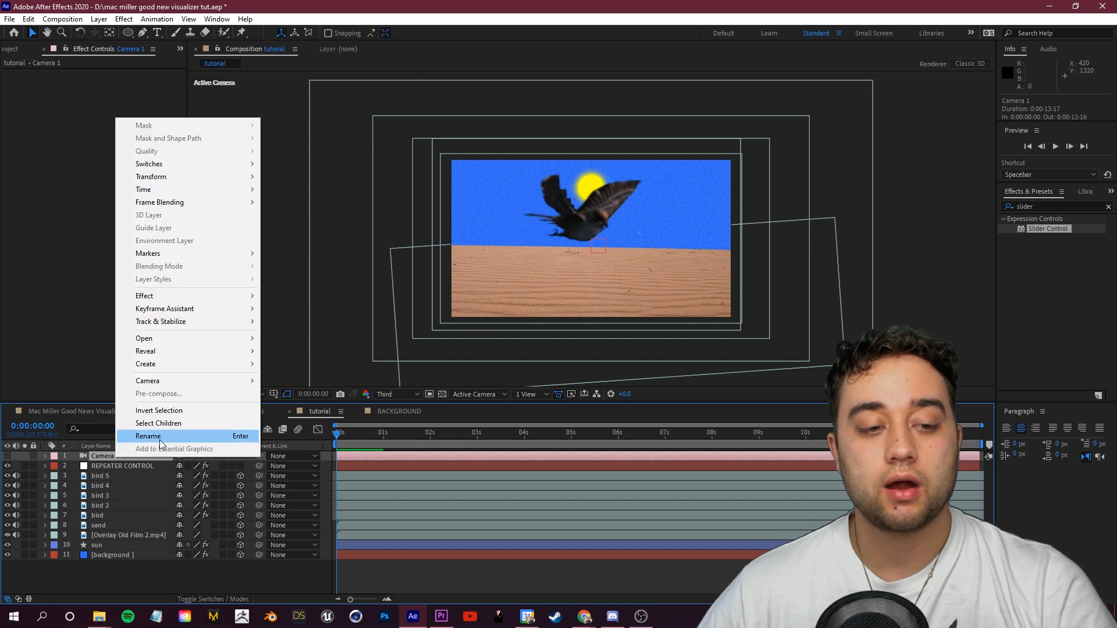
left_click(160, 440)
type("test camera")
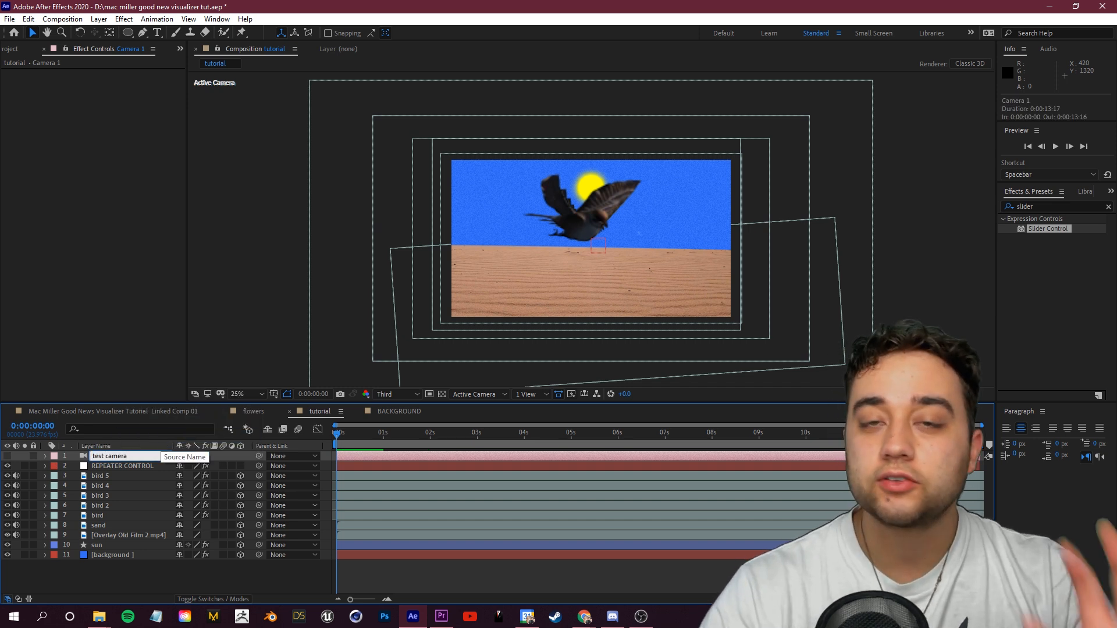
key("Return")
Step: Set the REPEATER CONTROL slider to 0 at the start of the timeline
left_click(159, 574)
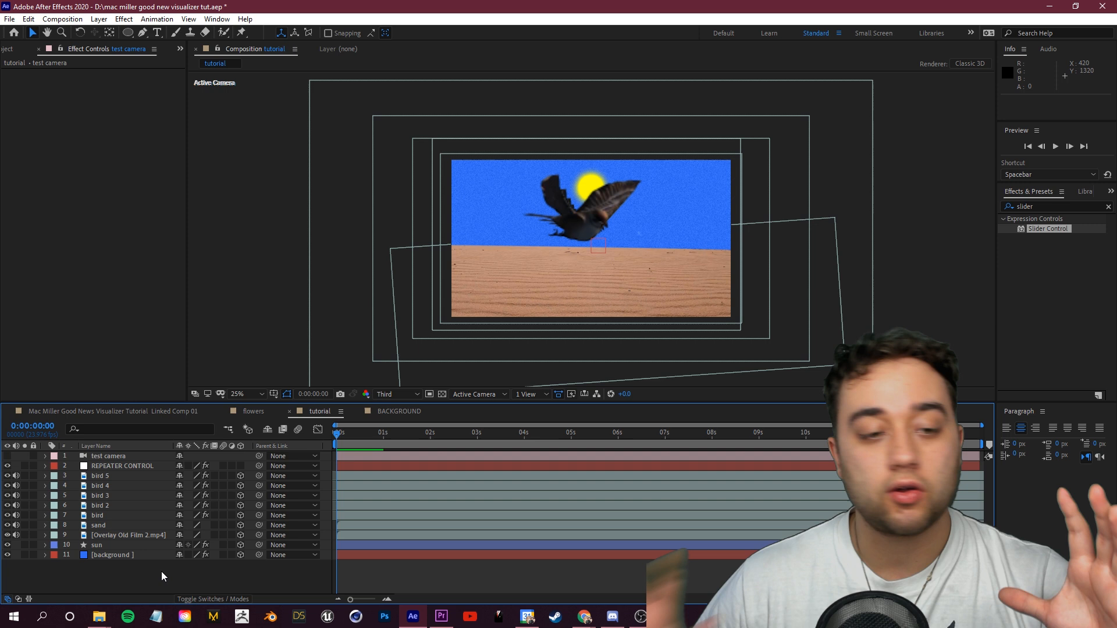
left_click_drag(364, 434, 207, 512)
left_click(134, 466)
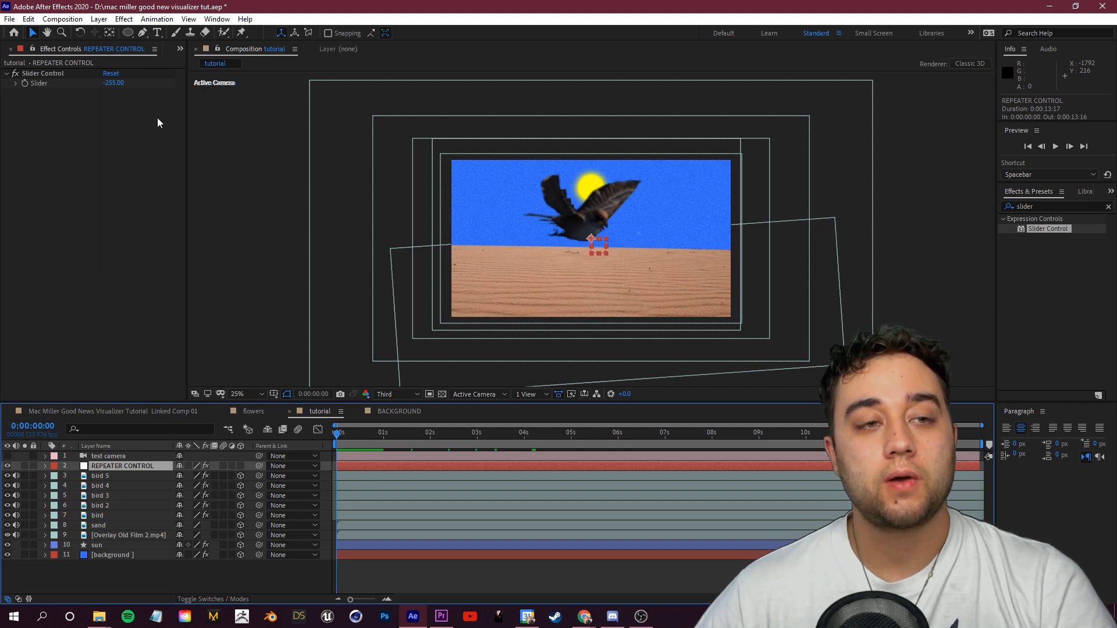
left_click(113, 83)
type("0")
key("Return")
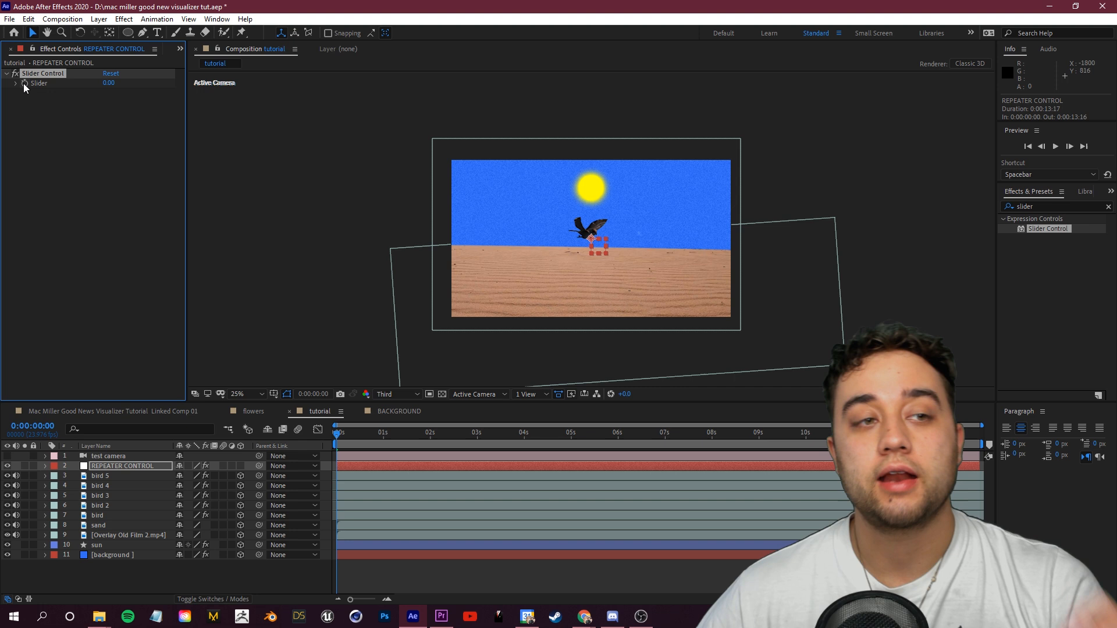
Step: At 0:00:04:01, set the REPEATER CONTROL slider to -1000
left_click_drag(342, 441, 526, 459)
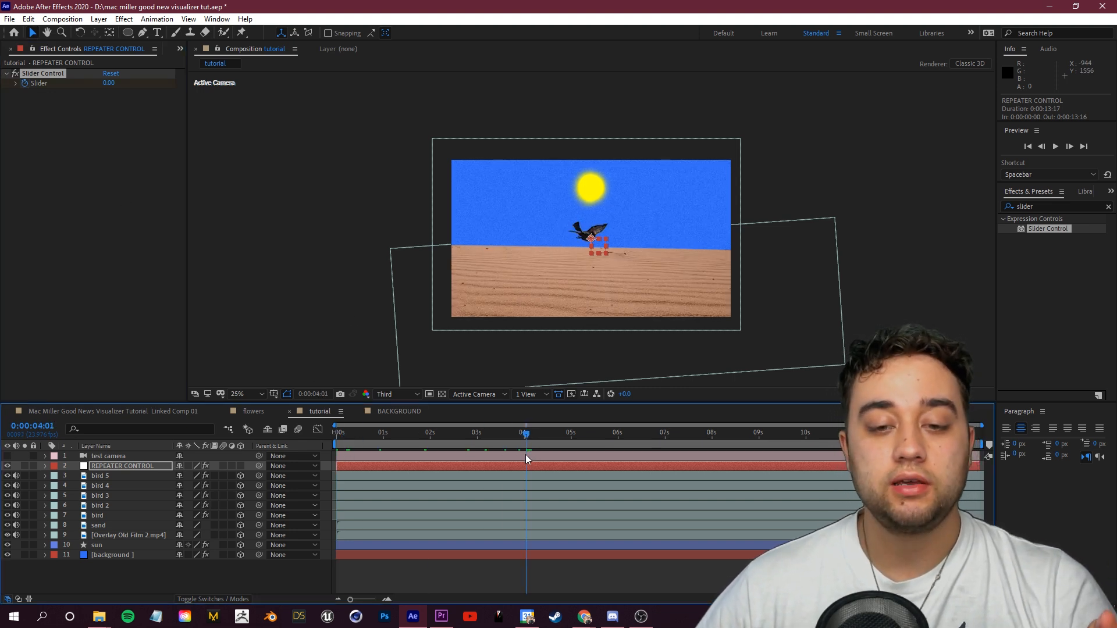
mouse_move(110, 83)
left_mouse_down()
mouse_move(35, 96)
mouse_move(79, 87)
mouse_move(56, 93)
mouse_move(61, 102)
mouse_move(3, 95)
mouse_move(112, 87)
left_mouse_up()
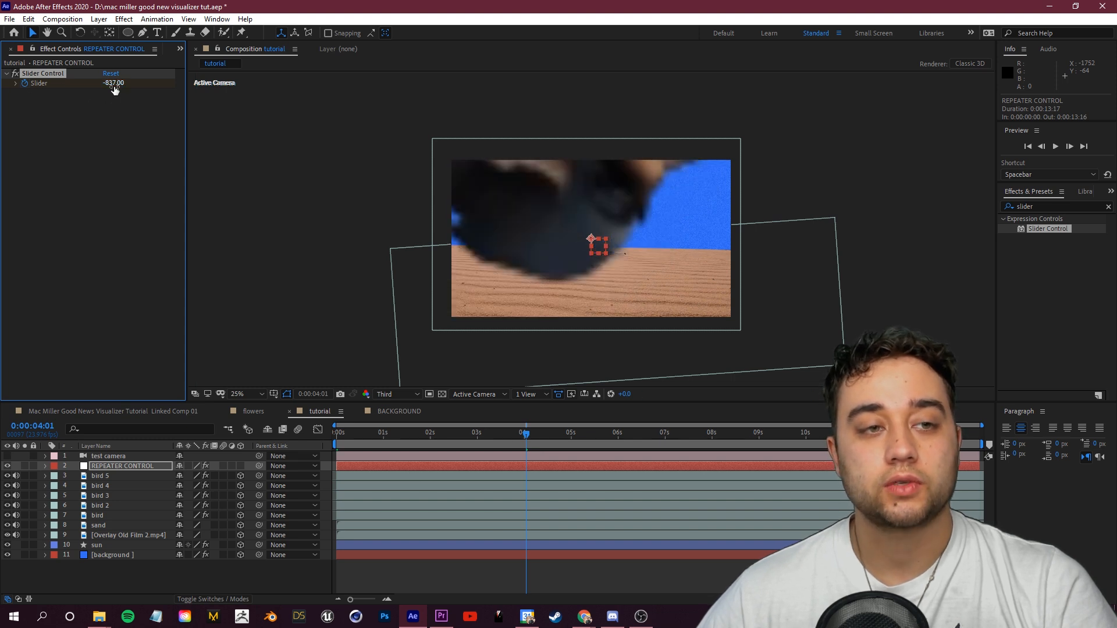
left_click(112, 84)
type("-11000")
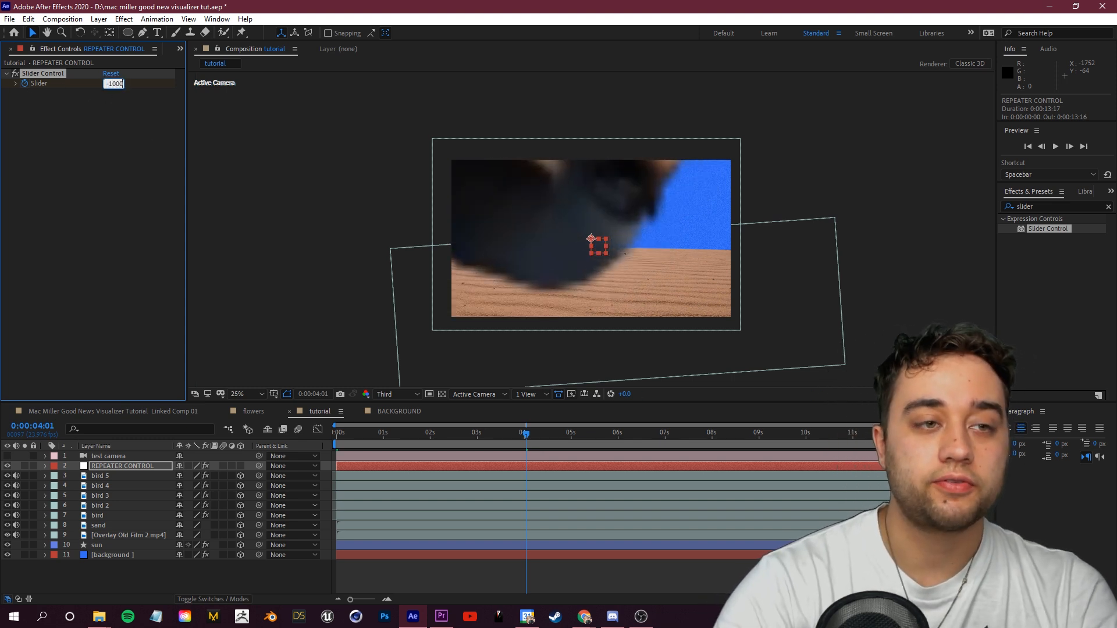
key("Return")
Step: Duplicate the bird 5 layer to create bird 6
left_click_drag(526, 434, 129, 525)
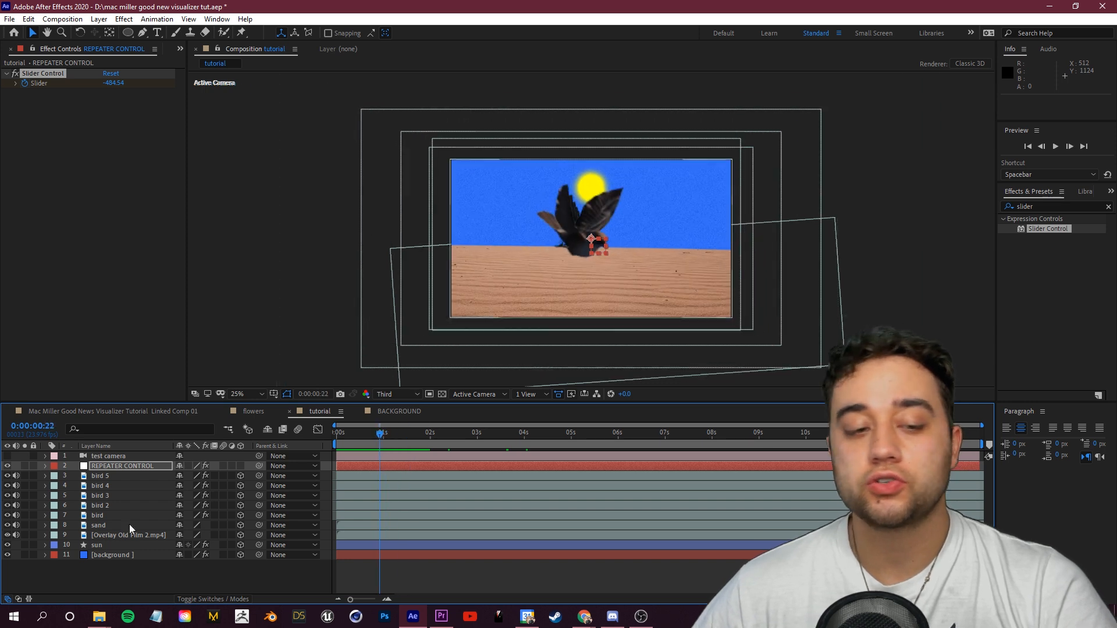
left_click(113, 479)
key("ctrl+d")
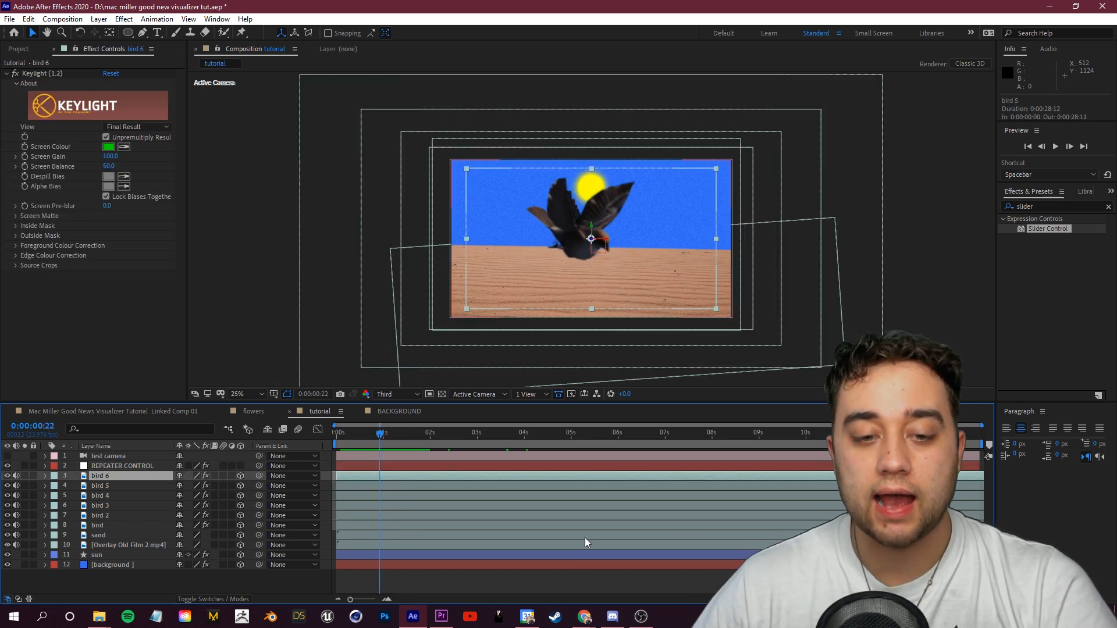
Step: Preview the birds flying toward the camera over the first seconds
key("space")
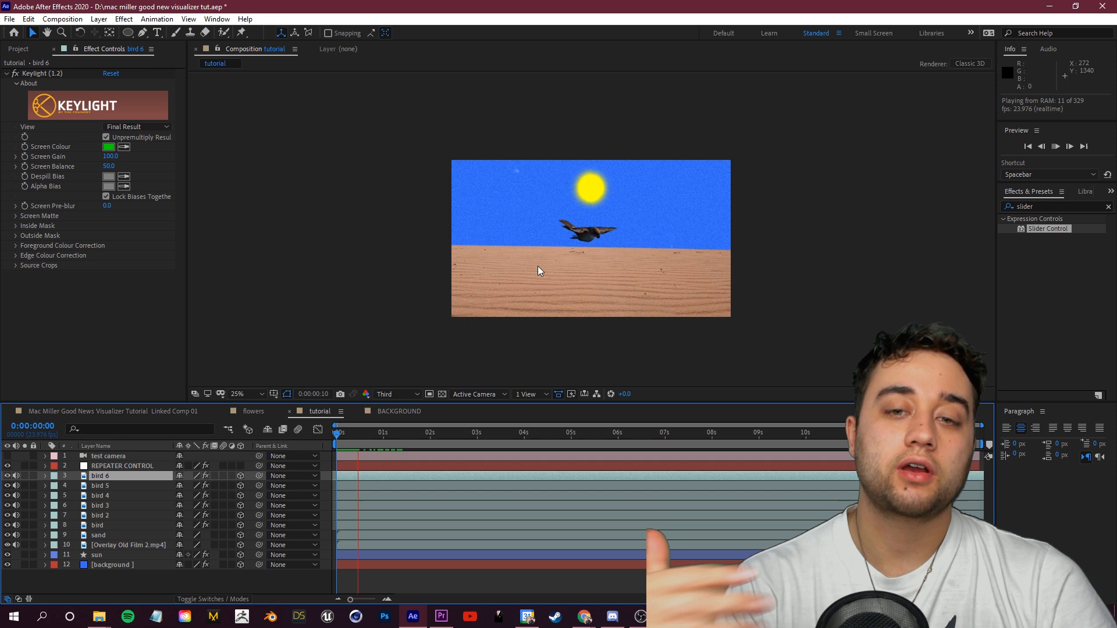
key("space")
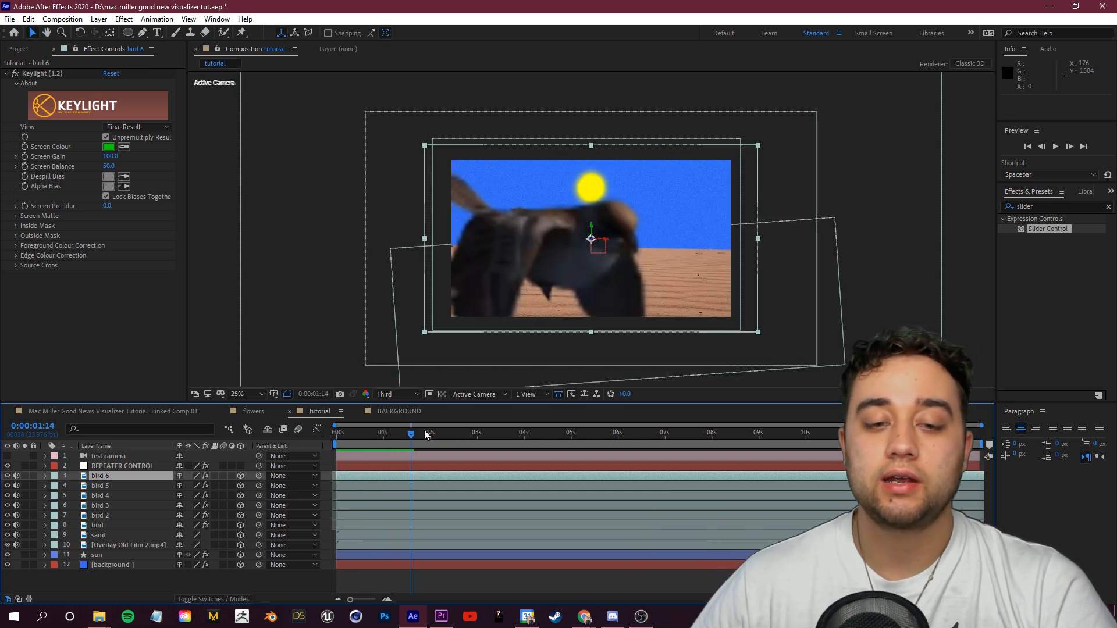
mouse_move(392, 441)
left_mouse_down()
mouse_move(358, 449)
mouse_move(387, 453)
left_mouse_up()
key("space")
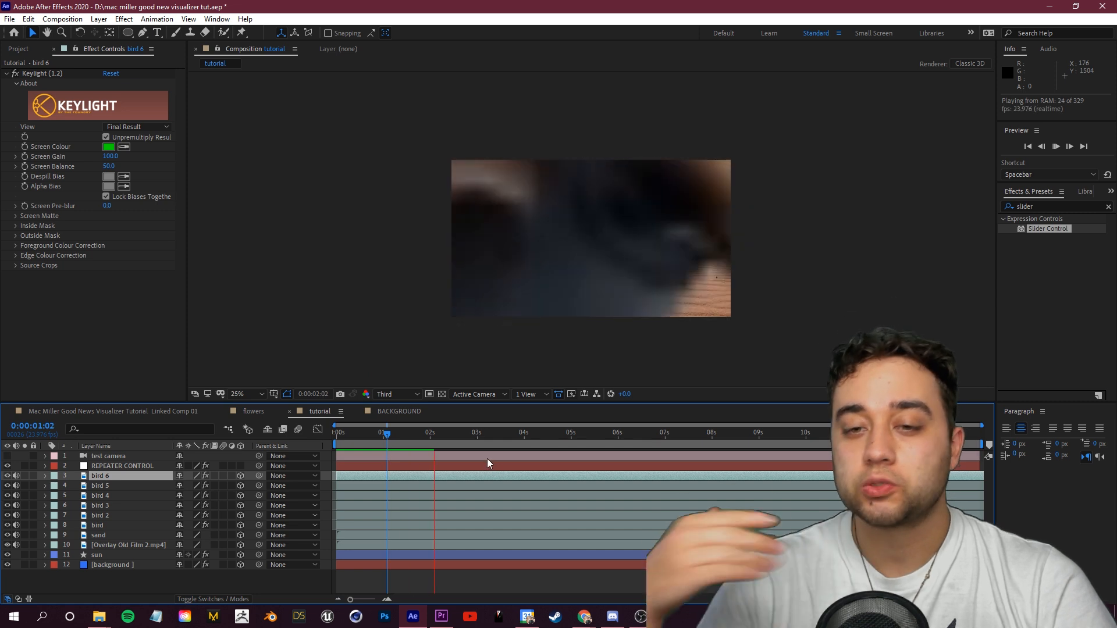
key("space")
left_click(358, 440)
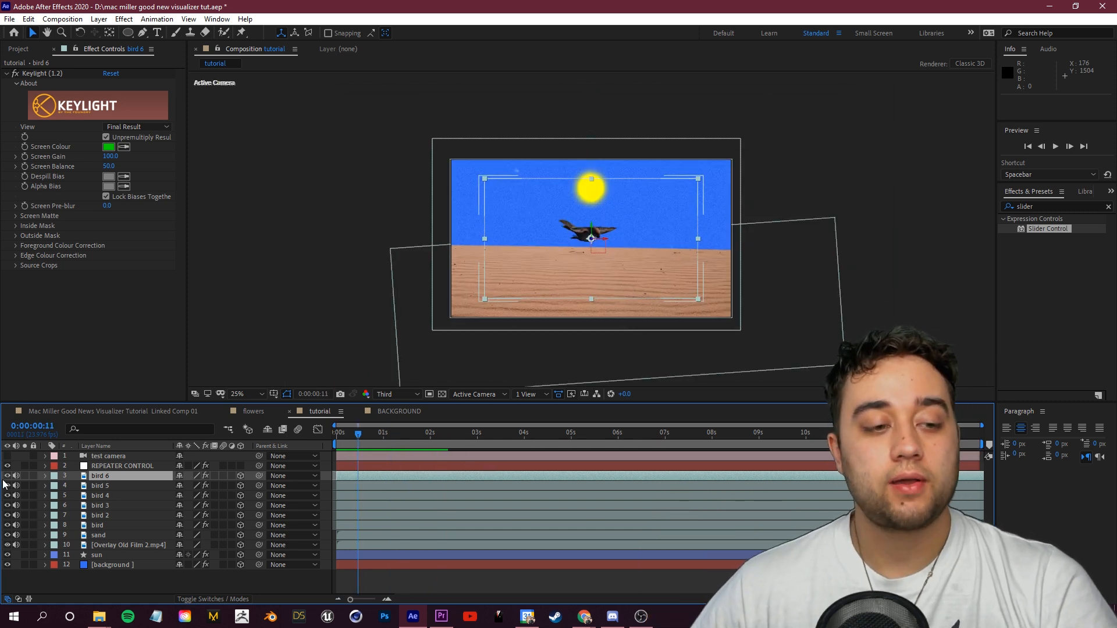
Step: Inspect the bird layers' arrangement from outside the active camera at about one second
left_click(8, 457)
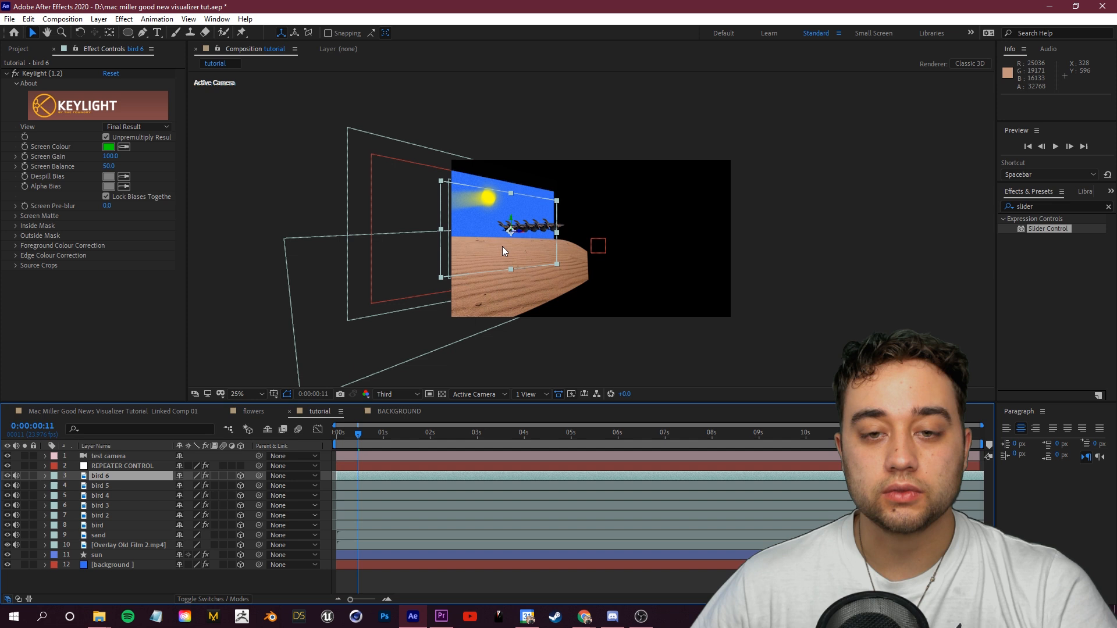
key("period")
left_click_drag(357, 437, 384, 444)
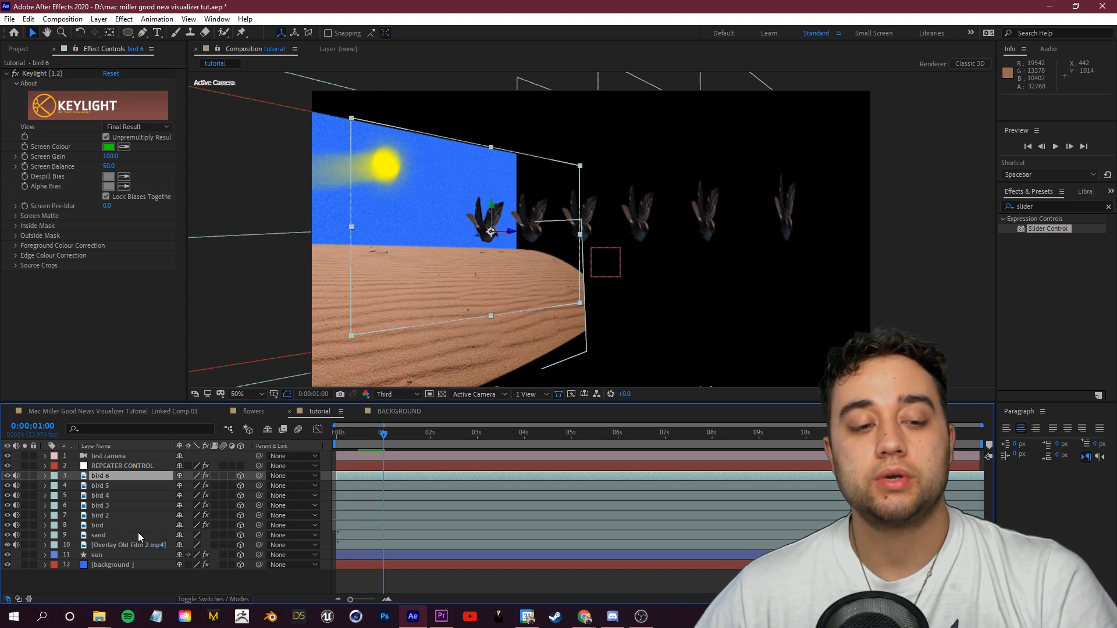
Step: Set bird 2's anchor point Z value to -1000
left_click(110, 517)
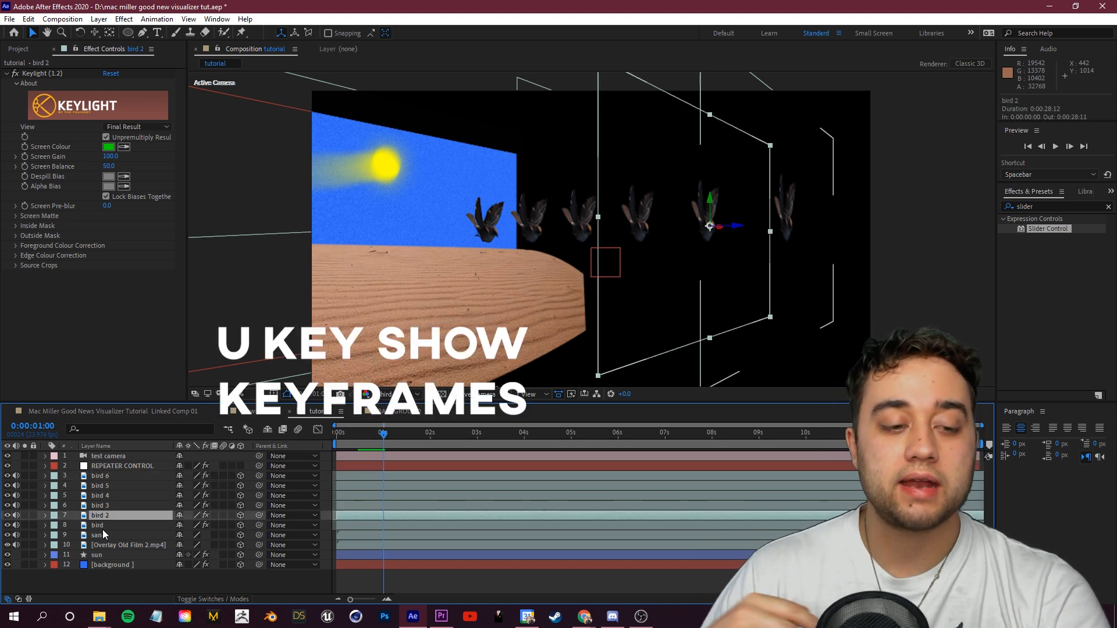
key("u")
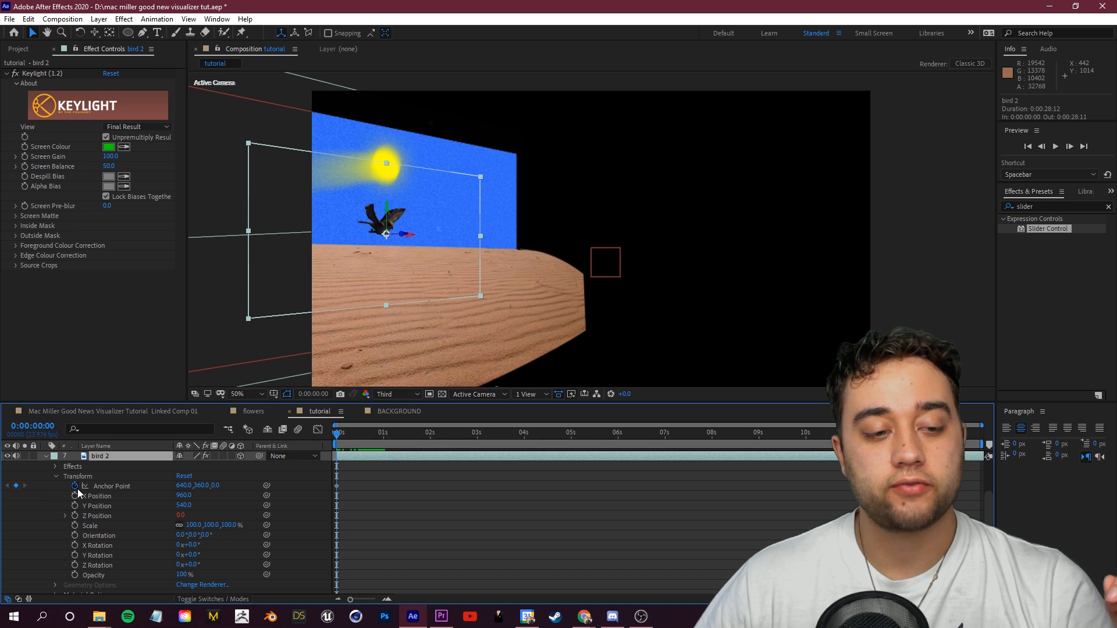
left_click(76, 488)
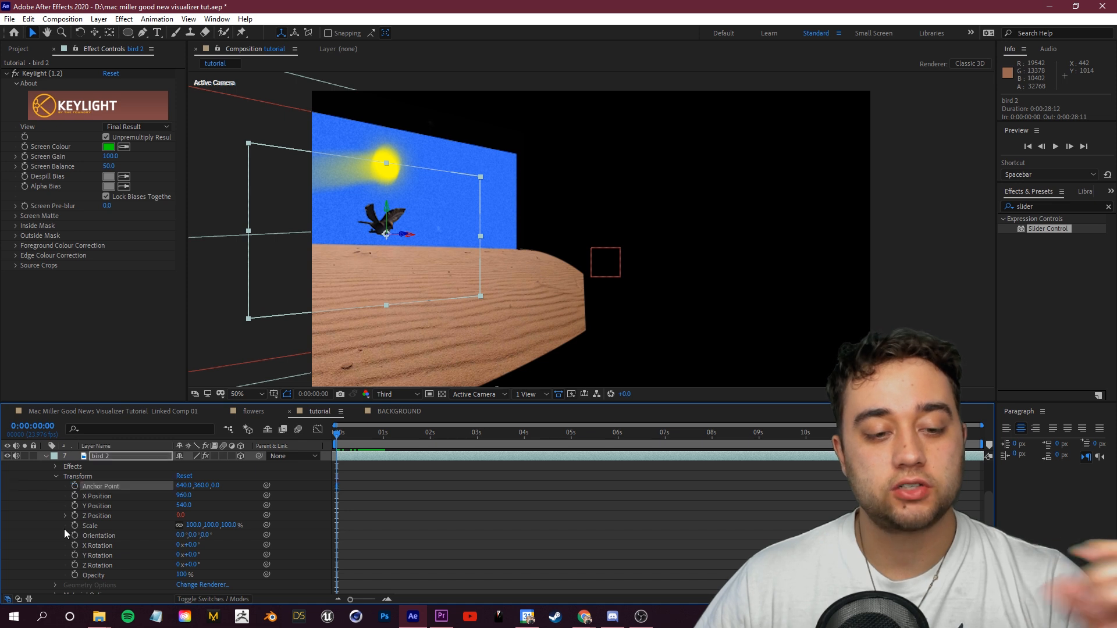
left_click_drag(343, 433, 379, 434)
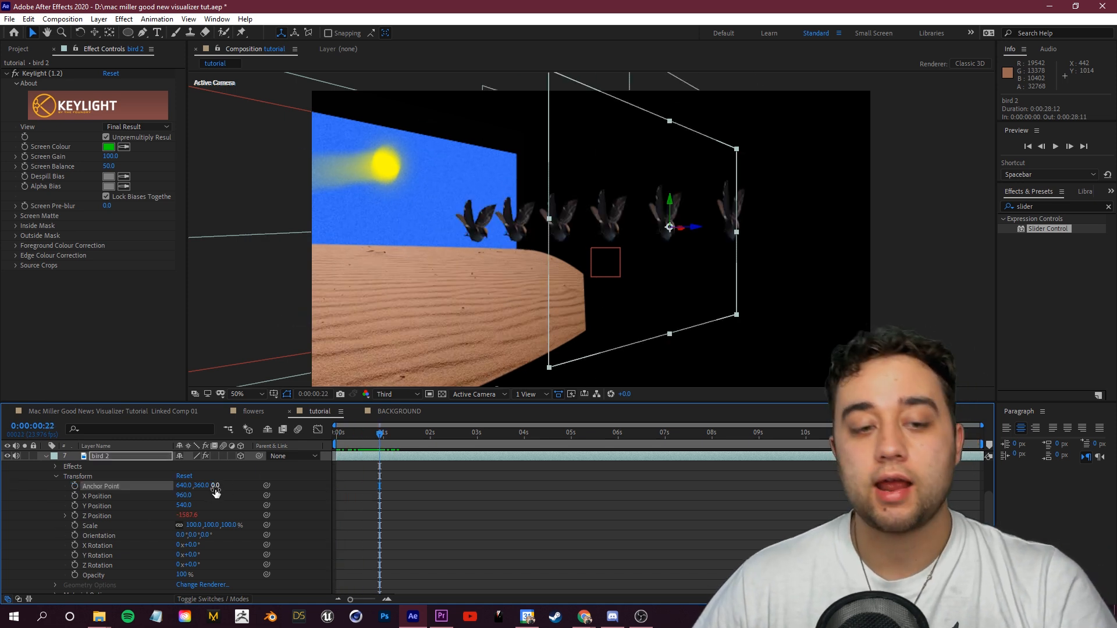
mouse_move(216, 486)
left_mouse_down()
mouse_move(195, 488)
mouse_move(225, 495)
left_mouse_up()
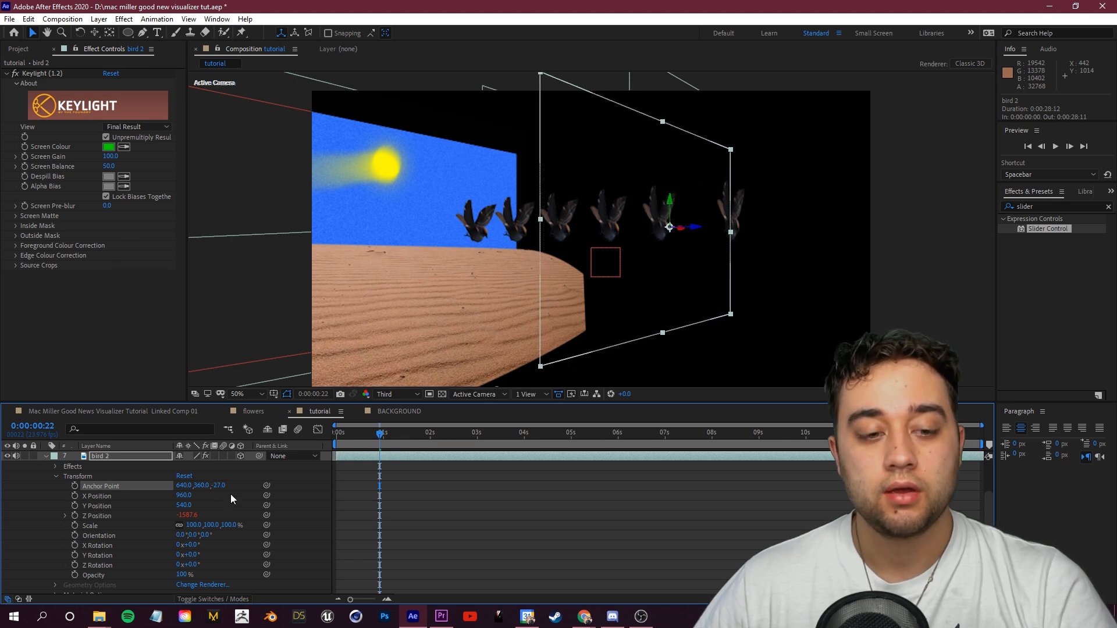
key("ctrl+z")
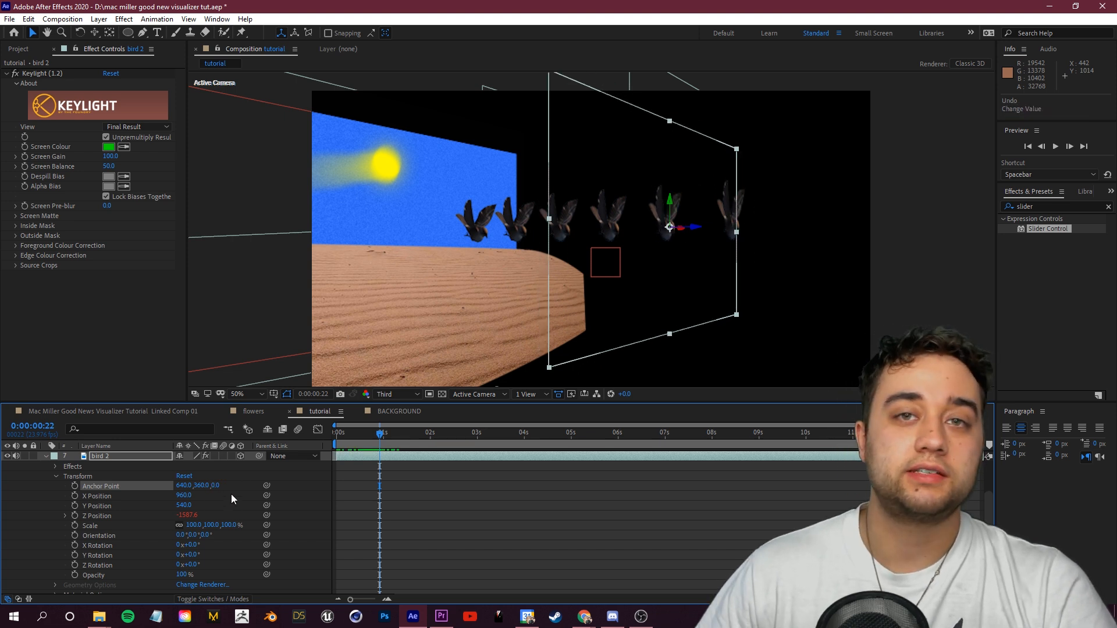
left_click(215, 486)
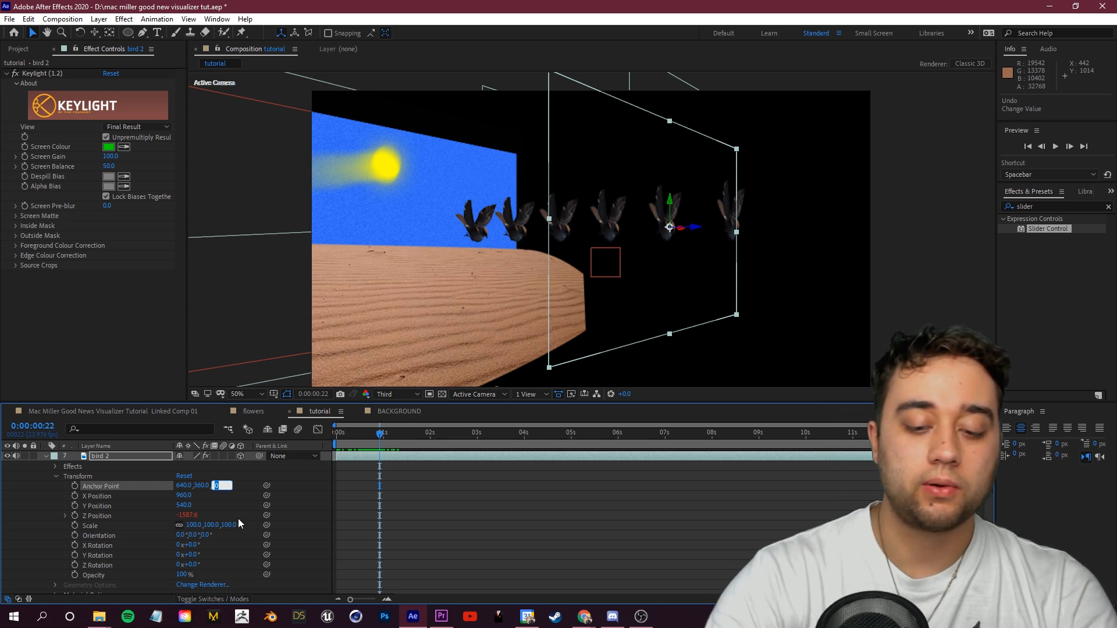
type("-1000")
key("Return")
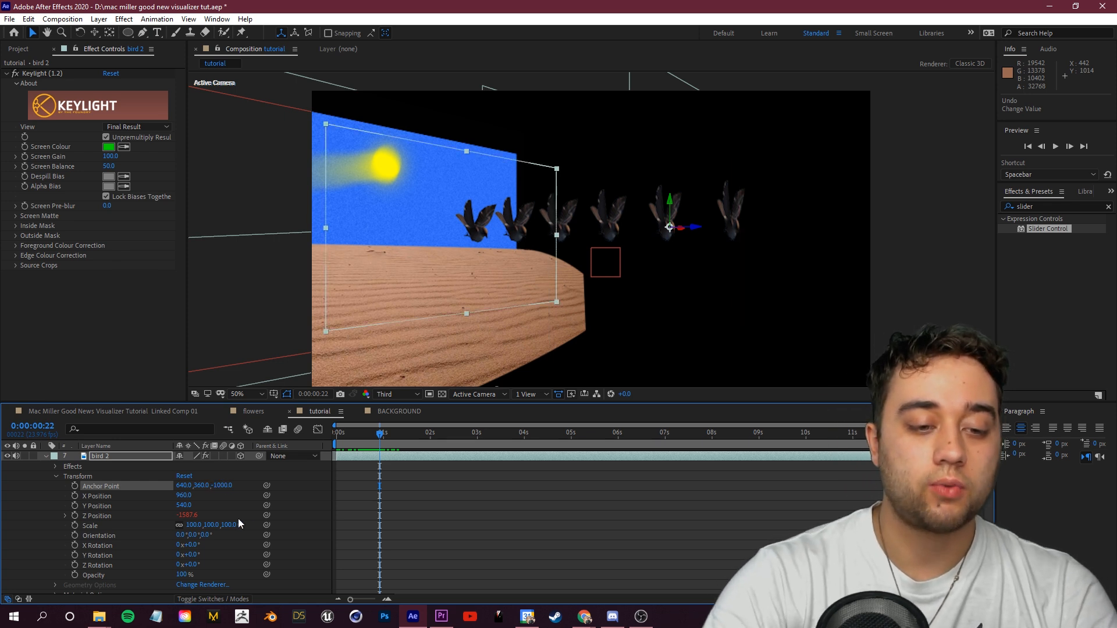
Step: Set bird 3's anchor point Z value to -2000
scroll(36, 485, "up", 3)
left_click(91, 506)
key("a")
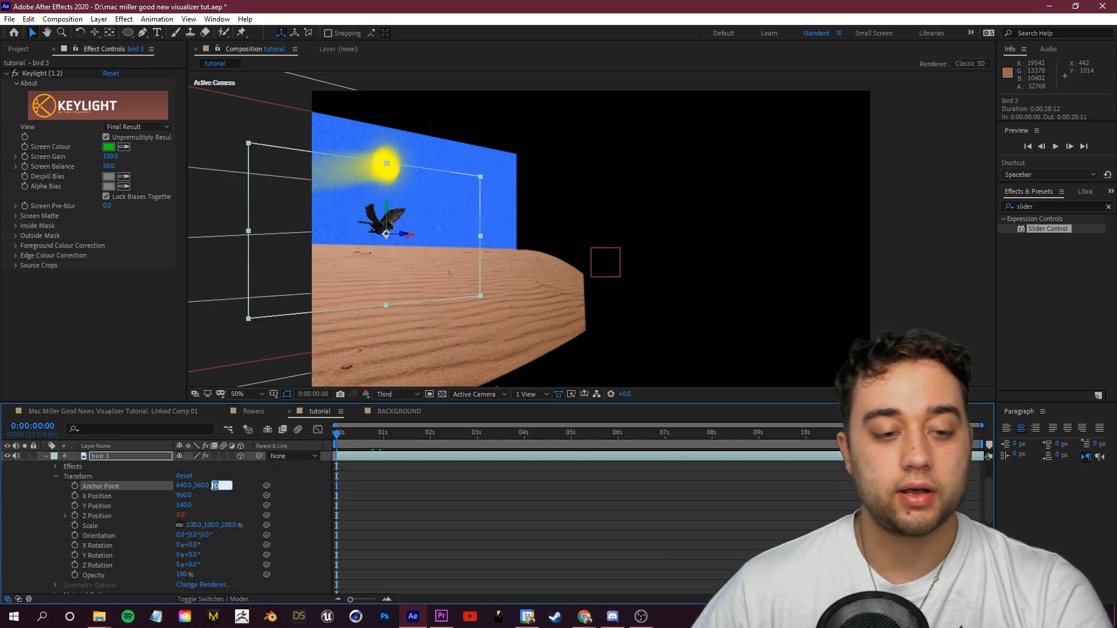
type("-2000")
key("Return")
Step: Set bird 5's anchor point Z value to -4000
scroll(259, 474, "up", 3)
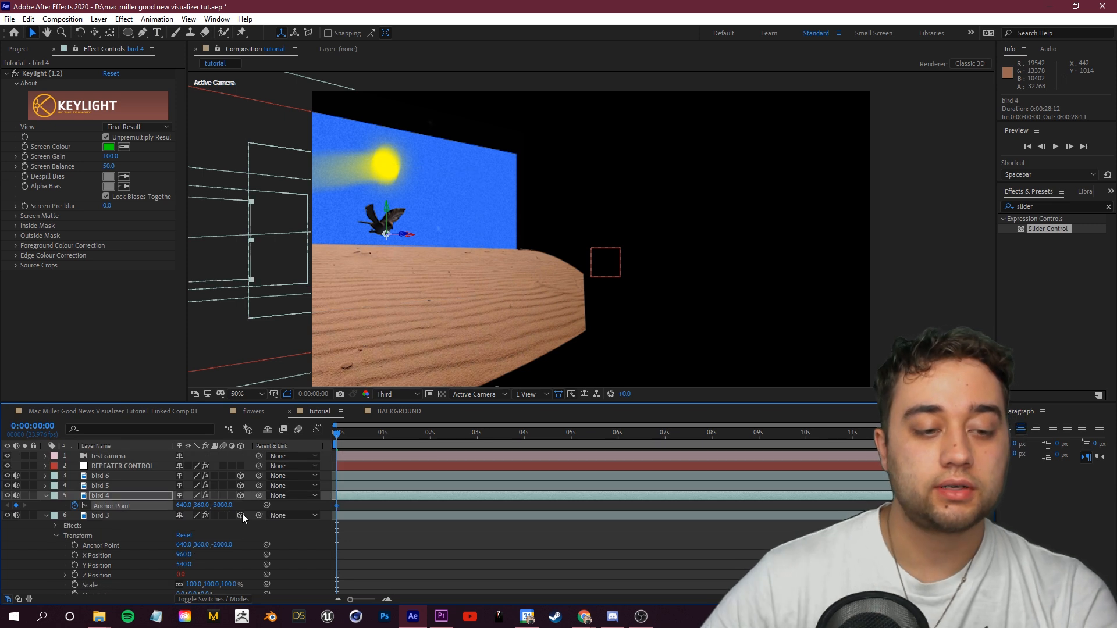
left_click(117, 487)
key("a")
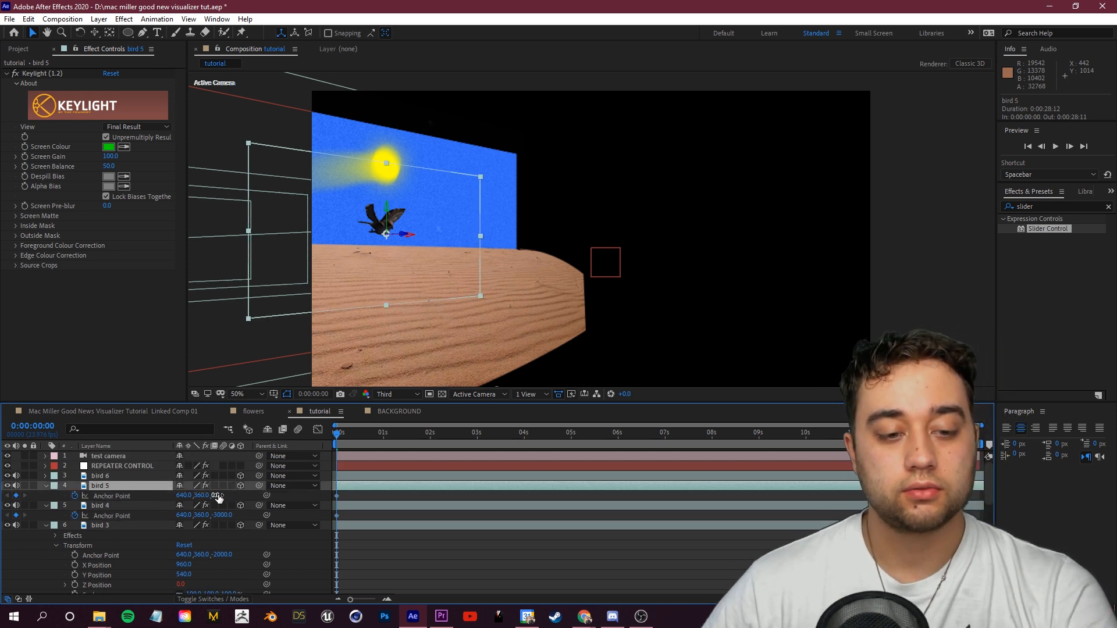
type("-4000")
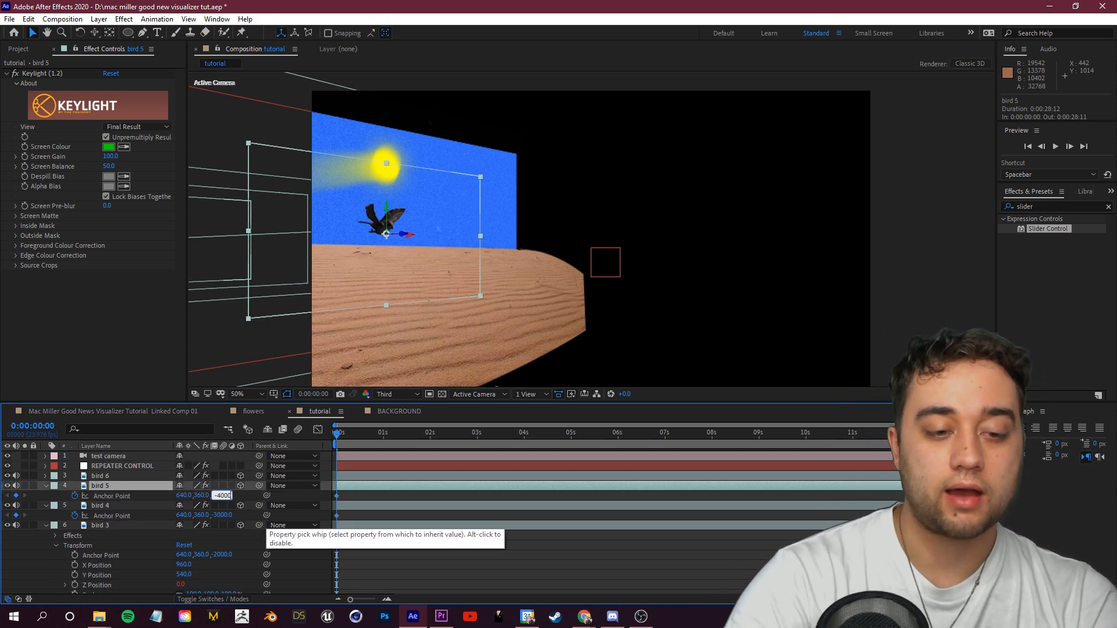
key("Return")
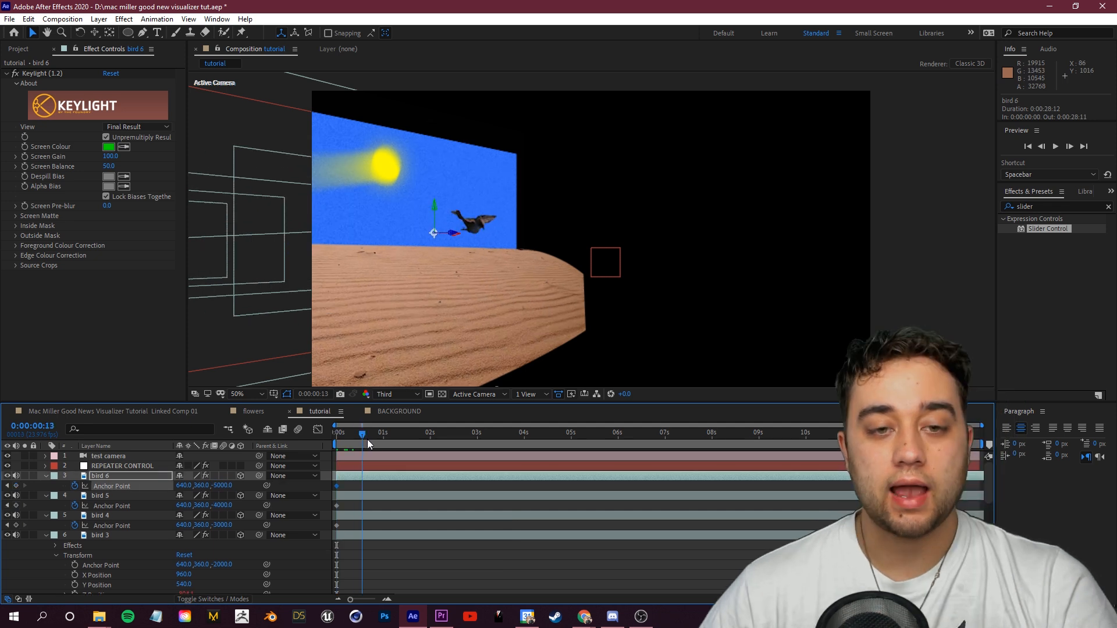
Step: Collapse the expanded properties of the bird layers in the timeline
left_click_drag(368, 439, 427, 454)
left_click(46, 476)
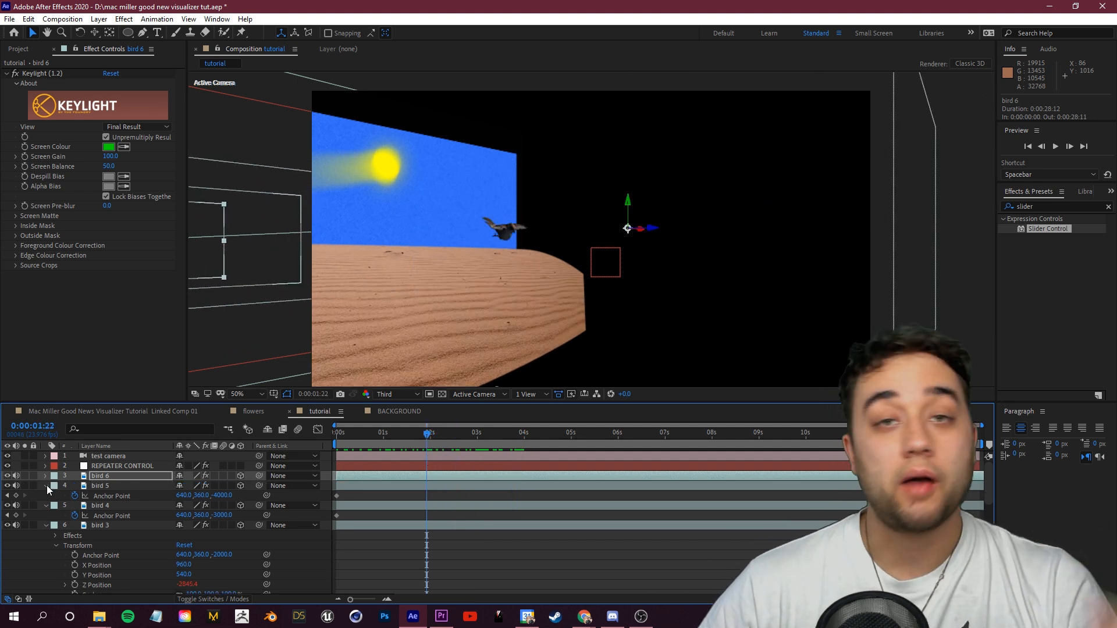
left_click(47, 487)
left_click(44, 497)
left_click(47, 506)
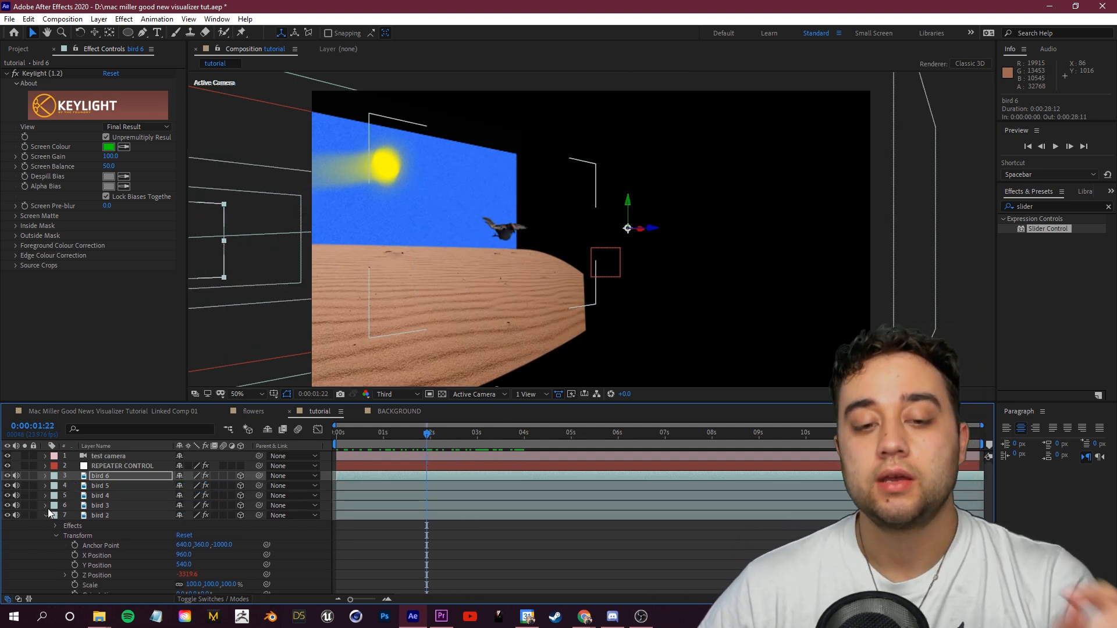
left_click(46, 516)
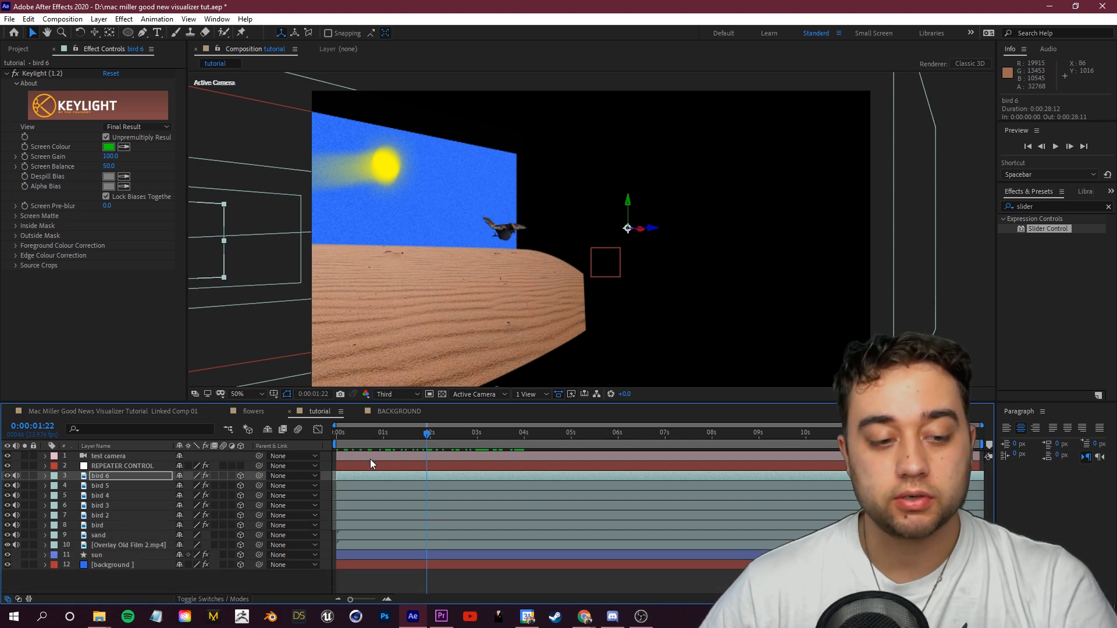
Step: Preview the composition and compare it with the birds in the Good News reference video
key("space")
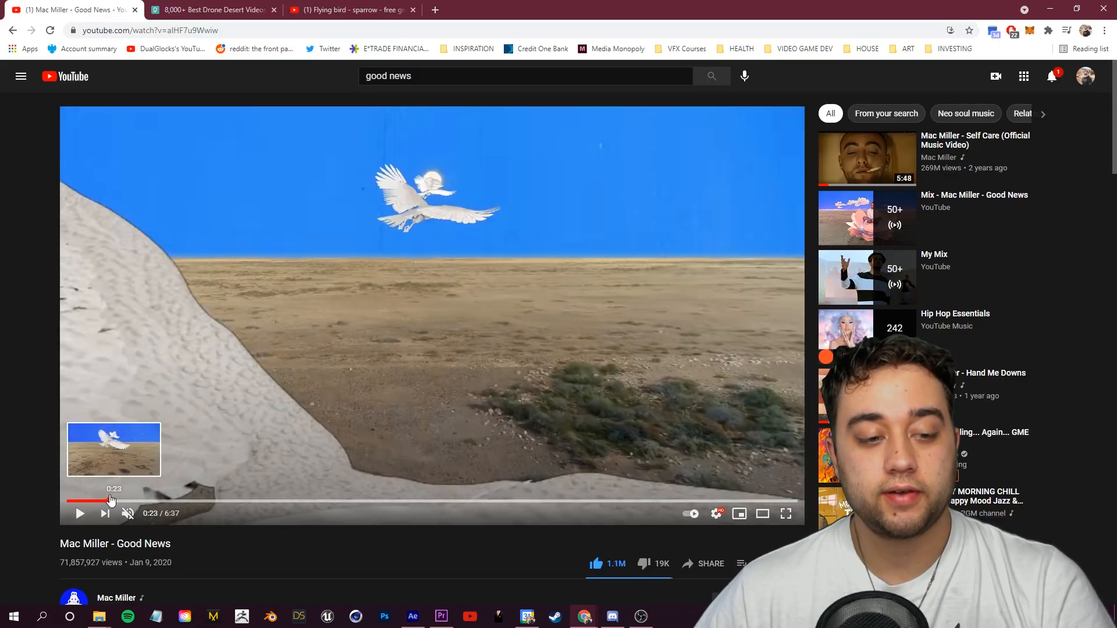
left_click(81, 515)
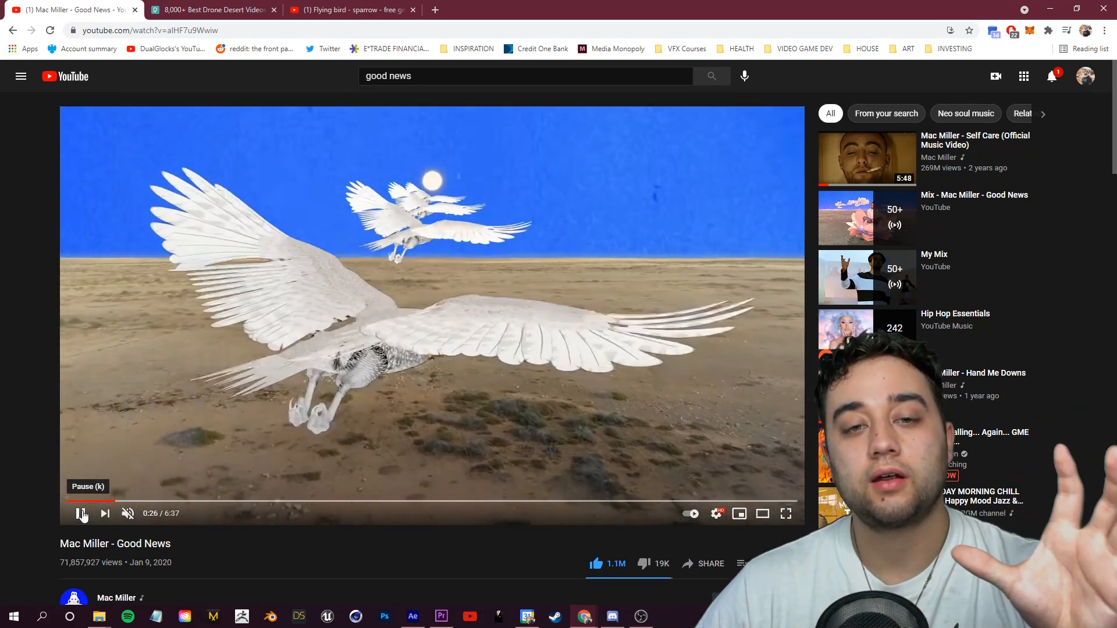
left_click(81, 514)
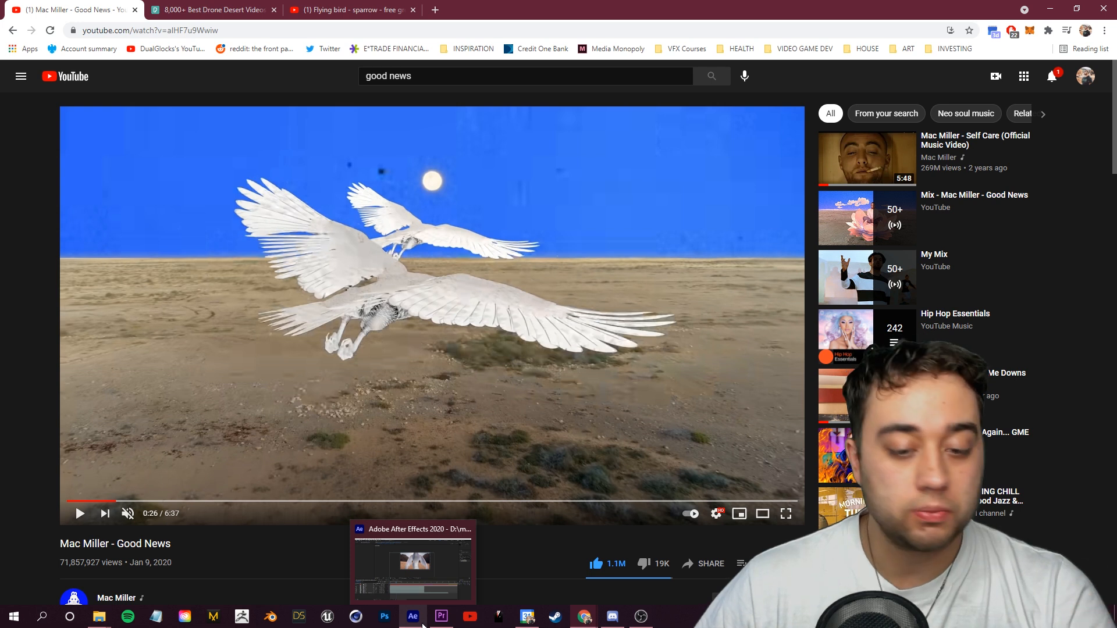
left_click(424, 624)
Step: Preview the tutorial composition from near the start
left_click_drag(400, 437, 500, 418)
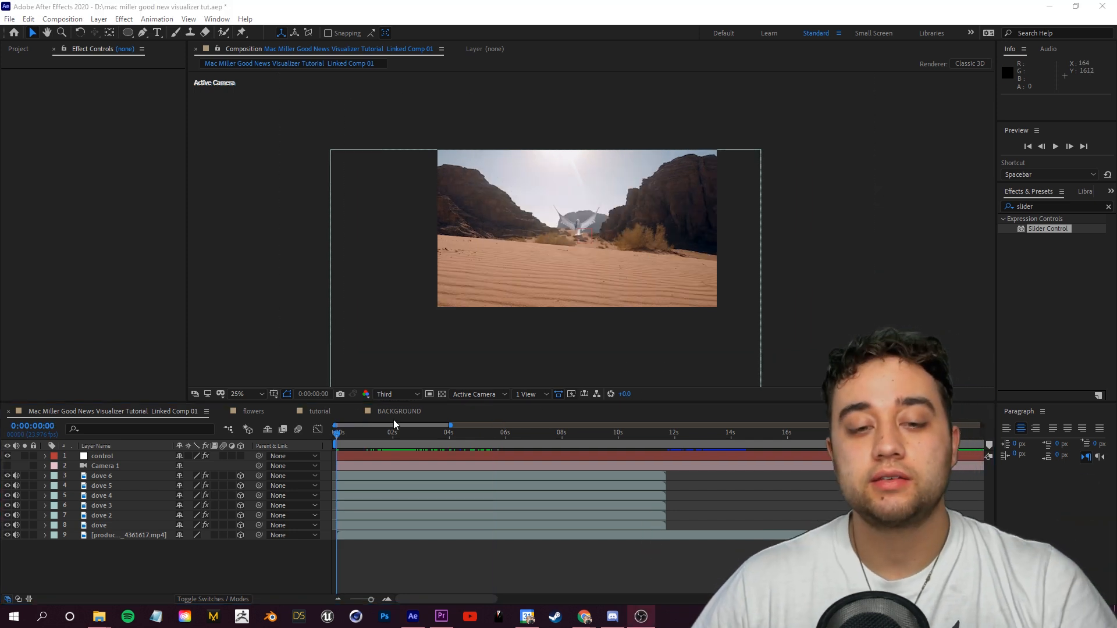
left_click(399, 413)
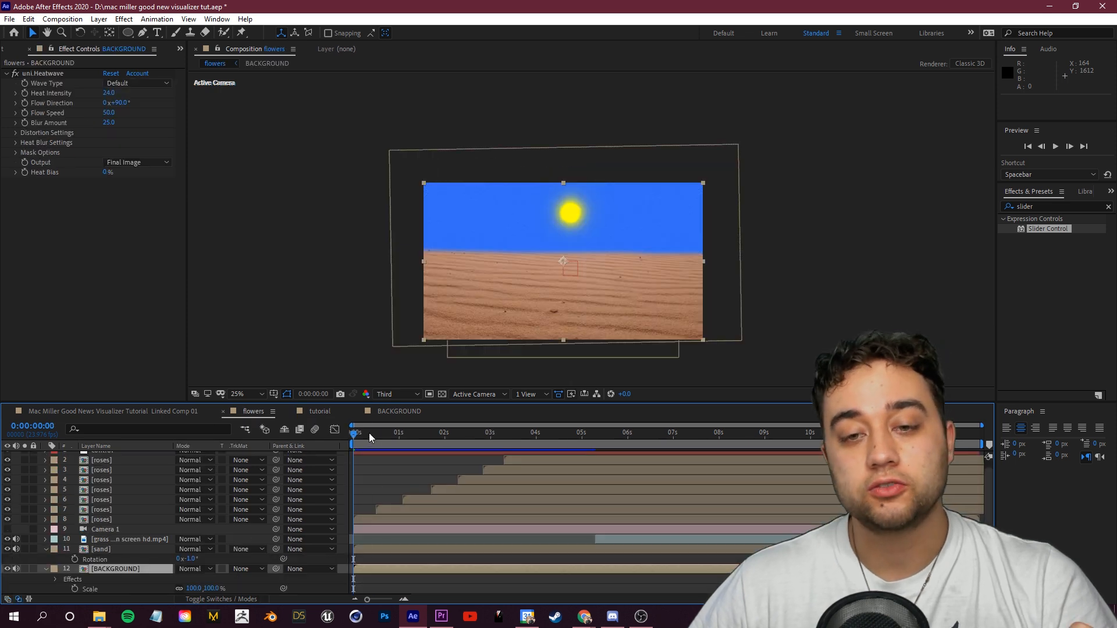
mouse_move(369, 433)
left_mouse_down()
mouse_move(419, 434)
mouse_move(380, 434)
left_mouse_up()
key("space")
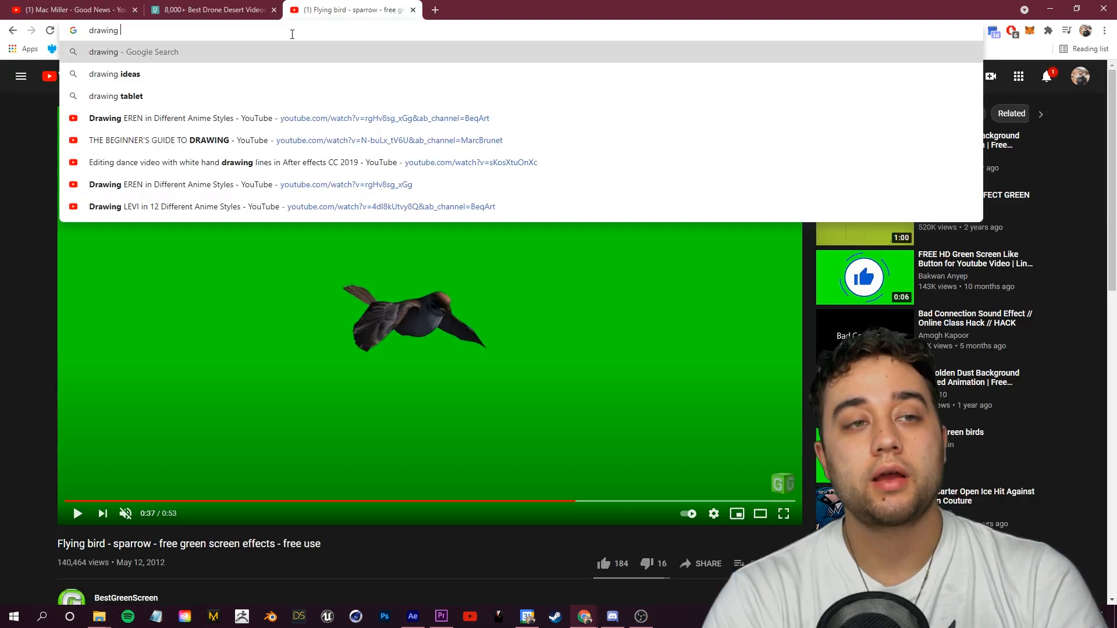
Step: Search images for "drawing of a rose" and filter the results to transparent images
type("of a rose")
key("Return")
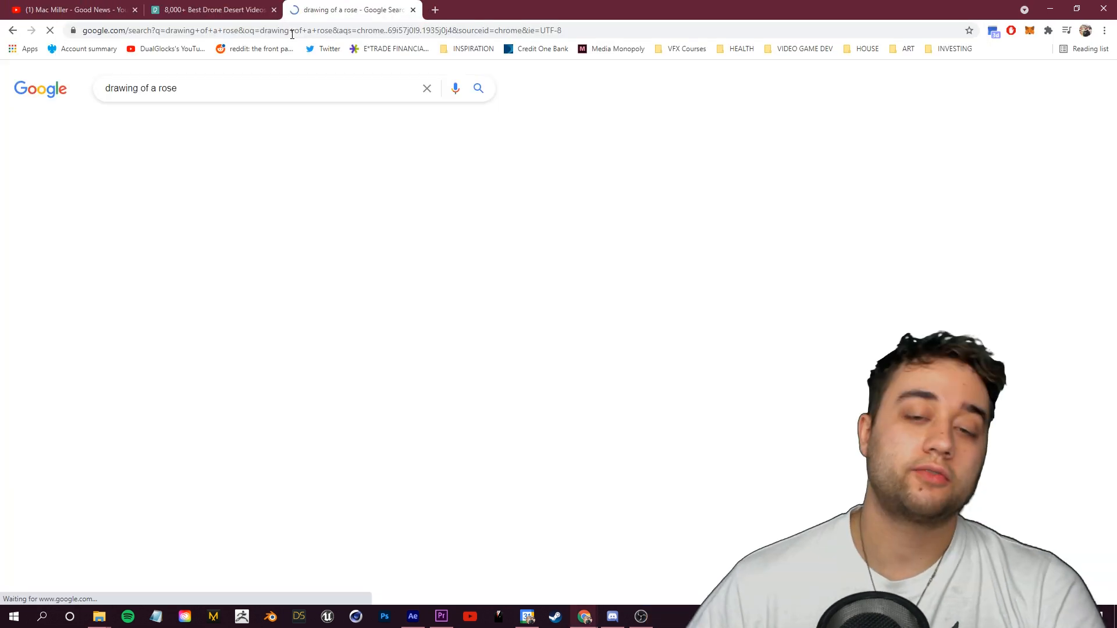
left_click(167, 135)
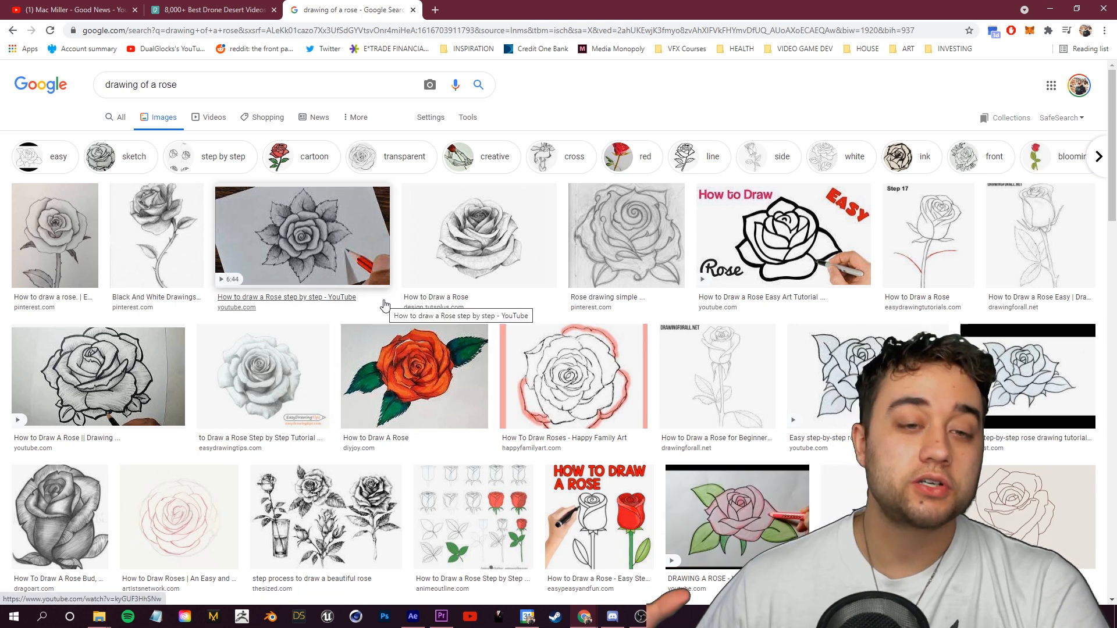
scroll(391, 316, "down", 6)
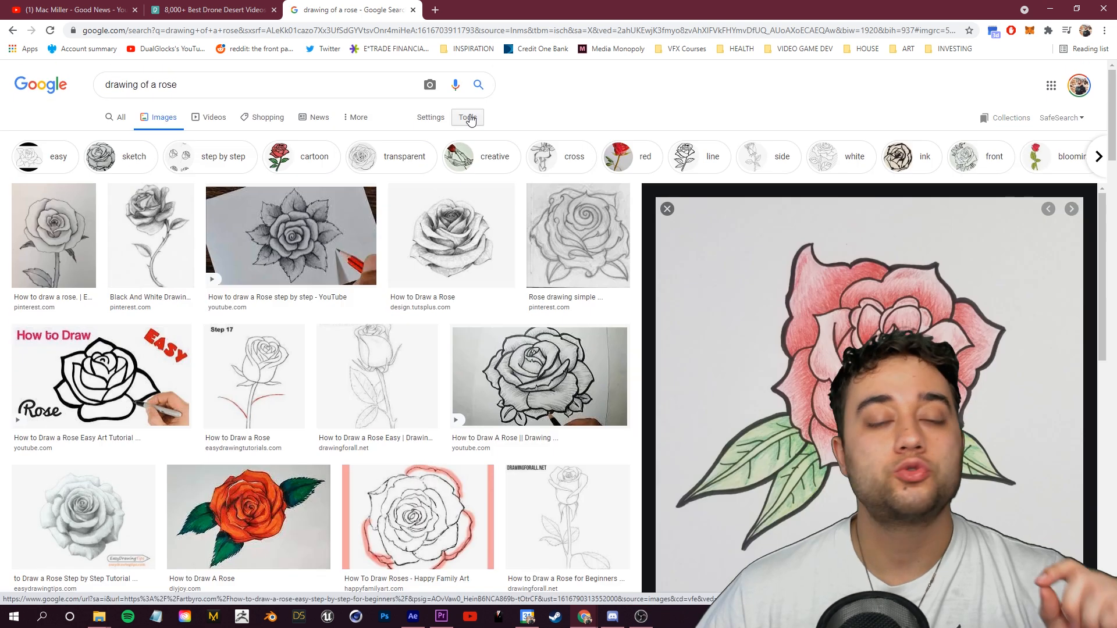
left_click(471, 119)
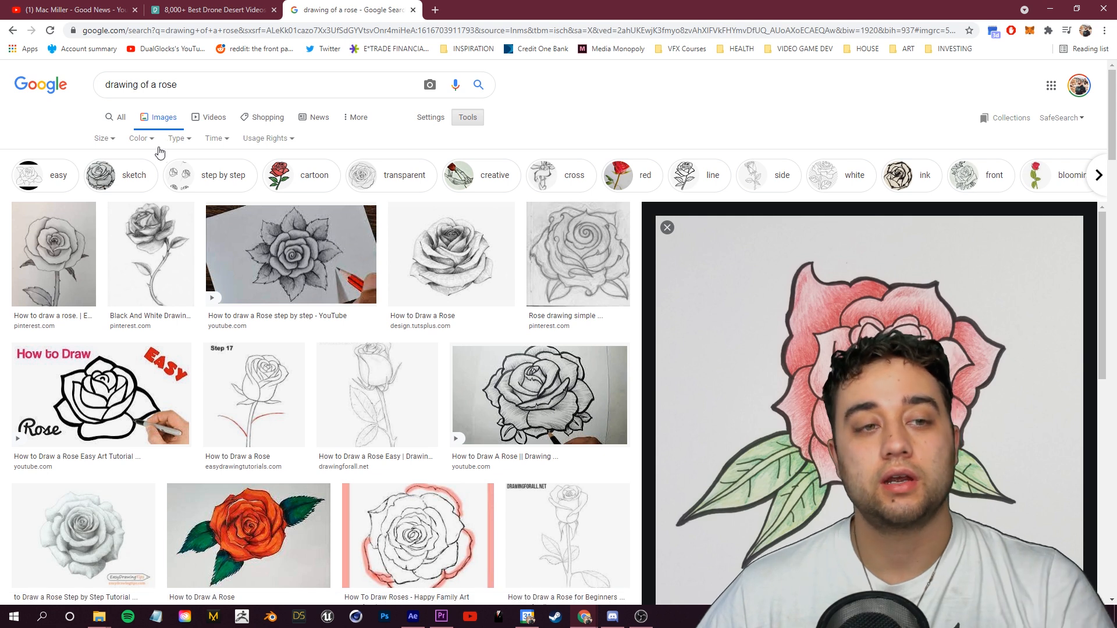
left_click(145, 139)
left_click(144, 196)
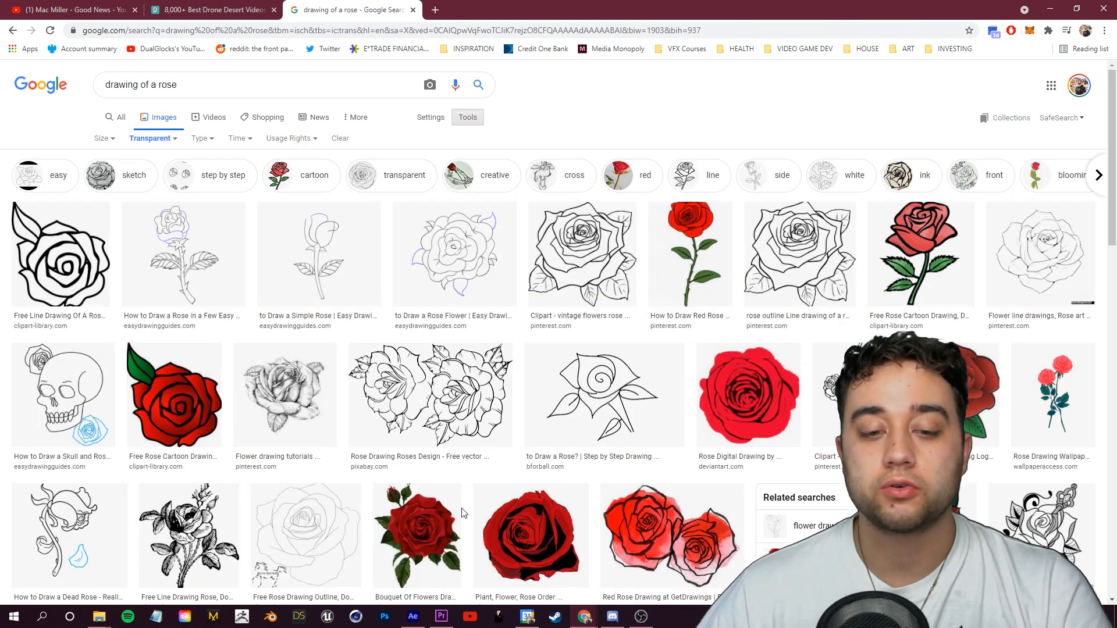
Step: Open a pink rose drawing from the results and save the image
left_click(454, 514)
scroll(440, 423, "up", 7)
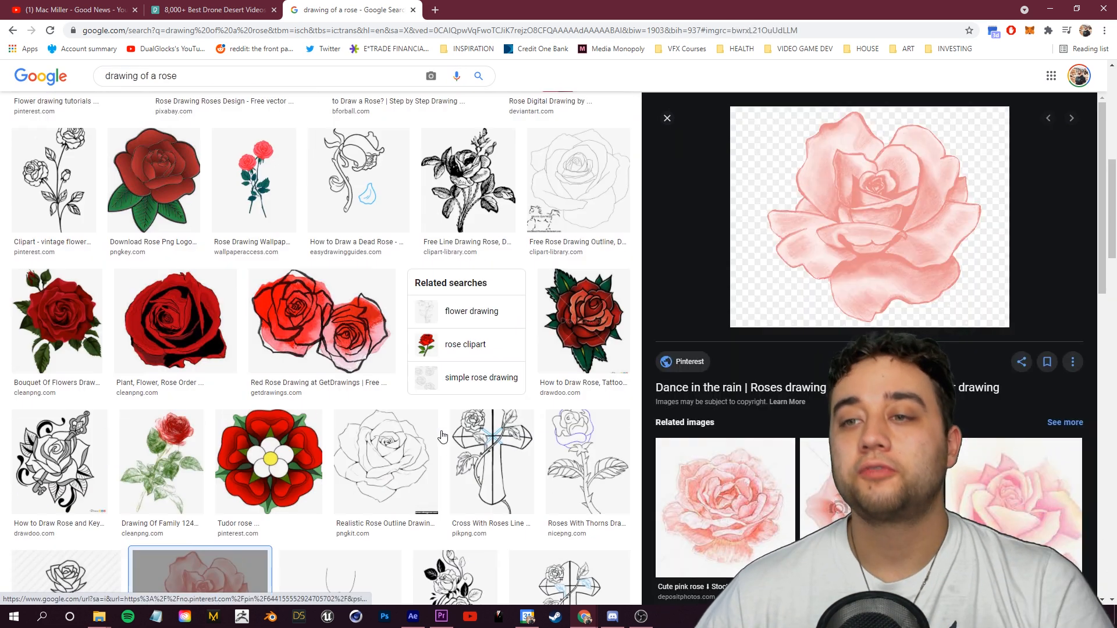
scroll(440, 423, "down", 7)
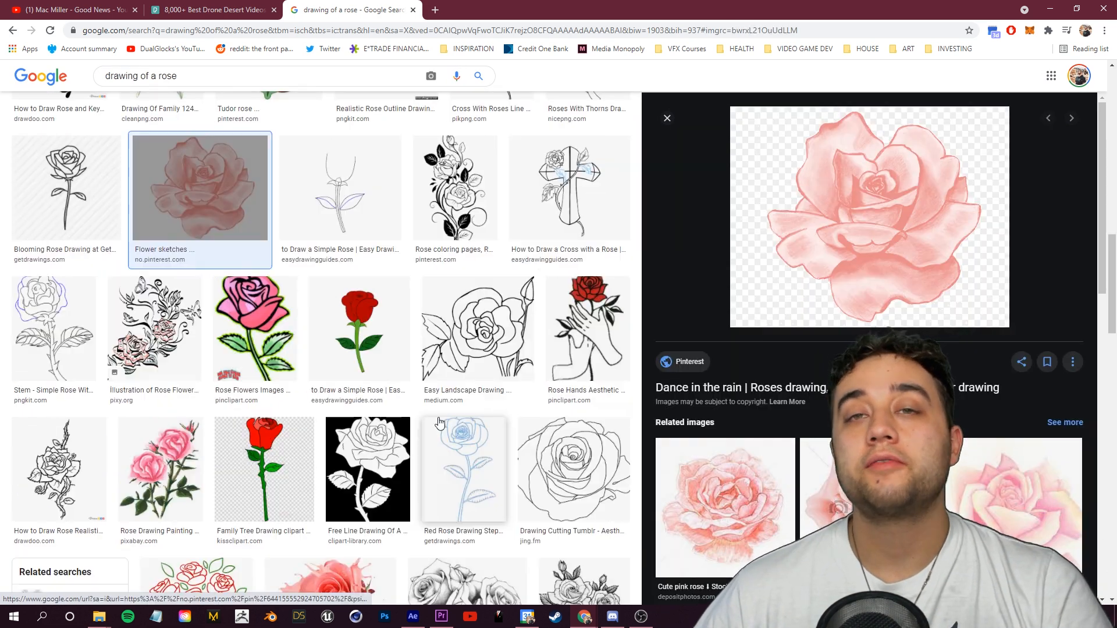
scroll(440, 423, "up", 10)
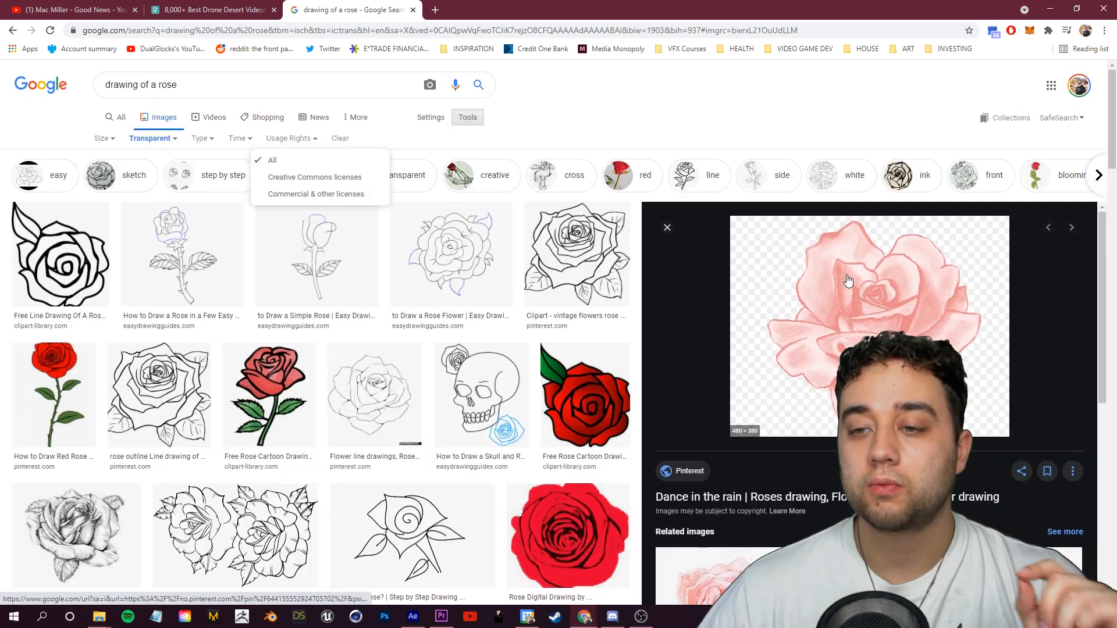
right_click(848, 282)
left_click(891, 306)
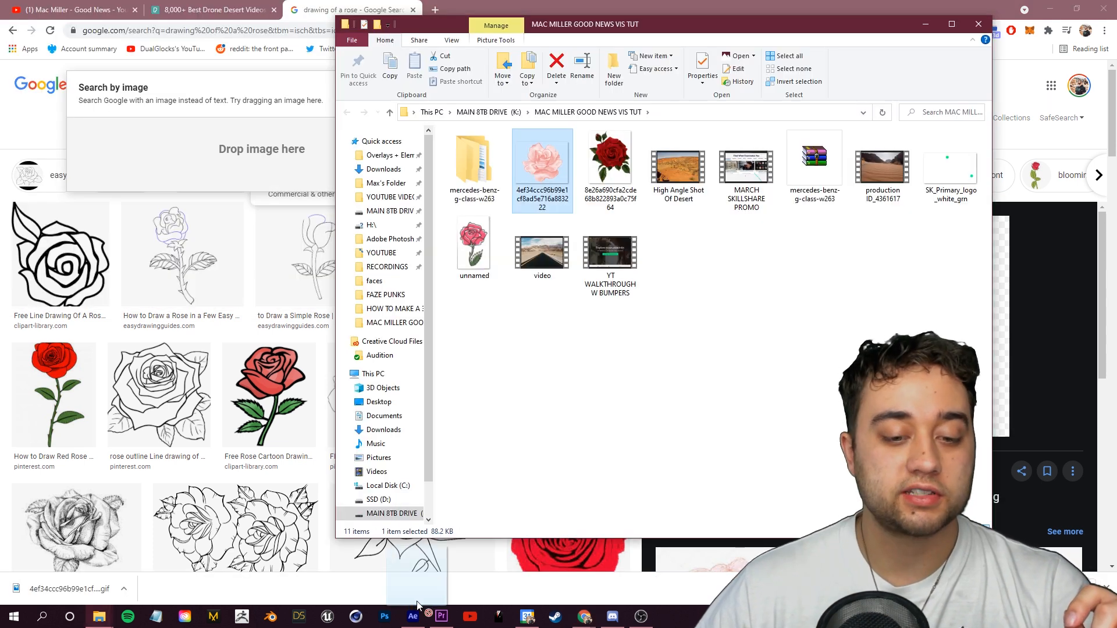
Step: Import the saved rose image into the tutorial composition as a new layer
left_click_drag(416, 614, 148, 581)
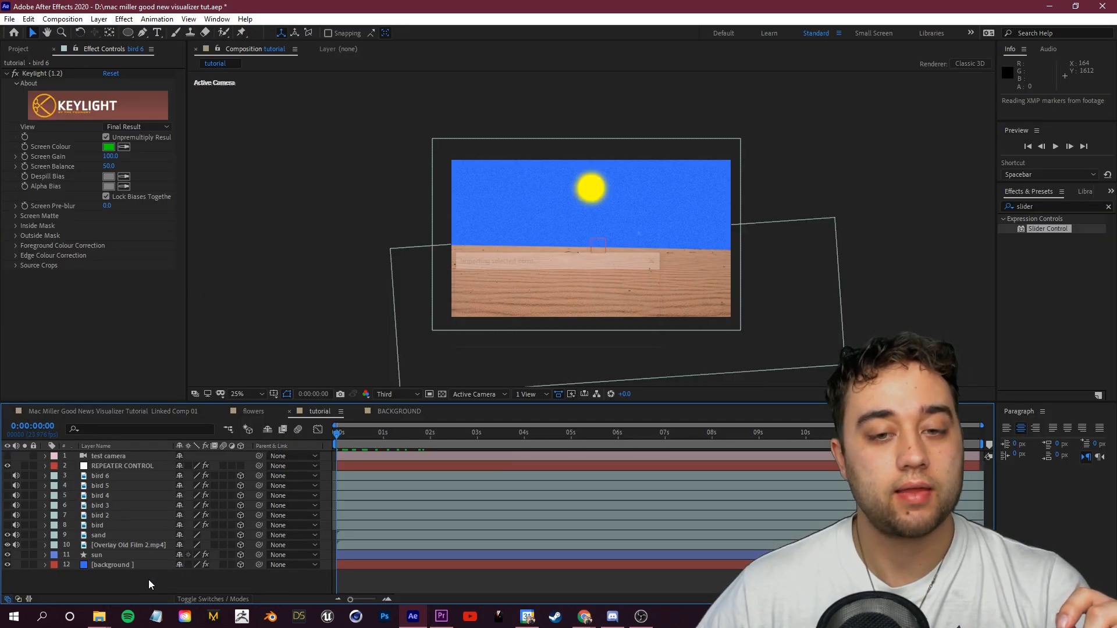
left_click_drag(348, 435, 663, 443)
Step: Move the rose slightly up and left in the composition
key("Home")
scroll(570, 245, "up", 2)
key("space")
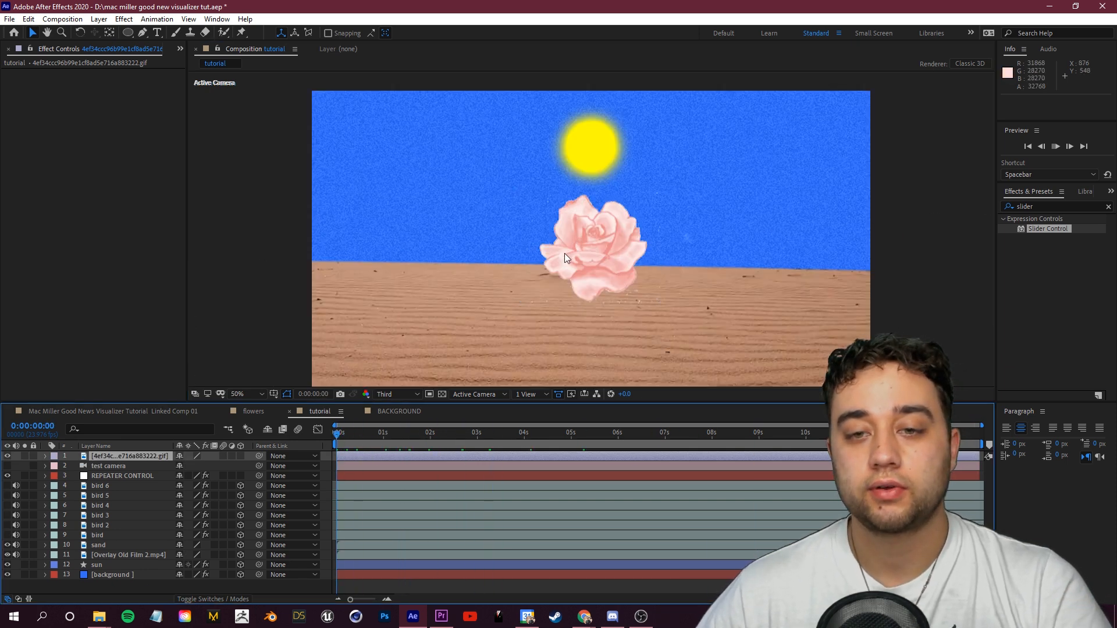
scroll(566, 252, "down", 2)
left_click_drag(567, 252, 543, 235)
Step: Rename the rose image layer to ROSE
left_click(108, 457)
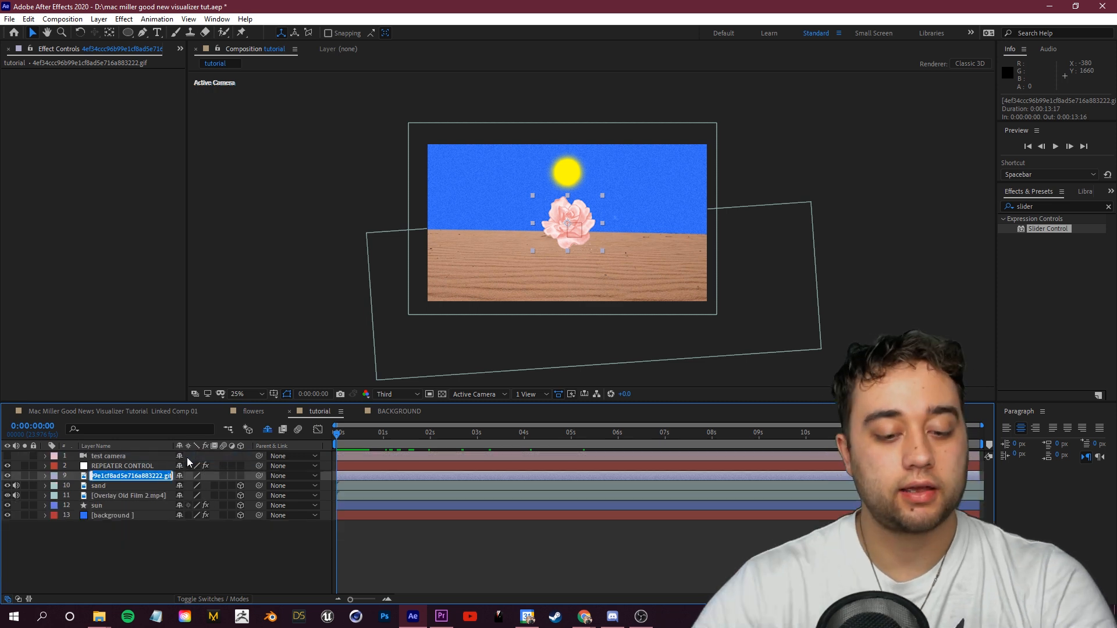
type("ROSE")
left_click(103, 466)
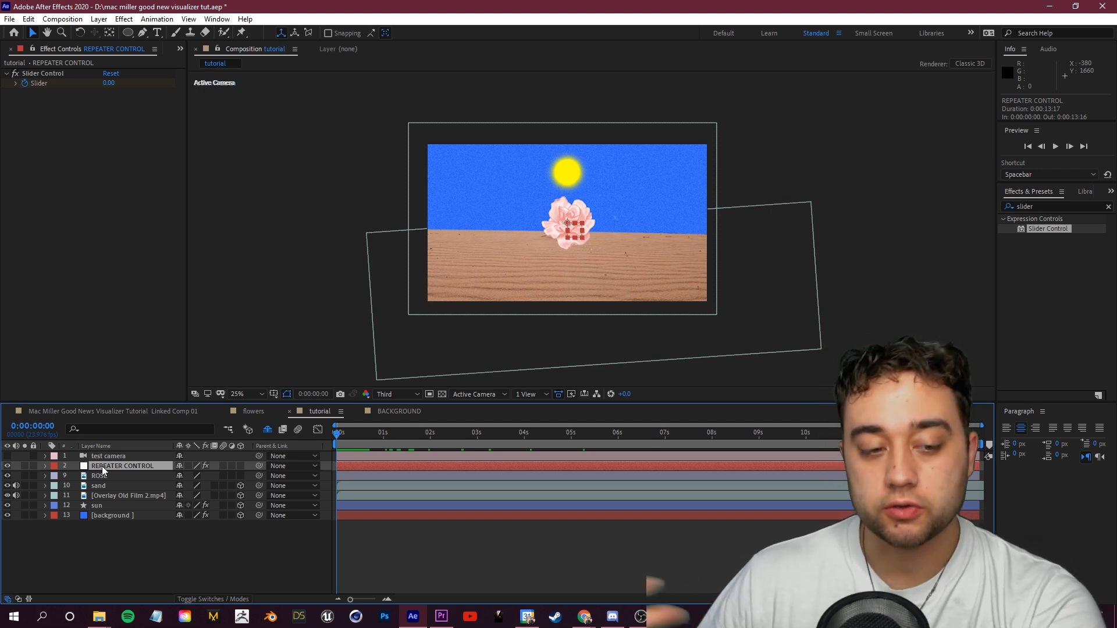
Step: Delete the REPEATER CONTROL layer from the composition
key("Delete")
left_click(104, 456)
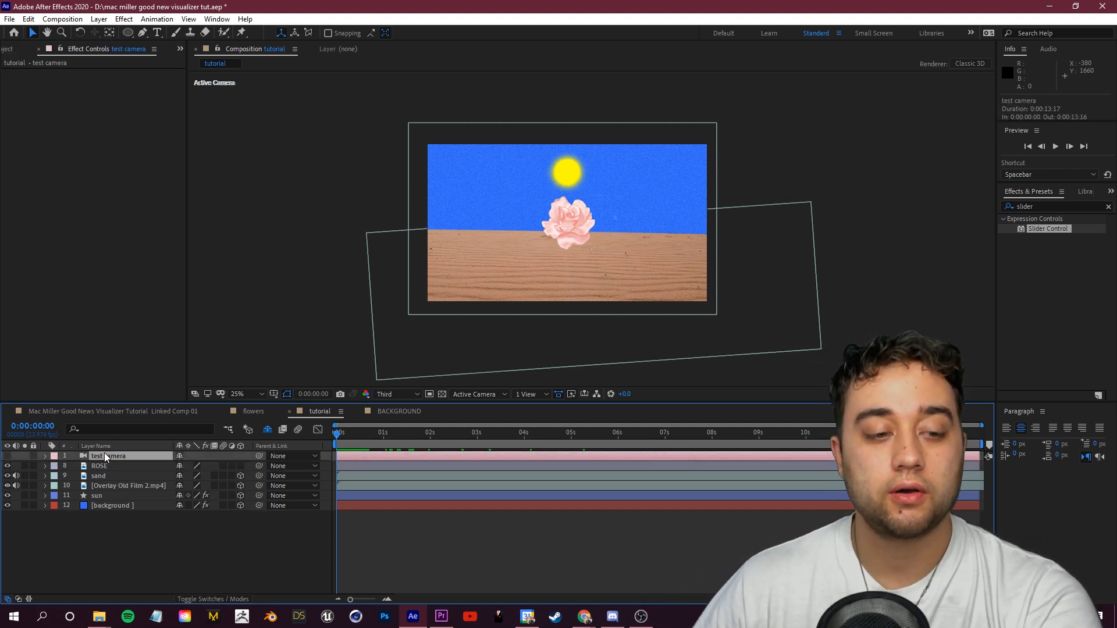
left_click(282, 571)
left_click(357, 442)
left_click_drag(358, 442, 329, 443)
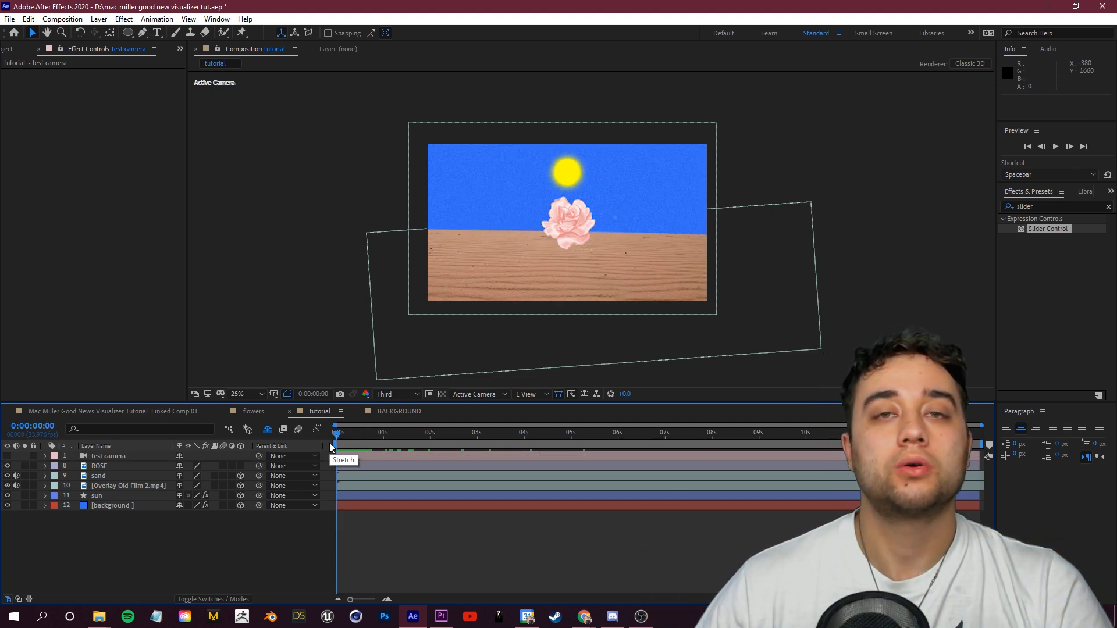
Step: Move the rose toward the lower left of the desert and keyframe its scale at 0% at the composition start
left_click(139, 466)
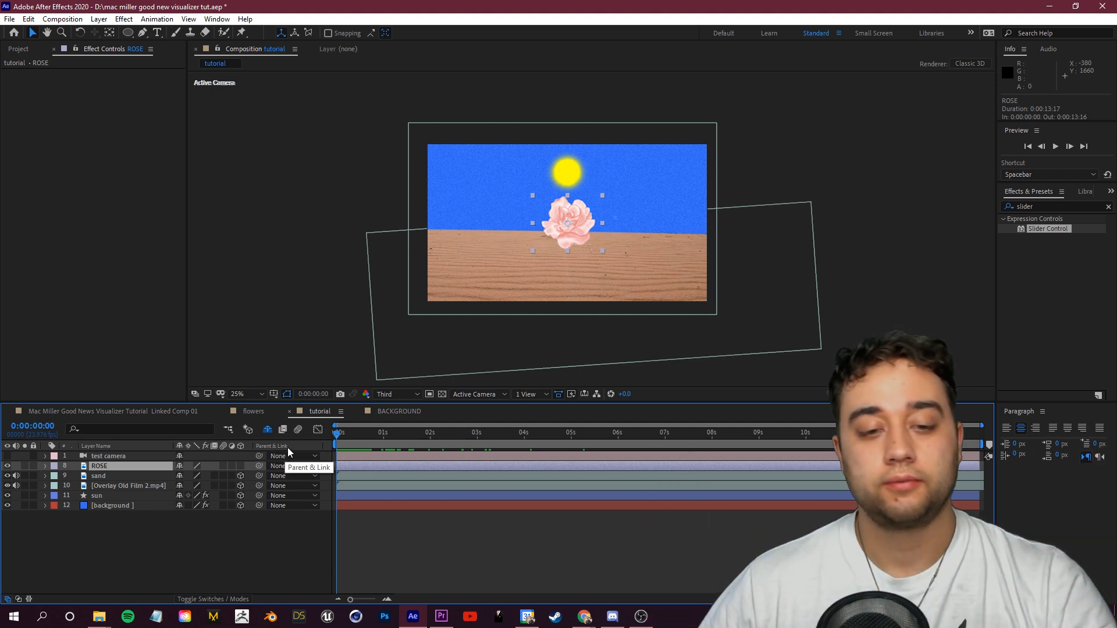
left_click_drag(566, 239, 377, 331)
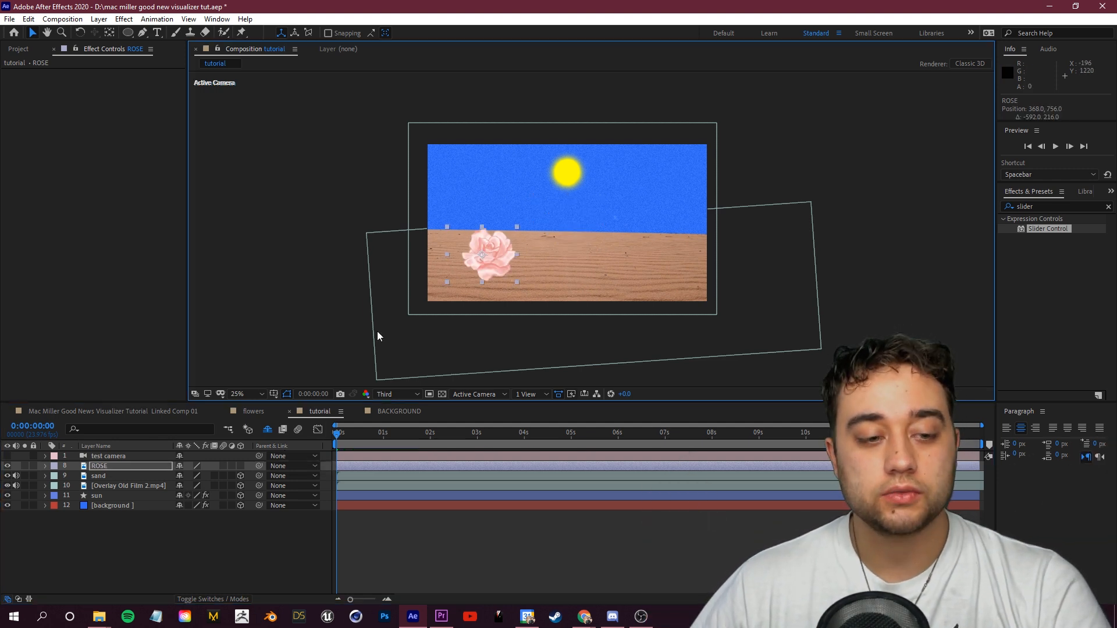
left_click(131, 473)
left_click(131, 467)
key("Home")
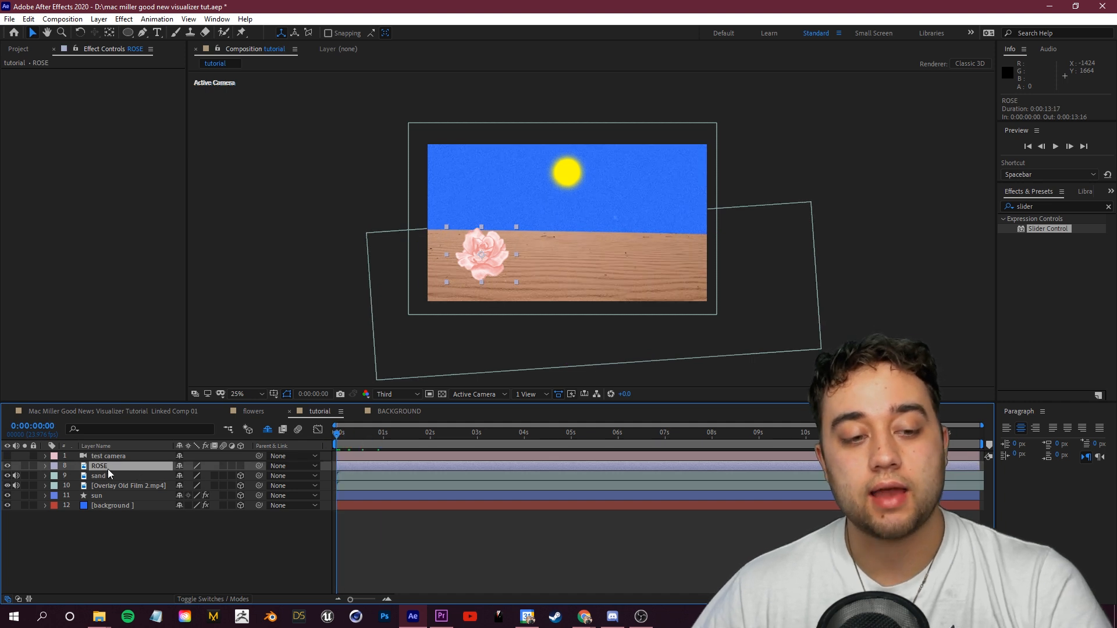
key("s")
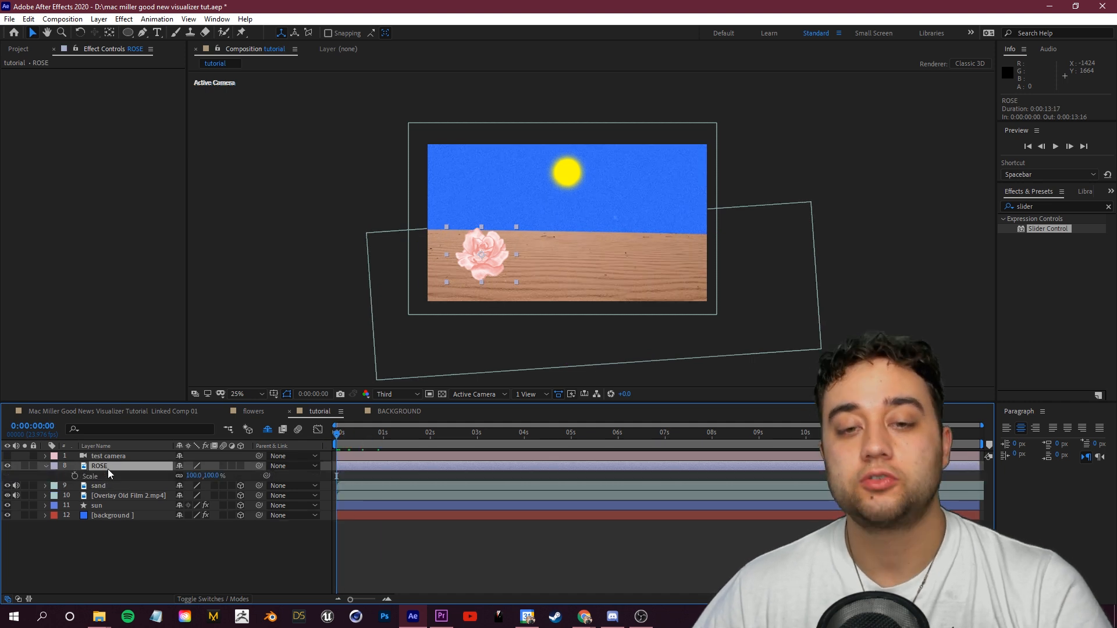
left_click(192, 476)
type("92")
key("Tab")
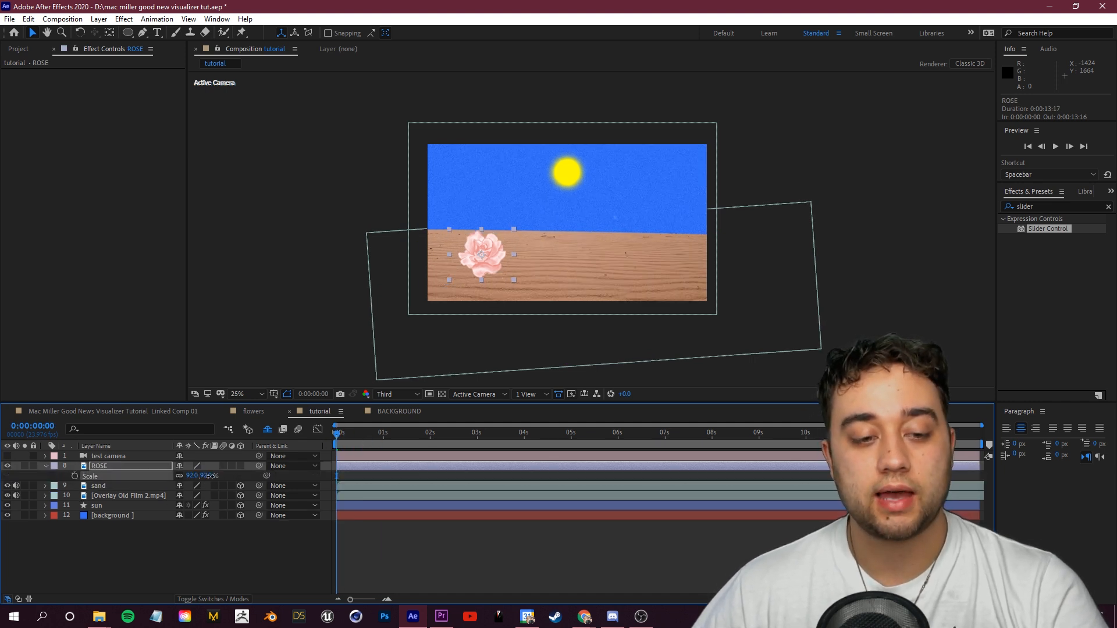
type("0")
key("Return")
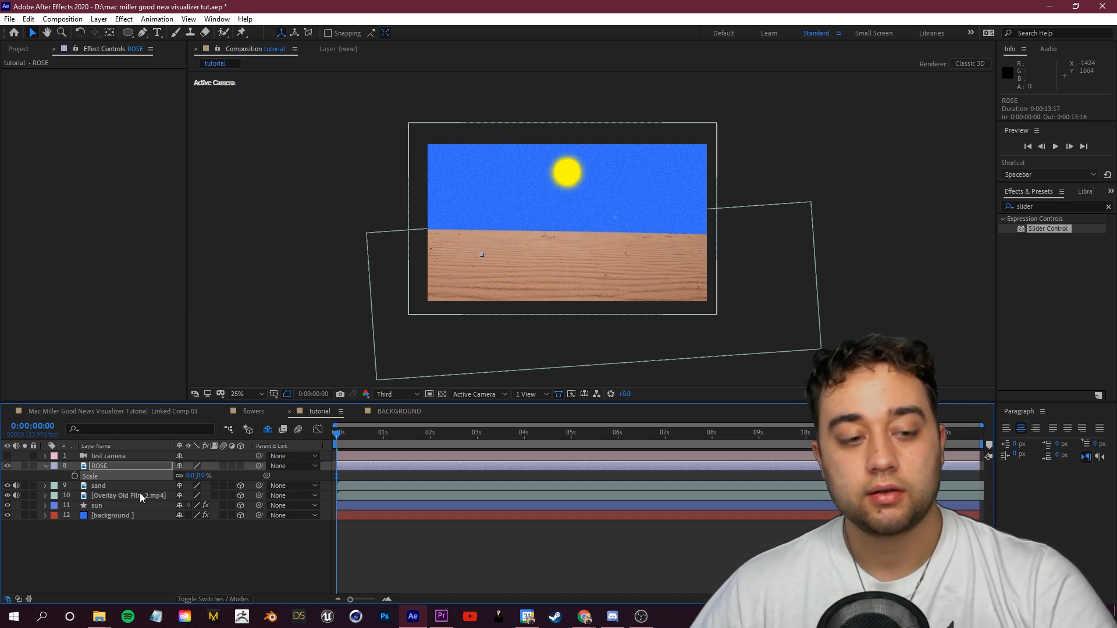
left_click(74, 476)
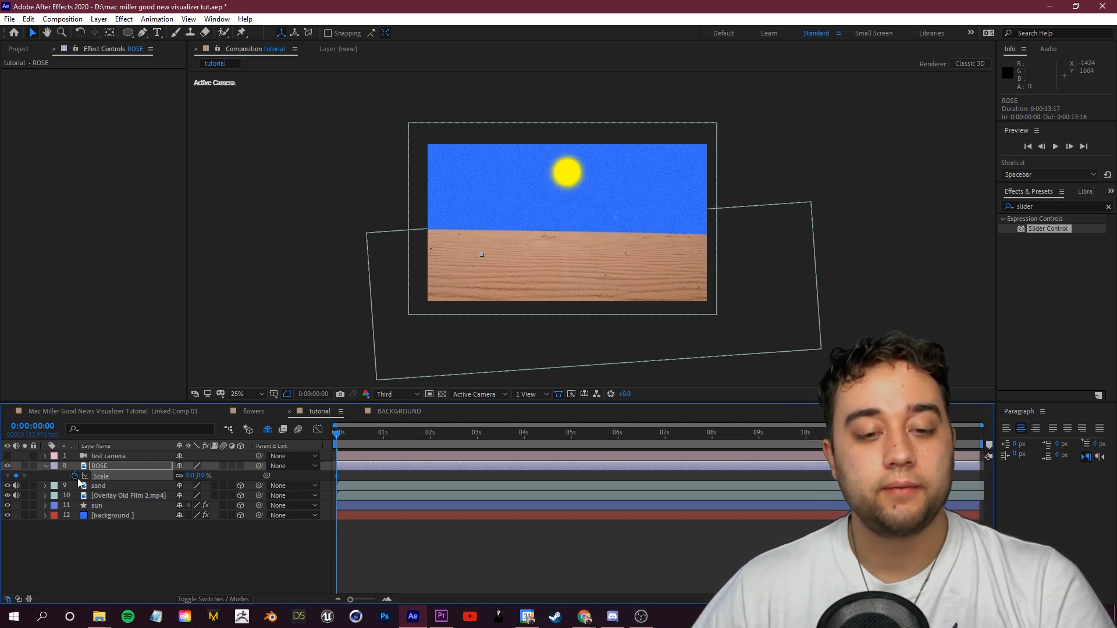
Step: Keyframe the rose's scale up to about 162% at roughly one second and preview the growing animation
left_click_drag(347, 435, 390, 443)
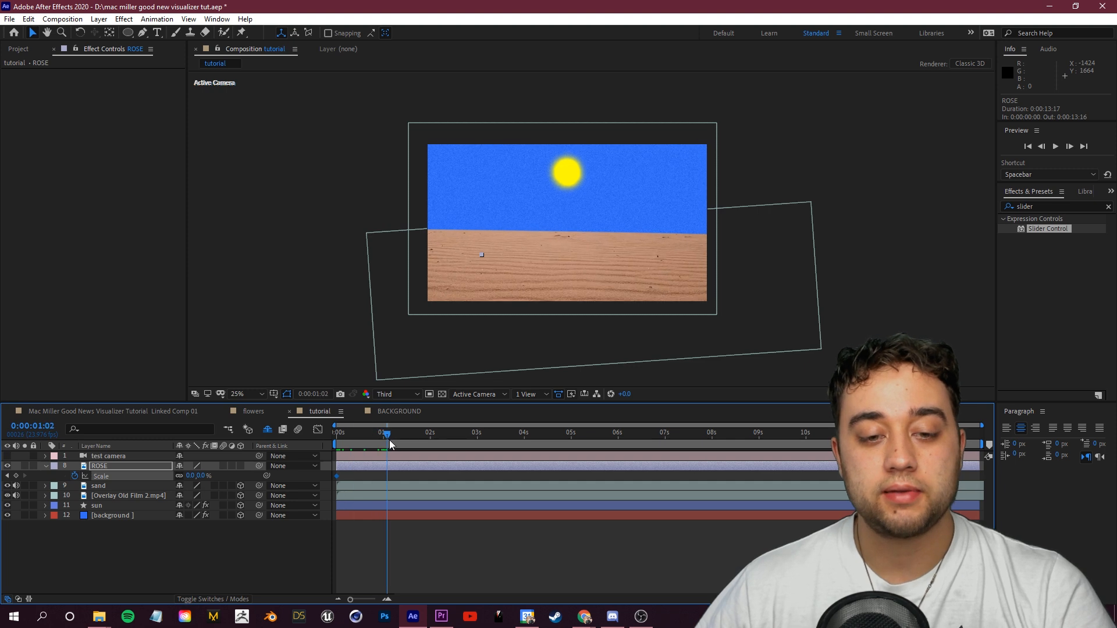
left_click_drag(201, 476, 334, 472)
left_click_drag(389, 436, 334, 450)
key("space")
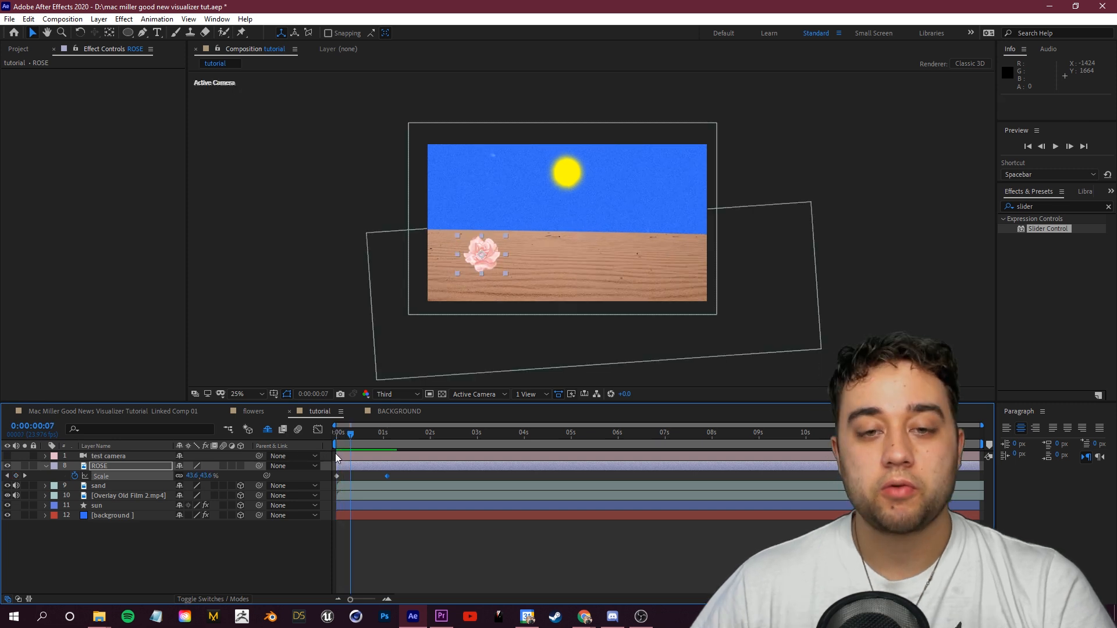
left_click(336, 436)
key("space")
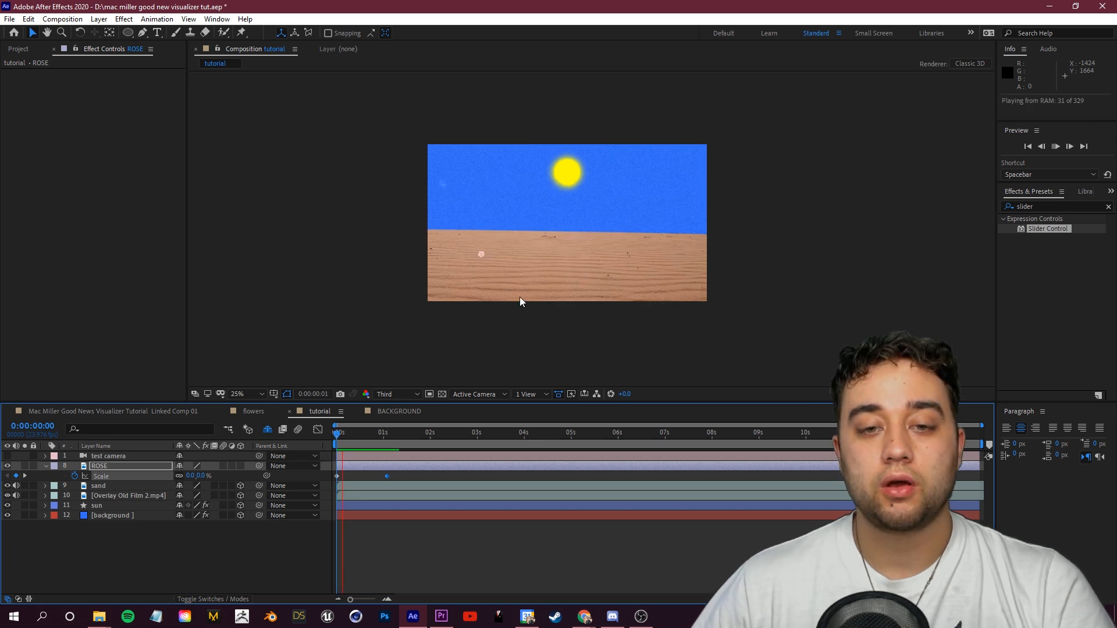
key("space")
Step: Draw a Pen tool mask around the rose's outline to cut away its background
scroll(518, 297, "up", 2)
left_click_drag(498, 320, 609, 246)
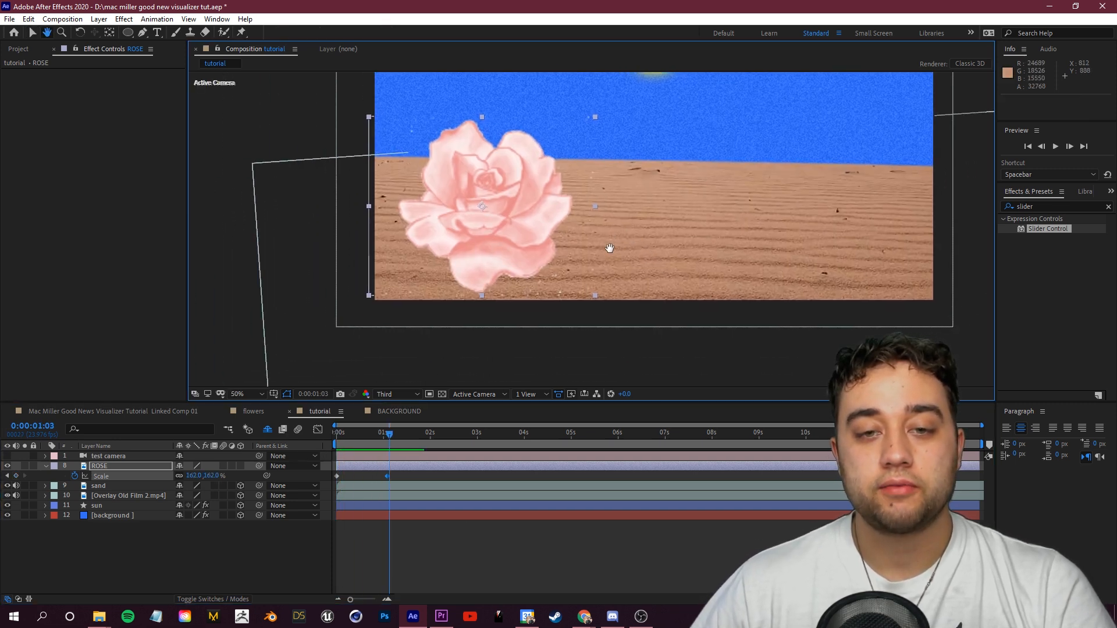
left_click(143, 33)
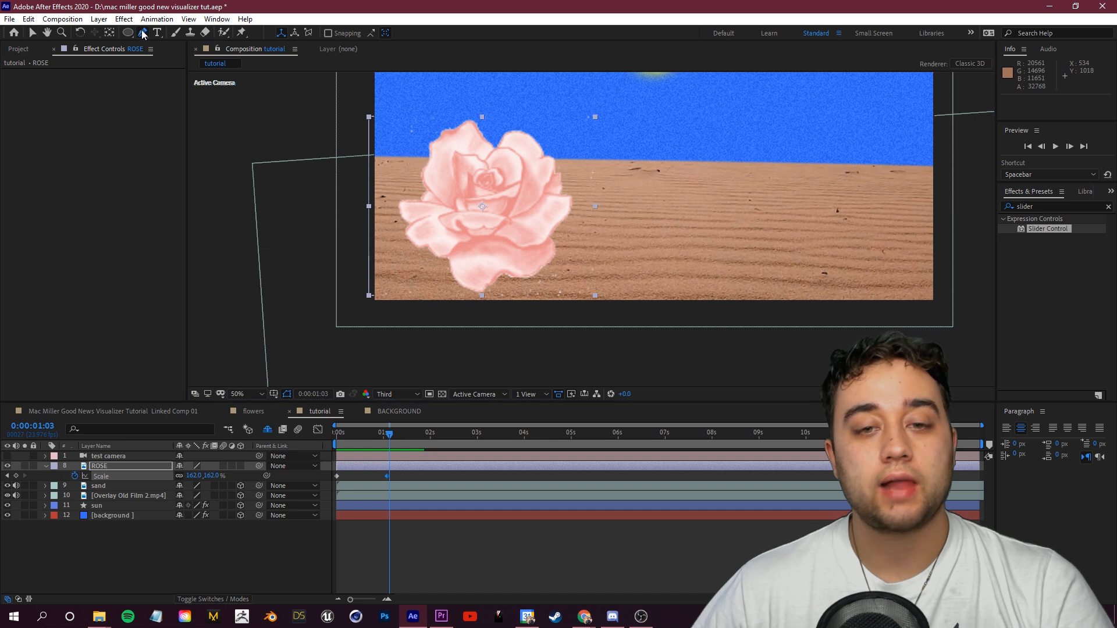
left_click(498, 284)
left_click_drag(544, 273, 558, 268)
left_click(410, 186)
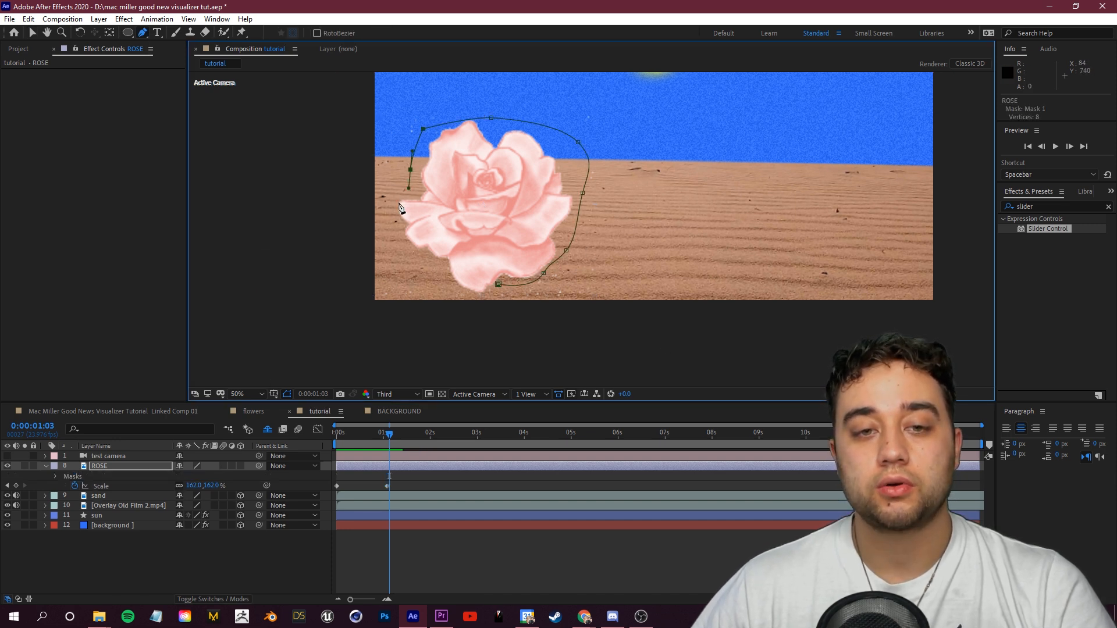
left_click(390, 221)
left_click(400, 250)
left_click(464, 297)
left_click(498, 284)
left_click_drag(390, 436, 354, 443)
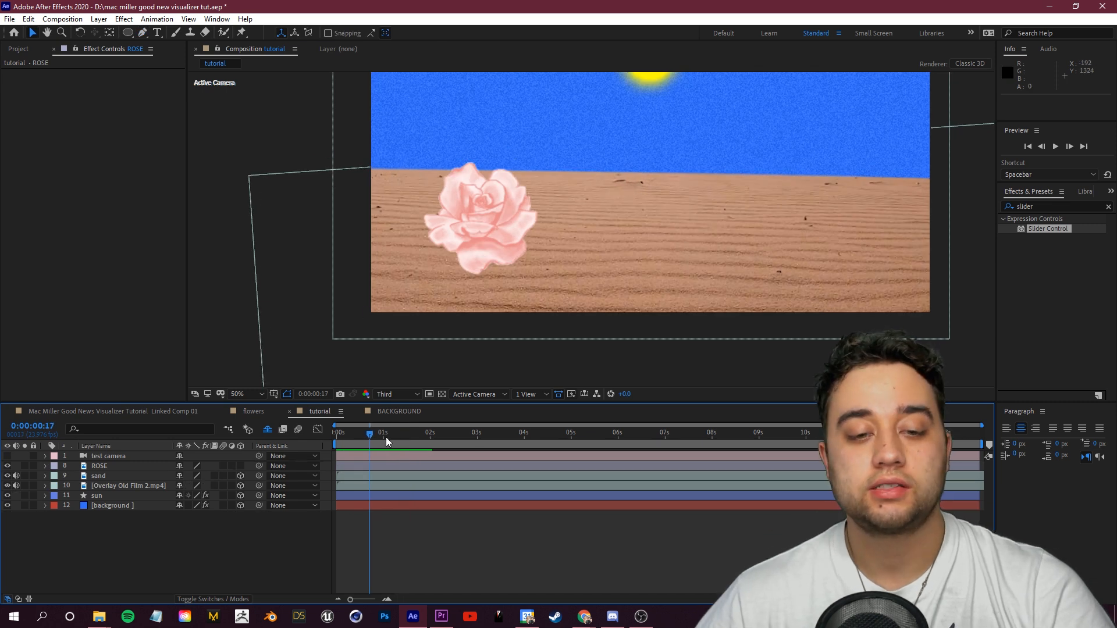
left_click_drag(386, 438, 348, 435)
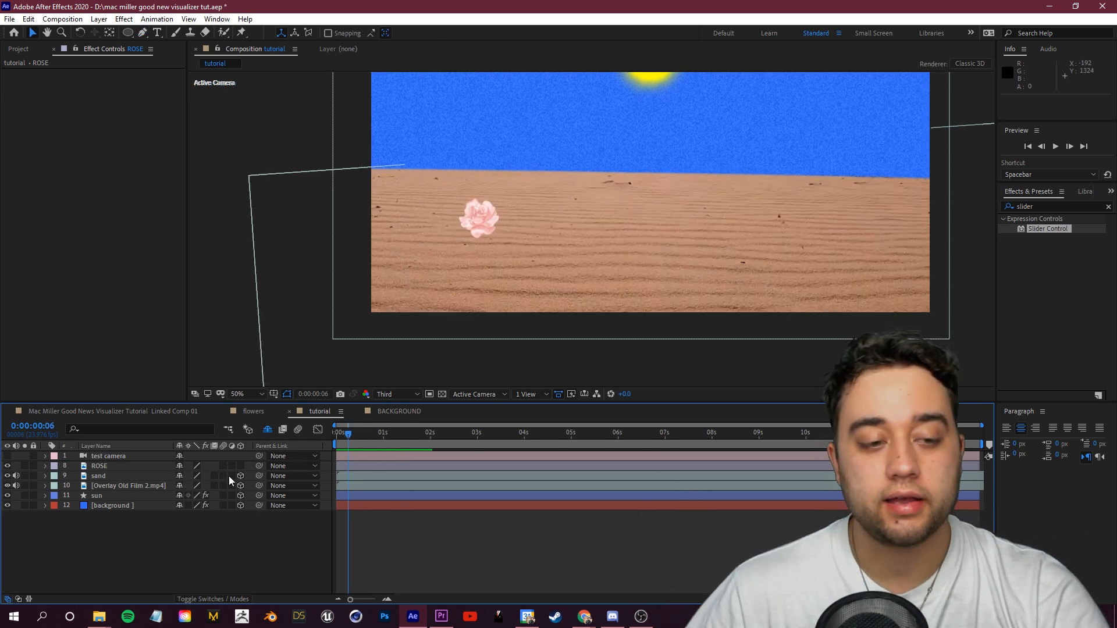
Step: Duplicate the rose layer twice and move a copy across to the right side of the desert
left_click(134, 468)
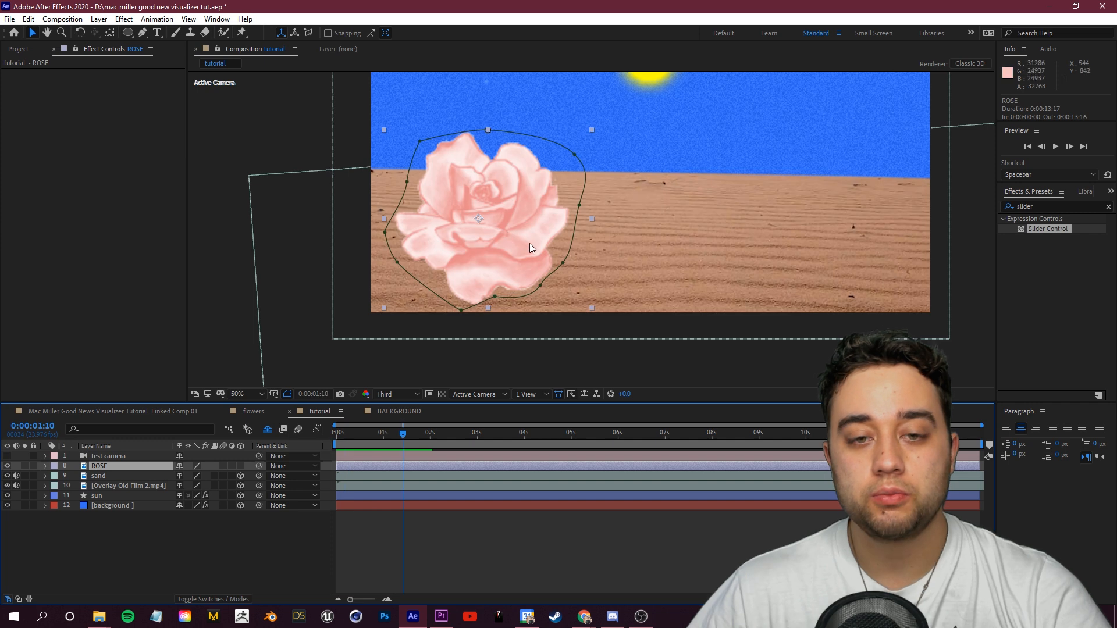
left_click_drag(530, 248, 518, 246)
left_click(106, 467)
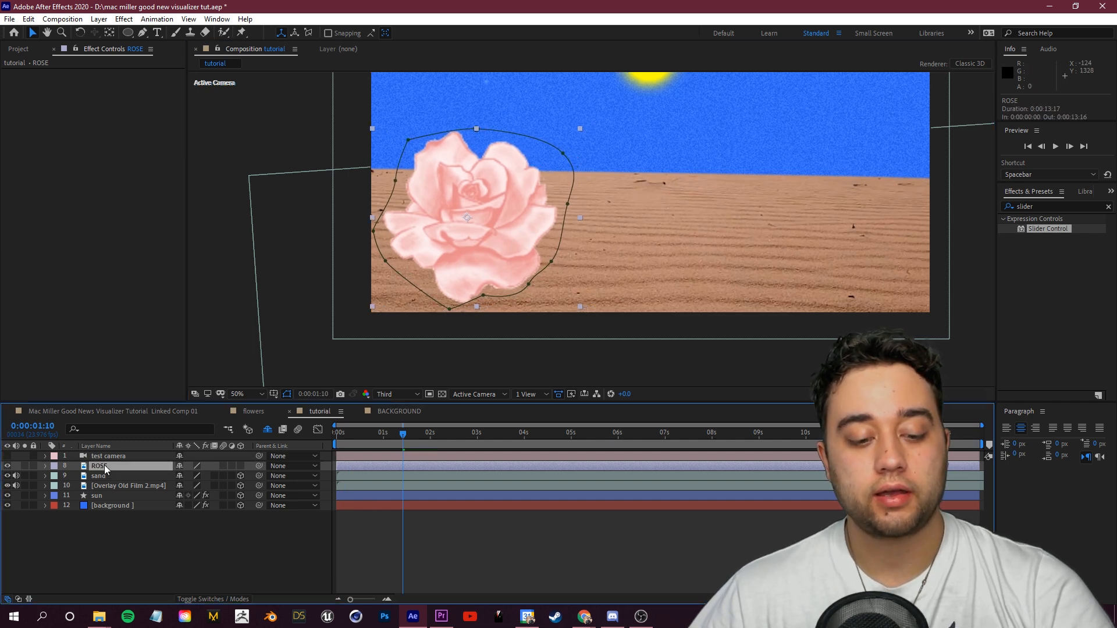
key("ctrl+d")
left_click_drag(529, 241, 903, 249)
key("ctrl+d")
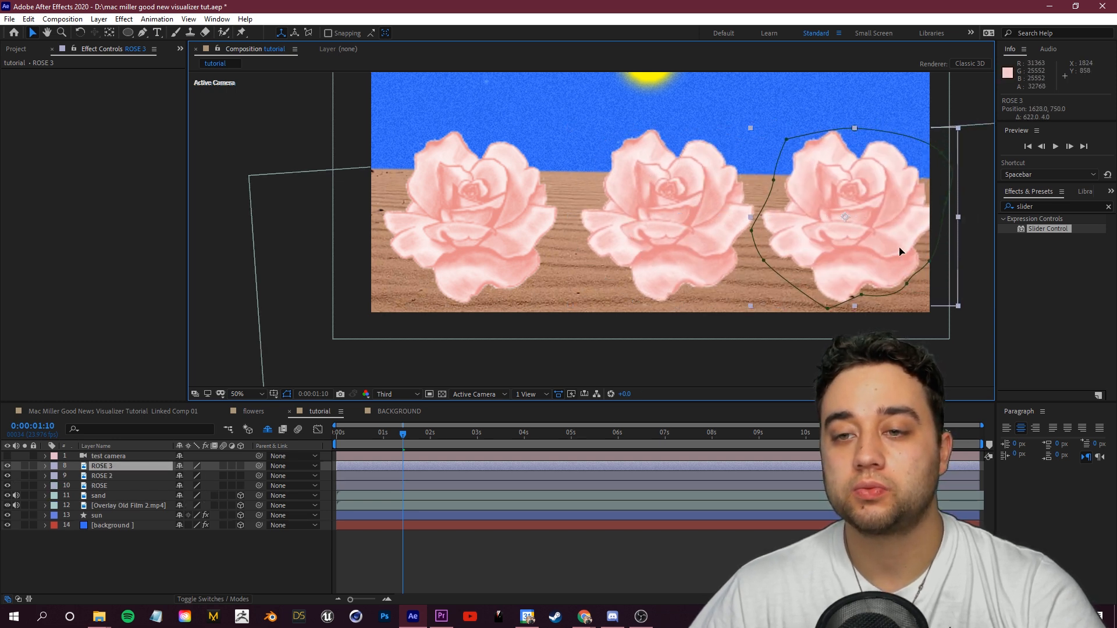
Step: Shift the middle rose copy slightly left to even out the spacing of the three roses
left_click(494, 282)
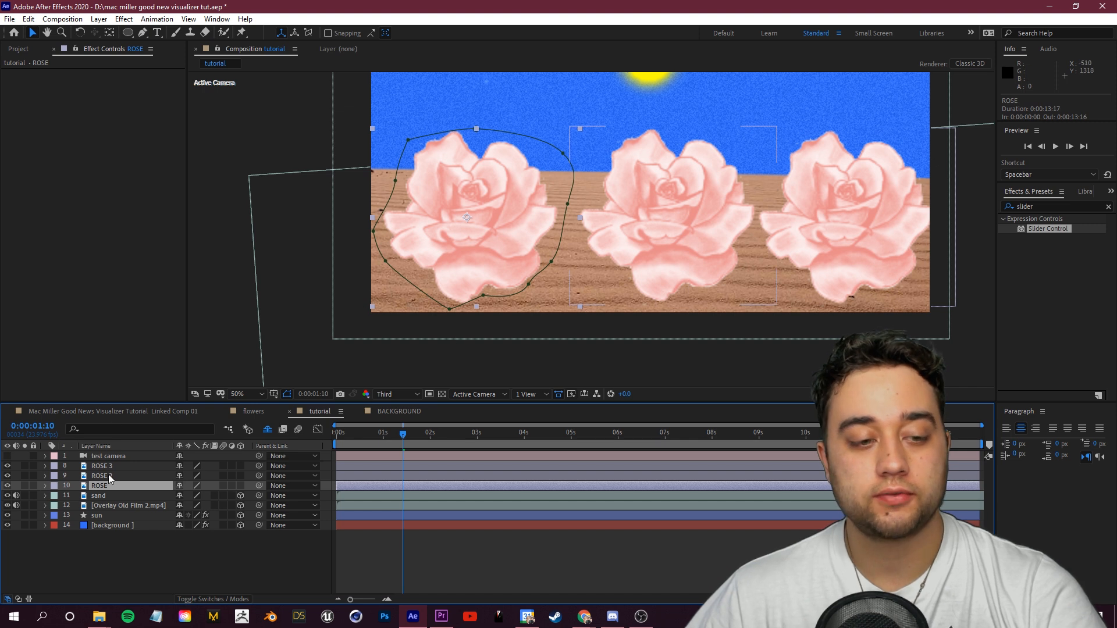
left_click(738, 220)
left_click_drag(738, 223, 725, 223)
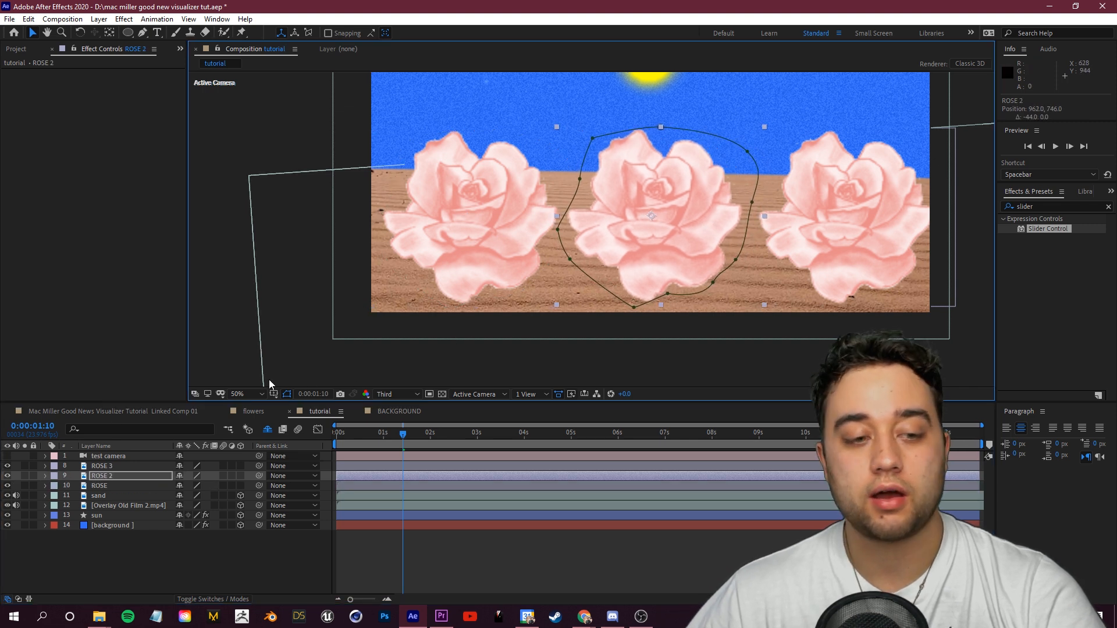
left_click(116, 467)
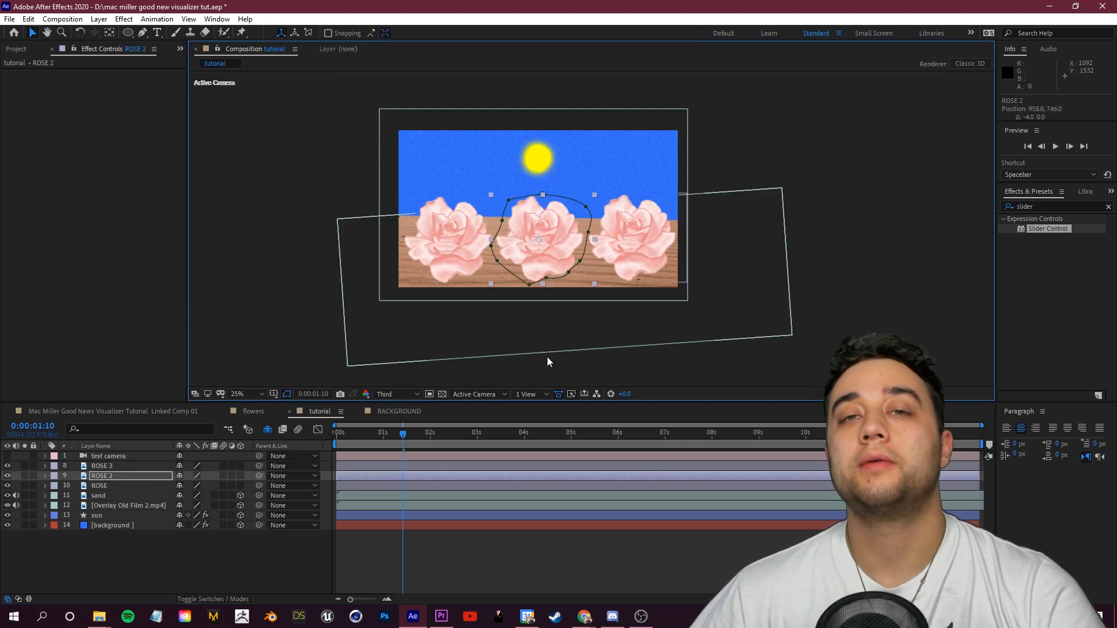
left_click(183, 571)
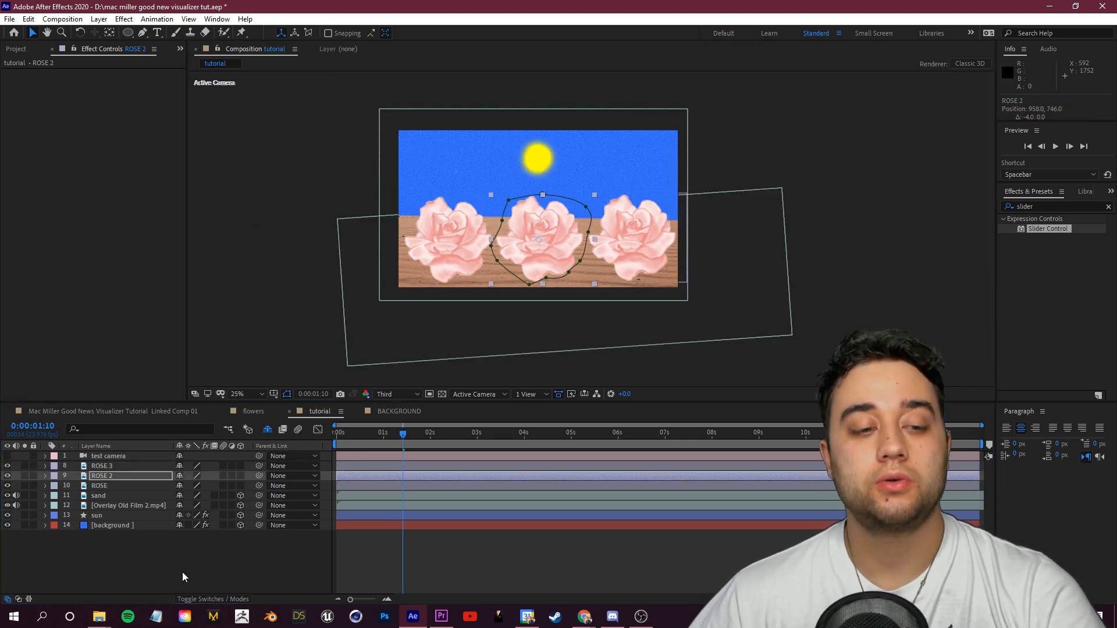
Step: Pre-compose the three rose layers into a new composition named ROSES
left_click(120, 487)
left_click(108, 470, "shift")
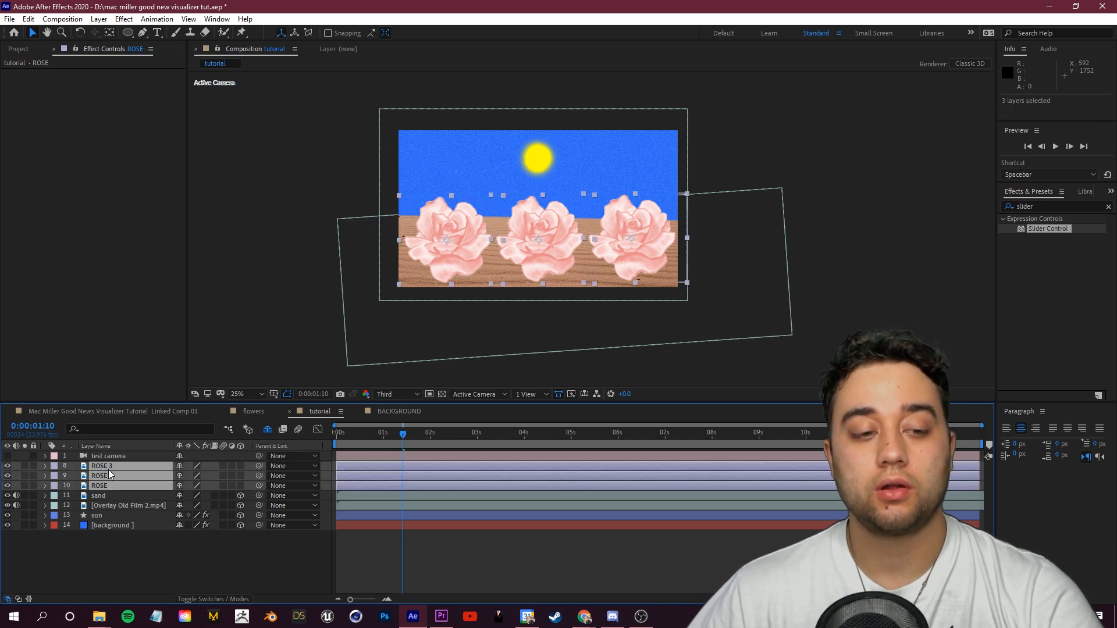
right_click(108, 470)
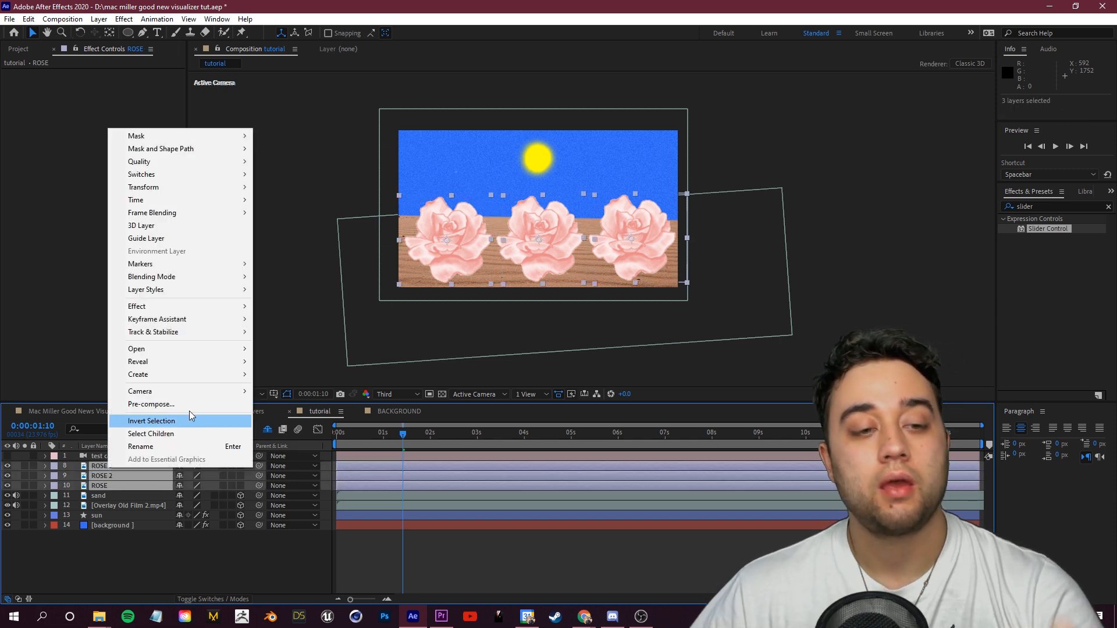
left_click(189, 406)
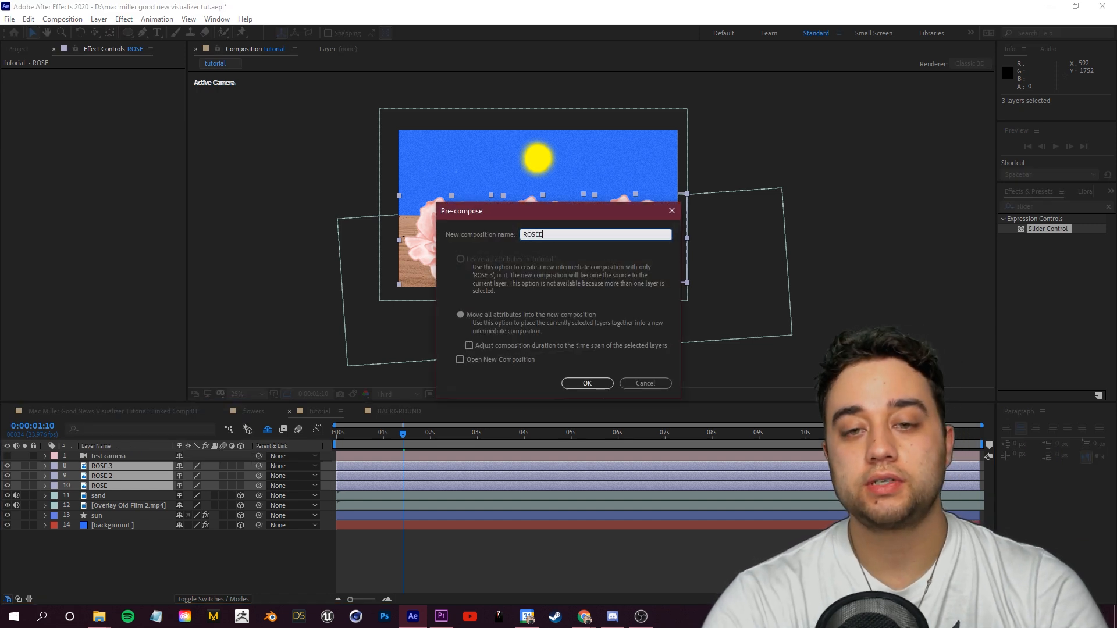
left_click(586, 384)
Step: Add a new null object layer to the tutorial composition
left_click_drag(403, 434, 373, 441)
left_click(117, 466)
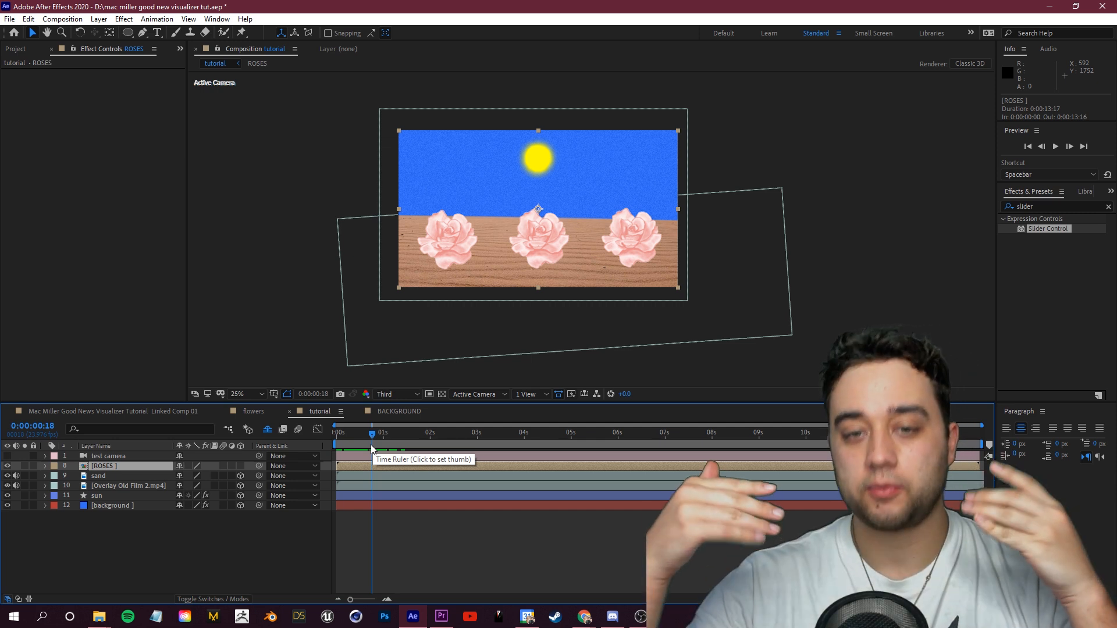
left_click(95, 543)
right_click(96, 543)
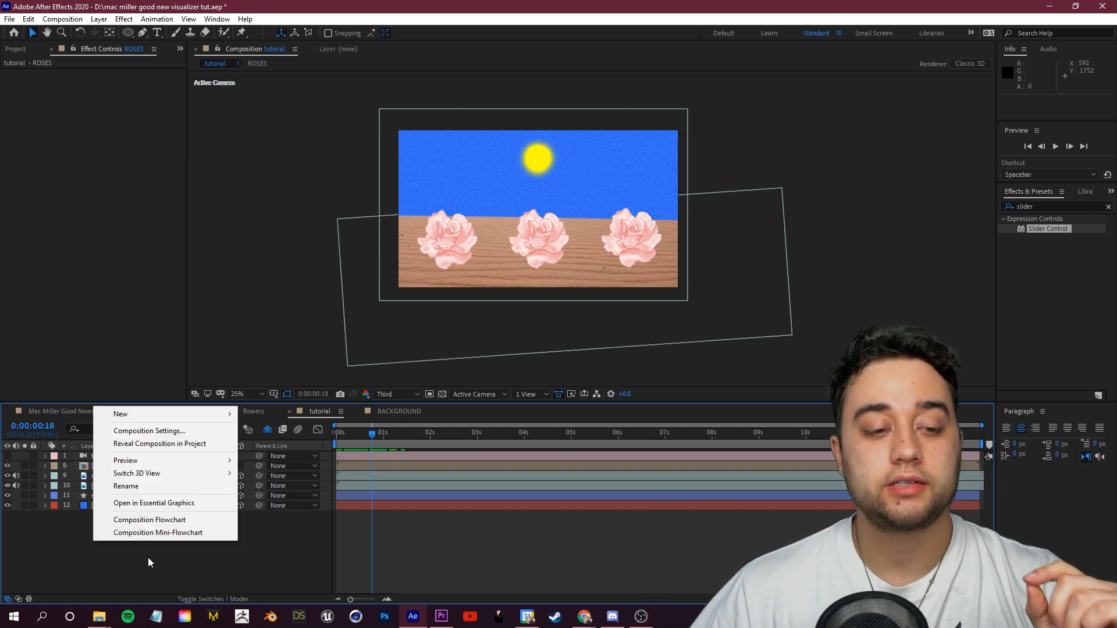
mouse_move(175, 414)
left_click(276, 483)
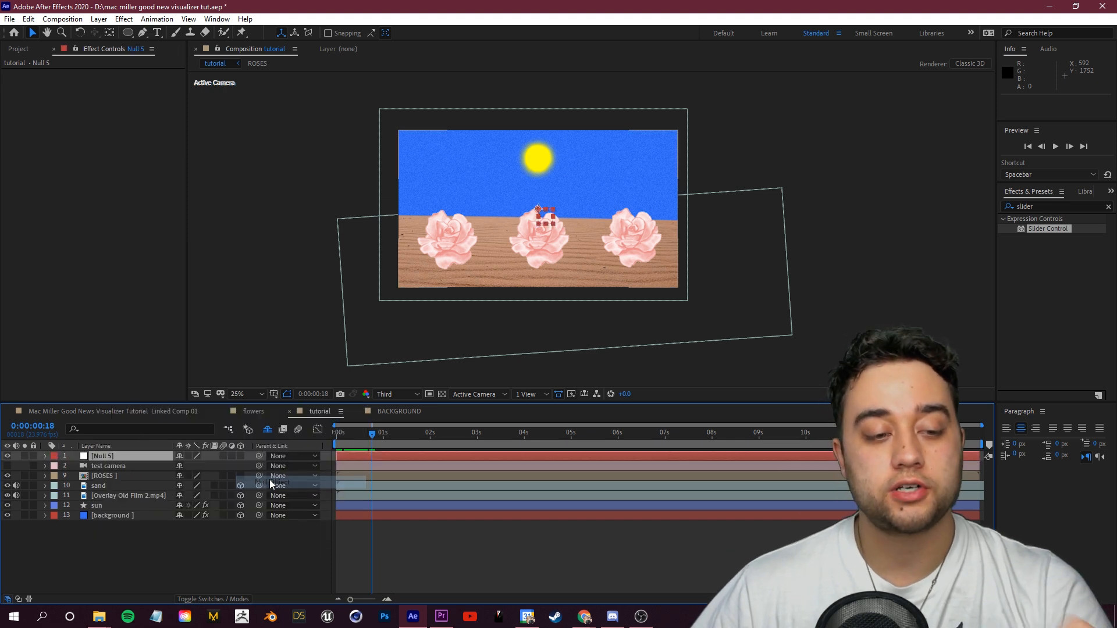
Step: Rename the null layer to REPEATER and apply a Slider Control effect to it
right_click(113, 455)
left_click(144, 437)
type("REPEATER")
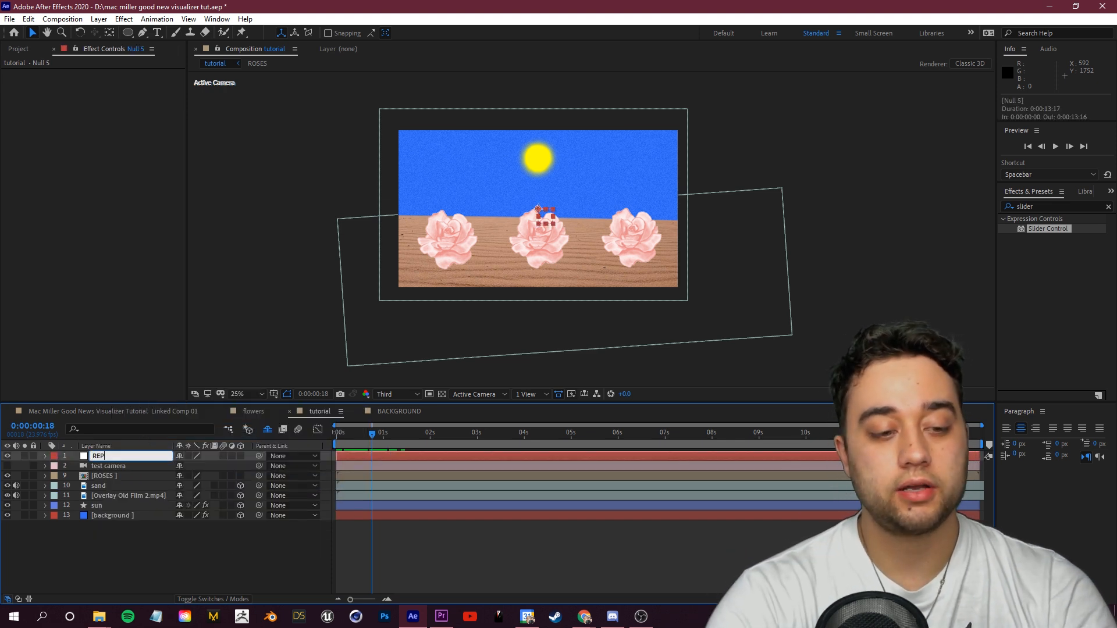
left_click(85, 545)
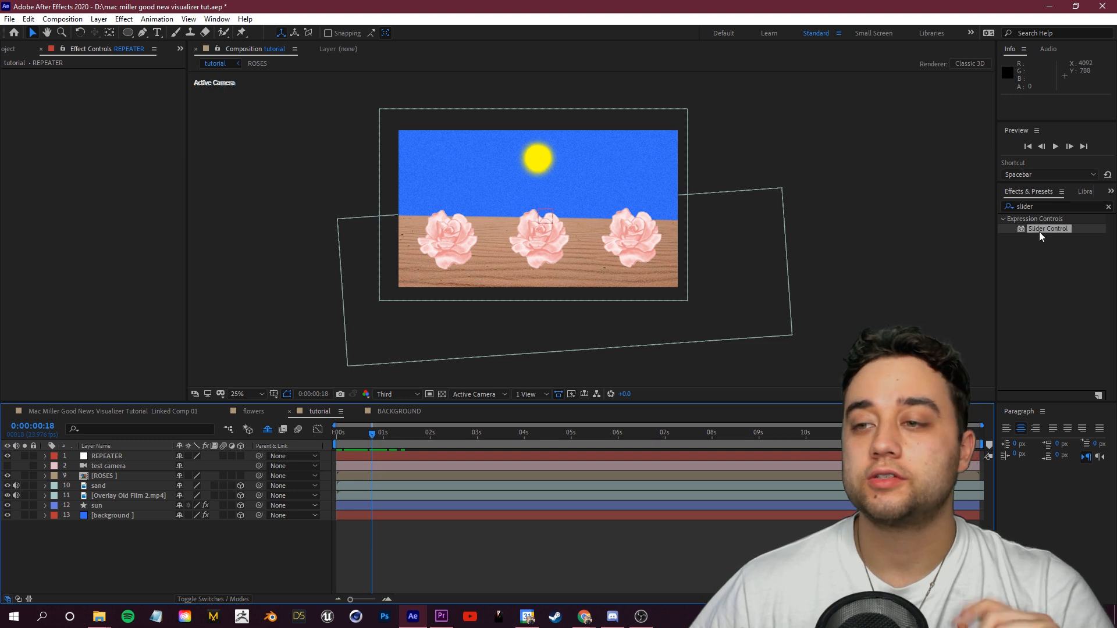
left_click_drag(1048, 229, 131, 456)
Step: Select the ROSES layer at the start of the timeline, open its Transform properties and make it a 3D layer
left_click(111, 476)
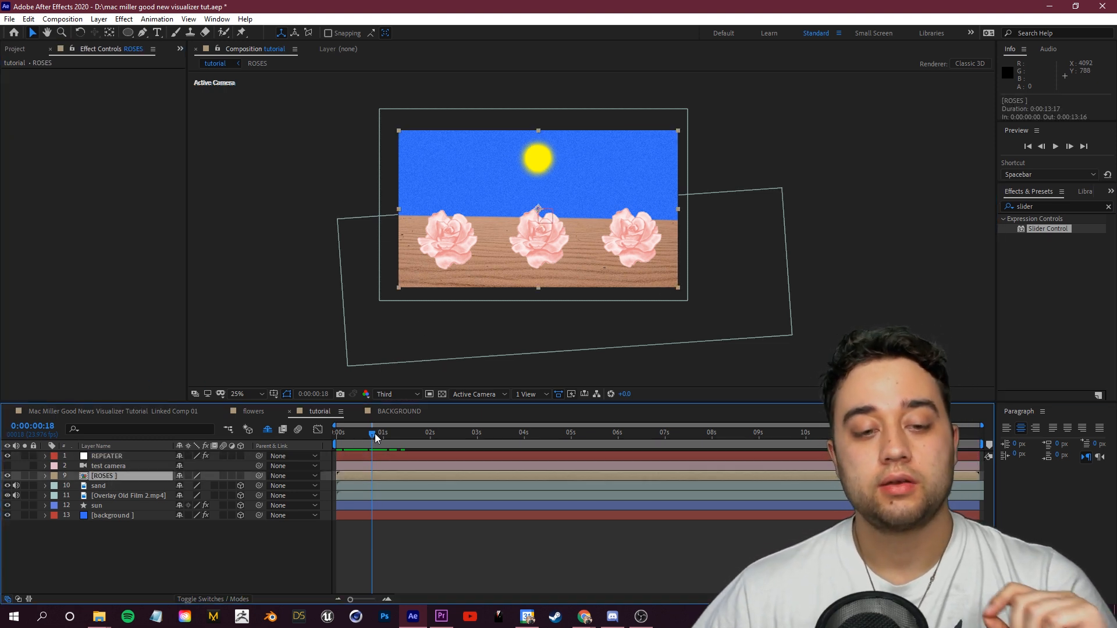
left_click_drag(376, 438, 332, 455)
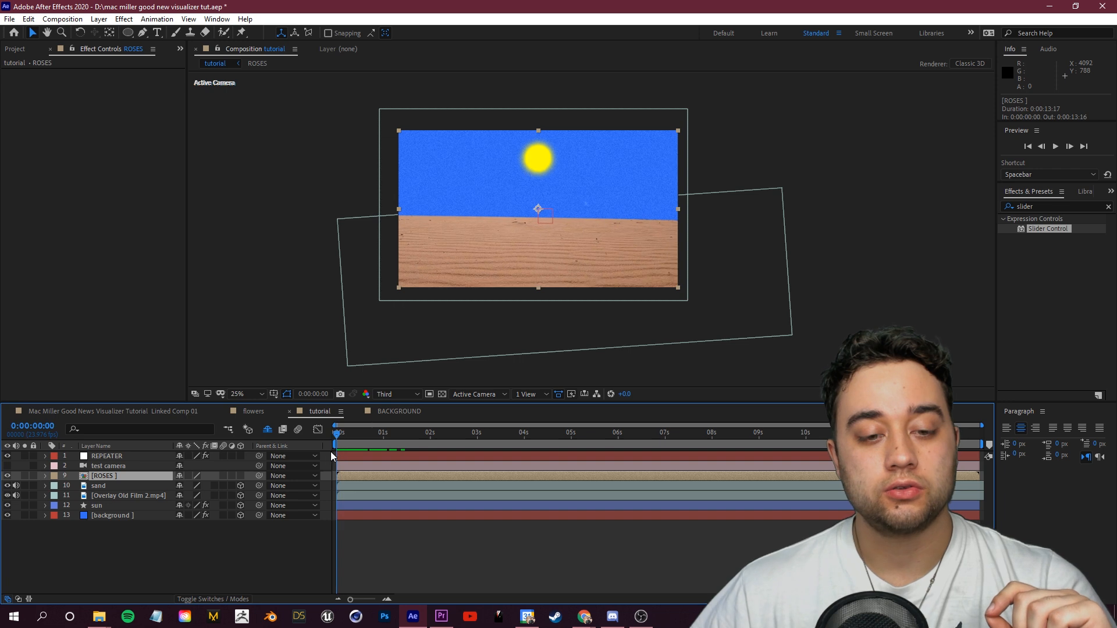
left_click(46, 476)
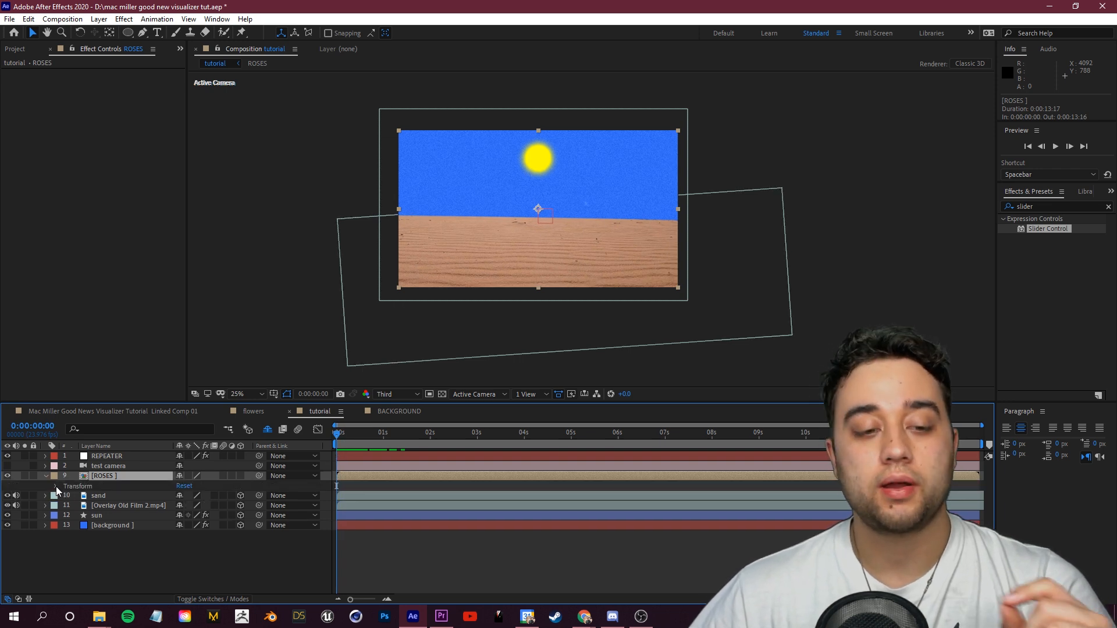
left_click(56, 486)
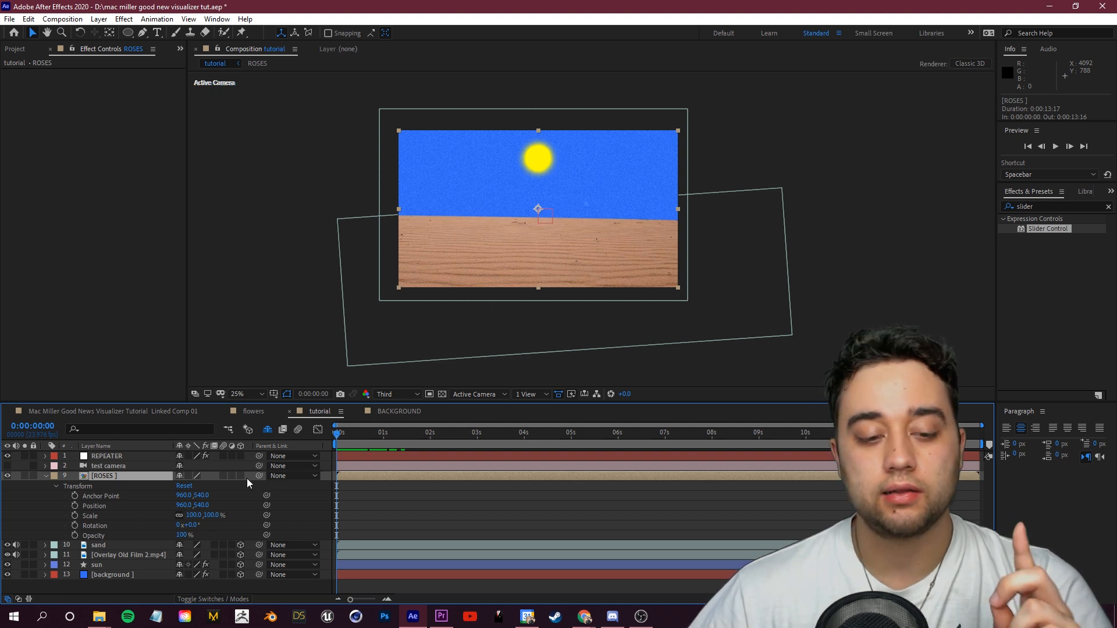
left_click(231, 600)
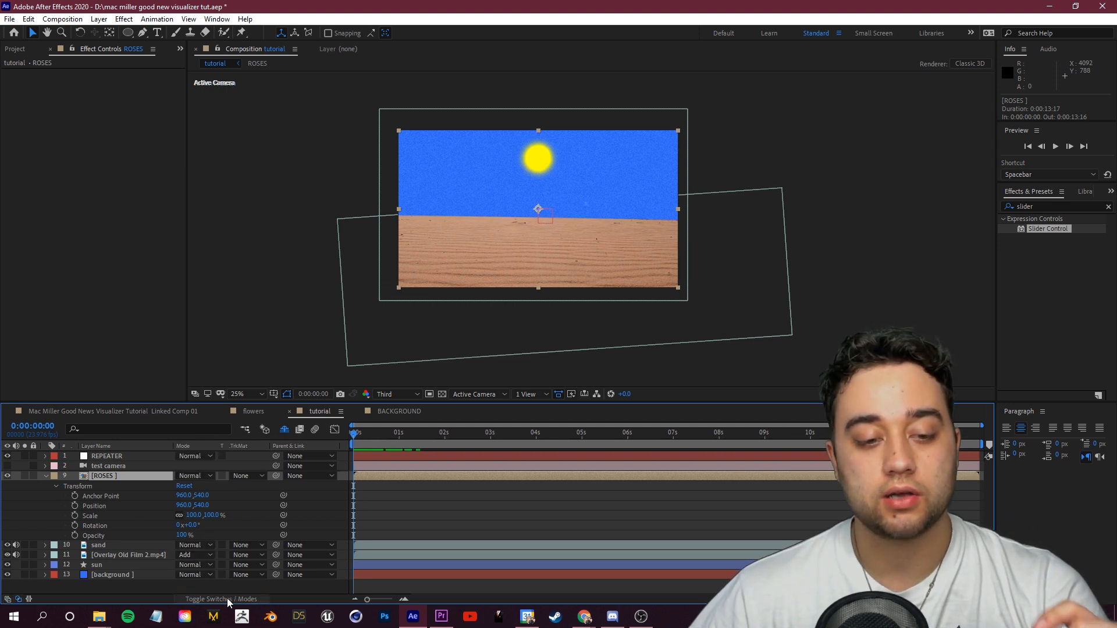
left_click(228, 600)
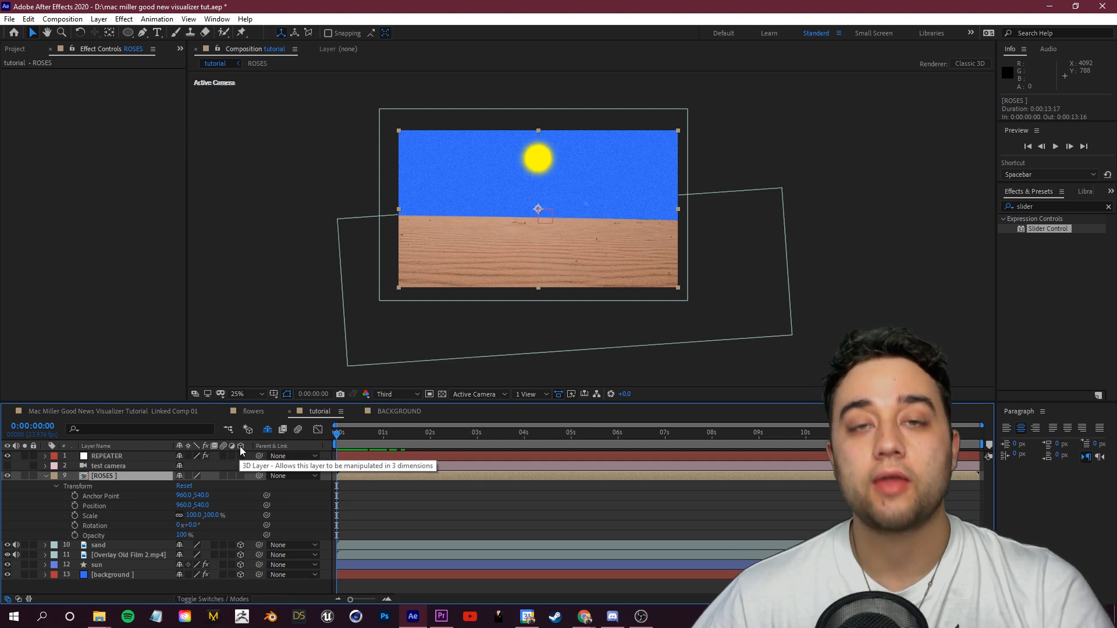
left_click(241, 477)
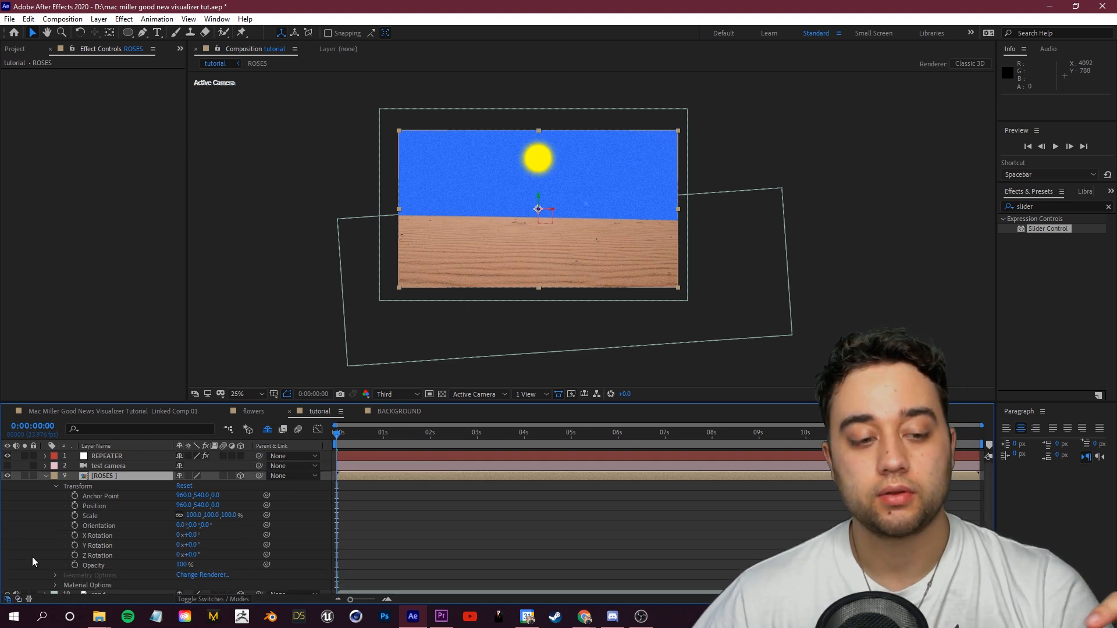
Step: Separate the ROSES layer's Position into X, Y and Z Position
left_click(75, 496)
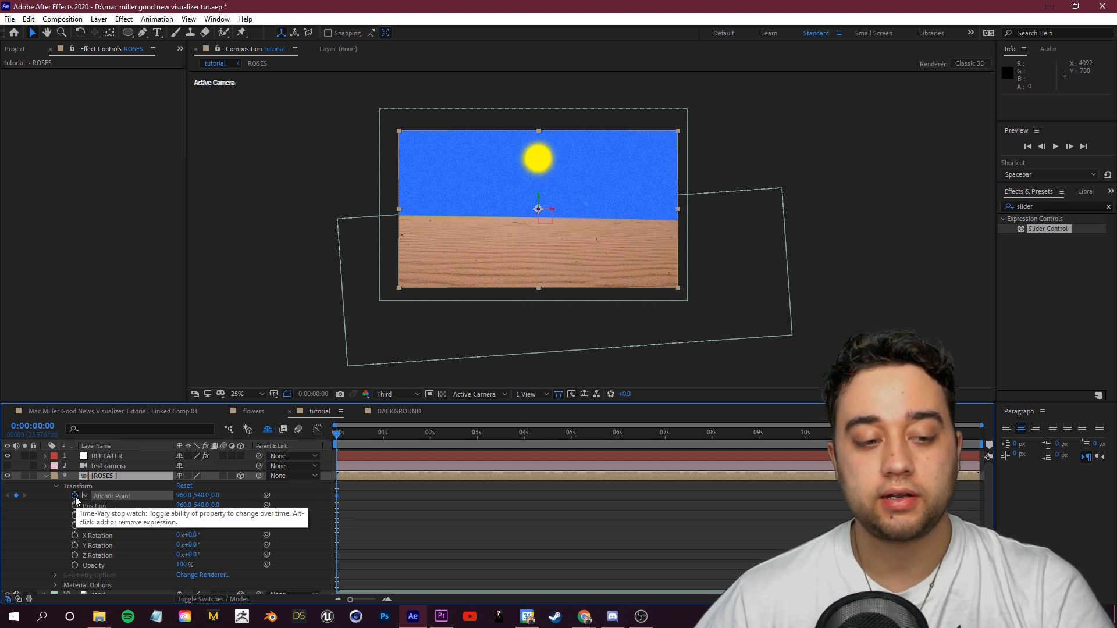
left_click(52, 539)
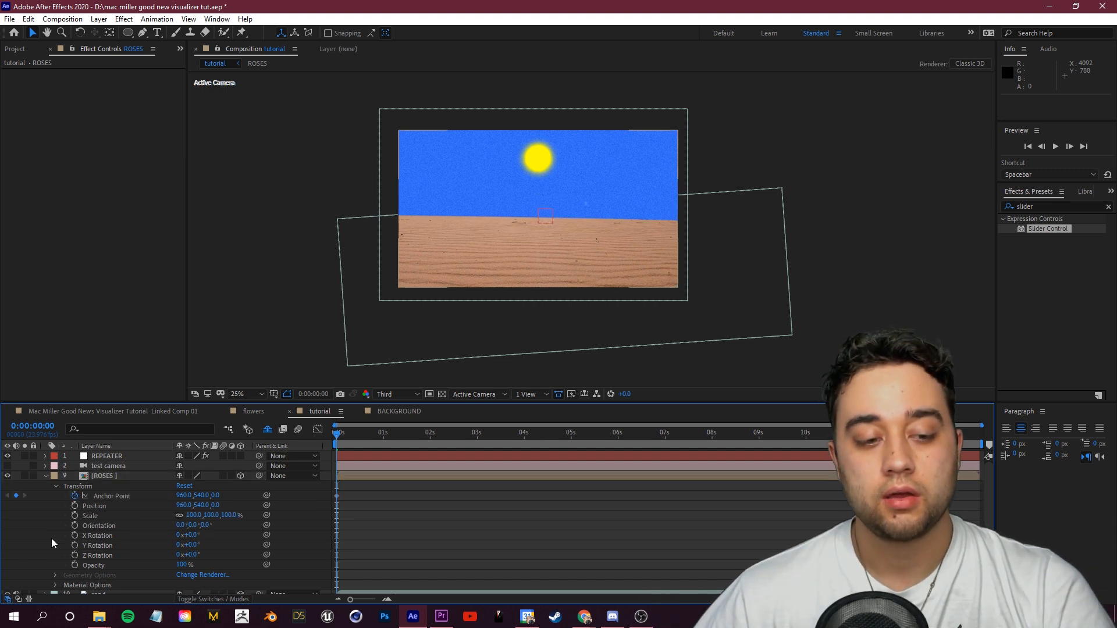
right_click(106, 505)
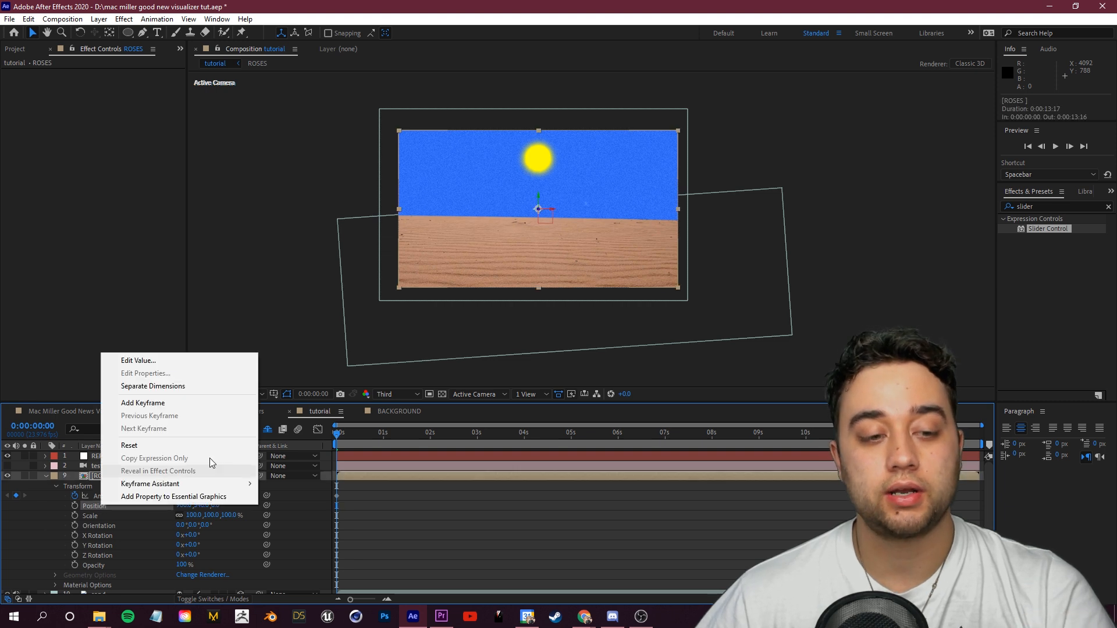
left_click(213, 384)
left_click(68, 540)
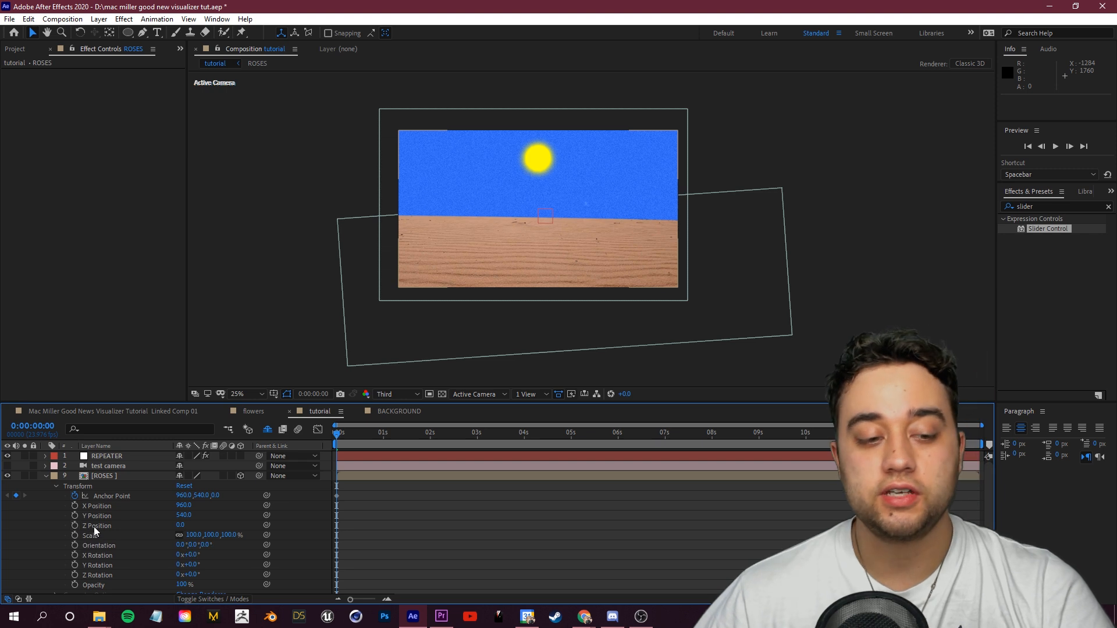
Step: Add an expression to the ROSES Z Position linking it to the REPEATER slider multiplied by index
left_click(74, 526, "alt")
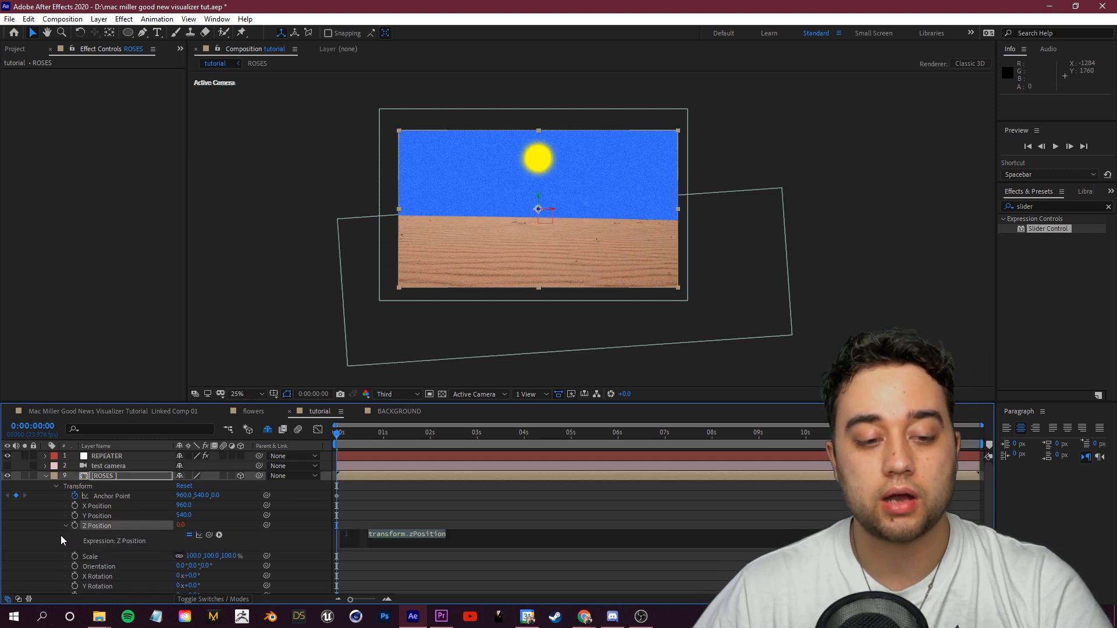
left_click(117, 458)
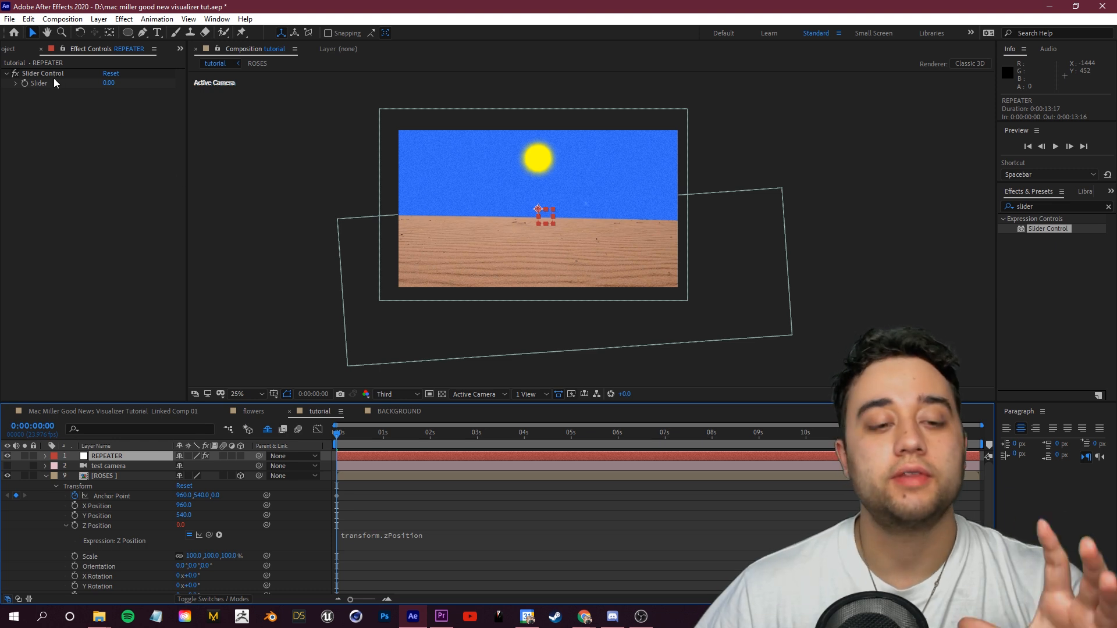
left_click_drag(209, 536, 38, 86)
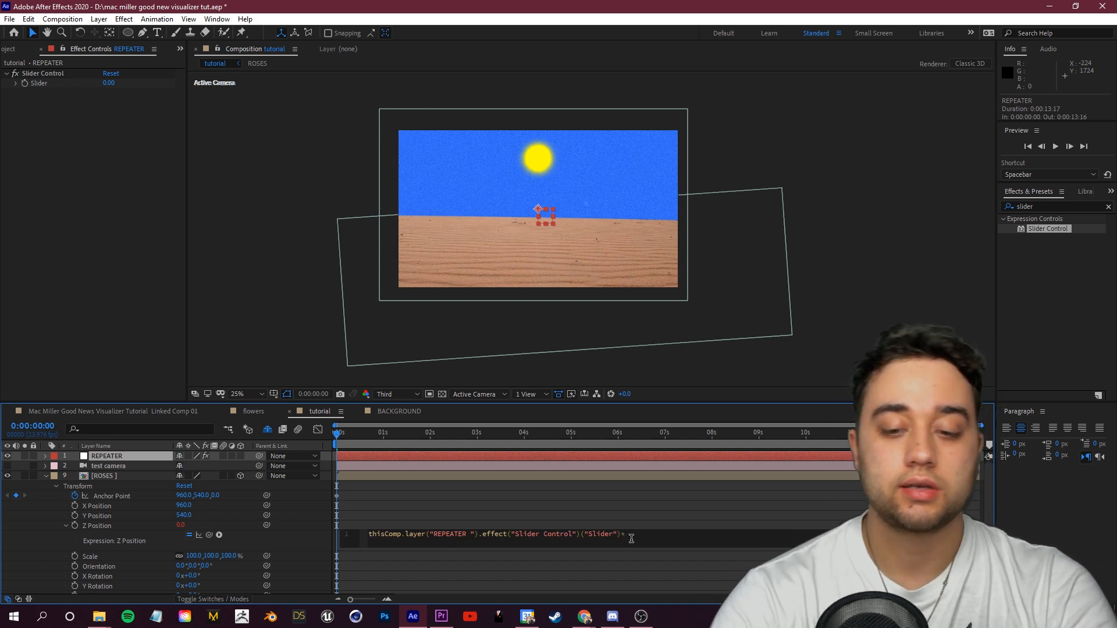
type("*index")
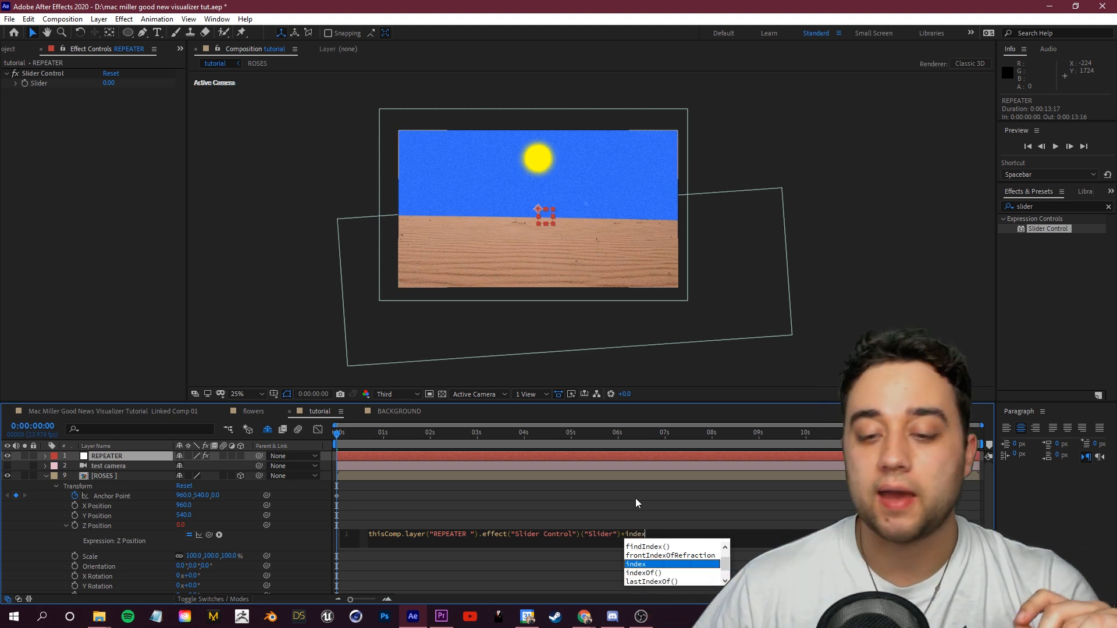
left_click(618, 509)
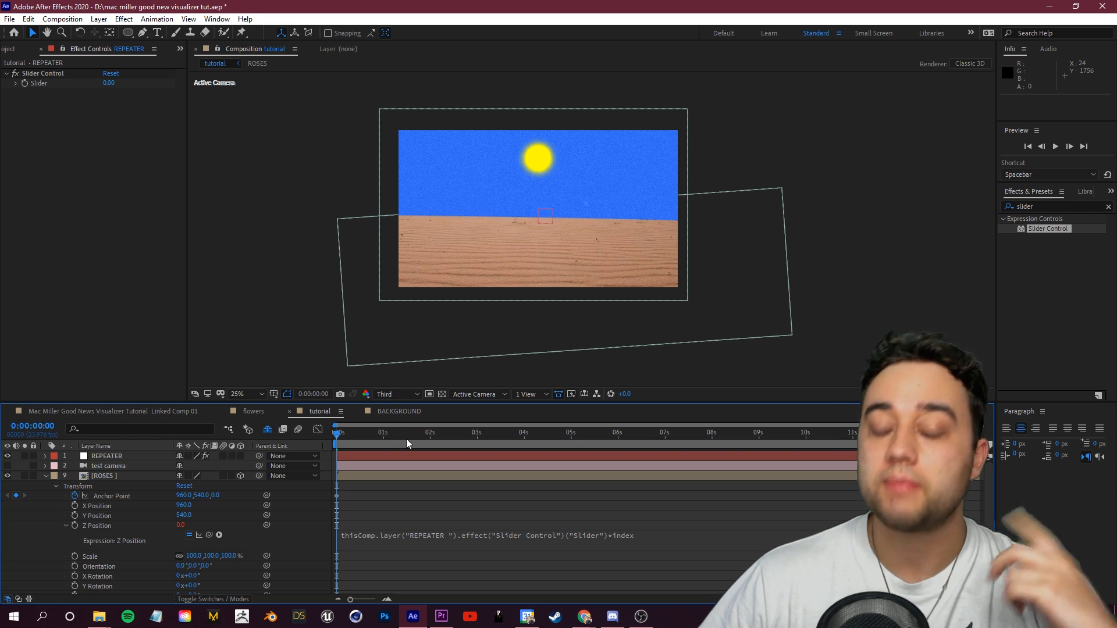
Step: Collapse the ROSES layer and duplicate it until there are ten ROSES layers
left_click(49, 477)
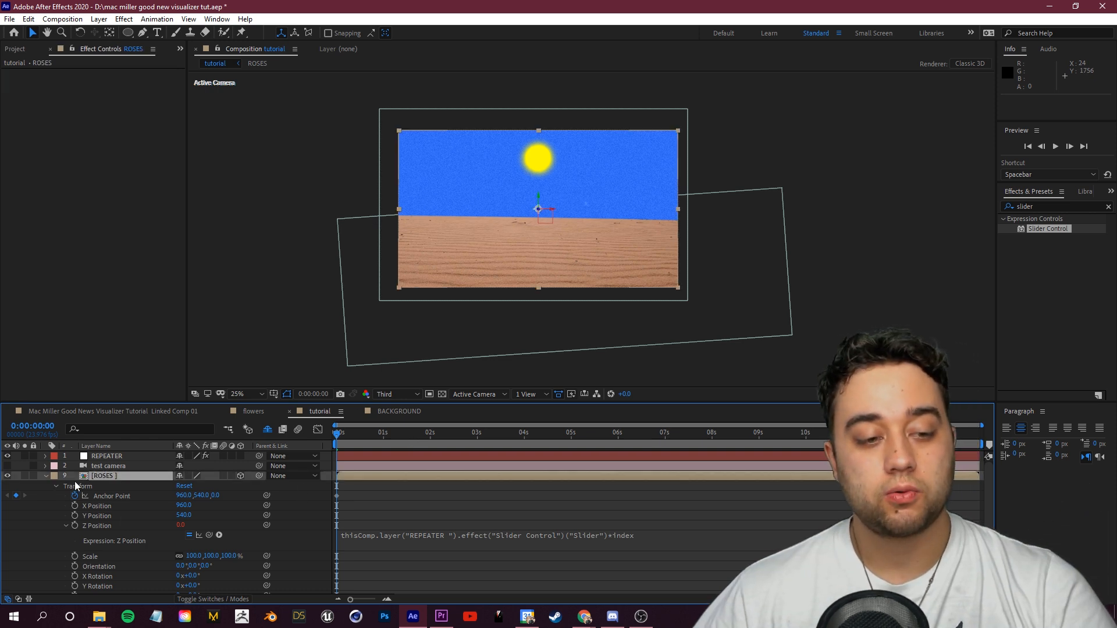
left_click(45, 476)
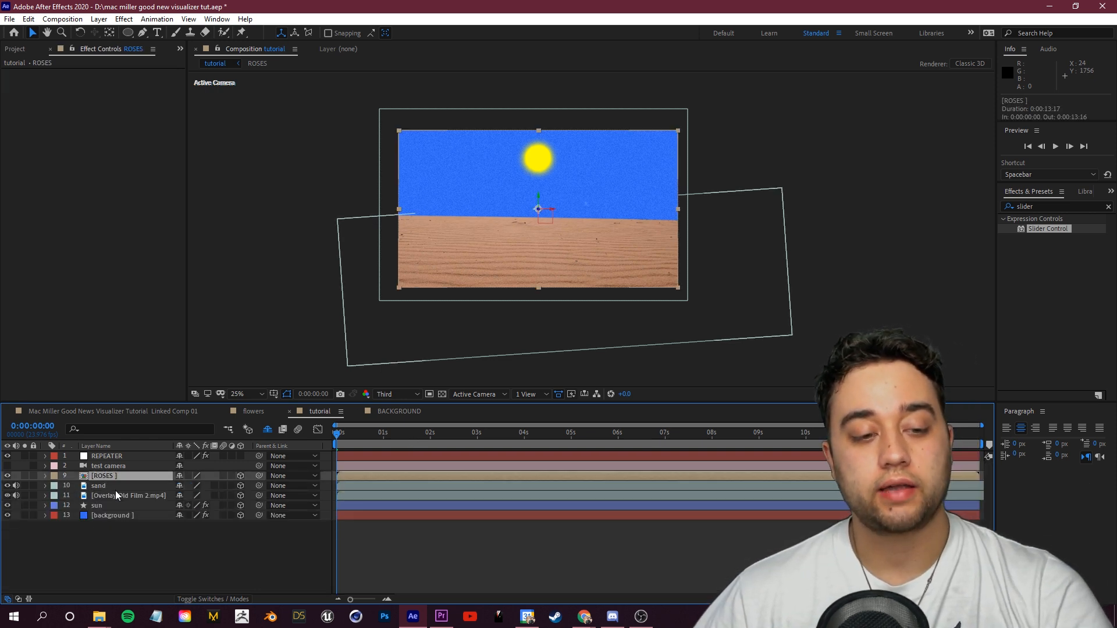
key("ctrl+d")
key("ctrl+d")
key("ctrl+d")
key("ctrl+d")
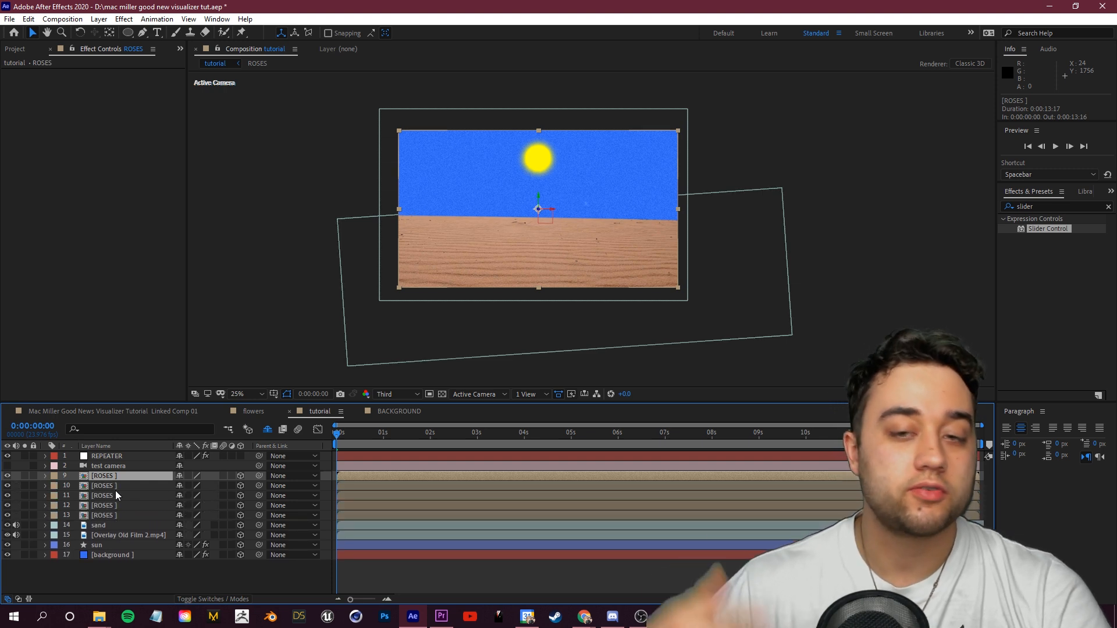
key("ctrl+d")
key("ctrl+d")
key("ctrl+d")
key("ctrl+d")
key("ctrl+d")
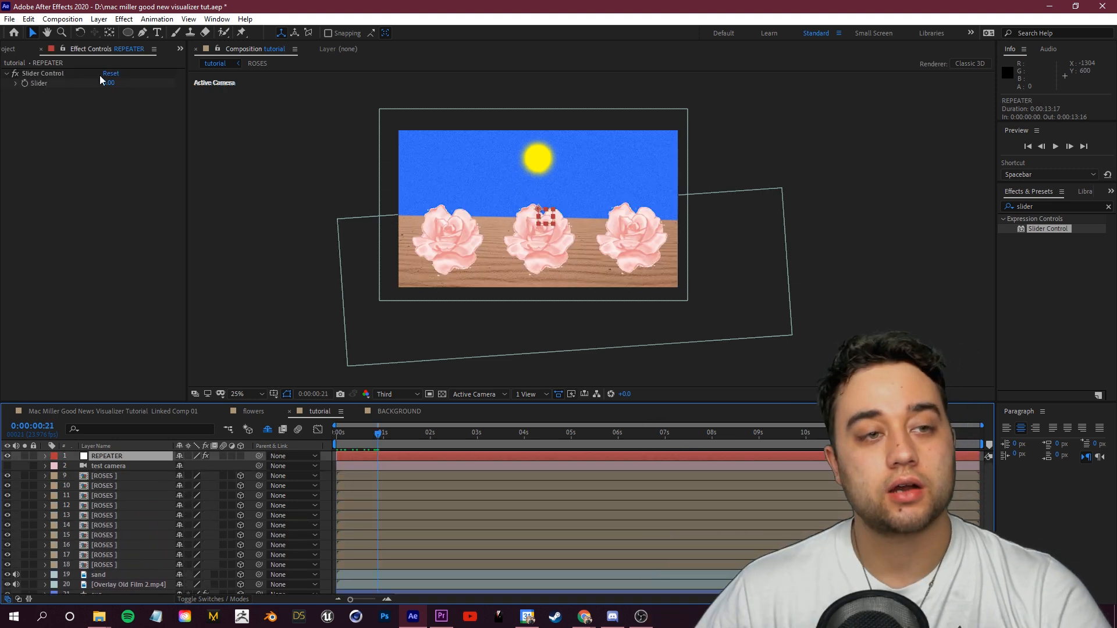
Step: Set the REPEATER slider value to 64
left_click_drag(108, 83, 149, 99)
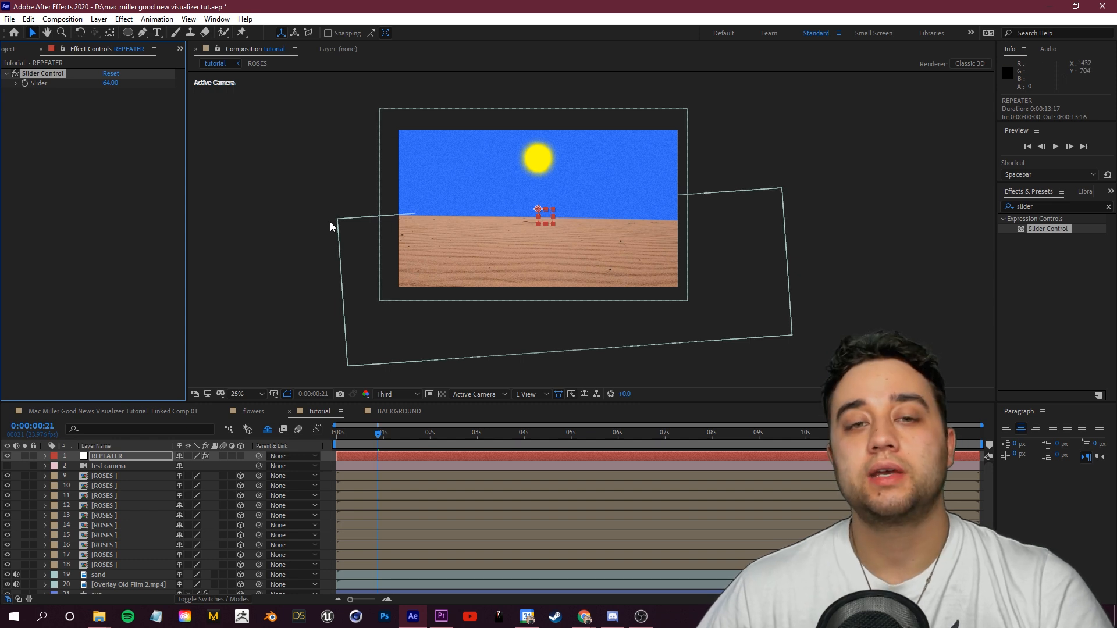
scroll(127, 550, "down", 2)
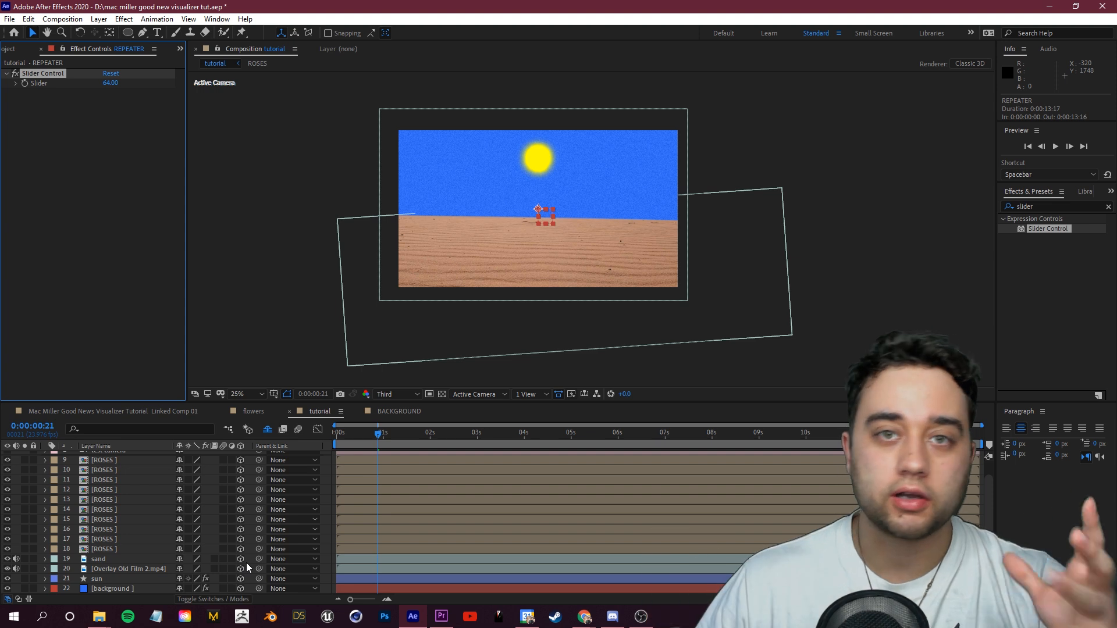
Step: Pre-compose the sand, film overlay, sun and background layers into a composition named background
left_click(99, 559)
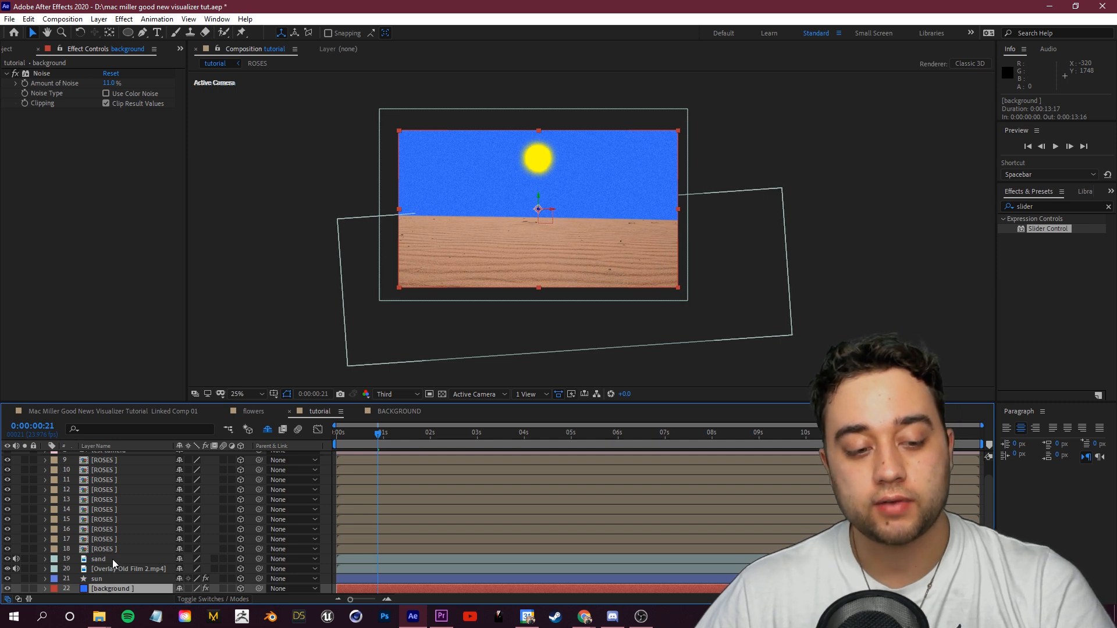
left_click(113, 559, "shift")
right_click(111, 559)
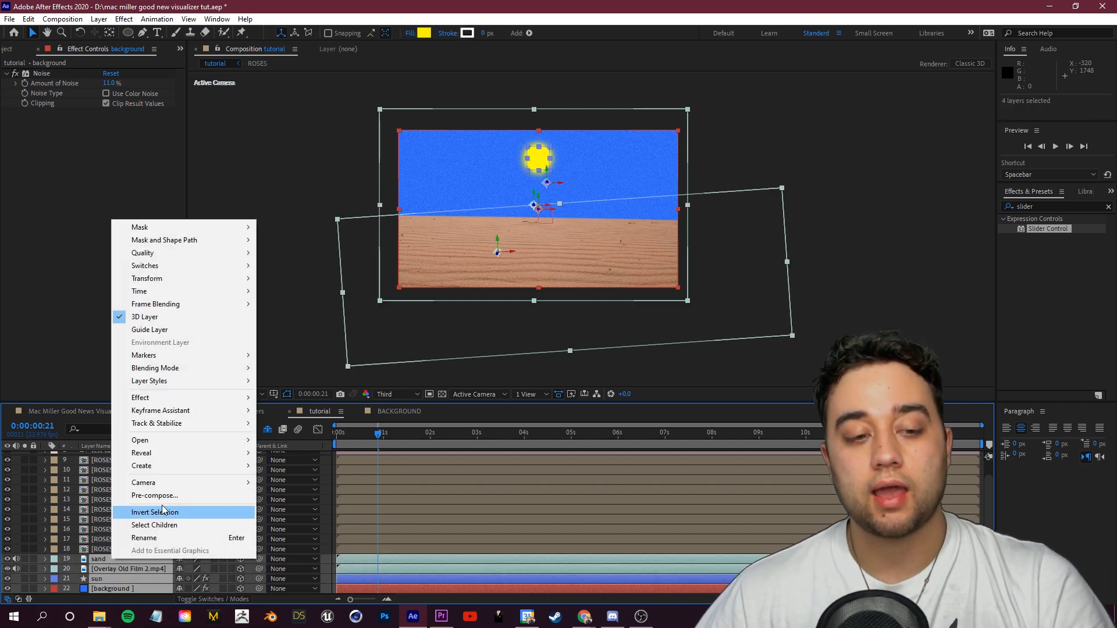
left_click(184, 497)
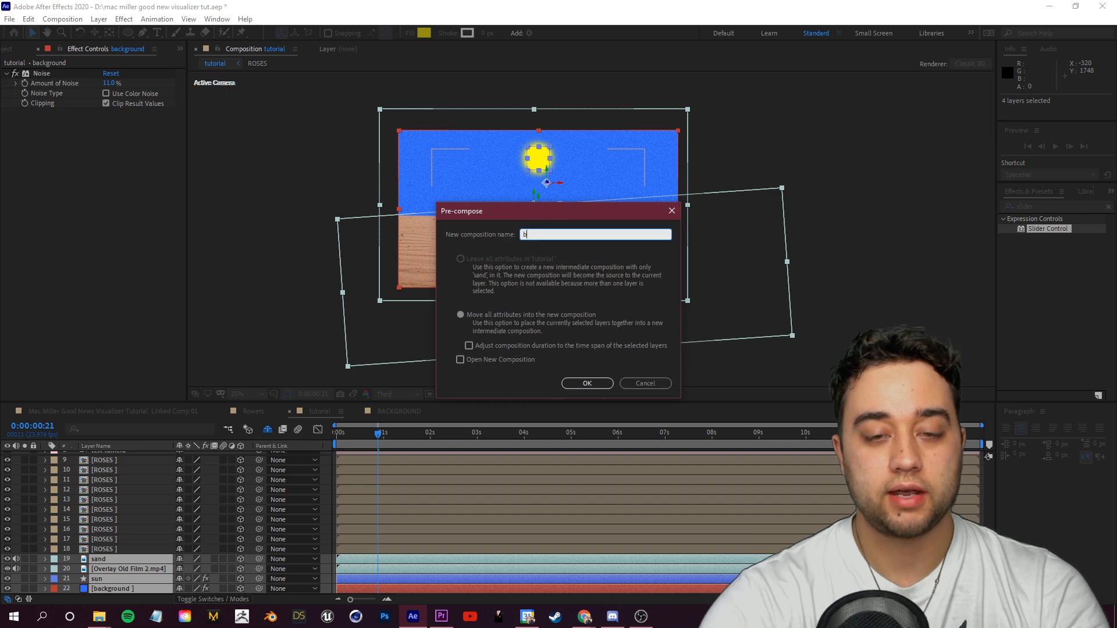
type("background")
left_click(587, 383)
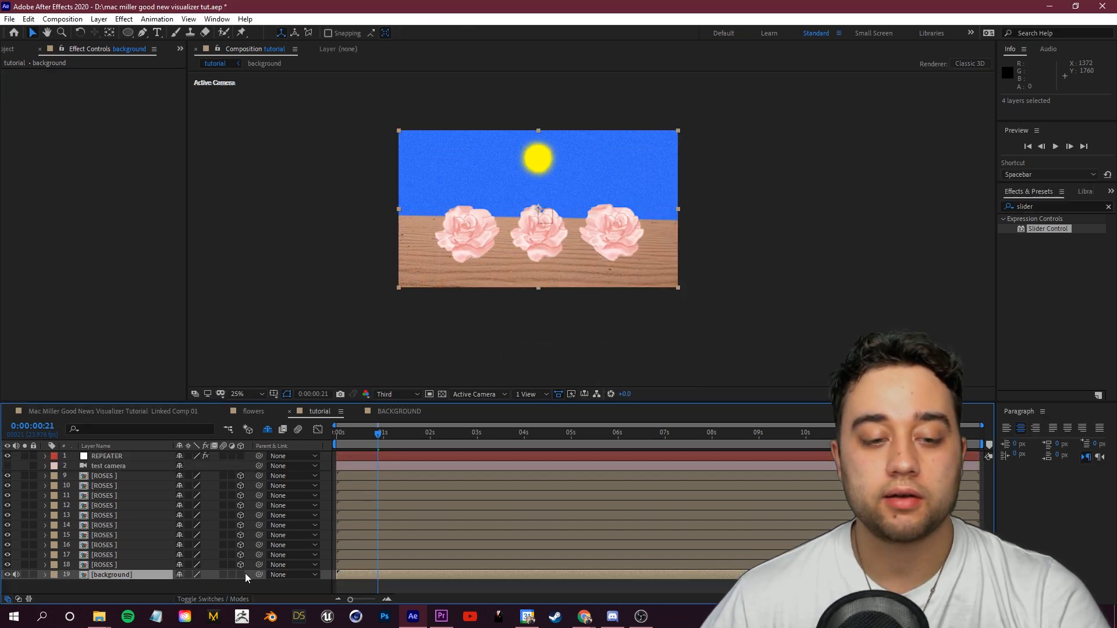
Step: Scrub the REPEATER slider to spread the rose copies in depth and preview the result around one second
mouse_move(376, 428)
left_mouse_down()
mouse_move(389, 432)
mouse_move(375, 433)
left_mouse_up()
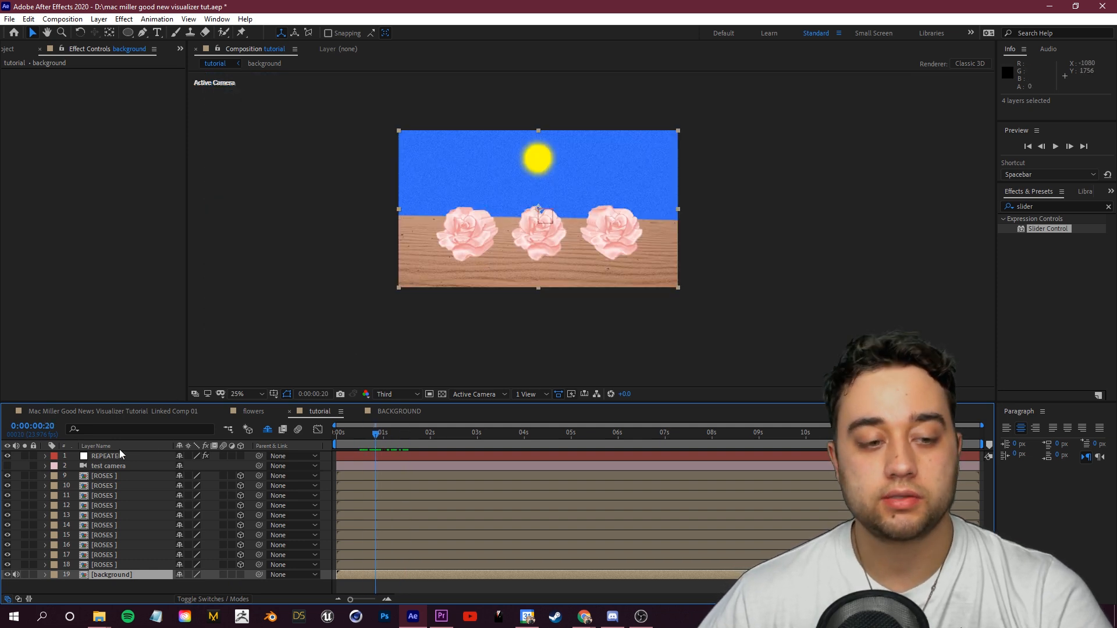
left_click(109, 456)
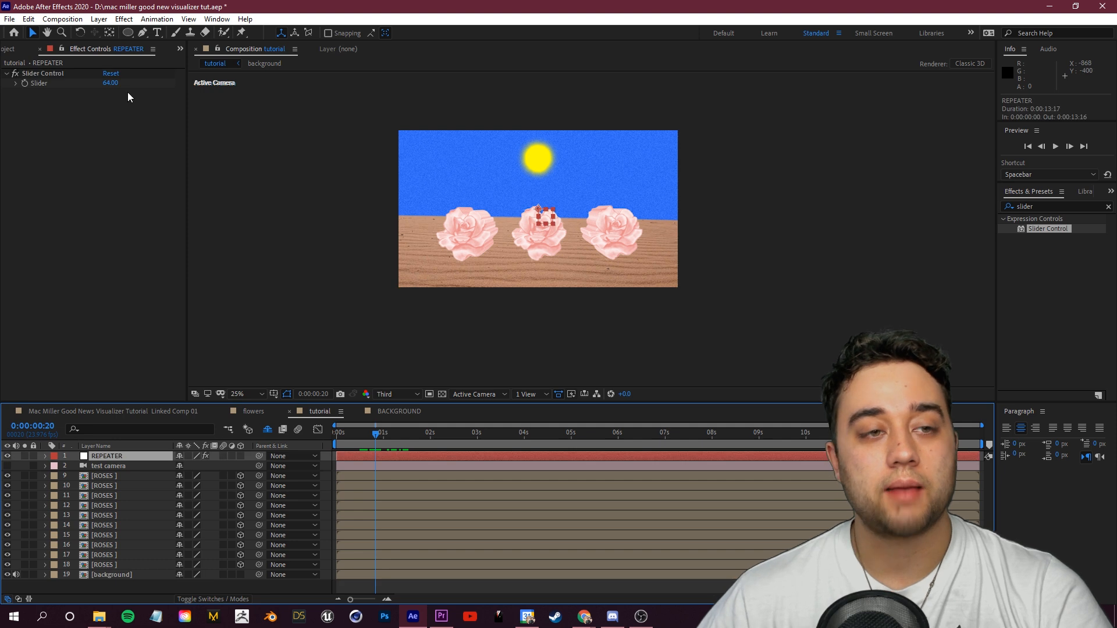
mouse_move(115, 84)
left_mouse_down()
mouse_move(466, 117)
mouse_move(272, 147)
left_mouse_up()
left_click_drag(353, 447, 405, 442)
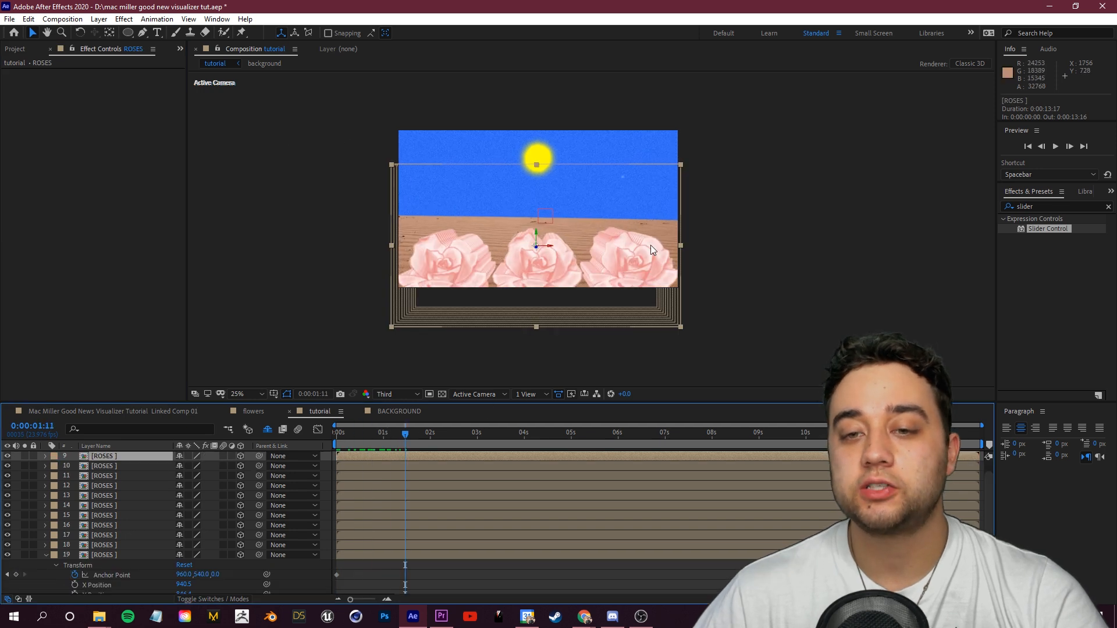
scroll(629, 280, "up", 2)
scroll(627, 279, "up", 3)
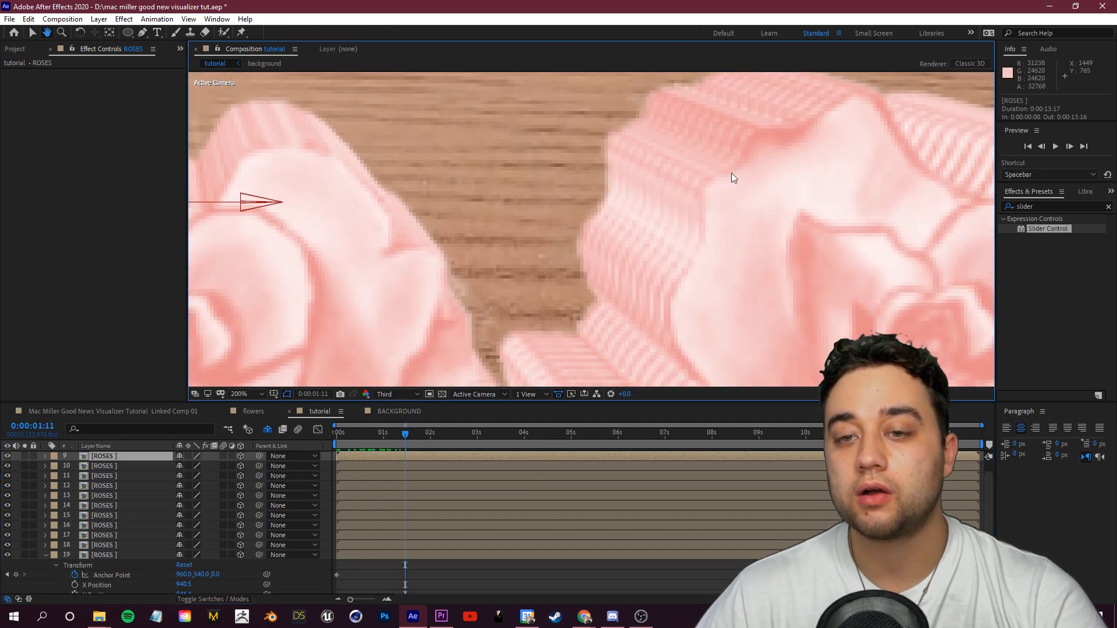
scroll(604, 263, "down", 3)
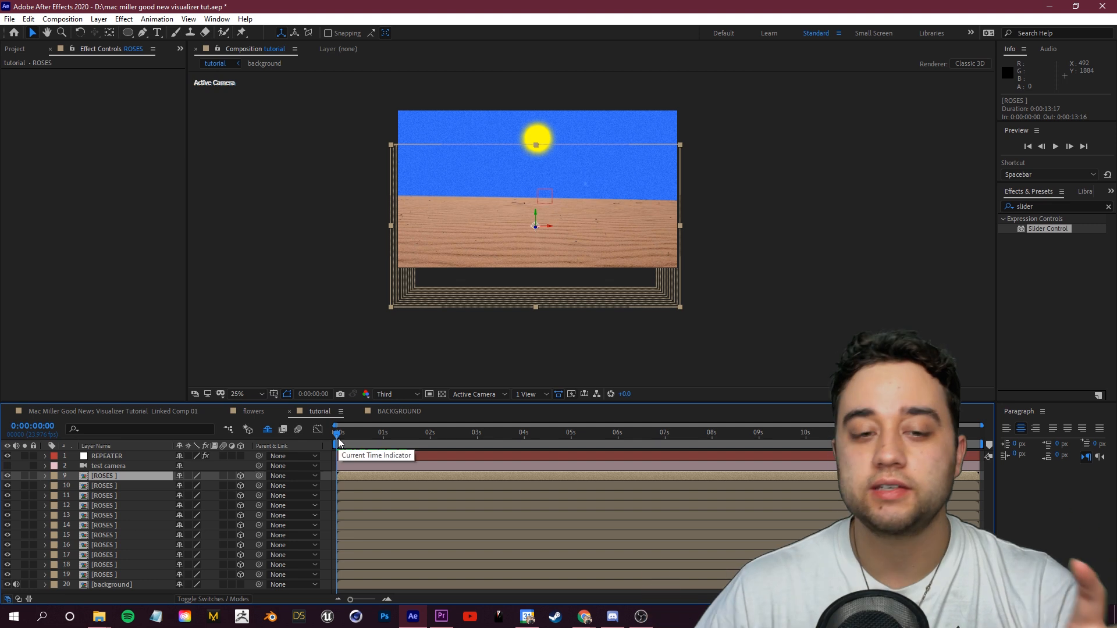
mouse_move(341, 443)
left_mouse_down()
mouse_move(404, 441)
mouse_move(332, 445)
left_mouse_up()
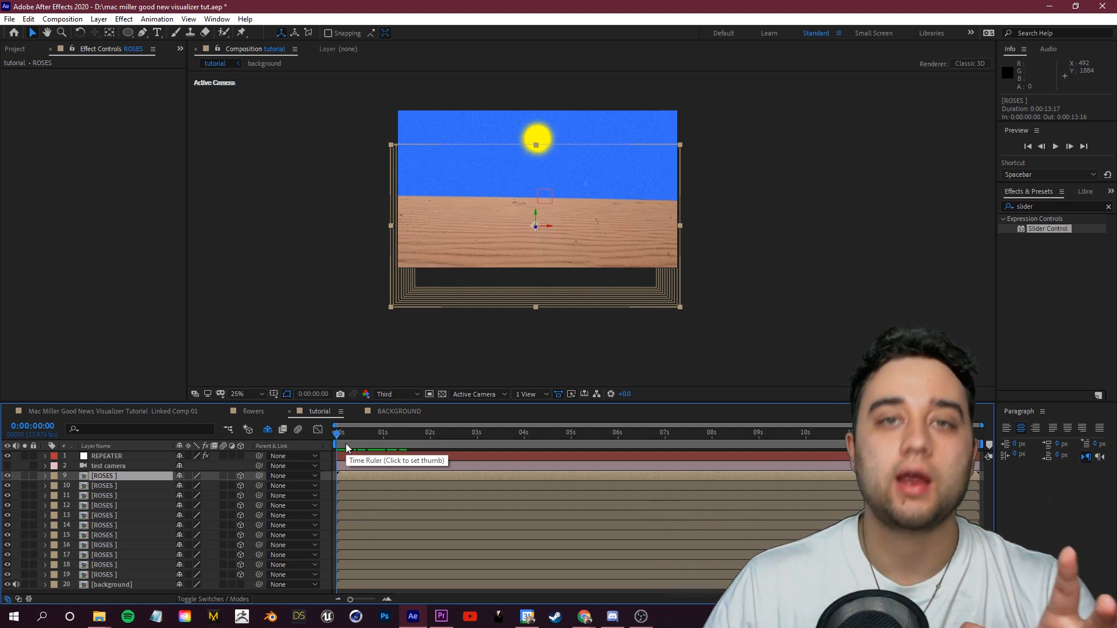
Step: Offset the ROSES copies' anchor point depth in -1000 increments, from -1000 up to -9000 for the farthest copy
left_click(124, 566)
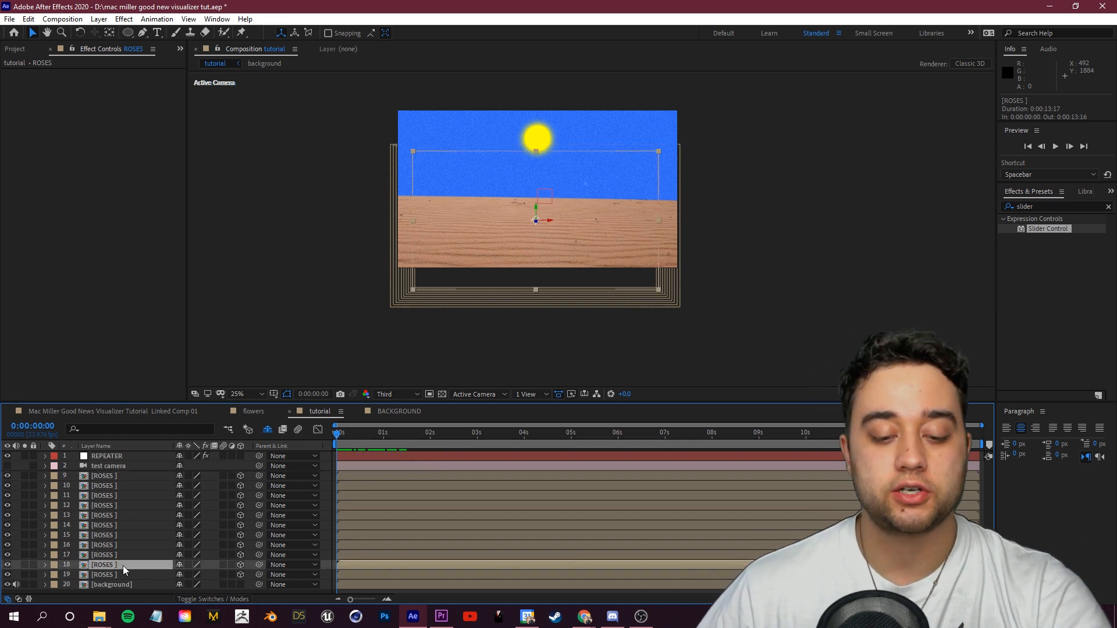
key("a")
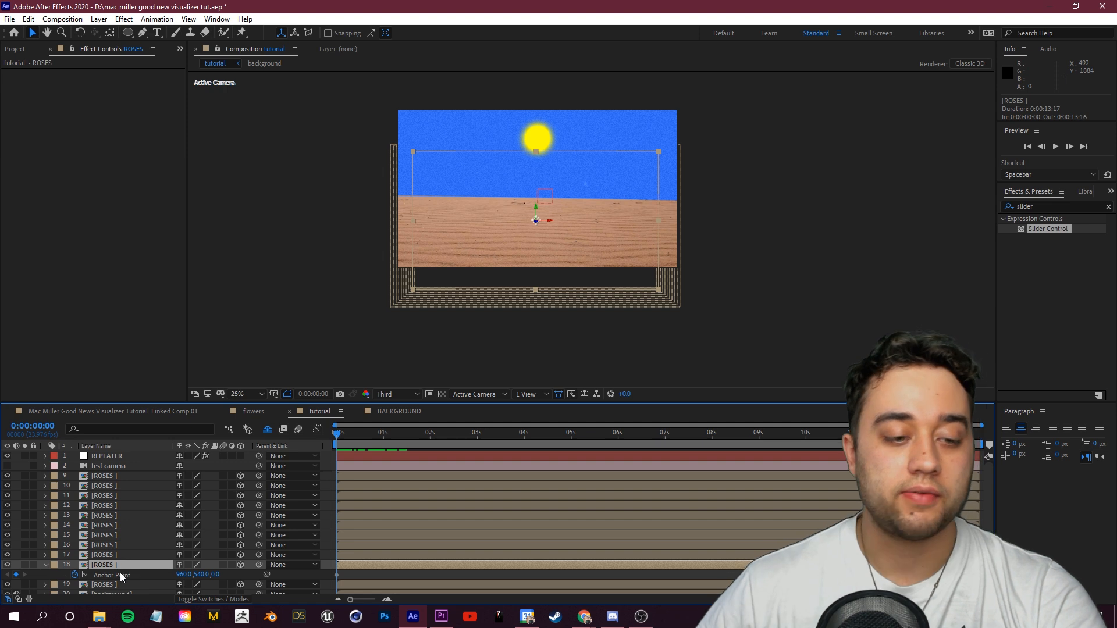
key("ctrl+z")
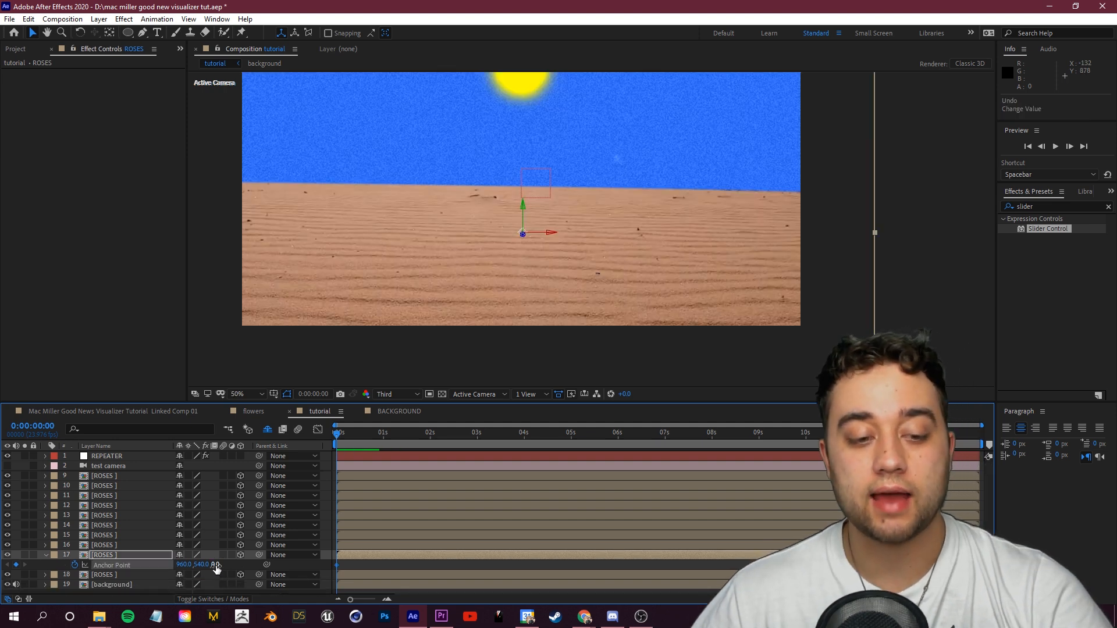
key("BackSpace")
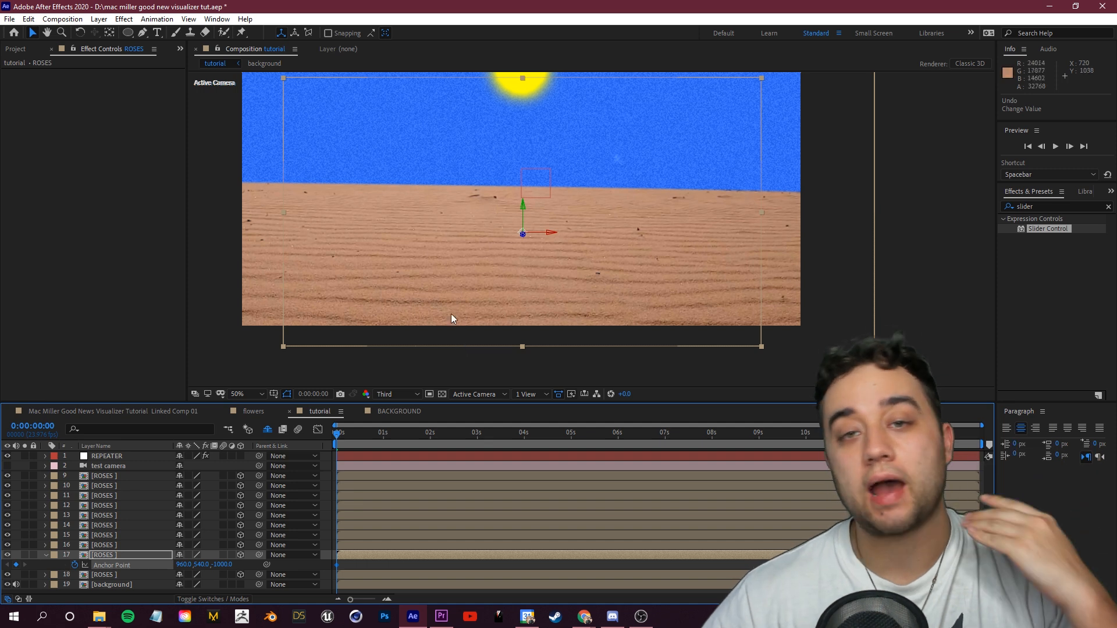
left_click(106, 547)
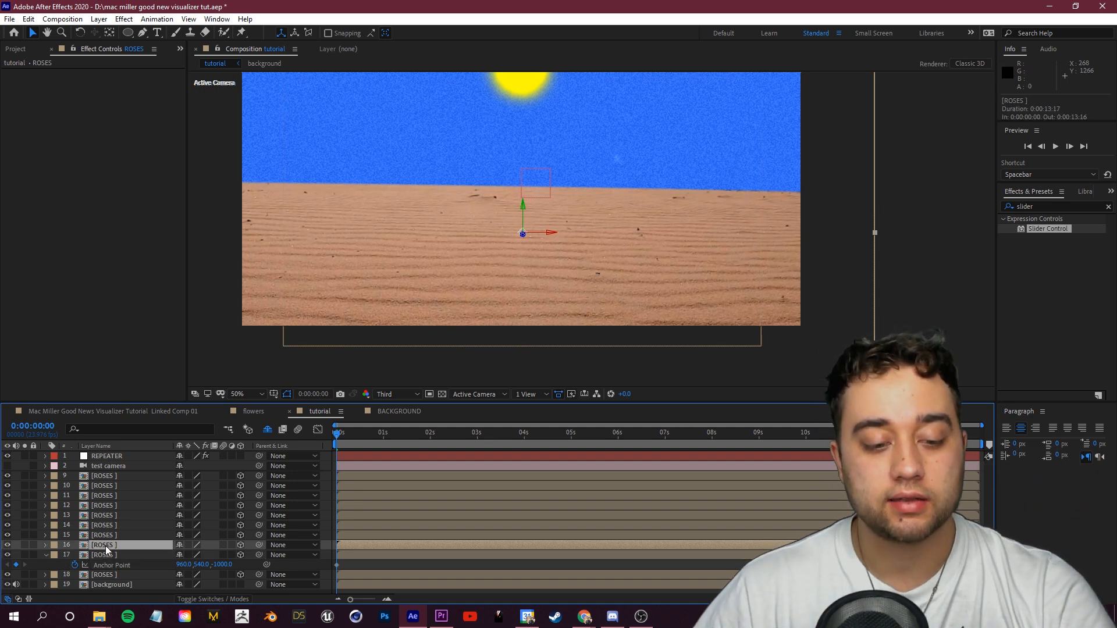
key("a")
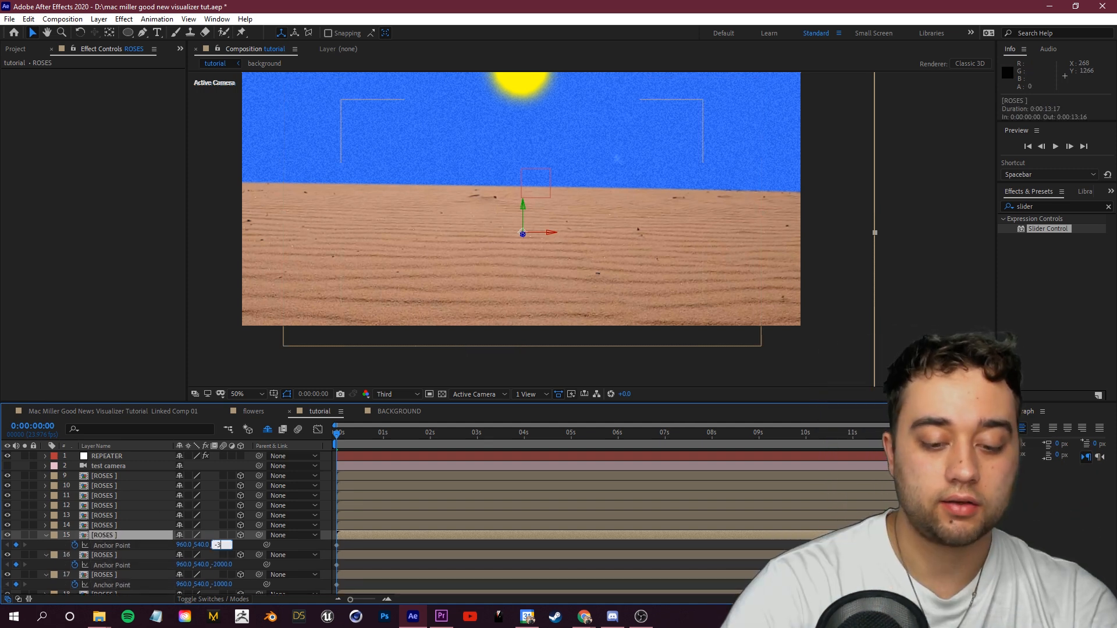
type("-3000")
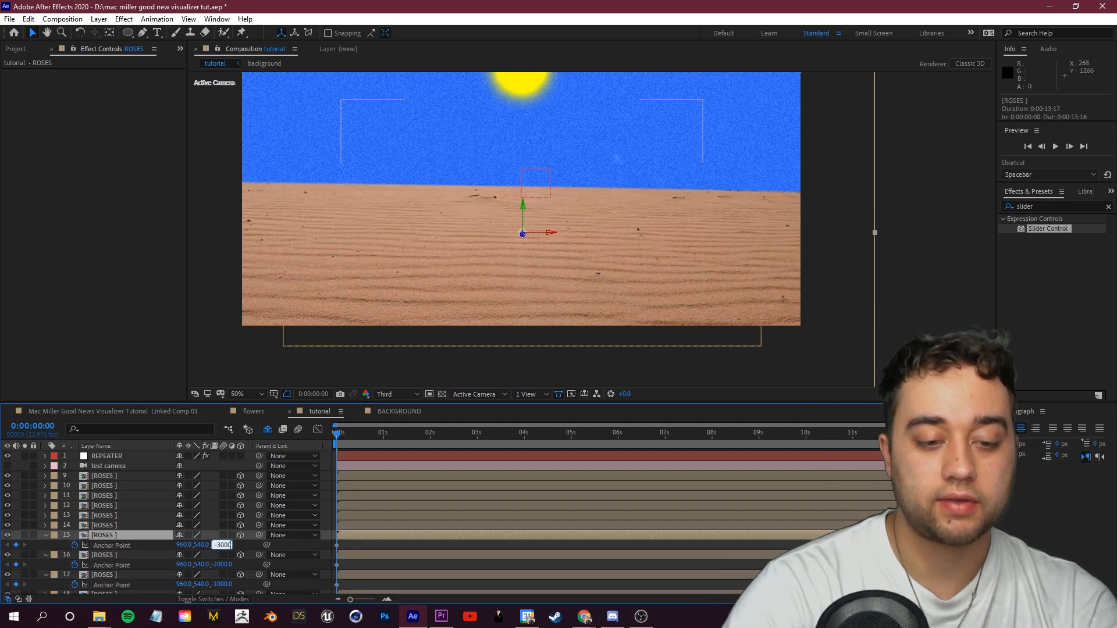
key("Return")
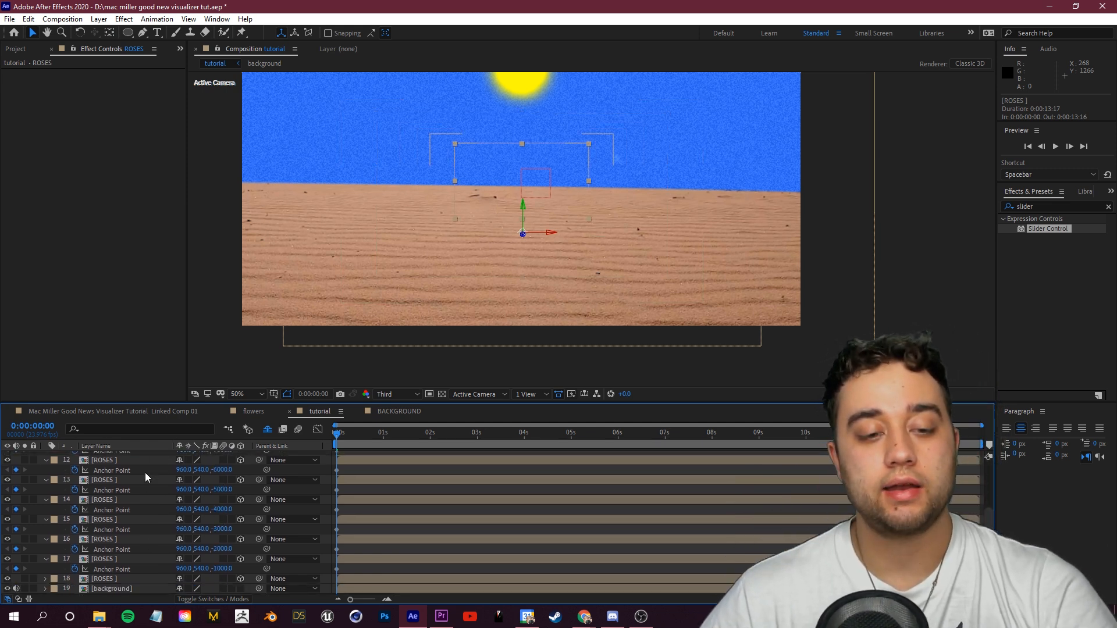
Step: Collapse all layers and preview the rows of roses spread along the desert
key("ctrl+a")
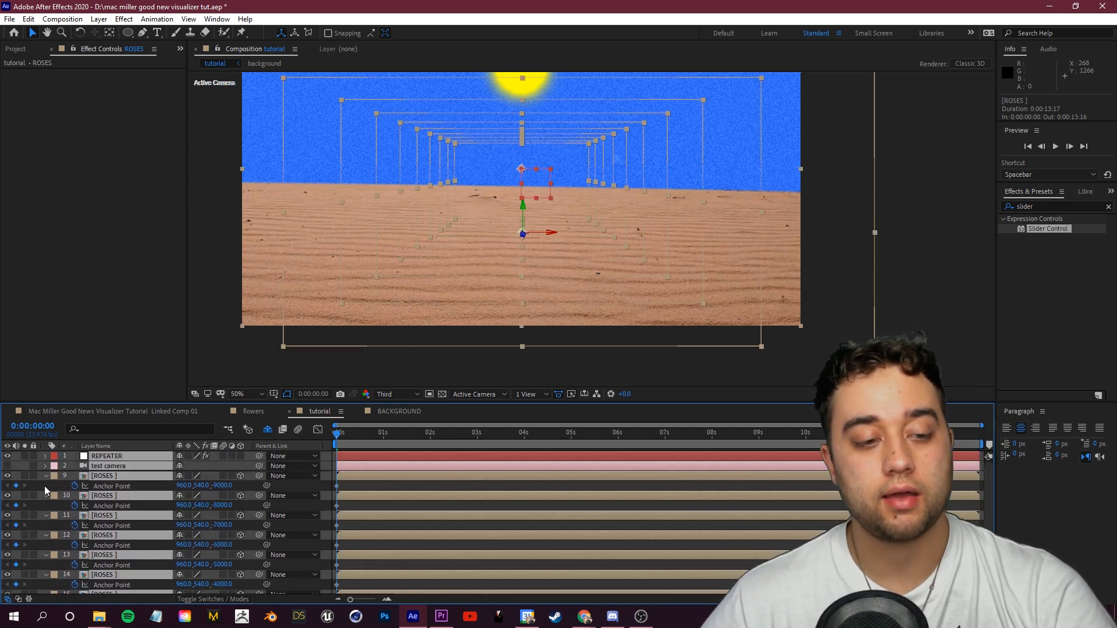
left_click(47, 476)
left_click(116, 578)
left_click(347, 439)
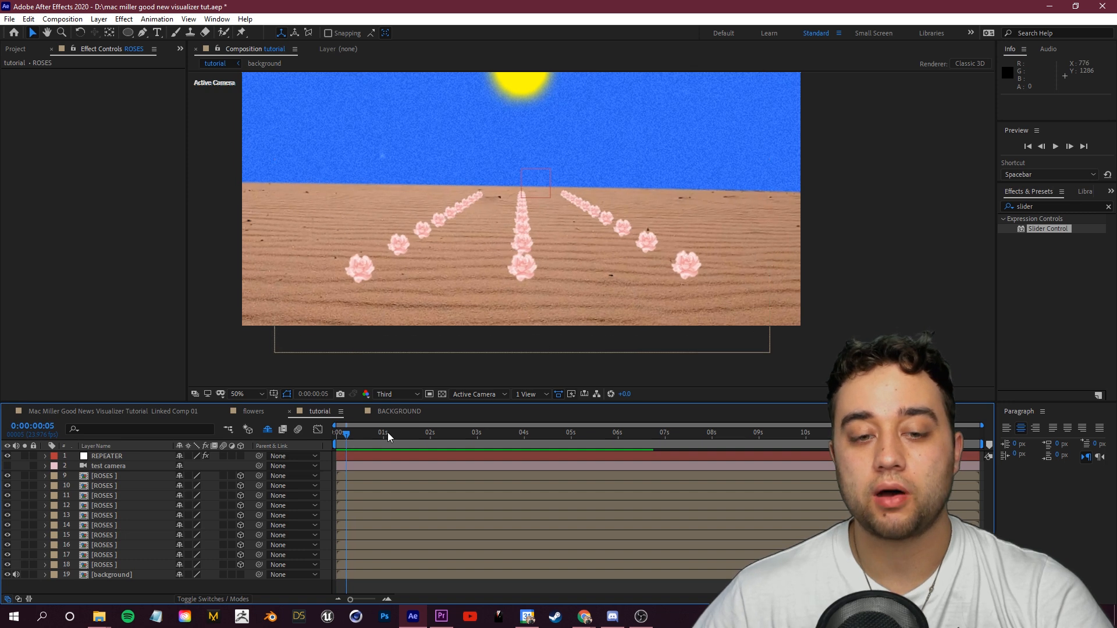
left_click_drag(353, 435, 316, 438)
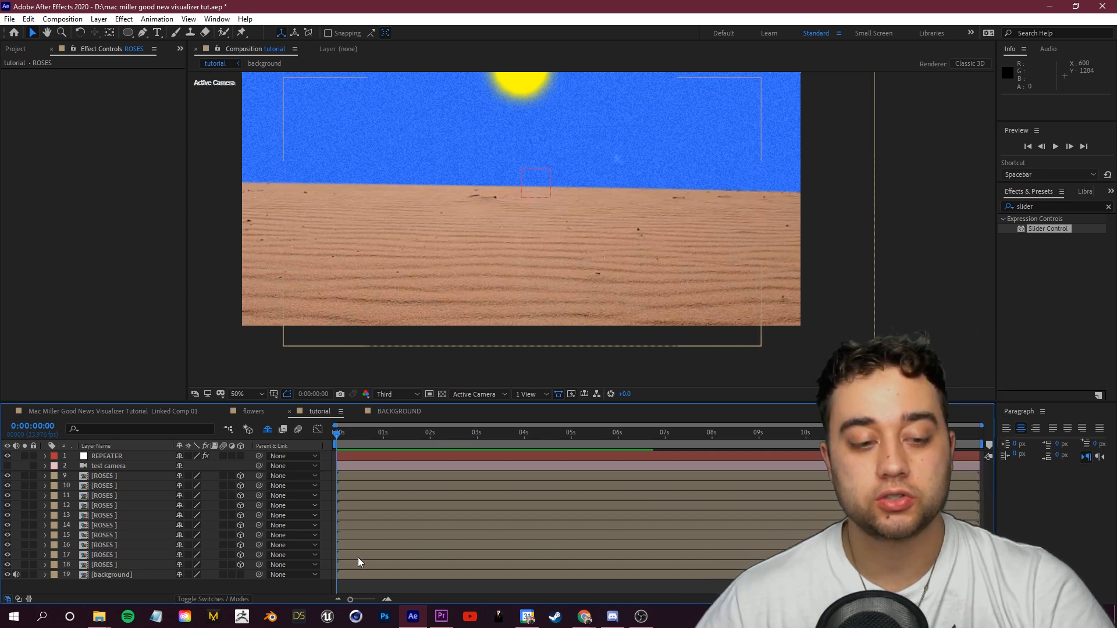
left_click_drag(353, 554, 478, 534)
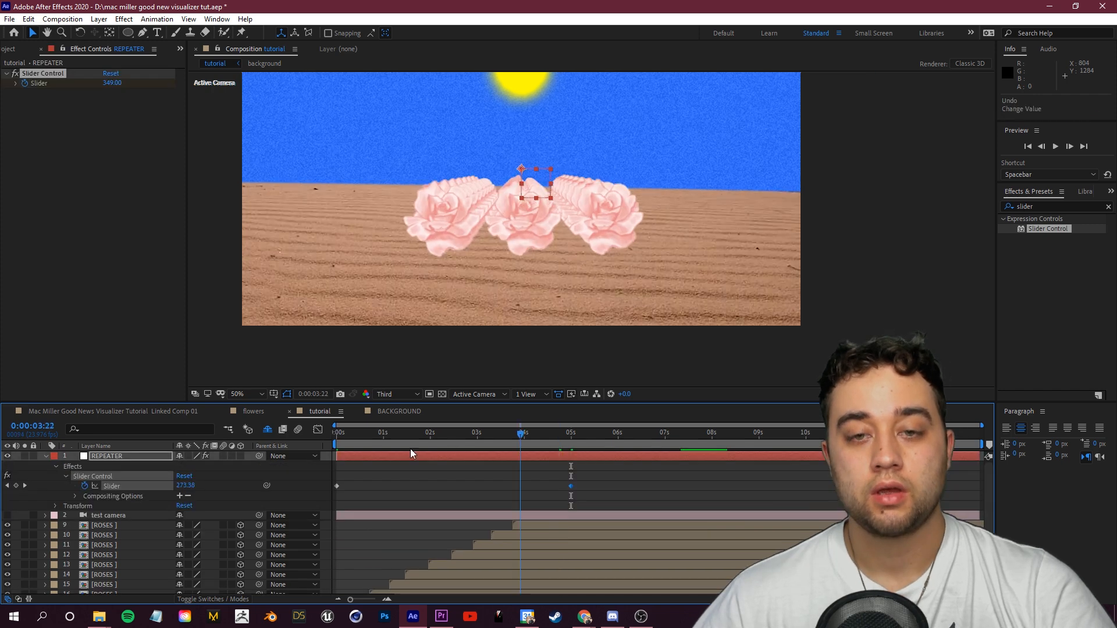
key("space")
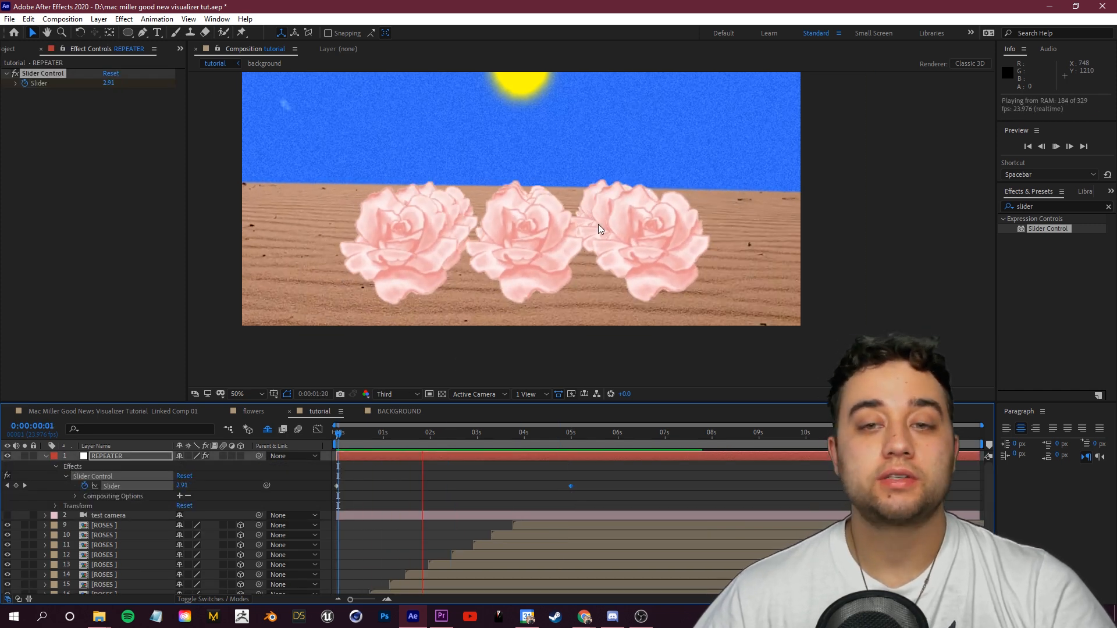
key("space")
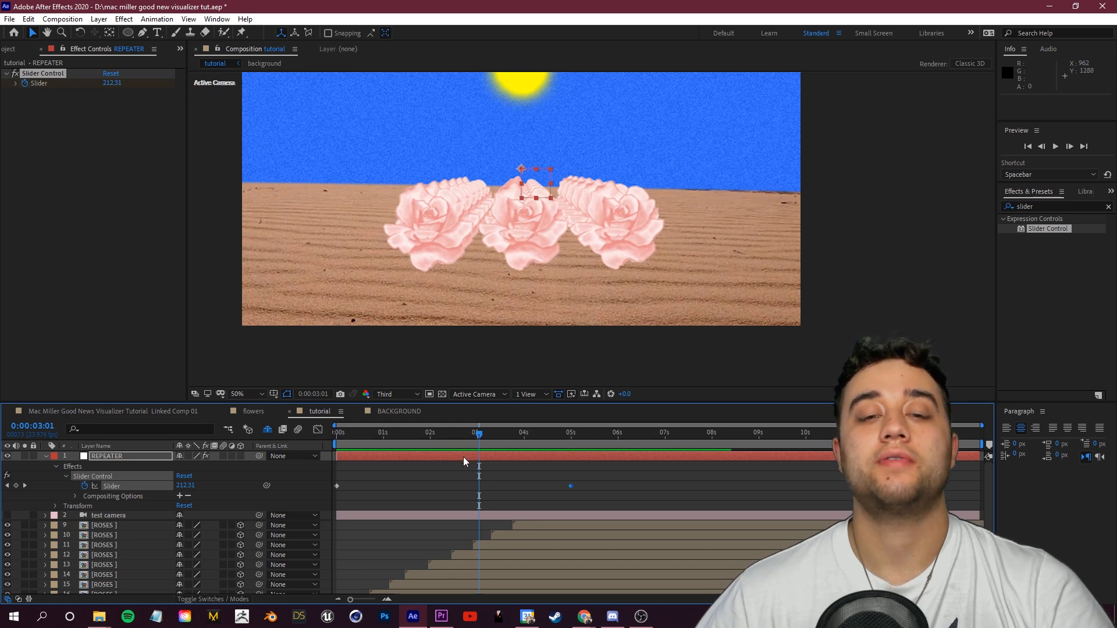
Step: Set the REPEATER slider keyframe at 5 seconds to -218
left_click_drag(479, 435, 273, 460)
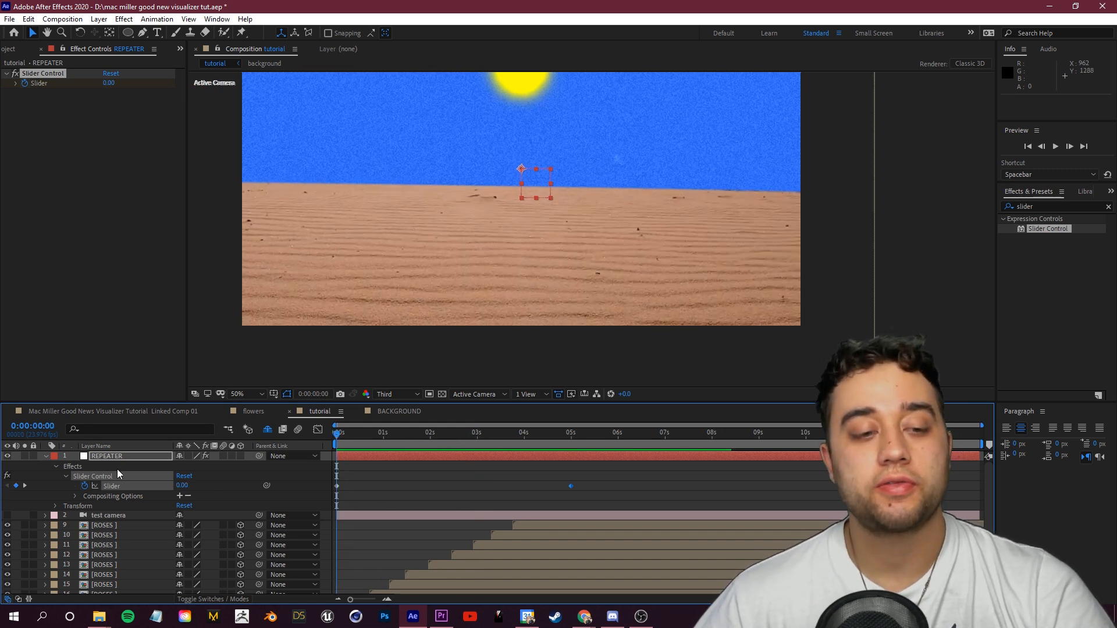
left_click(117, 456)
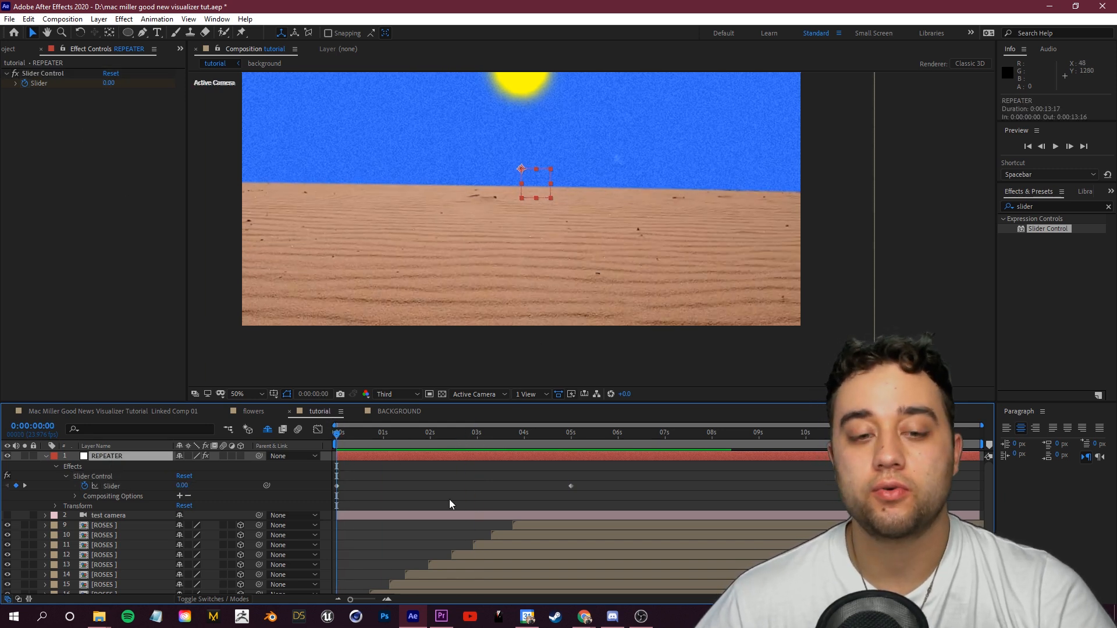
left_click_drag(346, 436, 569, 467)
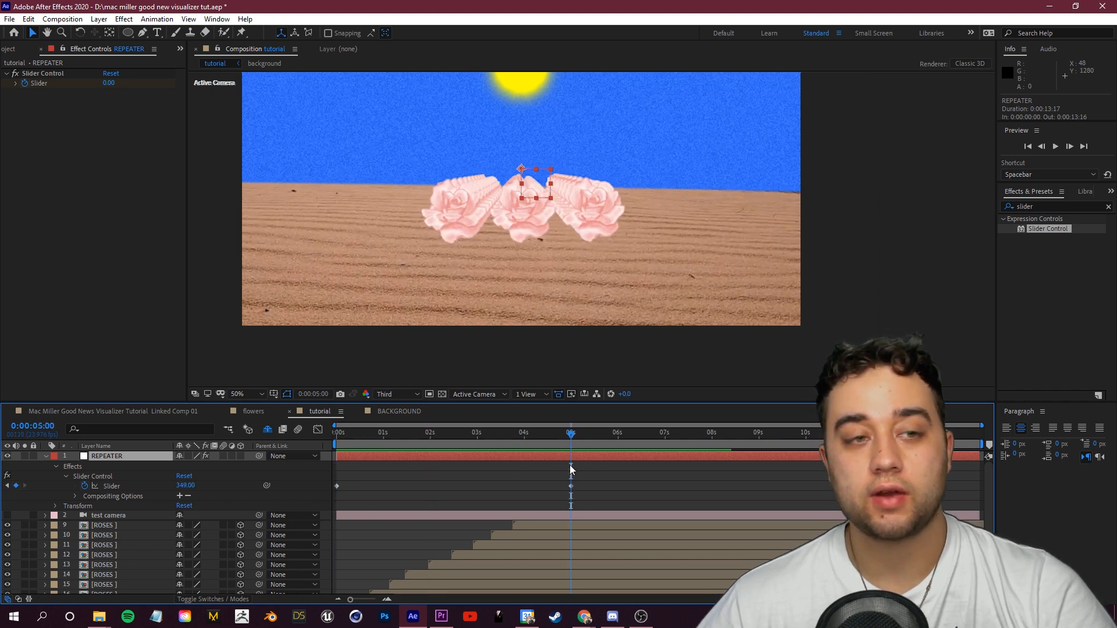
left_click(121, 84)
type("140")
key("Return")
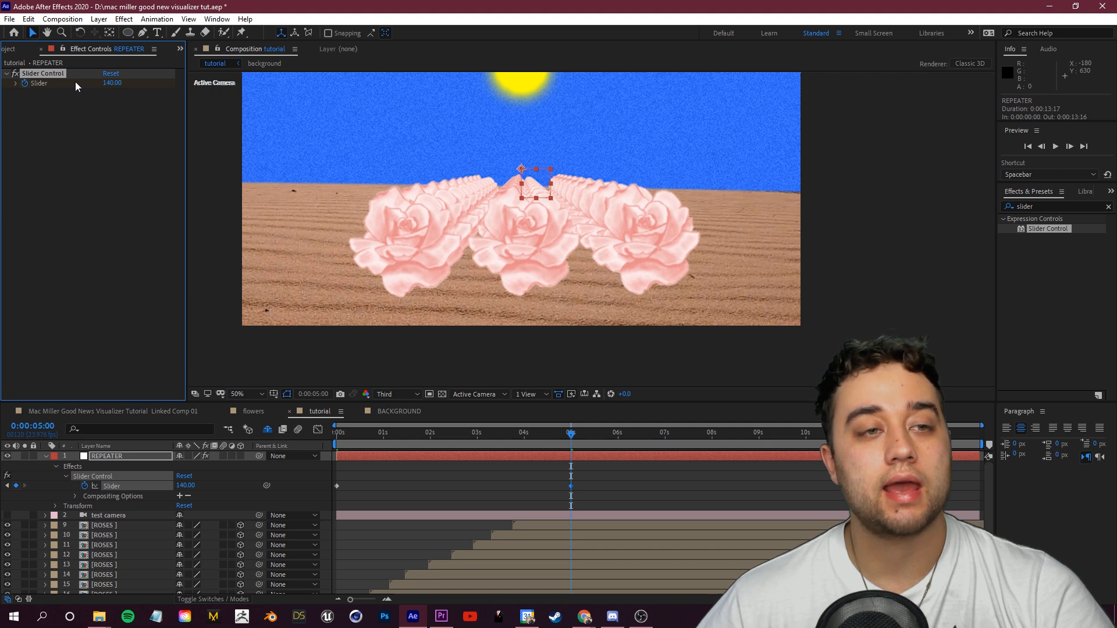
left_click_drag(108, 83, 2, 88)
left_click_drag(117, 86, 29, 102)
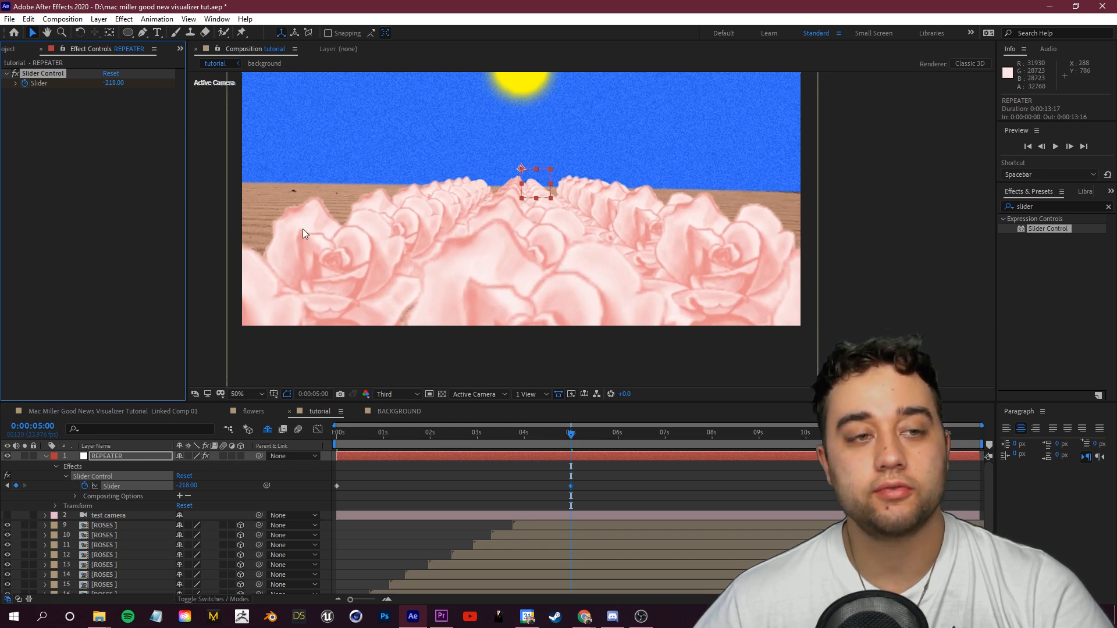
Step: Preview the roses animation from the start of the timeline
key("space")
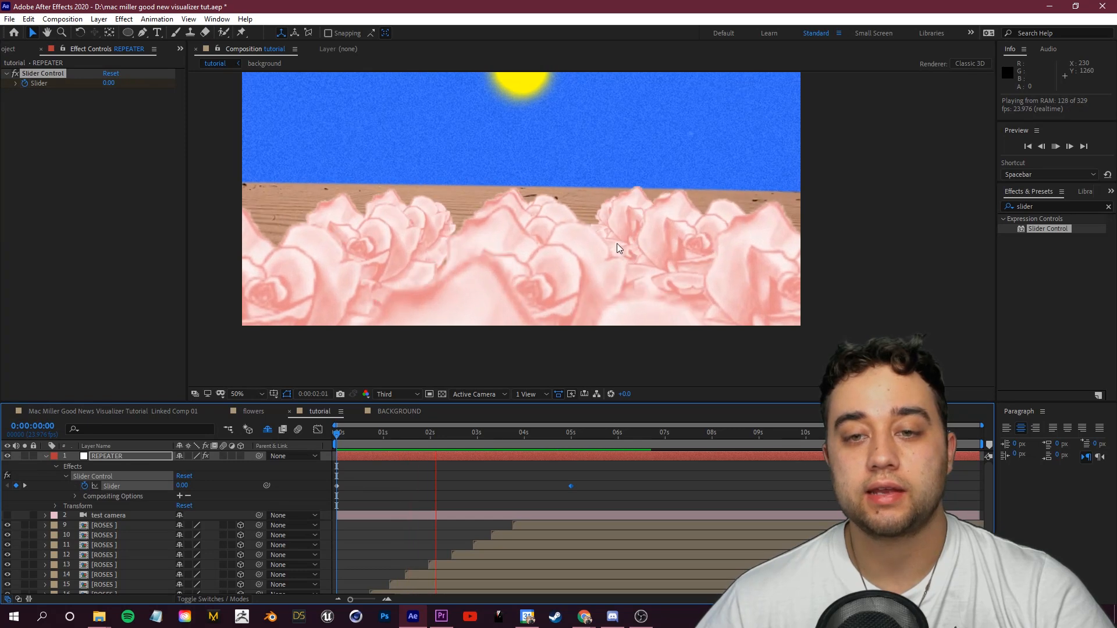
scroll(553, 215, "down", 2)
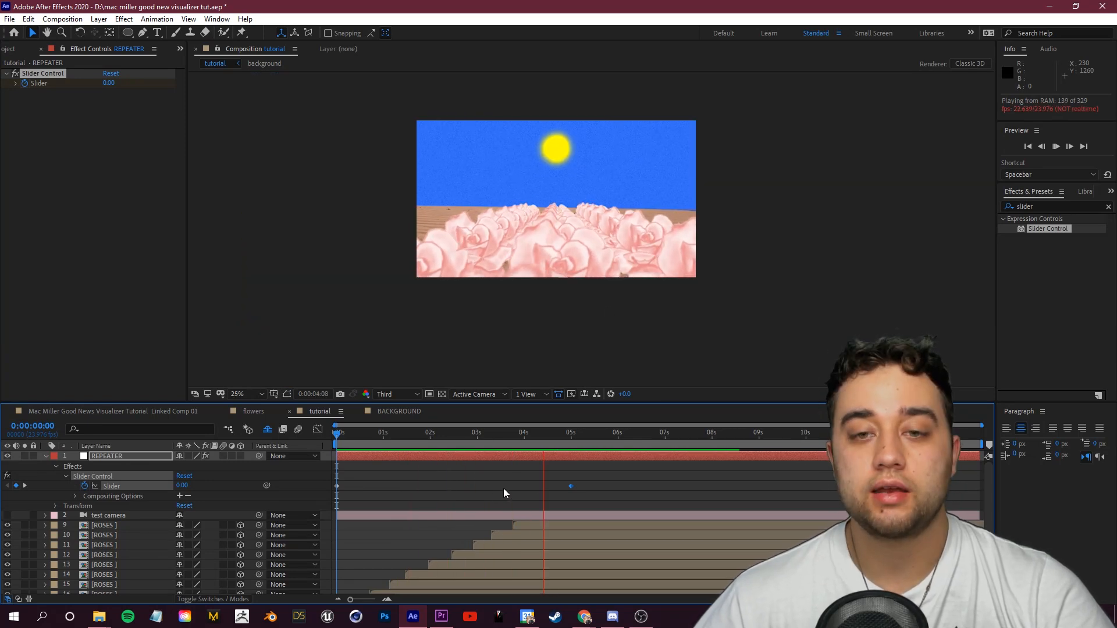
left_click(570, 436)
left_click_drag(569, 442, 571, 444)
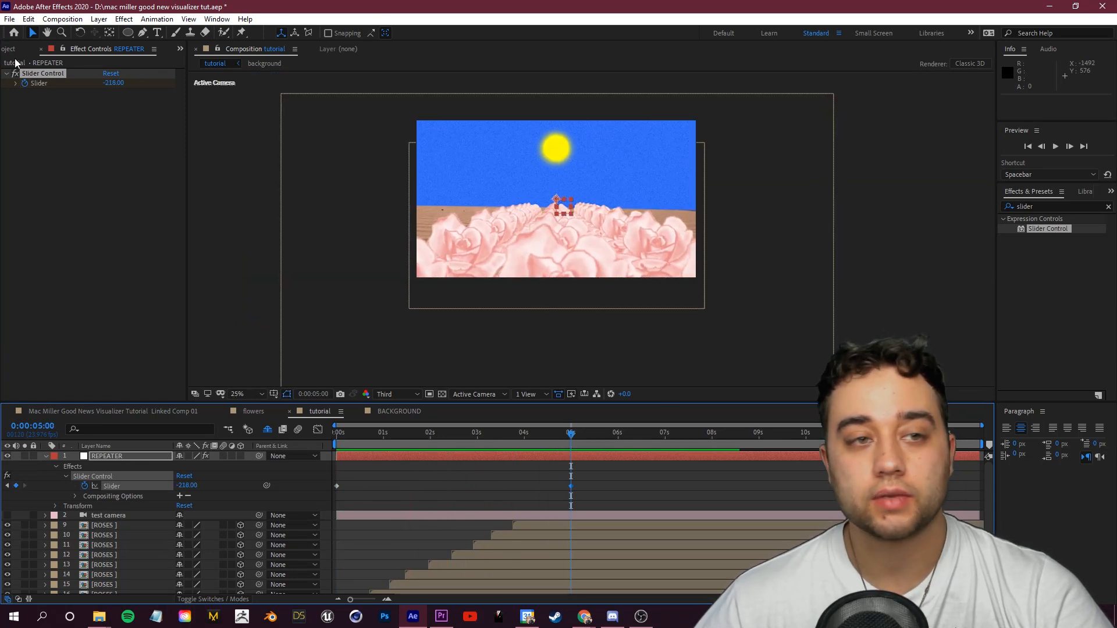
left_click_drag(113, 84, 6, 105)
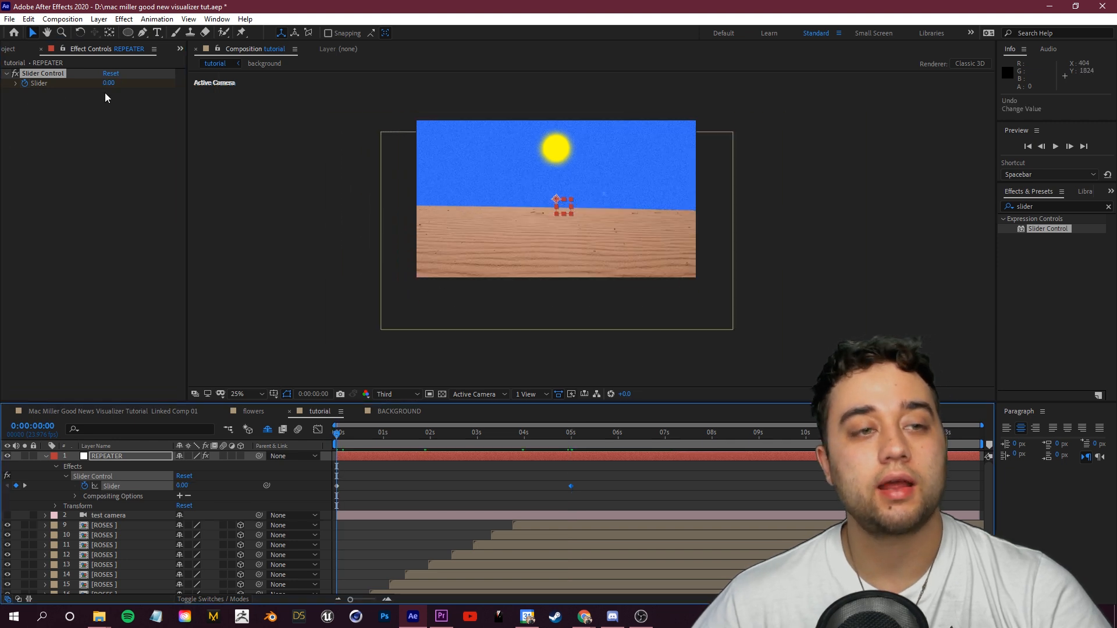
left_click_drag(342, 444, 567, 461)
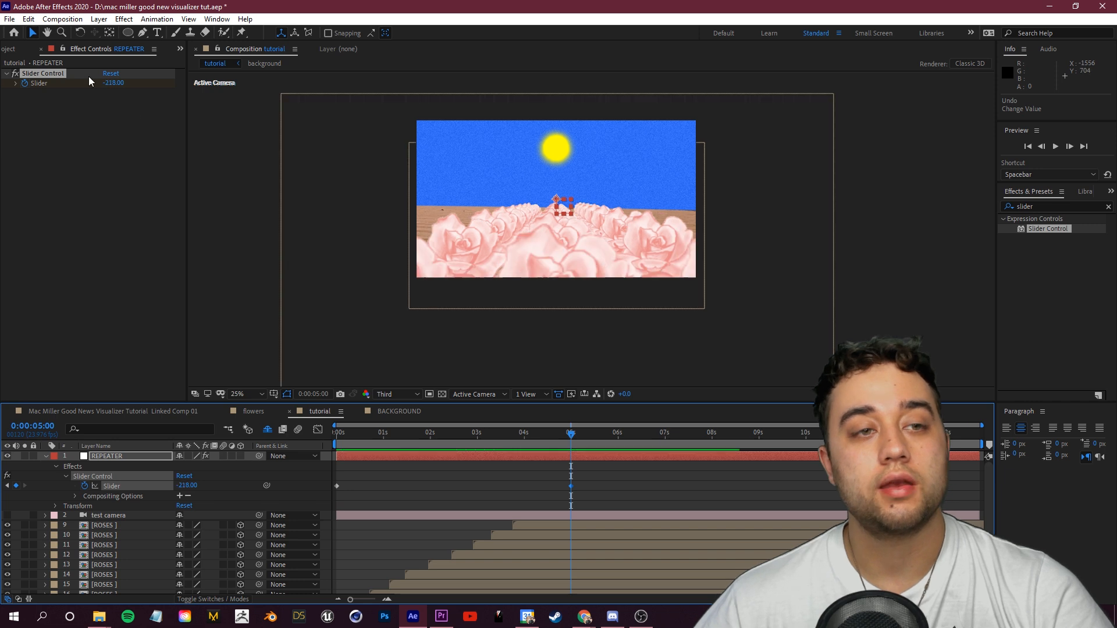
key("Home")
key("space")
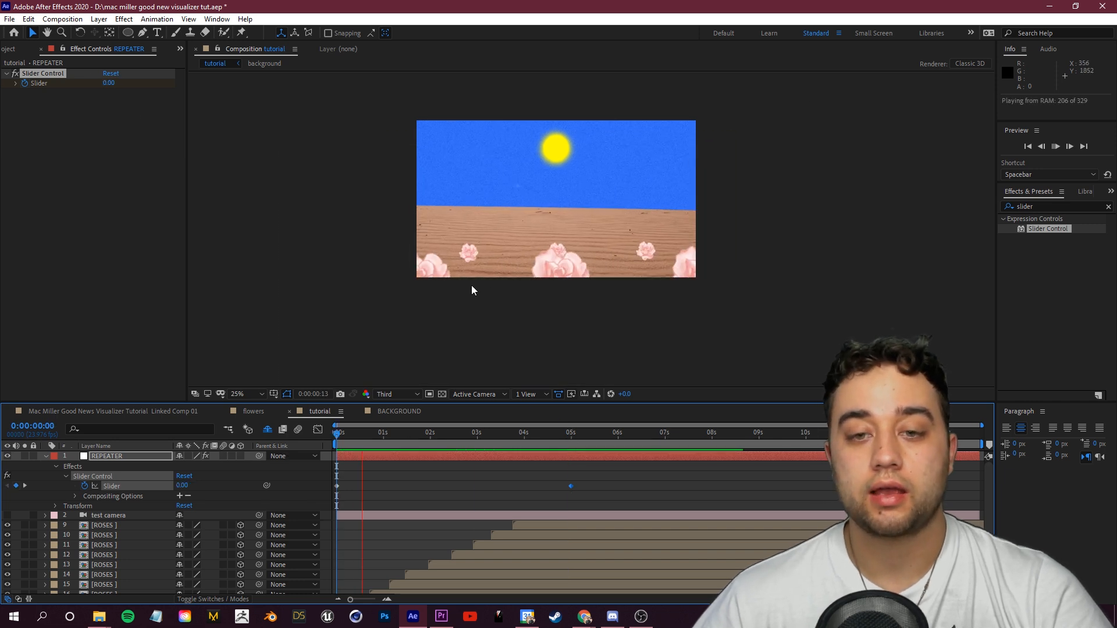
key("space")
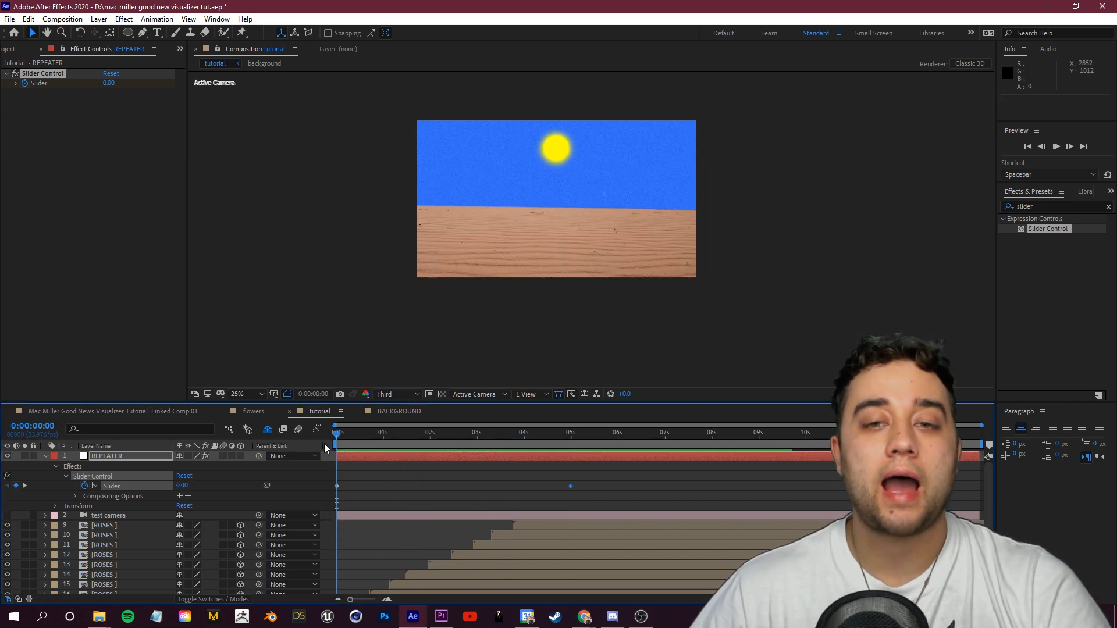
left_click(415, 483)
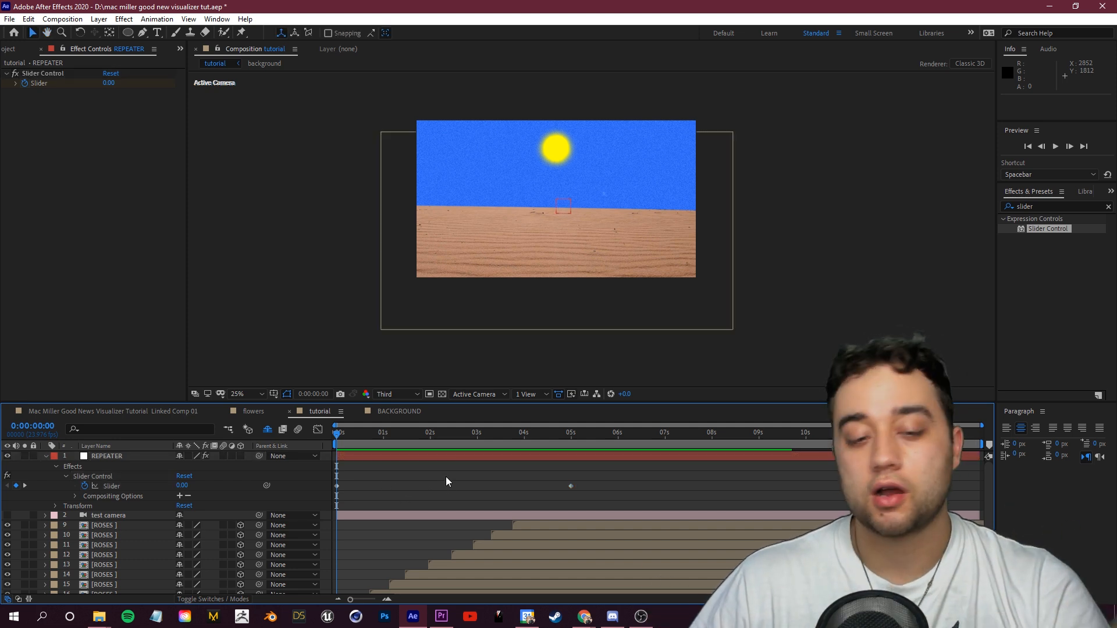
key("space")
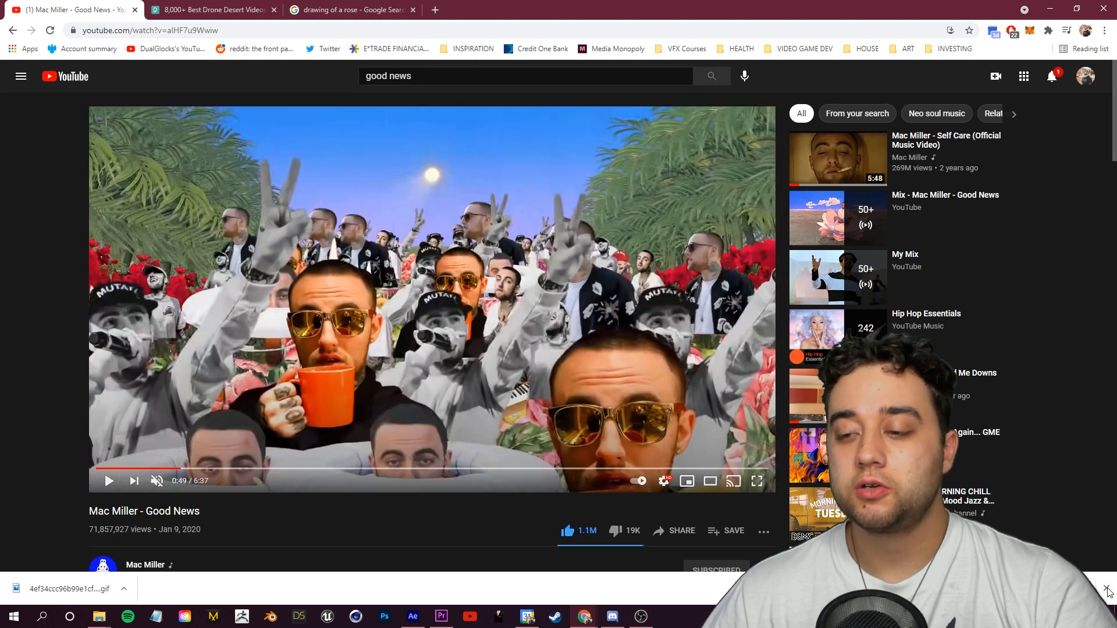
Step: Switch to the browser and review the Good News music video for reference
left_click(1106, 588)
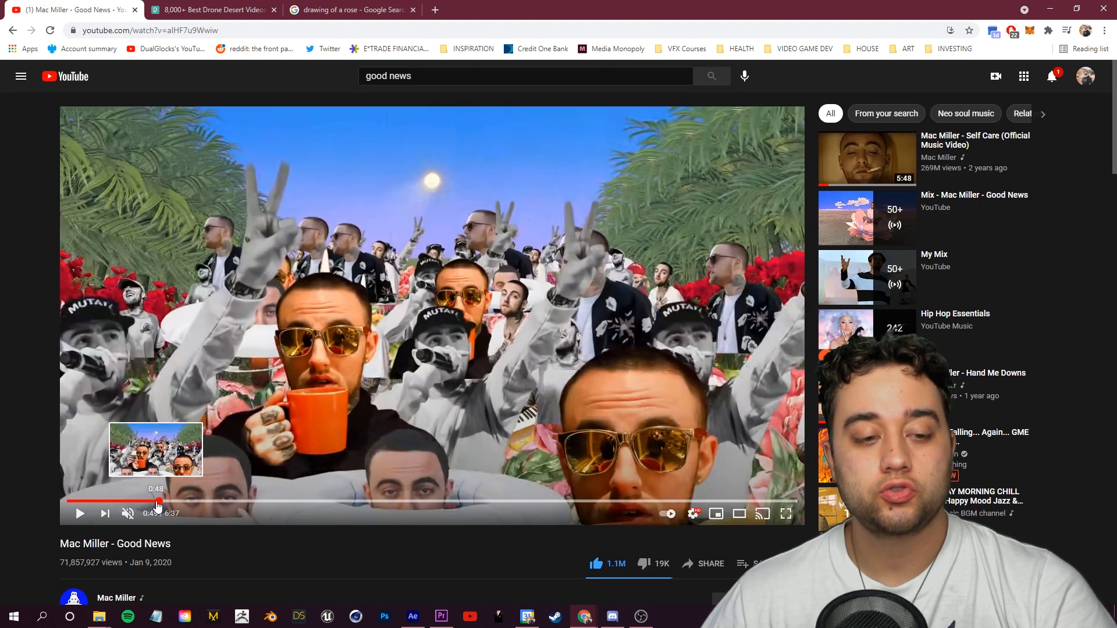
left_click(154, 502)
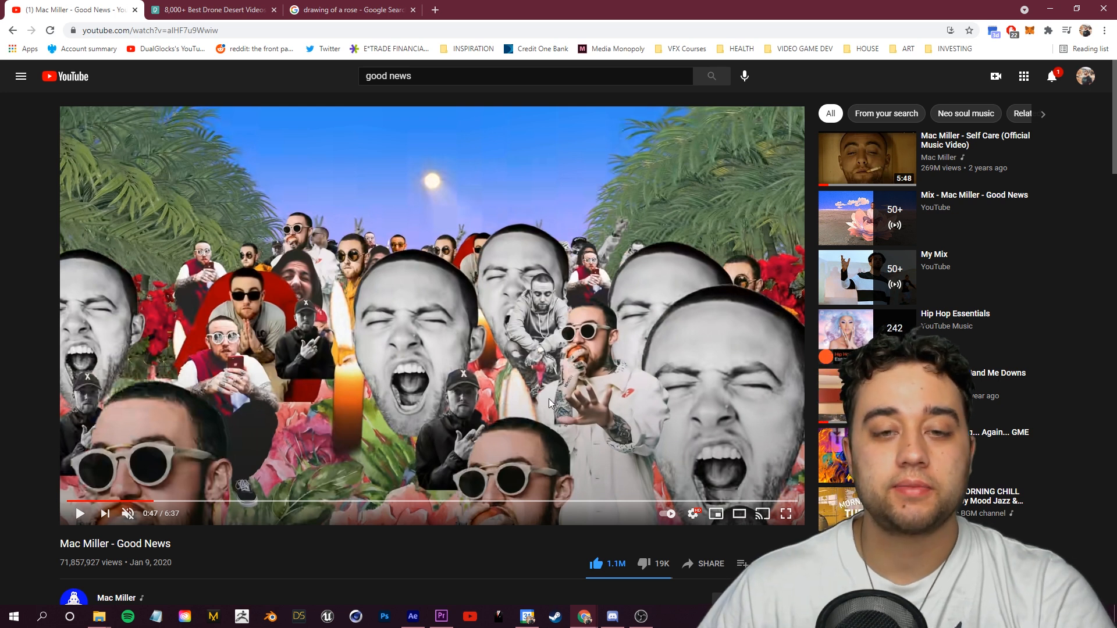
left_click(144, 502)
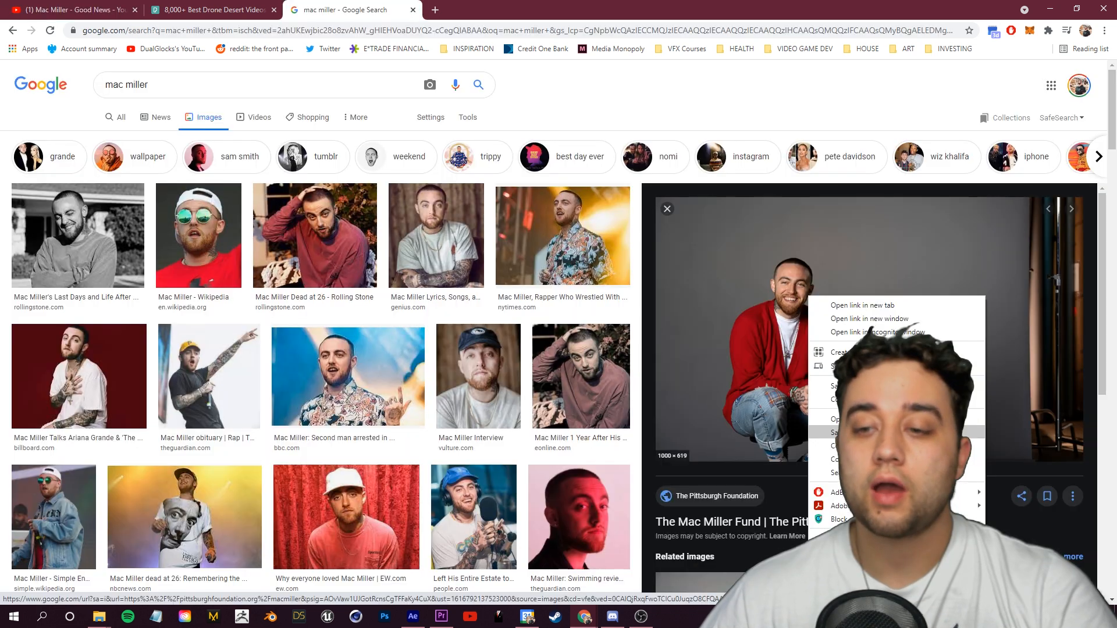
Step: Download a Mac Miller photo from Google Images and import mac-miller1.jpg into the composition
left_click(844, 348)
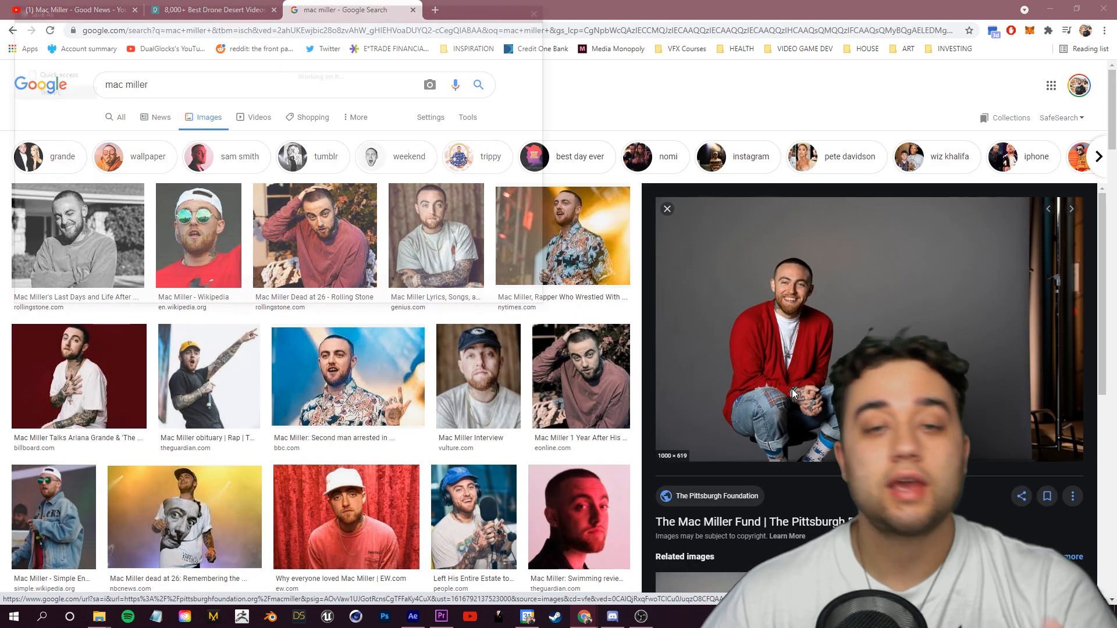
left_click(437, 298)
left_click(124, 588)
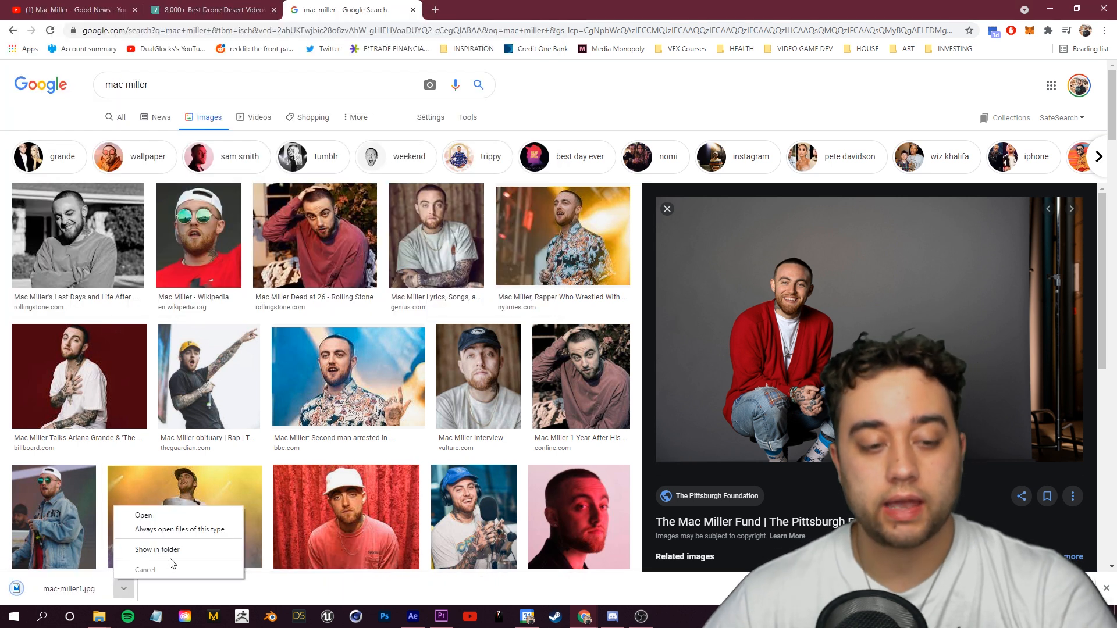
left_click(151, 557)
left_click_drag(681, 255, 123, 501)
Step: Refine the pen mask path tracing Mac Miller's outline on the photo layer, undoing one stray vertex edit
left_click(142, 34)
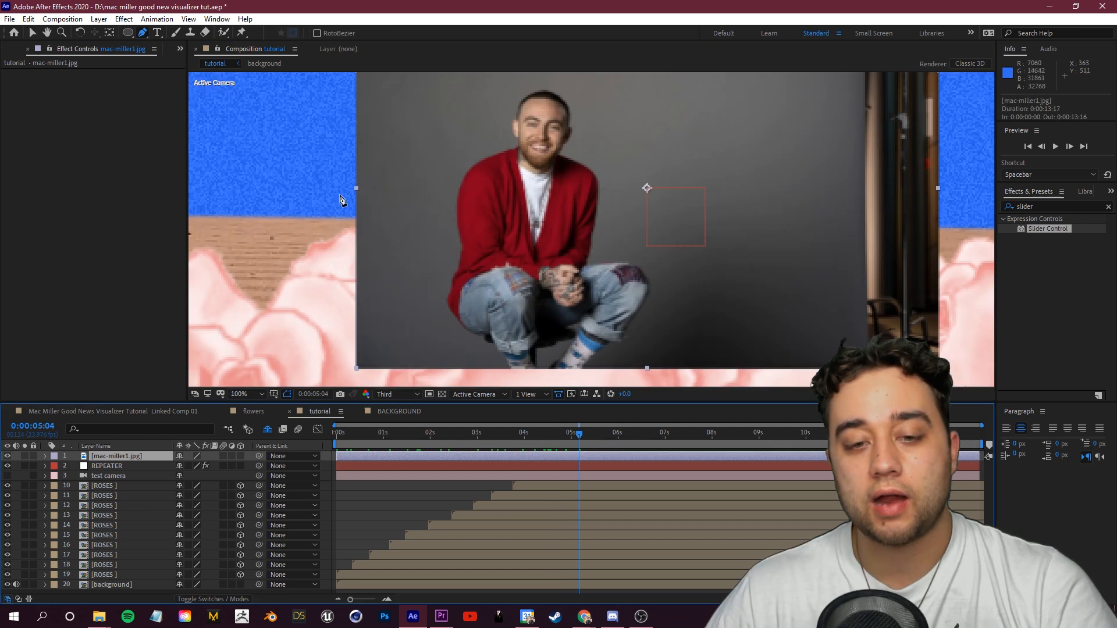
left_click_drag(515, 311, 511, 281)
left_click(504, 338)
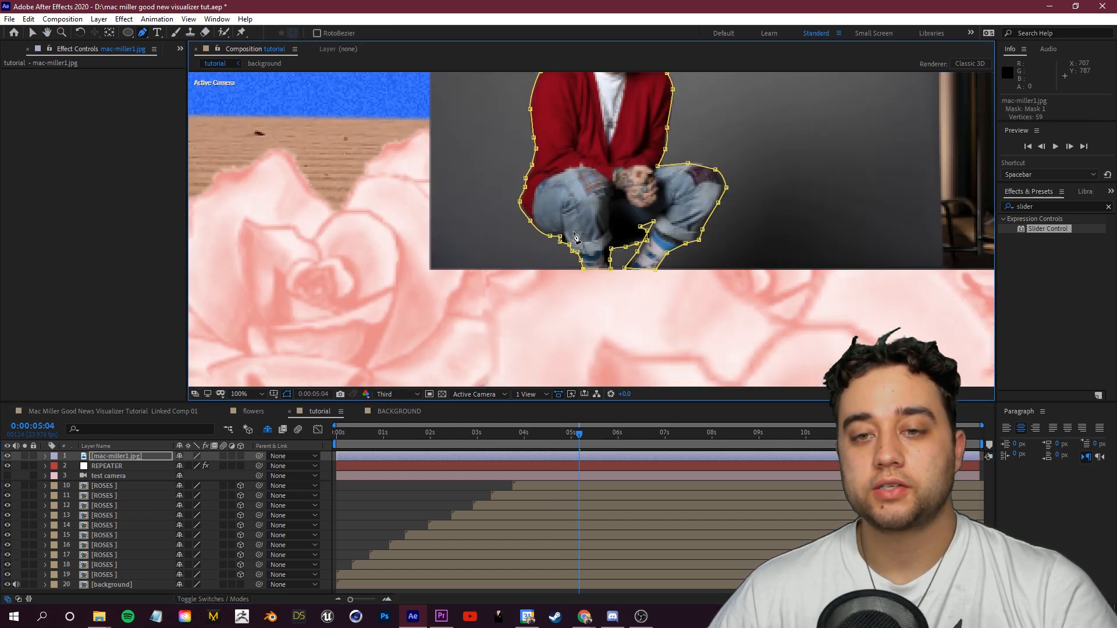
scroll(619, 220, "down", 3)
scroll(619, 220, "up", 3)
left_click_drag(619, 220, 597, 285)
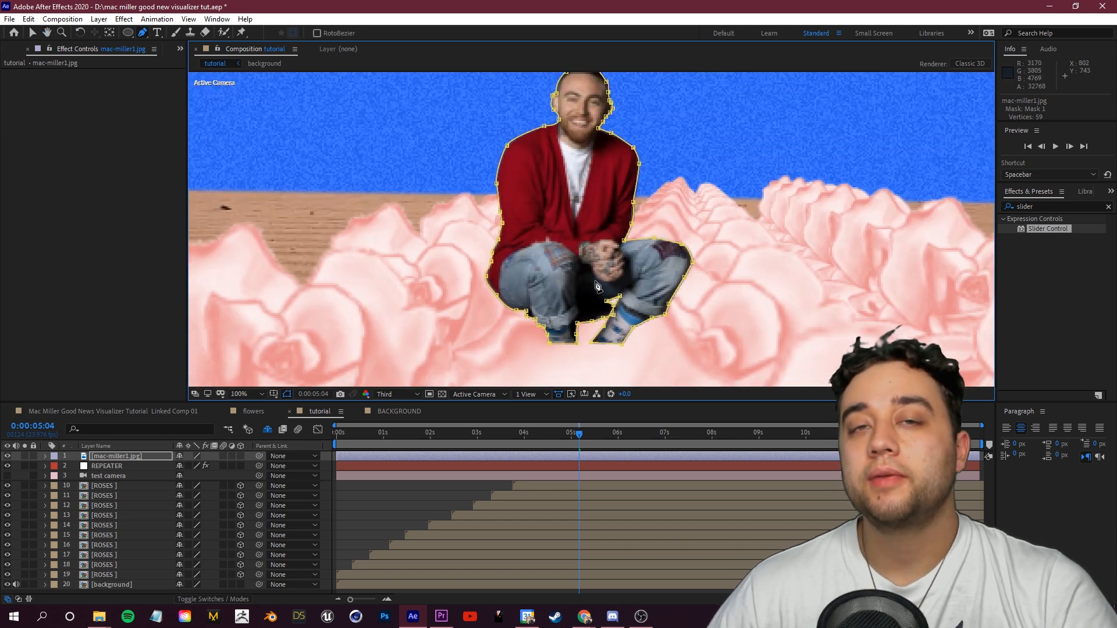
key("ctrl+z")
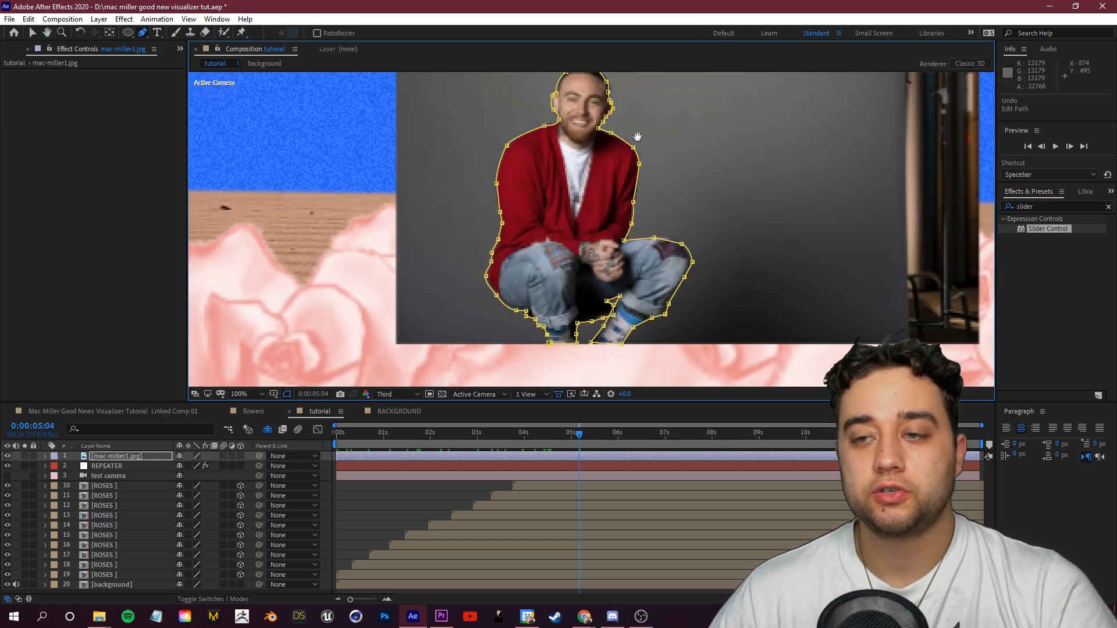
scroll(638, 136, "down", 3)
key("space")
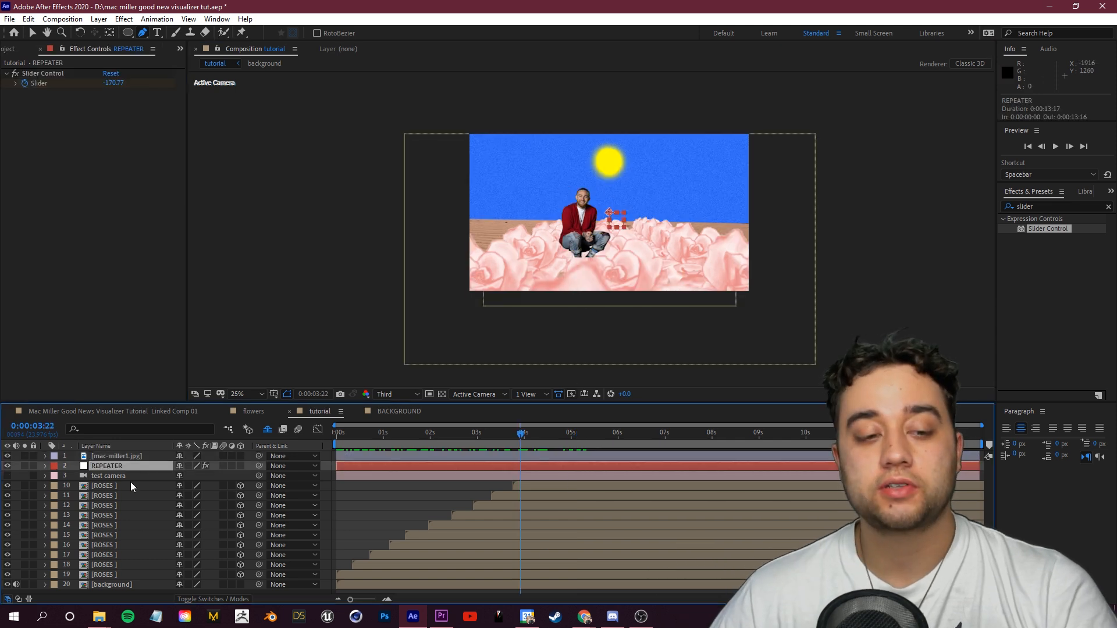
Step: Open the Mac Miller layer's Transform properties and separate its Position into individual dimensions
left_click(110, 525)
left_click(125, 465)
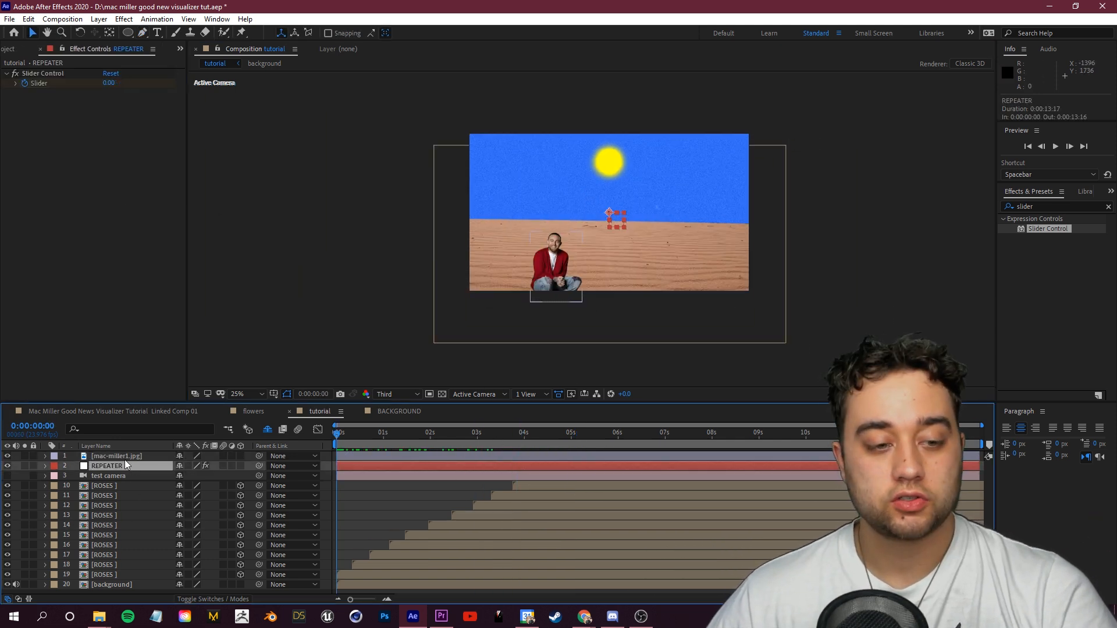
left_click(124, 457)
left_click(45, 456)
left_click(55, 477)
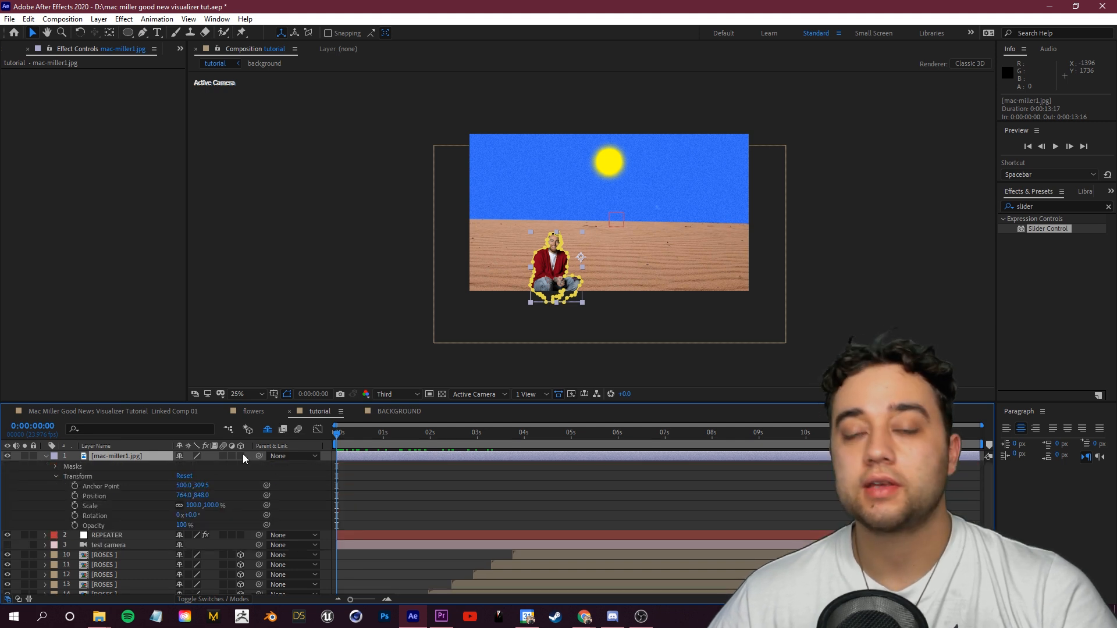
right_click(101, 497)
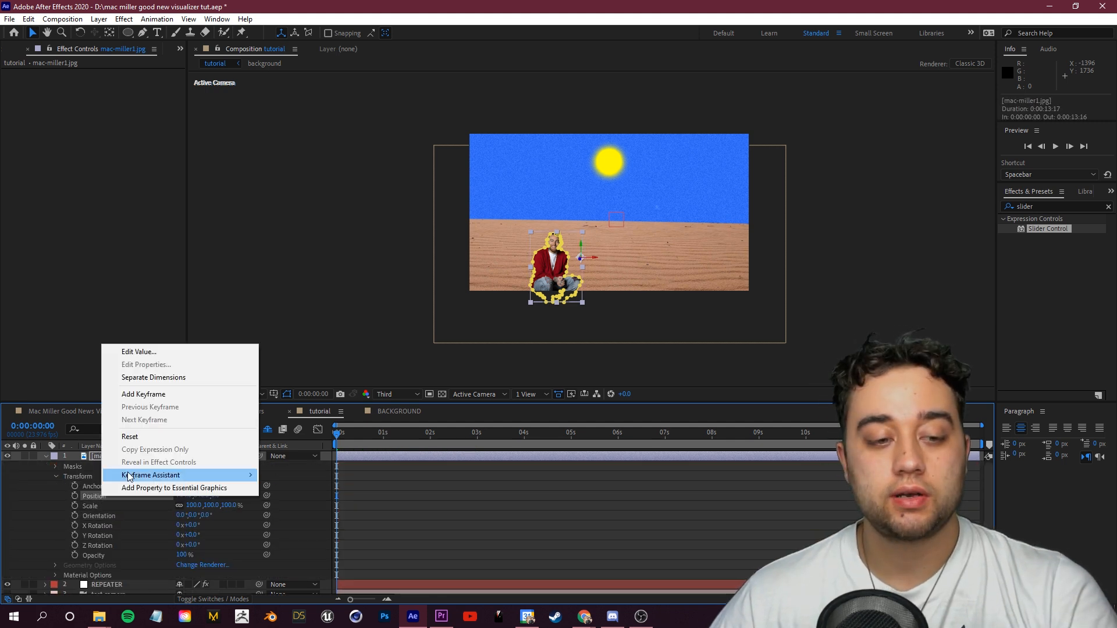
left_click(173, 378)
Step: Add a Z Position expression linking to the REPEATER slider multiplied by index
left_click(46, 529)
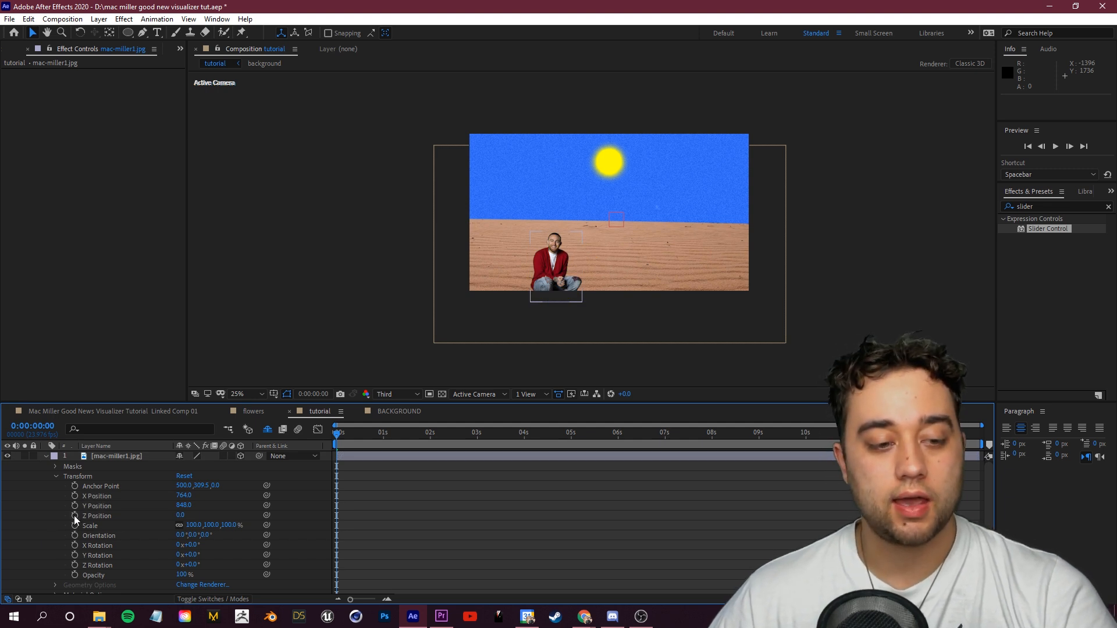
left_click(75, 515, "alt")
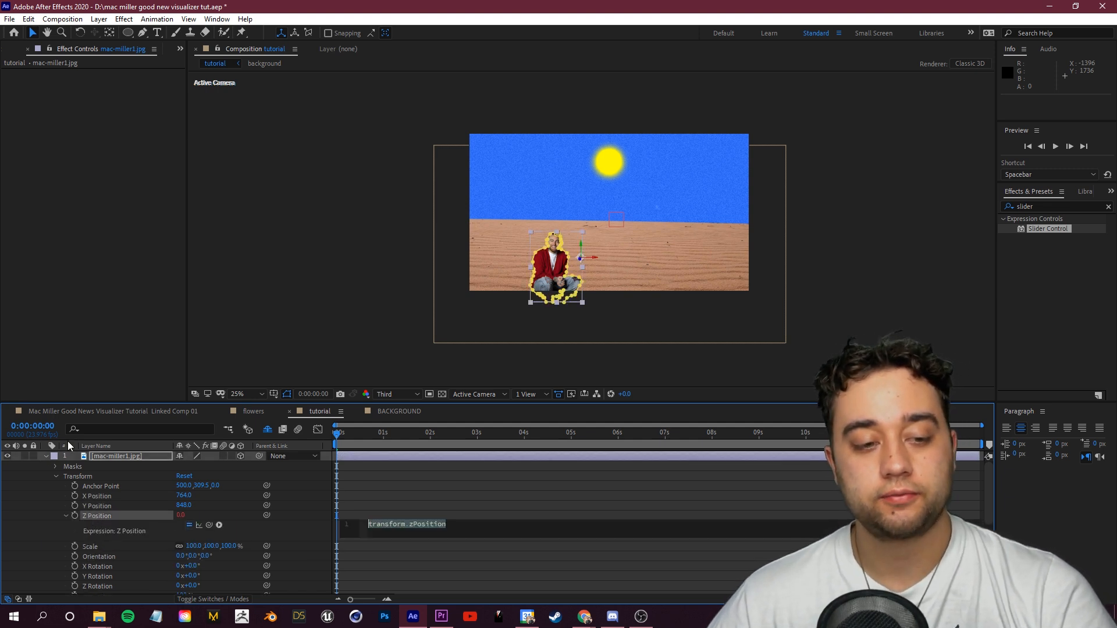
left_click(45, 456)
left_click(110, 467)
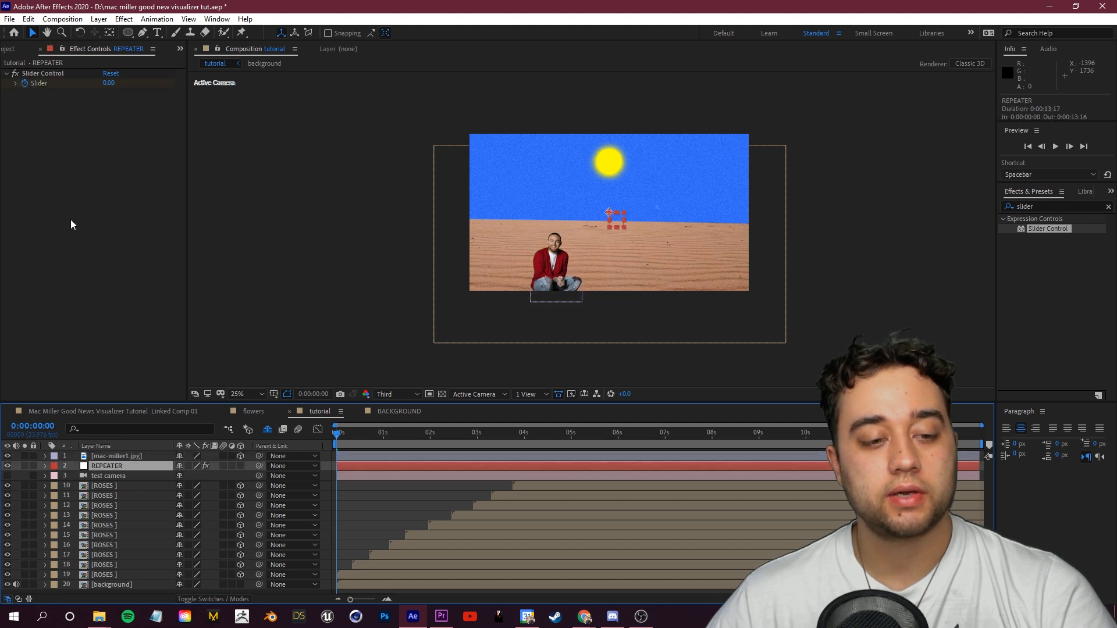
left_click(45, 456)
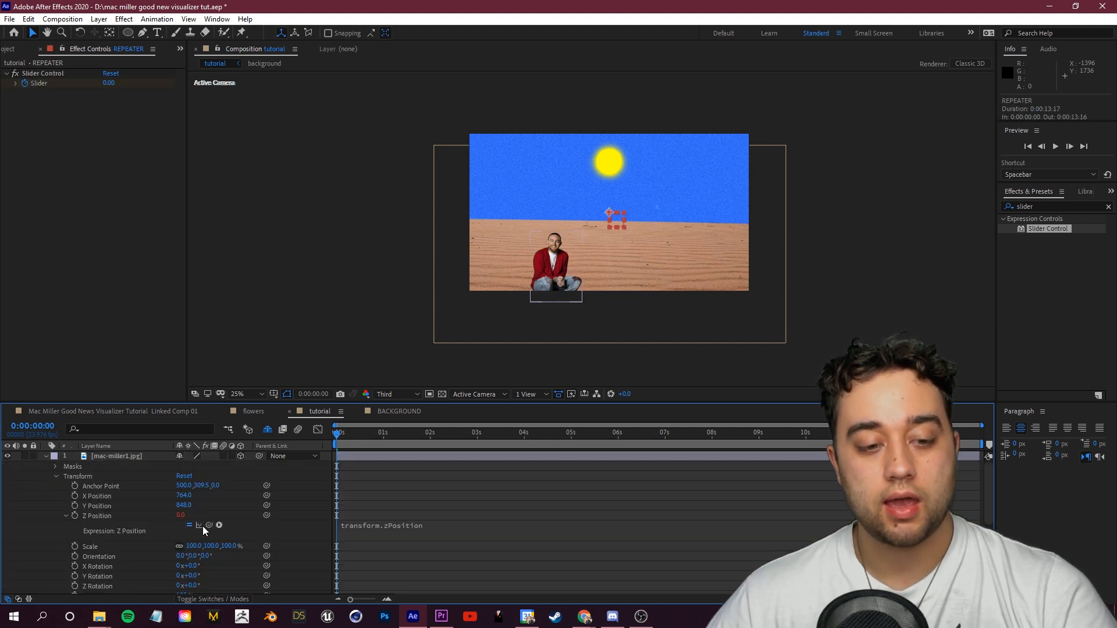
left_click_drag(208, 525, 61, 83)
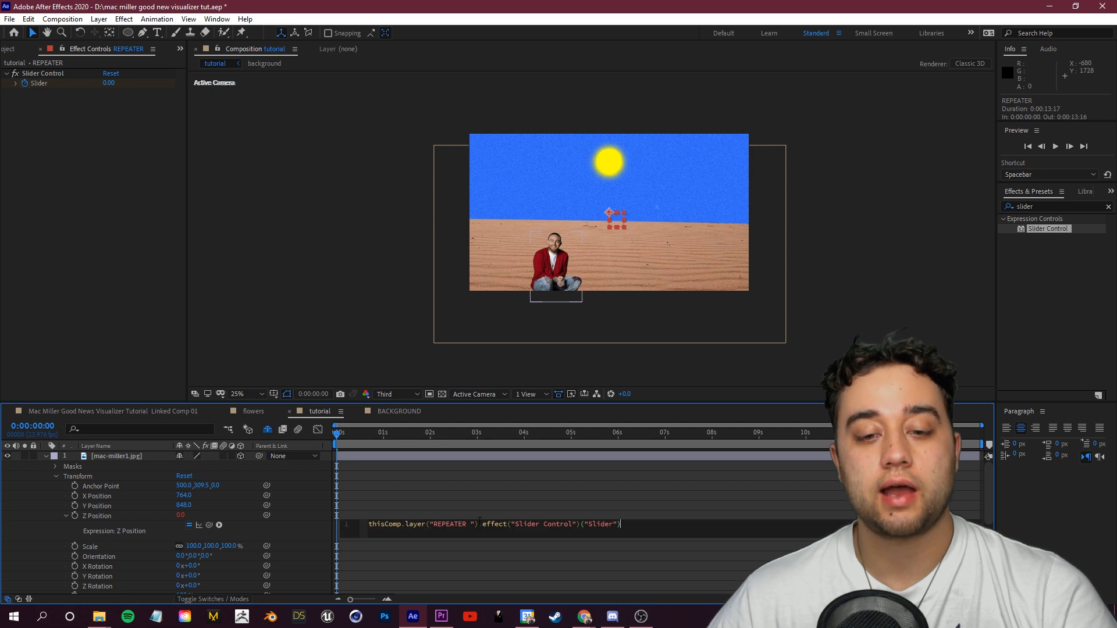
type("*")
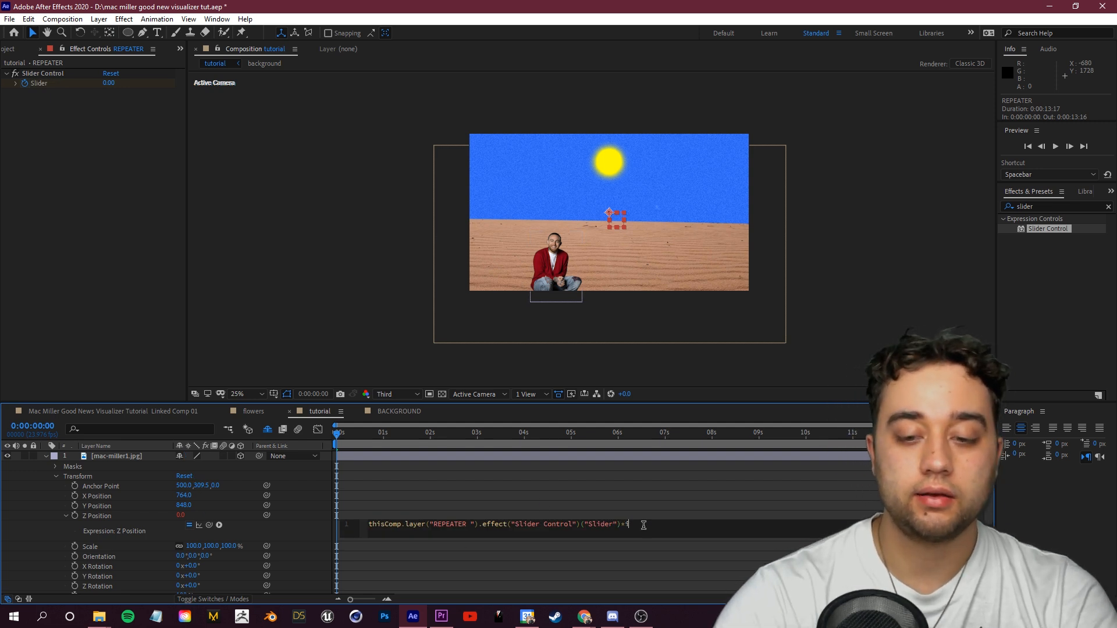
type("inde")
left_click(664, 494)
Step: Duplicate the Mac Miller layer four times
left_click_drag(410, 436, 401, 466)
left_click(156, 458)
key("ctrl+d")
key("ctrl+d")
key("ctrl+d")
key("ctrl+d")
key("ctrl+d")
key("ctrl+d")
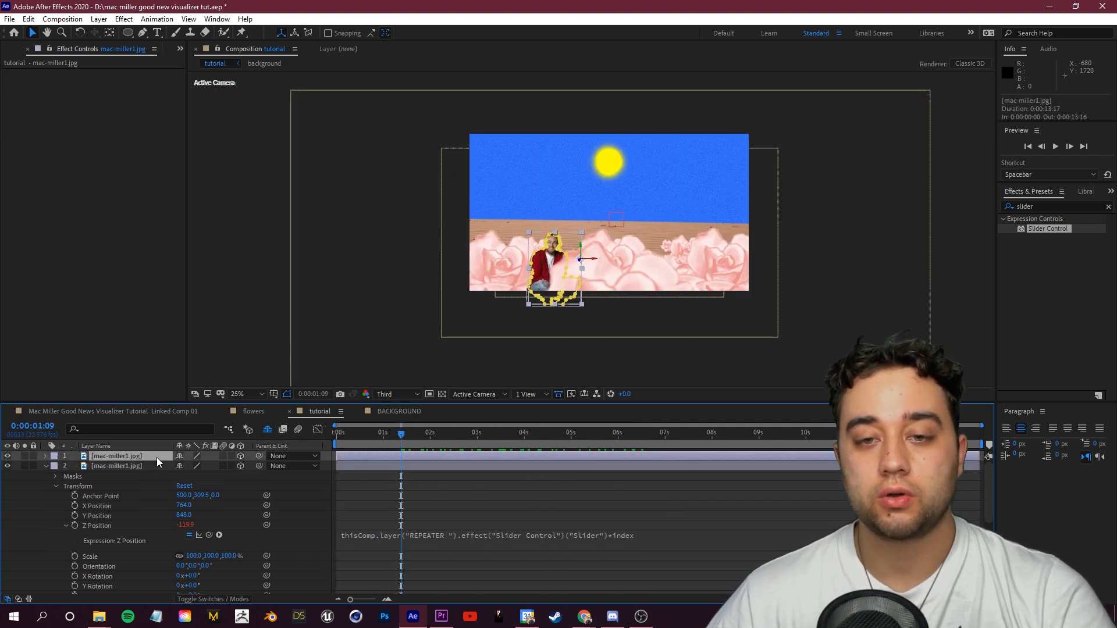
key("ctrl+d")
Step: Adjust the anchor point of a duplicated Mac Miller layer to offset its position in the desert
left_click_drag(400, 436, 409, 489)
left_click(152, 516)
left_click(46, 526)
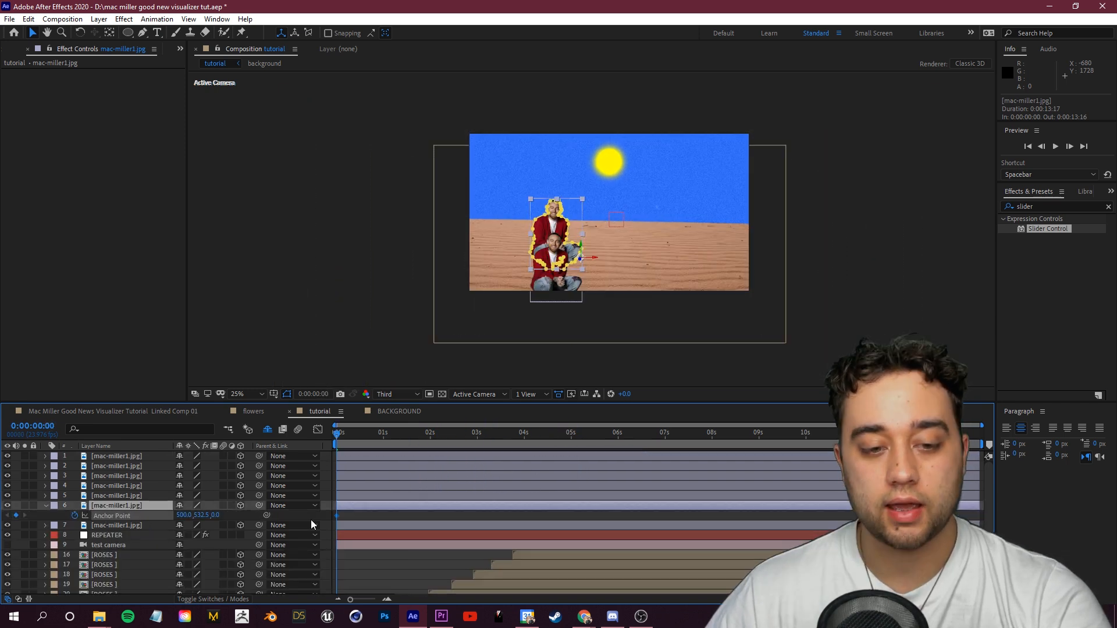
left_click(74, 516)
left_click_drag(184, 515, 140, 515)
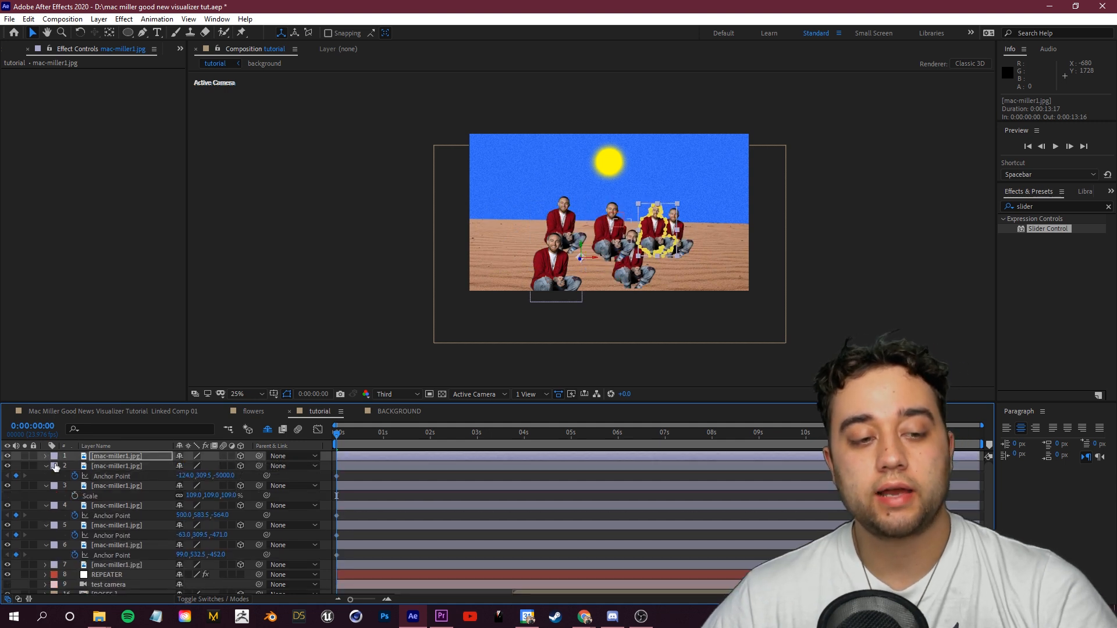
Step: Collapse the layer properties, then preview and scrub through the staggered Mac Miller copies animation
left_click(54, 466)
left_click(47, 468)
left_click(46, 467)
left_click(45, 477)
left_click(46, 486)
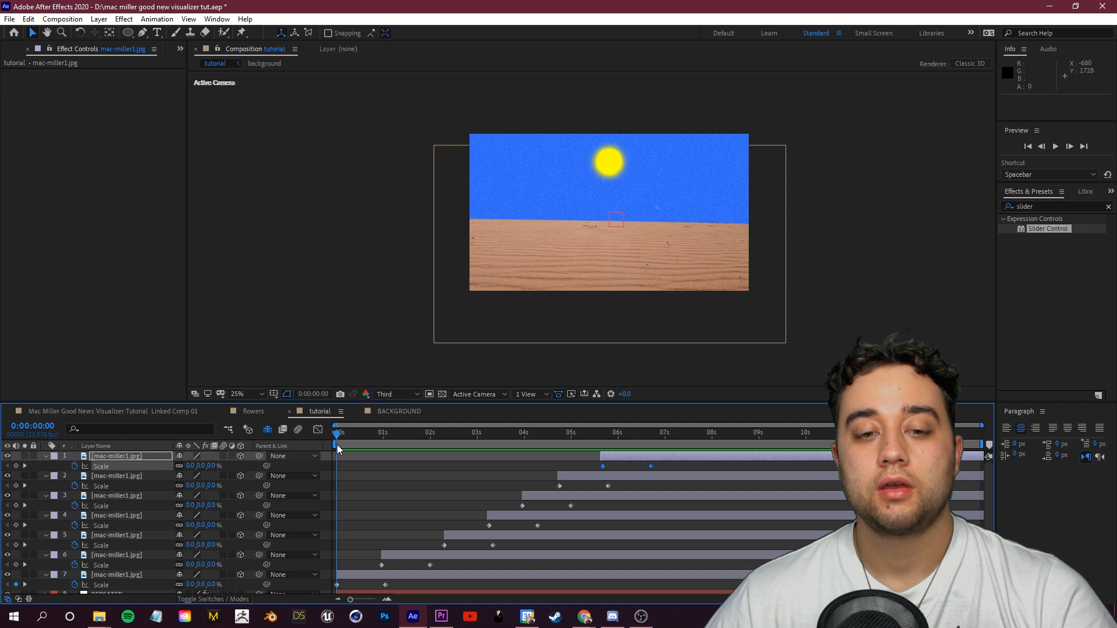
key("space")
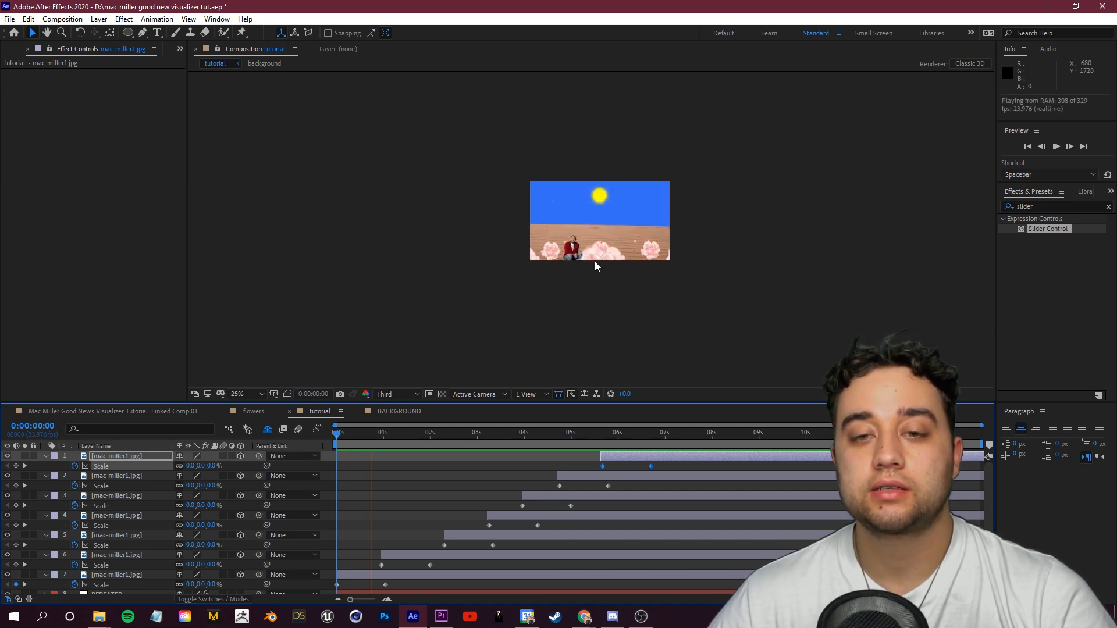
key("space")
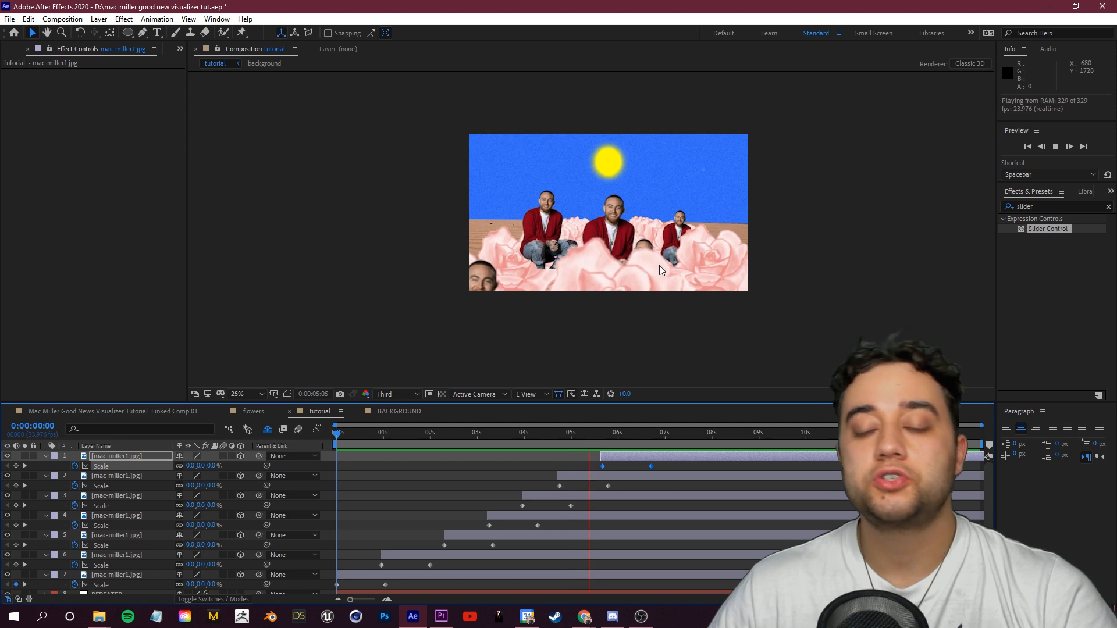
left_click_drag(638, 445, 432, 454)
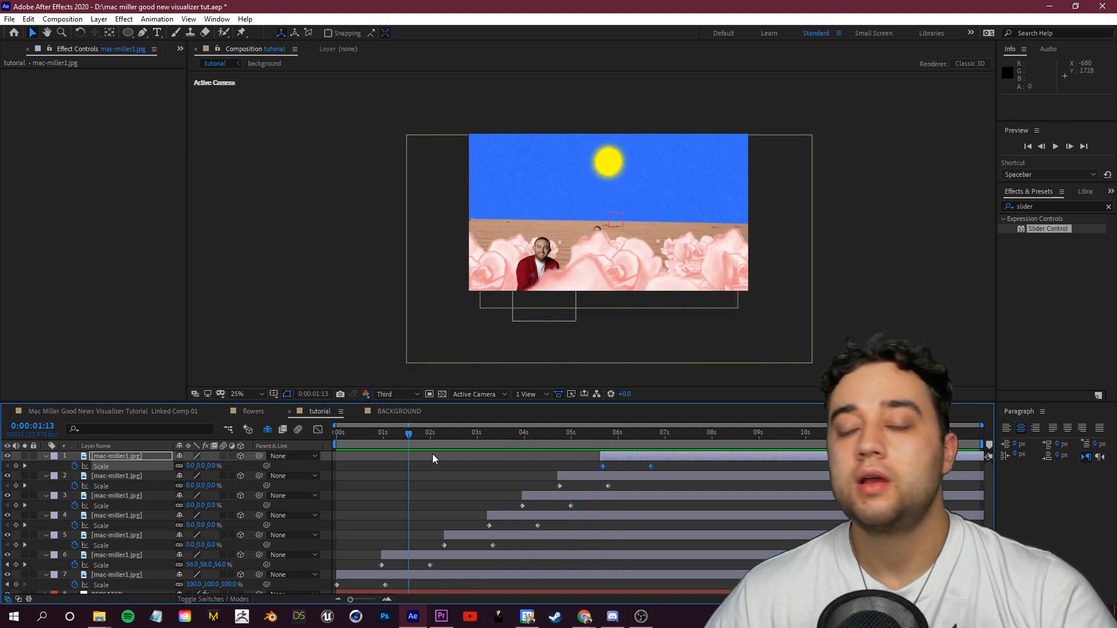
left_click(626, 430)
left_click_drag(432, 452, 553, 459)
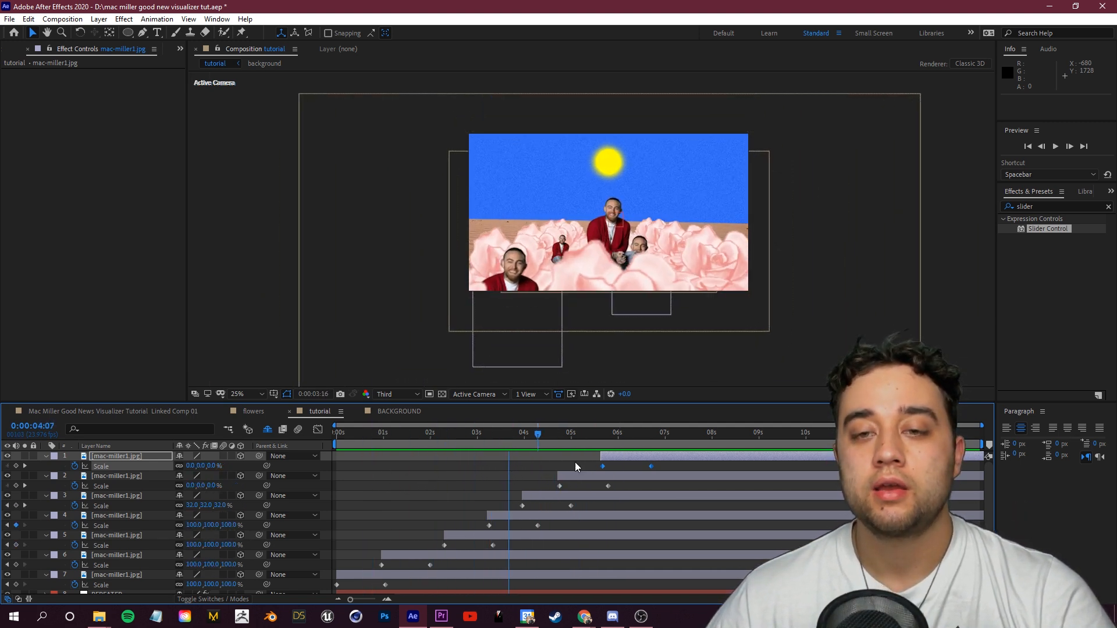
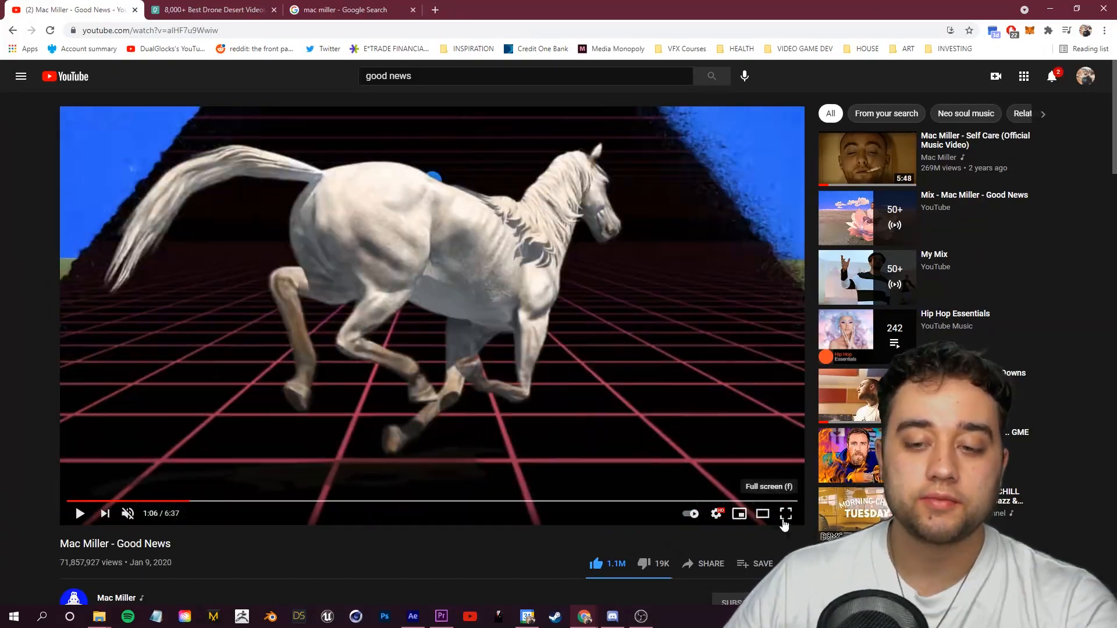
Step: Watch the reference music video full screen, pausing and scrubbing to study the transition
left_click(786, 513)
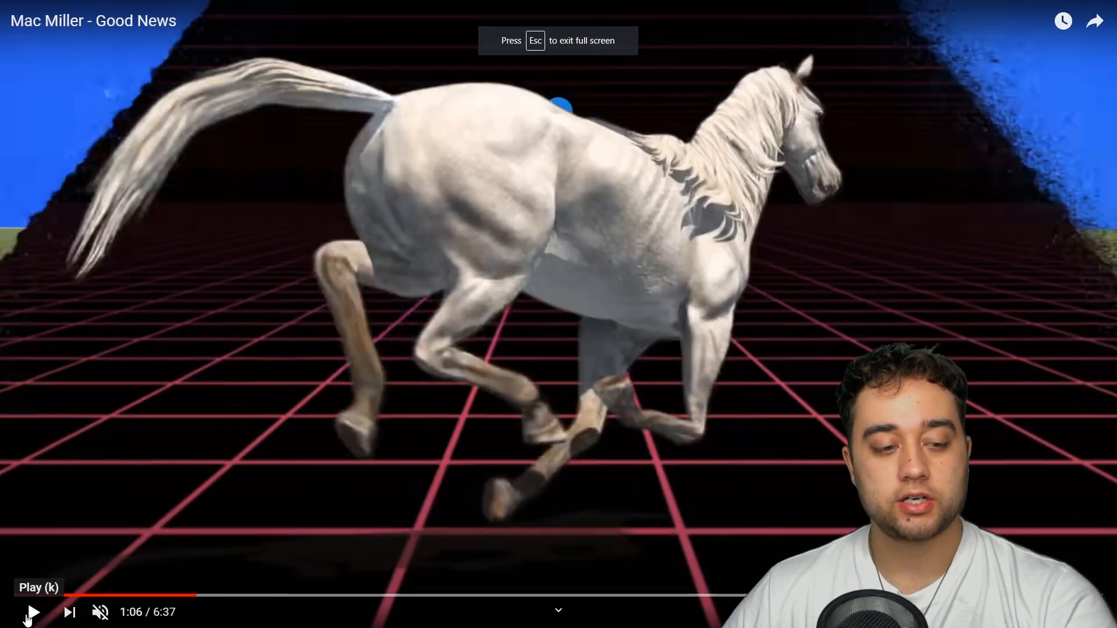
left_click(34, 612)
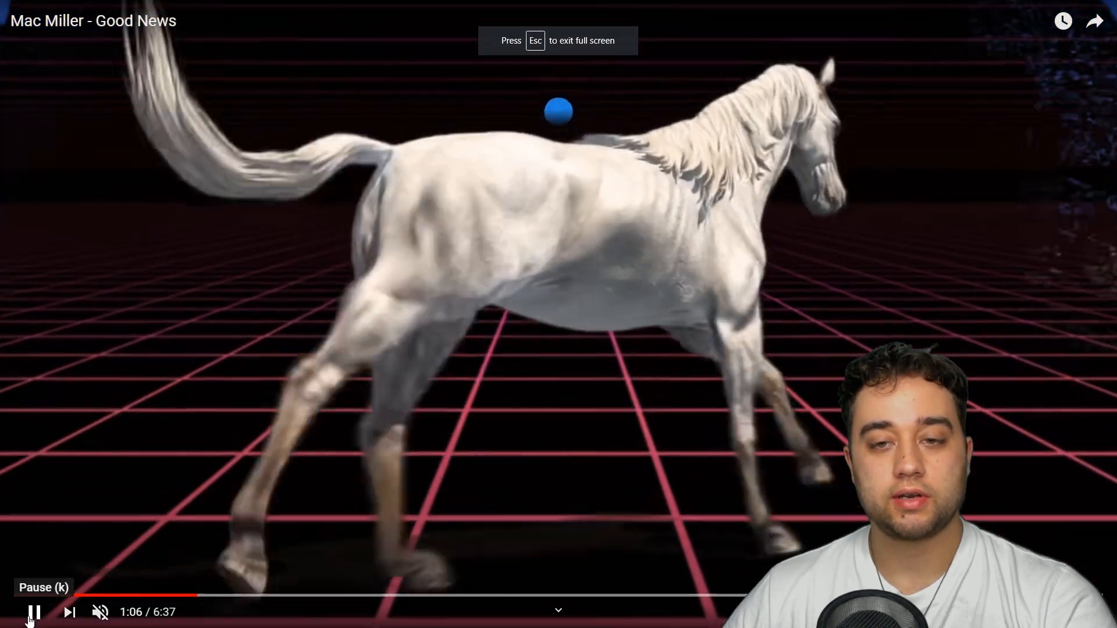
left_click(187, 596)
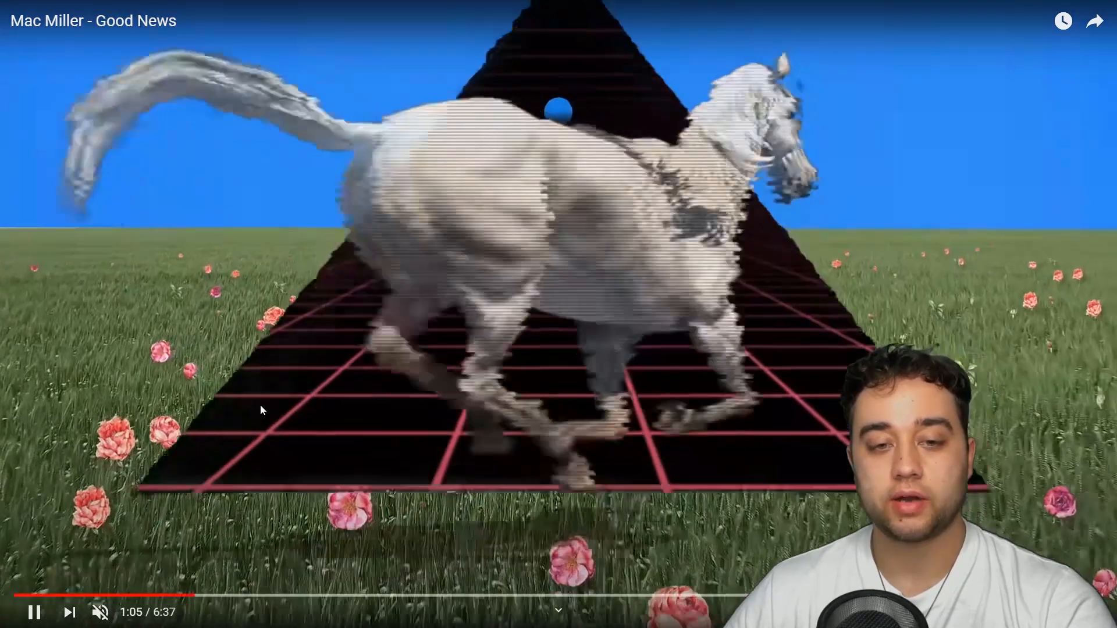
left_click(56, 409)
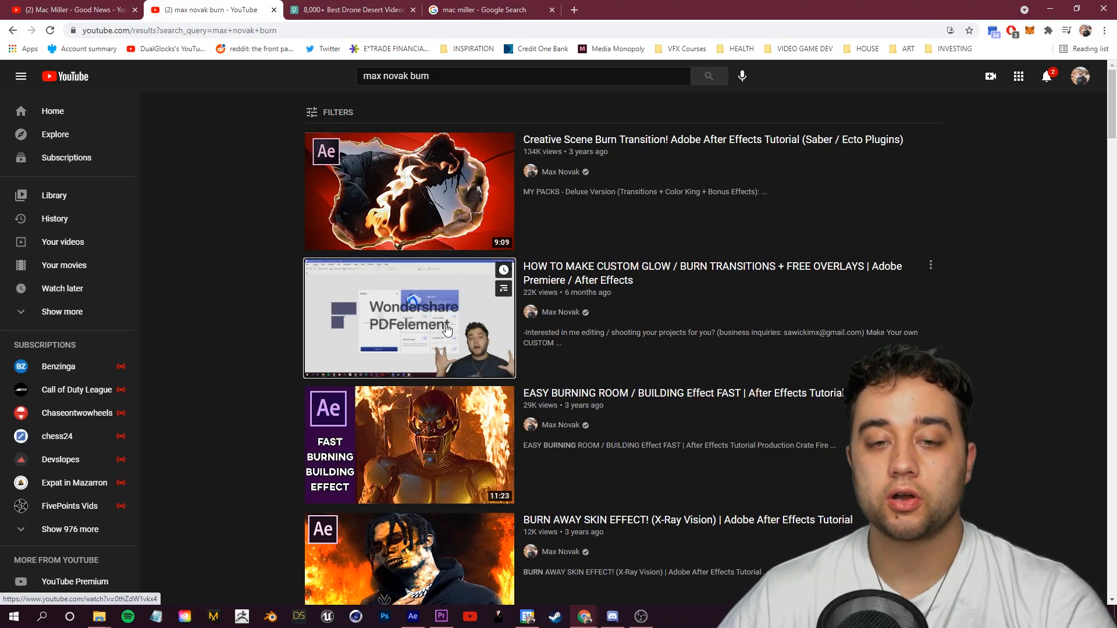
Step: Open the Max Novak custom burn transitions tutorial and scrub through its After Effects chapter
left_click(700, 278)
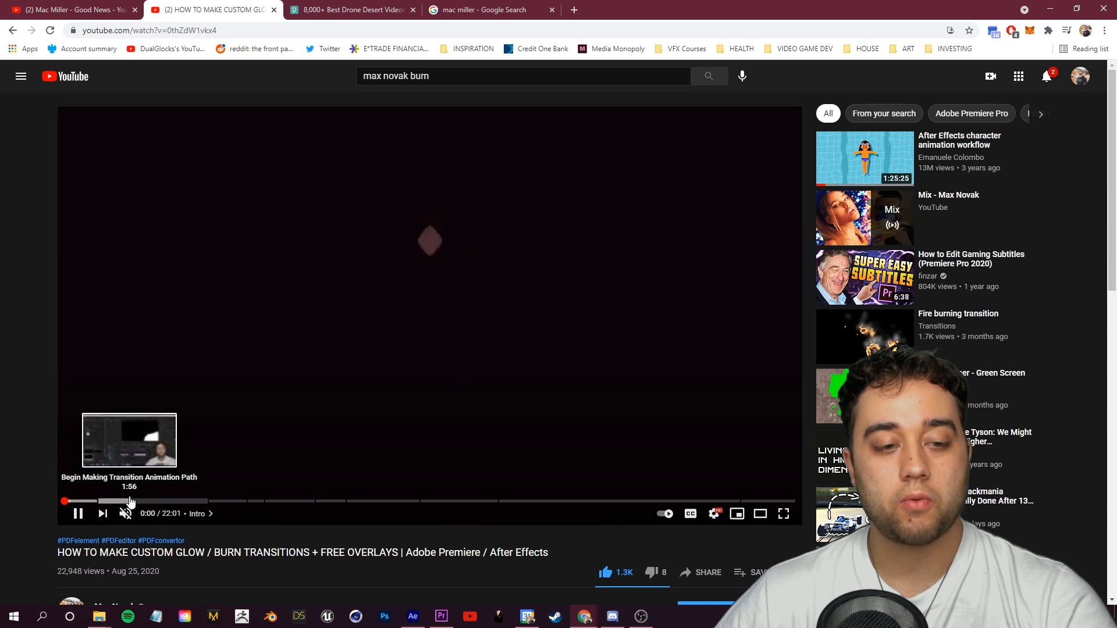
left_click(596, 501)
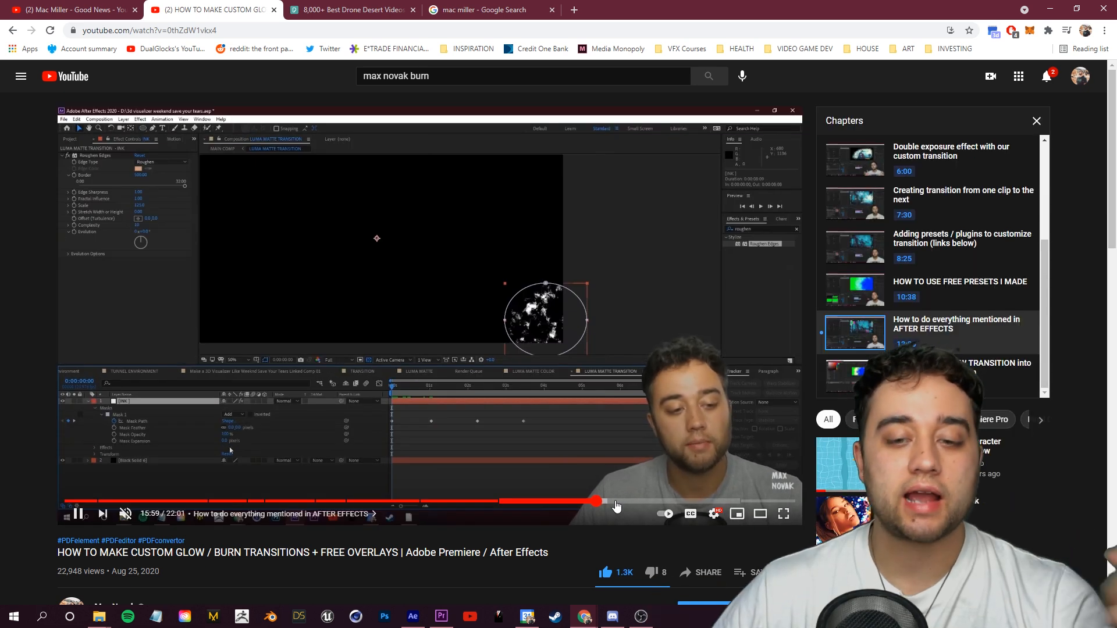
left_click(624, 501)
left_click(653, 501)
left_click(474, 381)
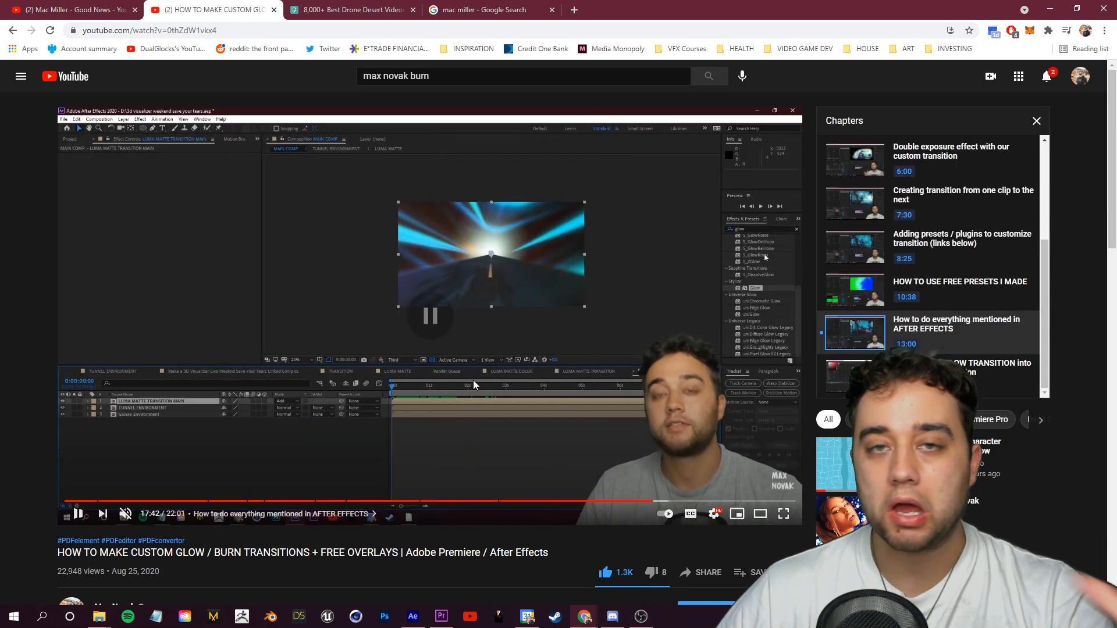
Step: Select all layers in the tutorial composition and pre-compose them into a composition named FLOWER SCENE 1
key("alt+Tab")
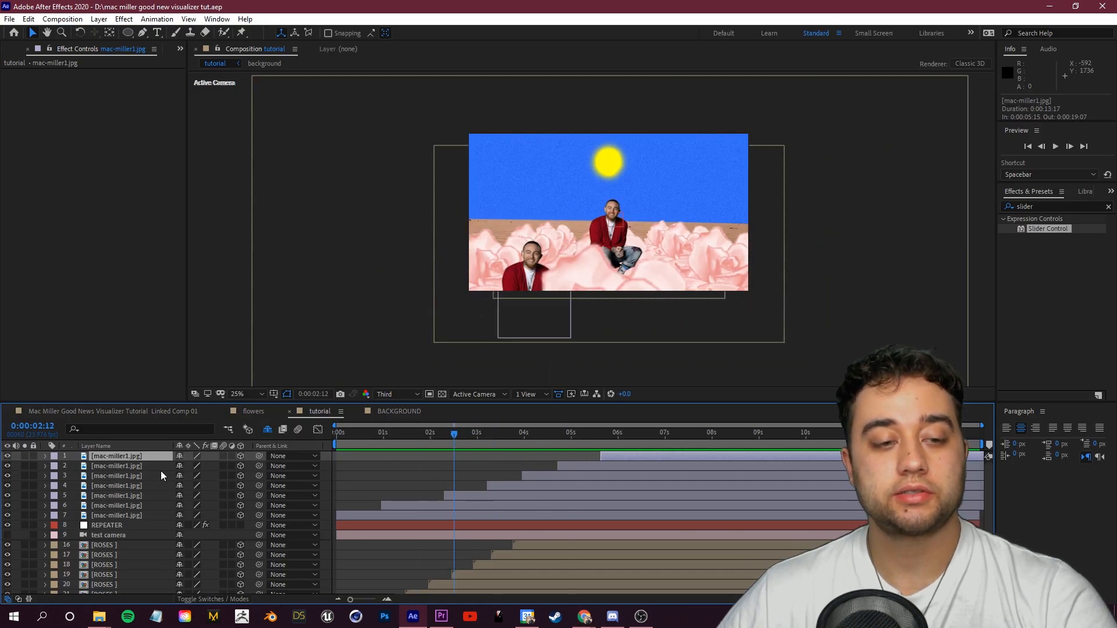
key("ctrl+a")
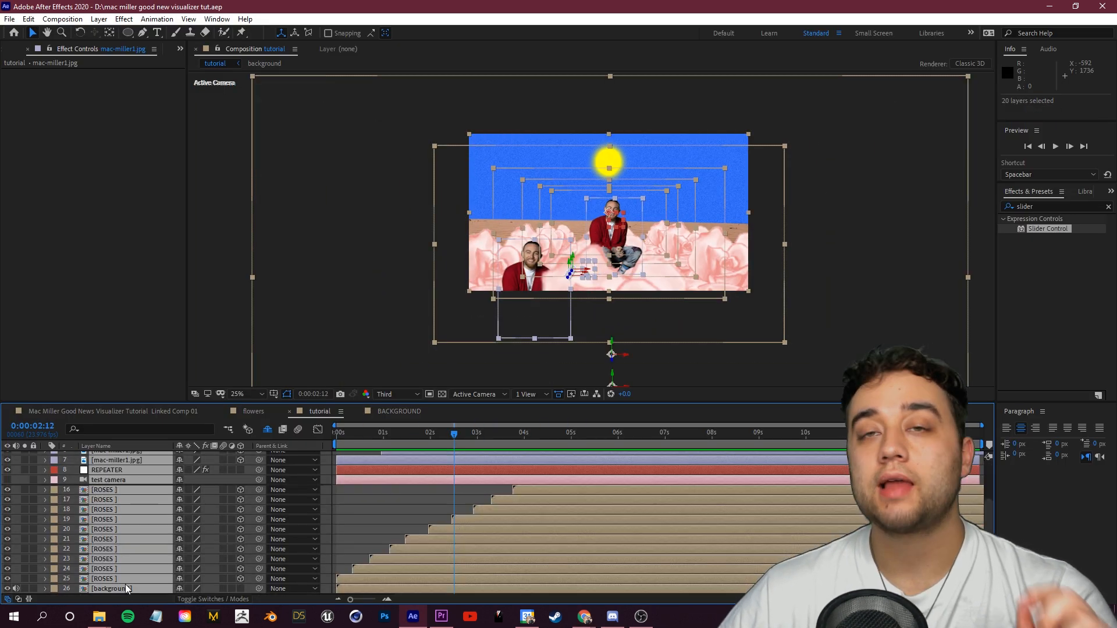
scroll(149, 529, "up", 2)
right_click(139, 455)
left_click(193, 397)
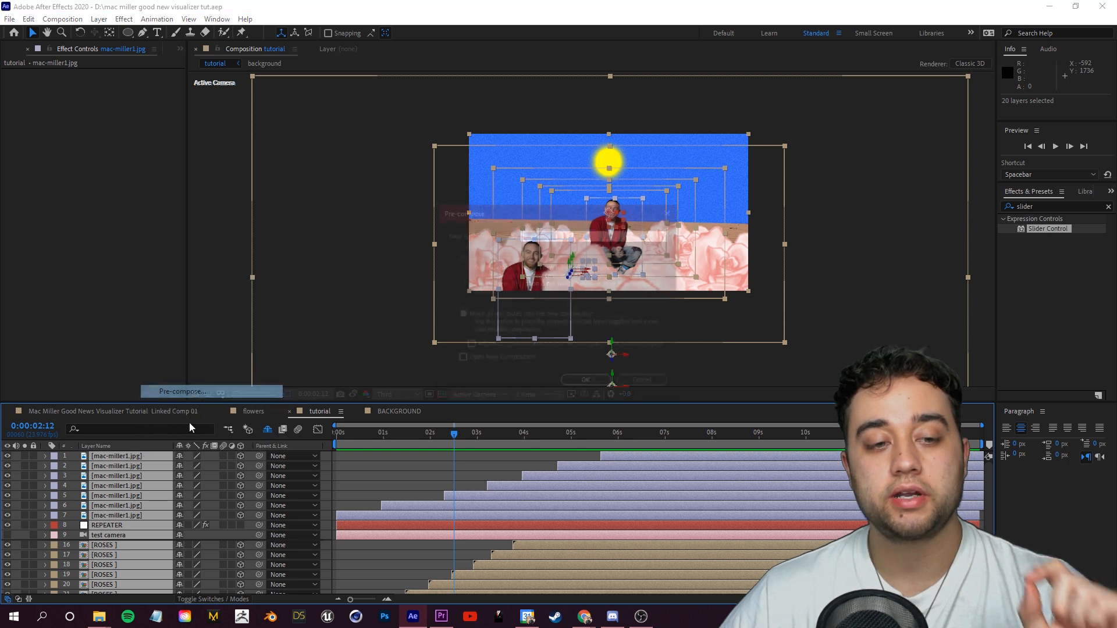
type("FLOWRE")
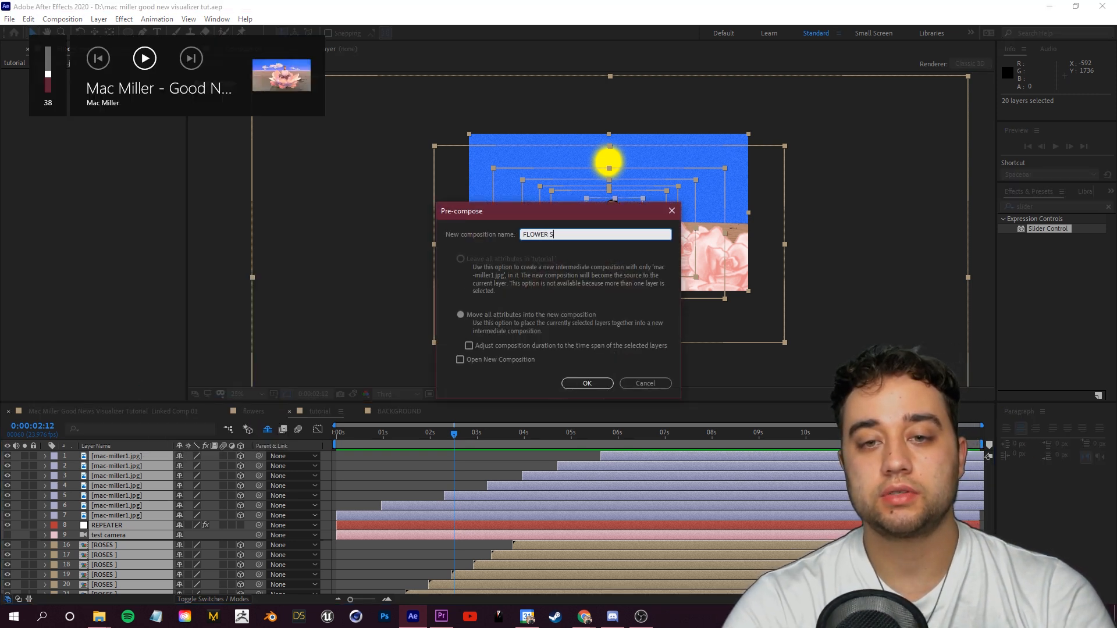
left_click_drag(430, 443, 527, 447)
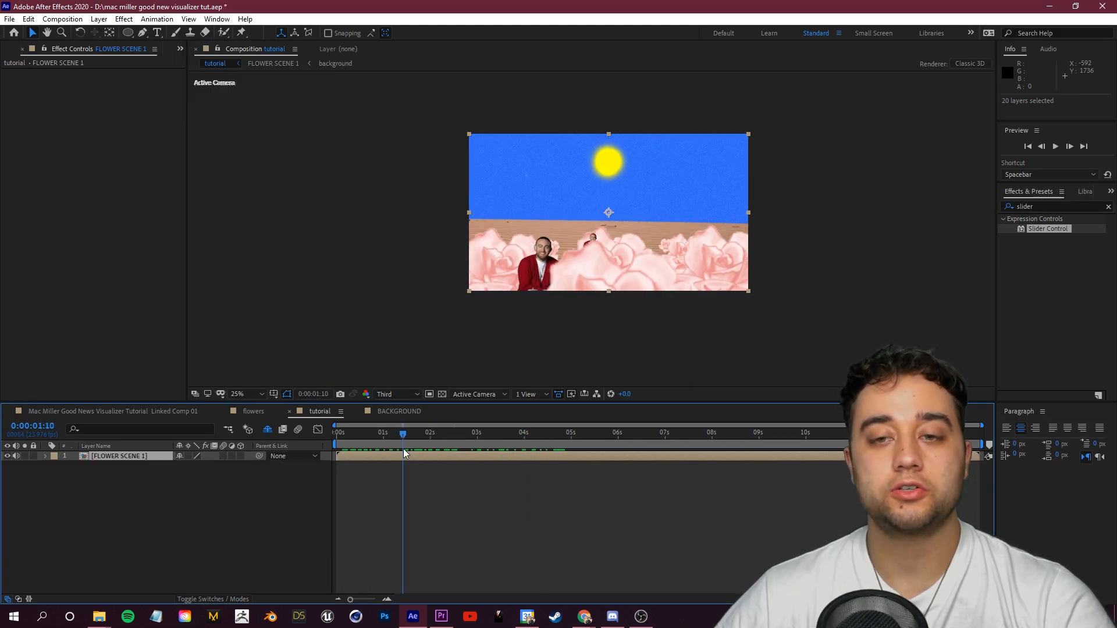
key("F2")
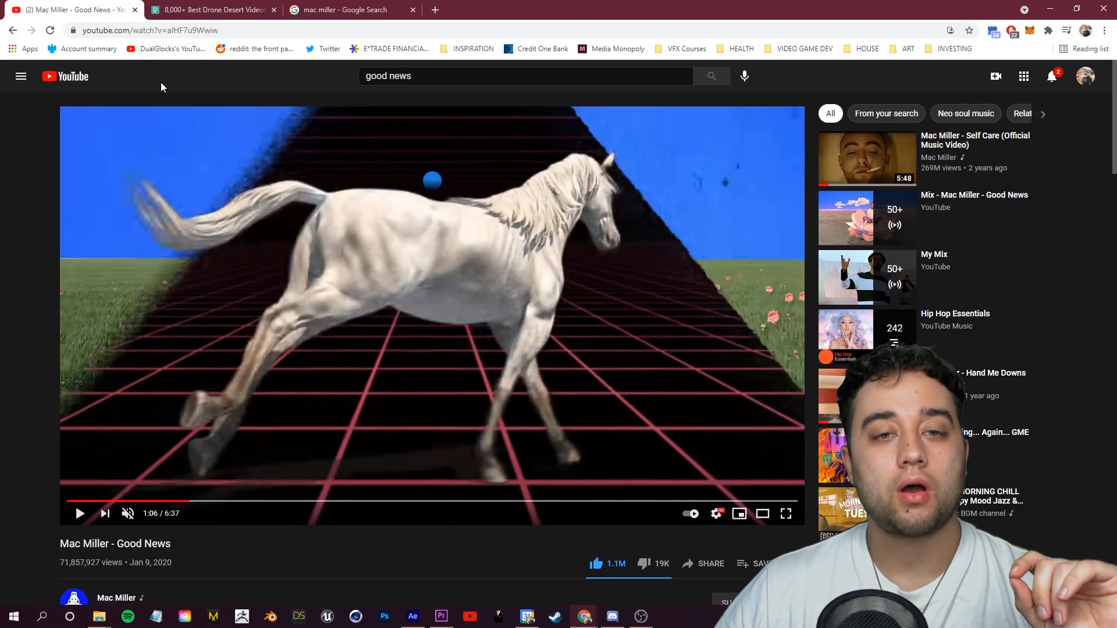
left_click(80, 514)
left_click(378, 420)
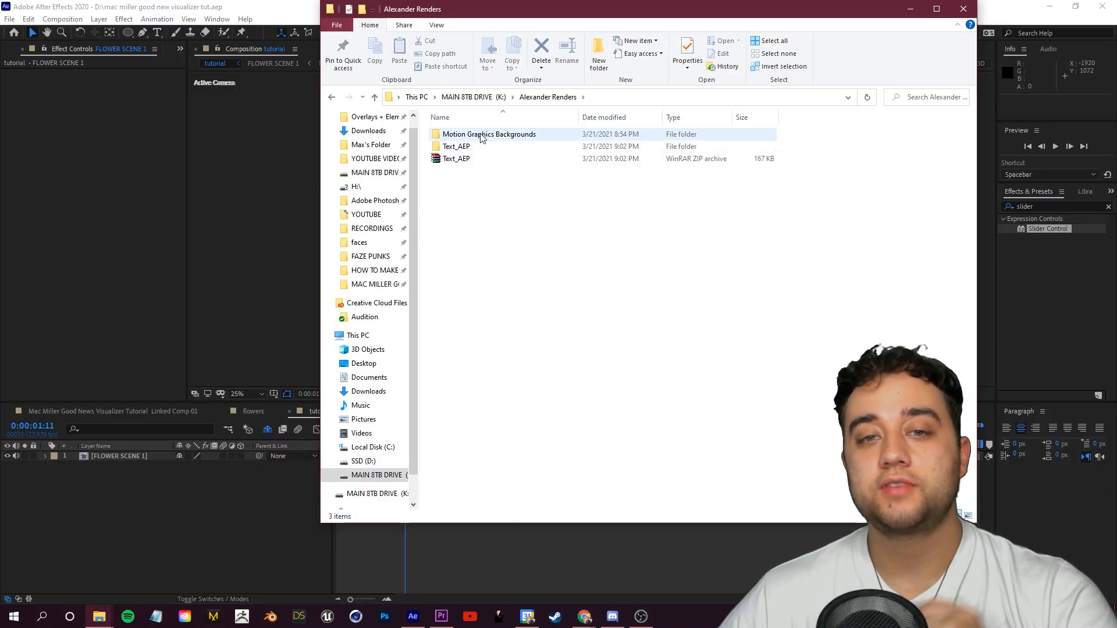
Step: Import the grid_sun video into the tutorial composition and slide it to start at about 5 seconds
double_click(521, 151)
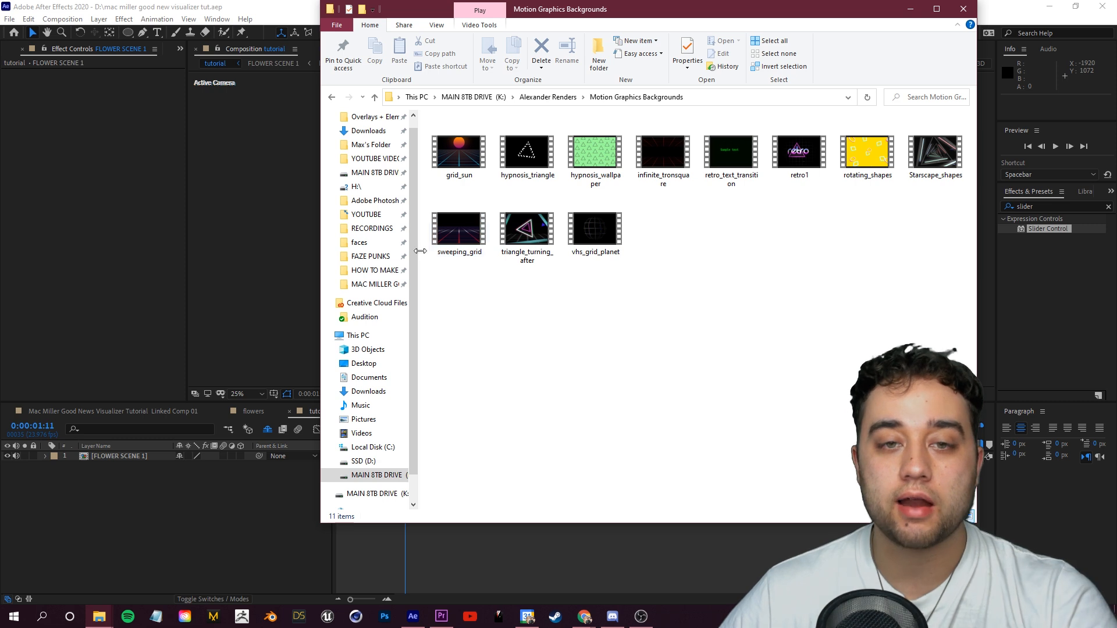
left_click_drag(474, 145, 155, 497)
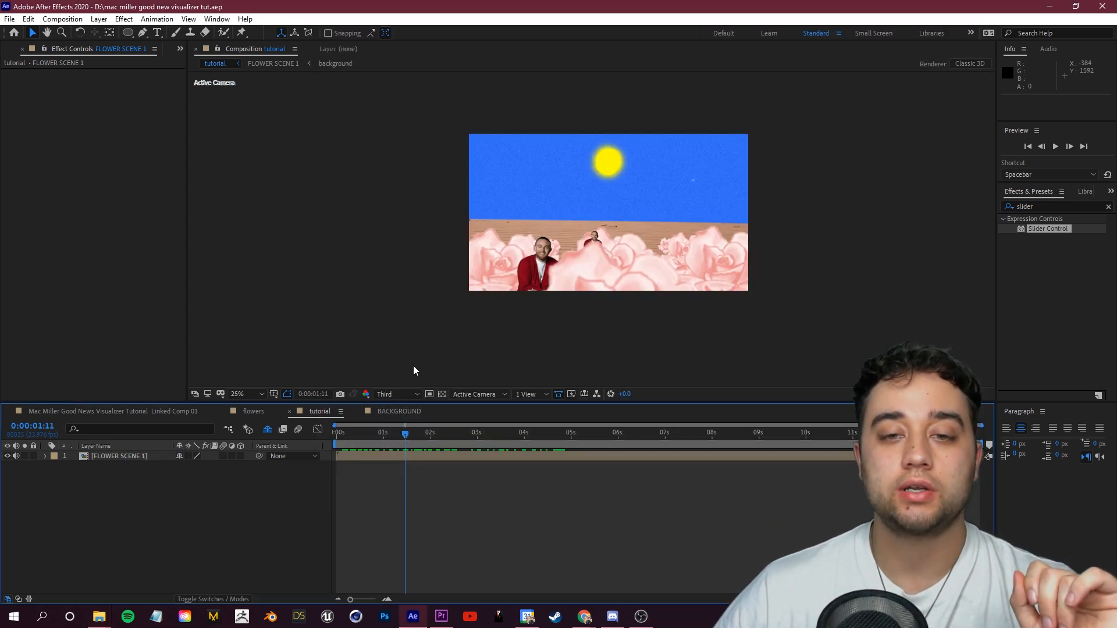
left_click_drag(554, 438, 599, 456)
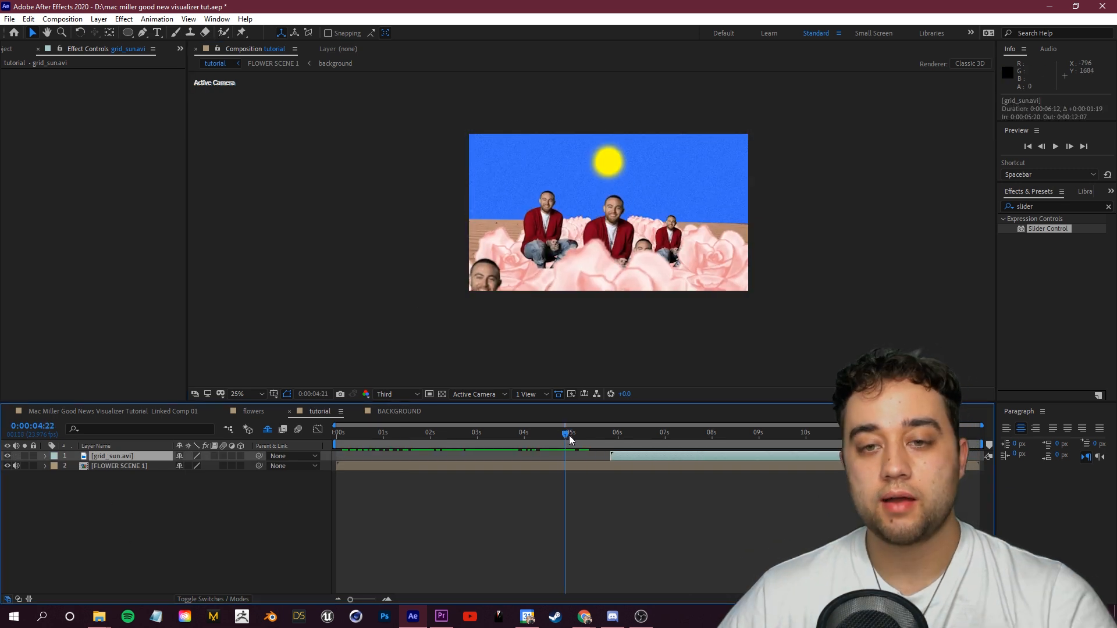
Step: Split the FLOWER SCENE 1 layer at 5 seconds, delete the later part, and preview the cut
left_click(124, 467)
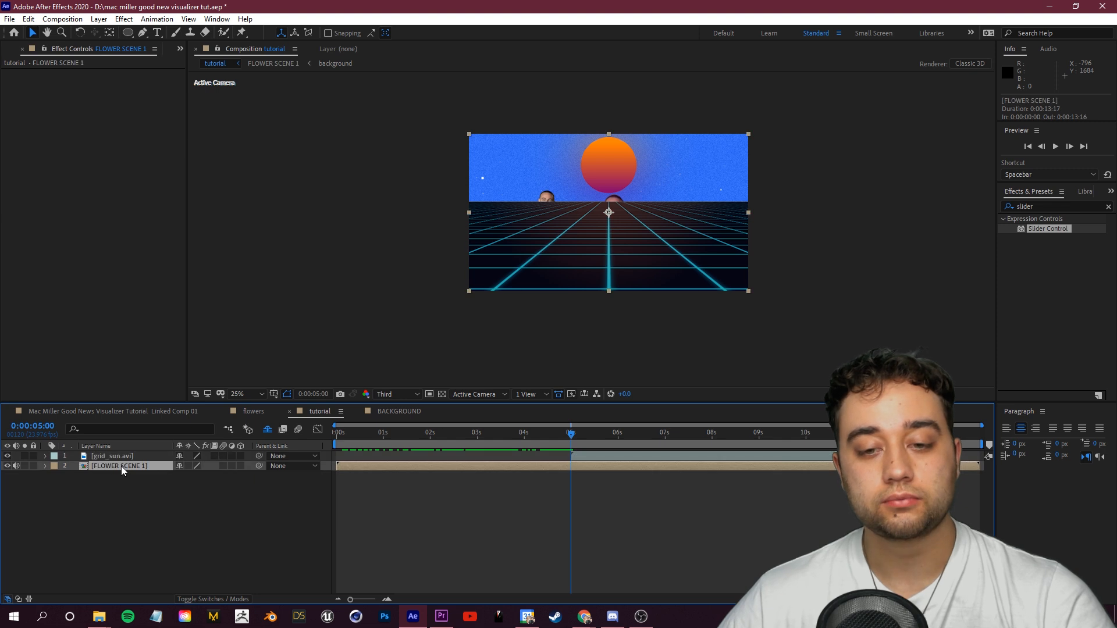
key("ctrl+d")
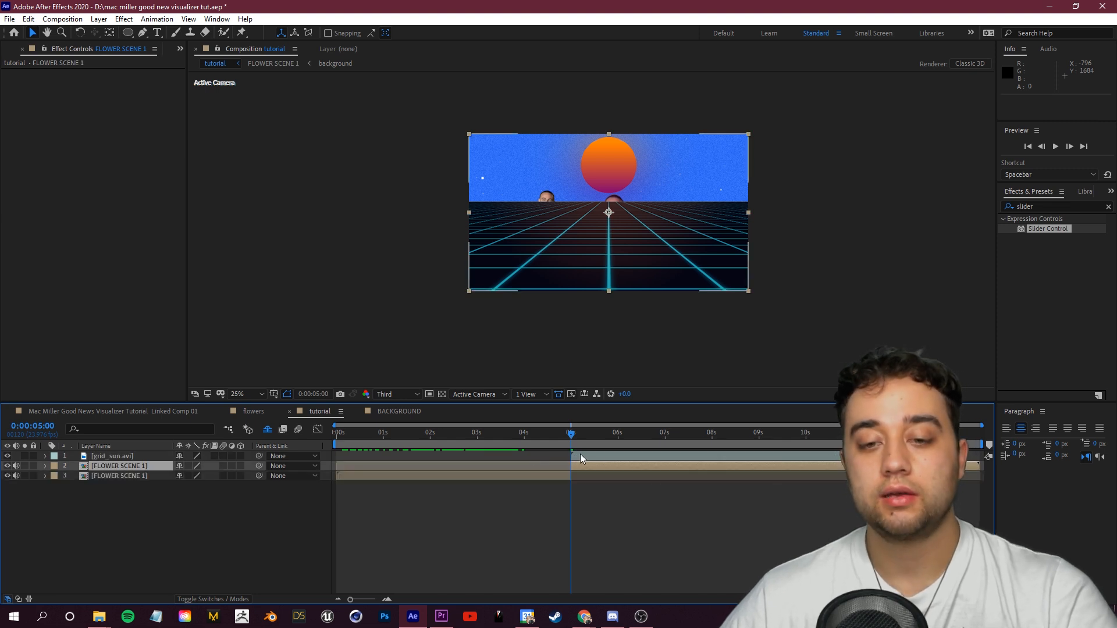
key("Delete")
key("space")
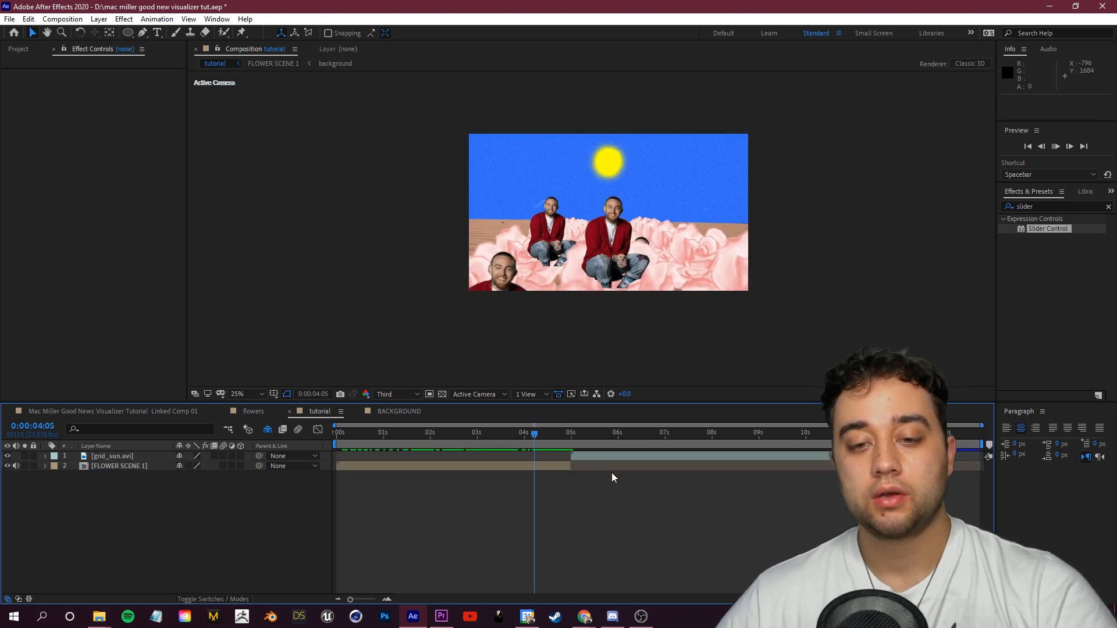
left_click_drag(576, 436, 602, 434)
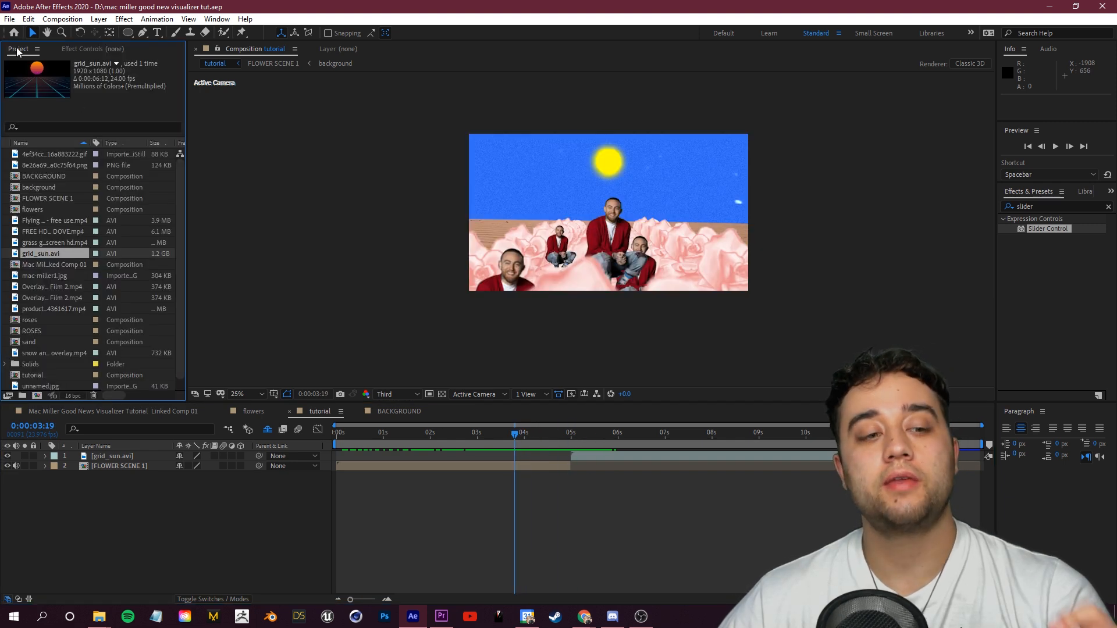
Step: Create a new composition named TRIANGLE TRANSITION
left_click(36, 396)
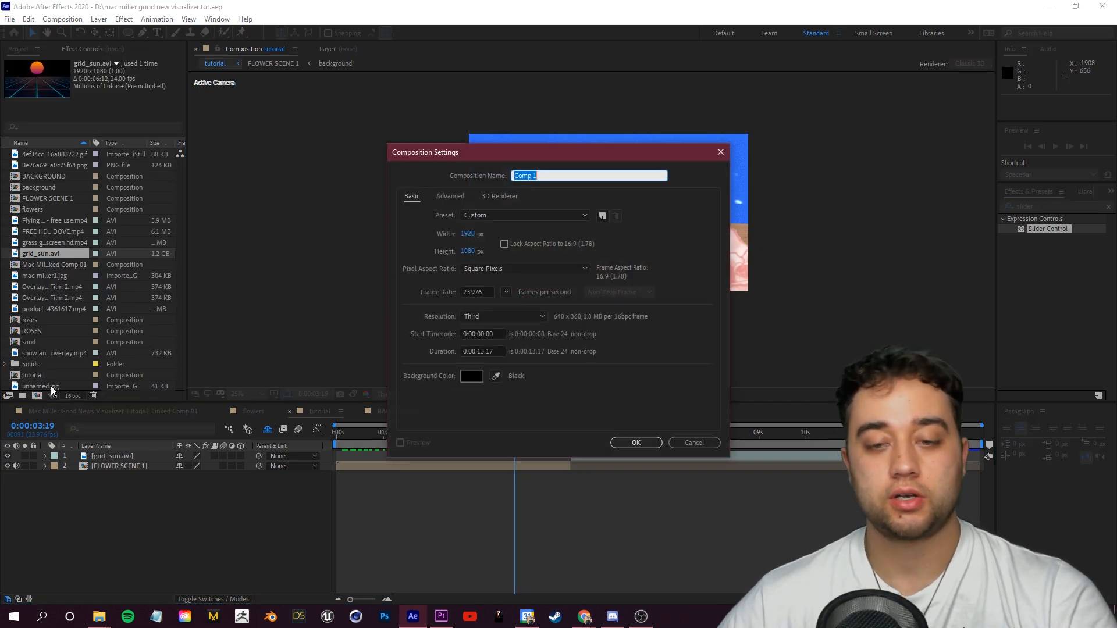
type("TRIANGLE TT")
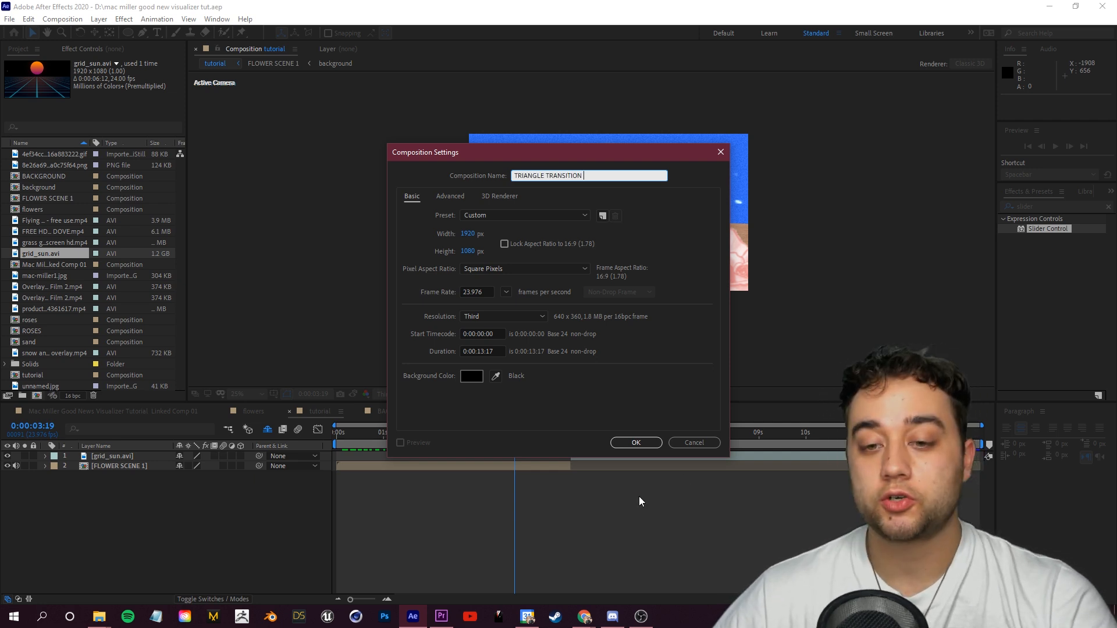
left_click(644, 442)
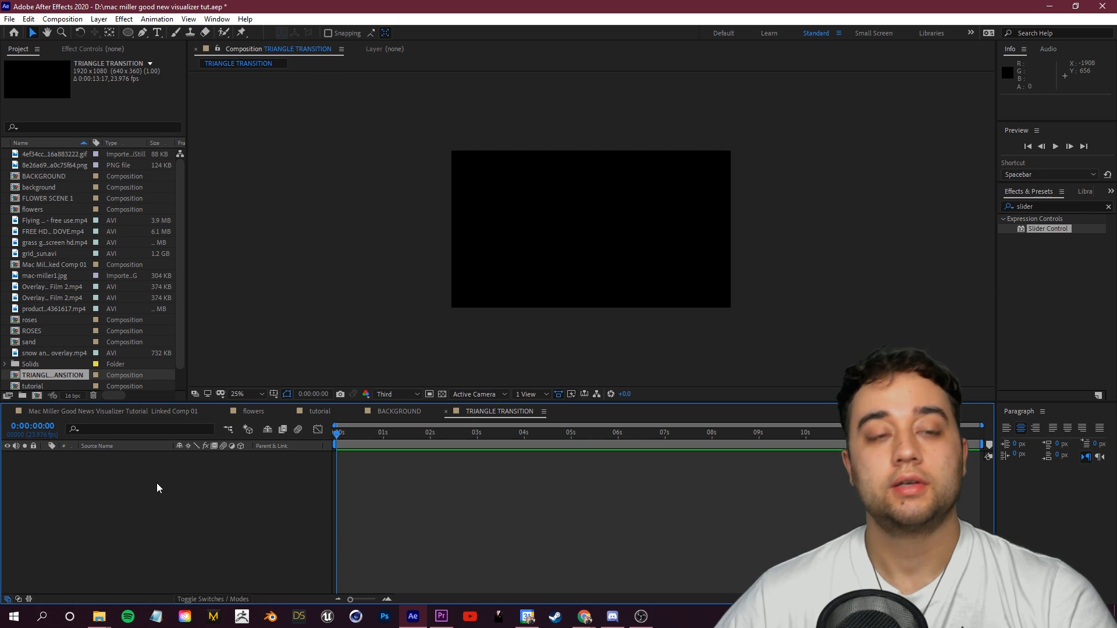
Step: Draw a white-filled triangle shape with the Pen tool across the composition frame
left_click(142, 33)
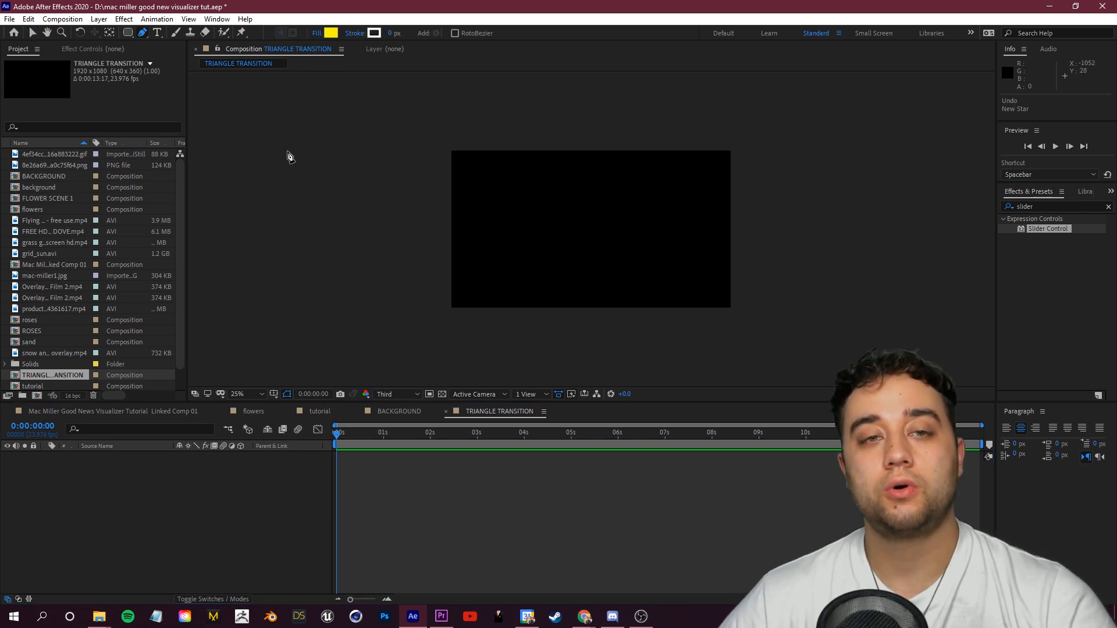
left_click(334, 34)
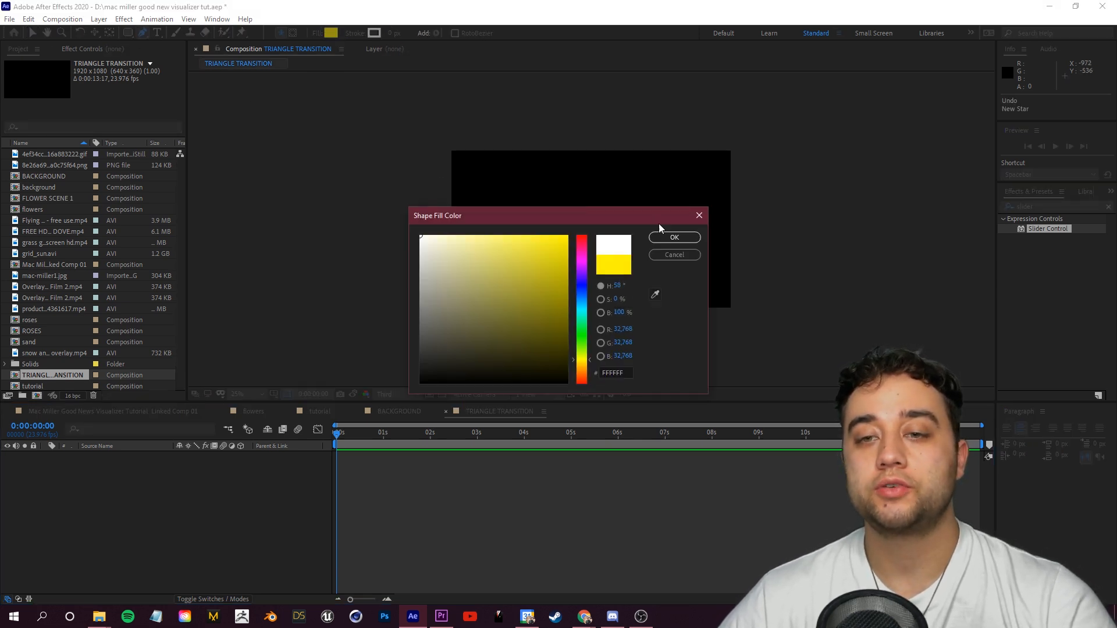
left_click(669, 237)
left_click(496, 264)
left_click(680, 265)
left_click(593, 146)
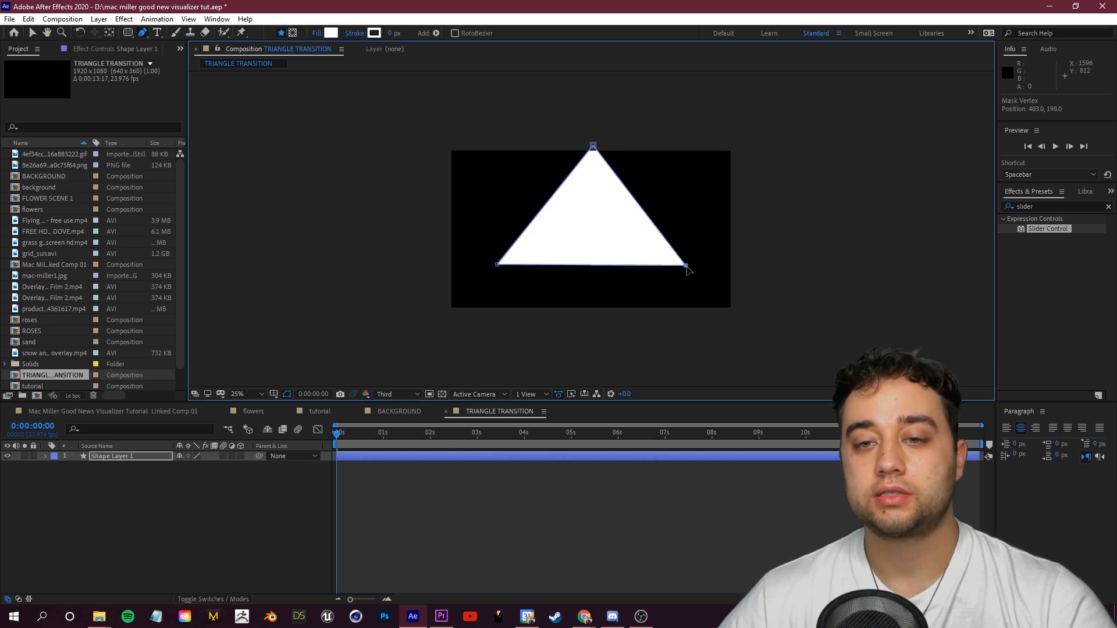
left_click_drag(497, 264, 501, 267)
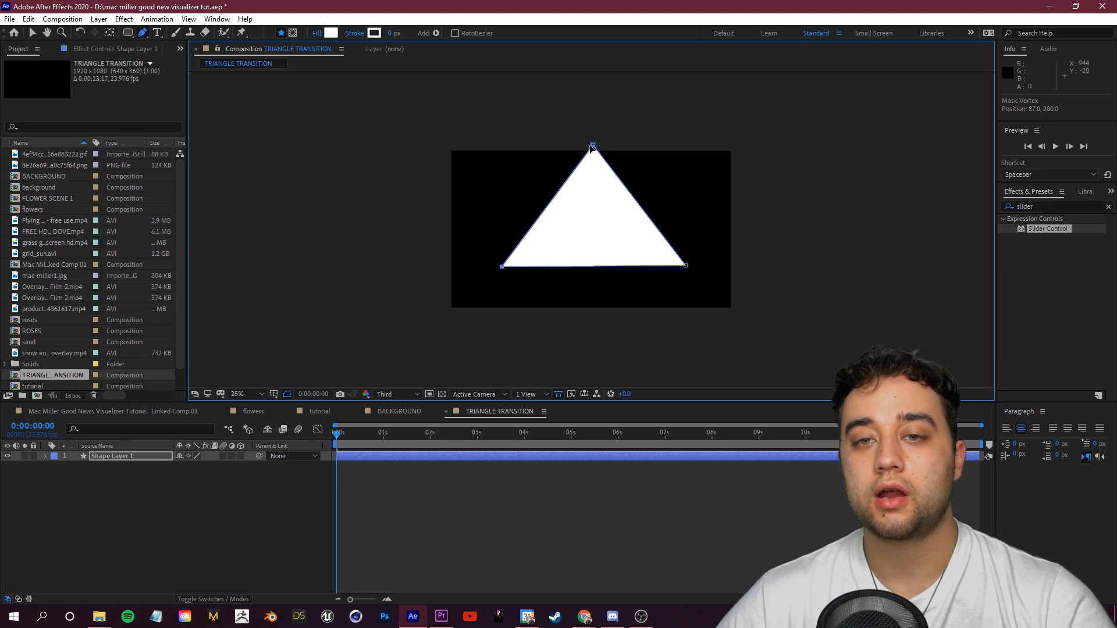
Step: Set the triangle layer's scale to 0% and add a scale keyframe at the start
left_click(118, 456)
key("s")
left_click_drag(208, 466, 169, 477)
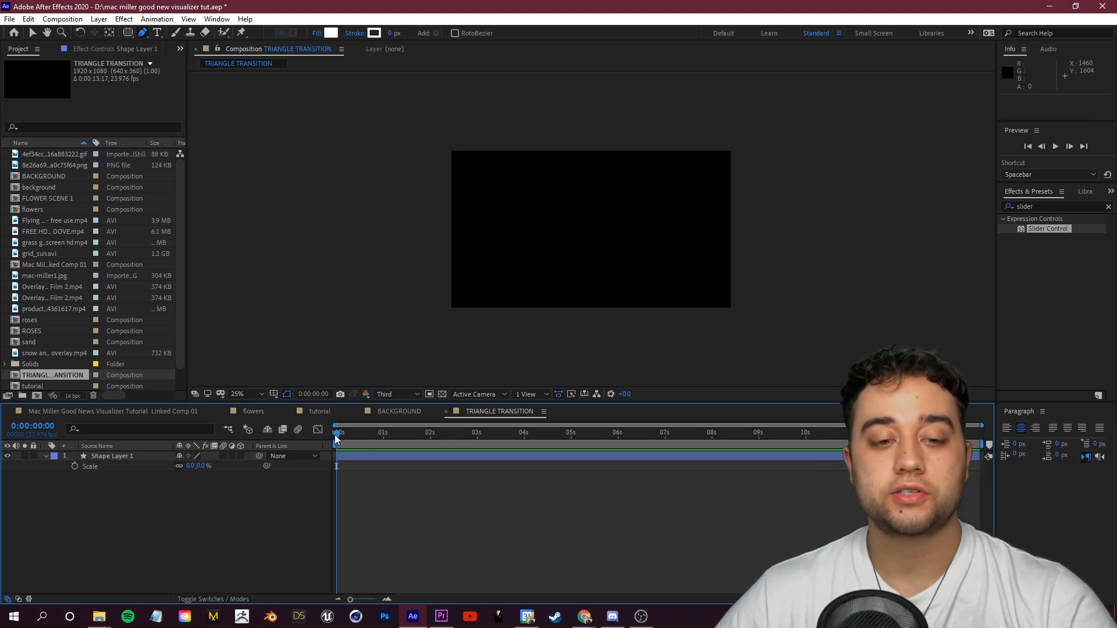
left_click(75, 466)
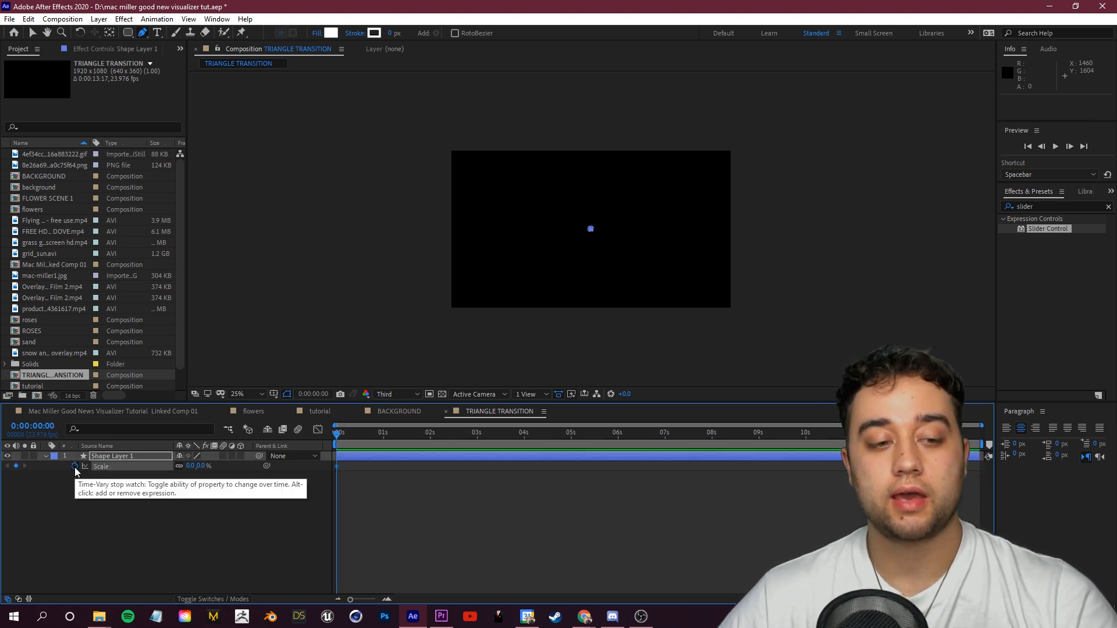
Step: Move to about 1 second 12 frames and set the triangle's scale to about 345%
left_click_drag(336, 435, 371, 438)
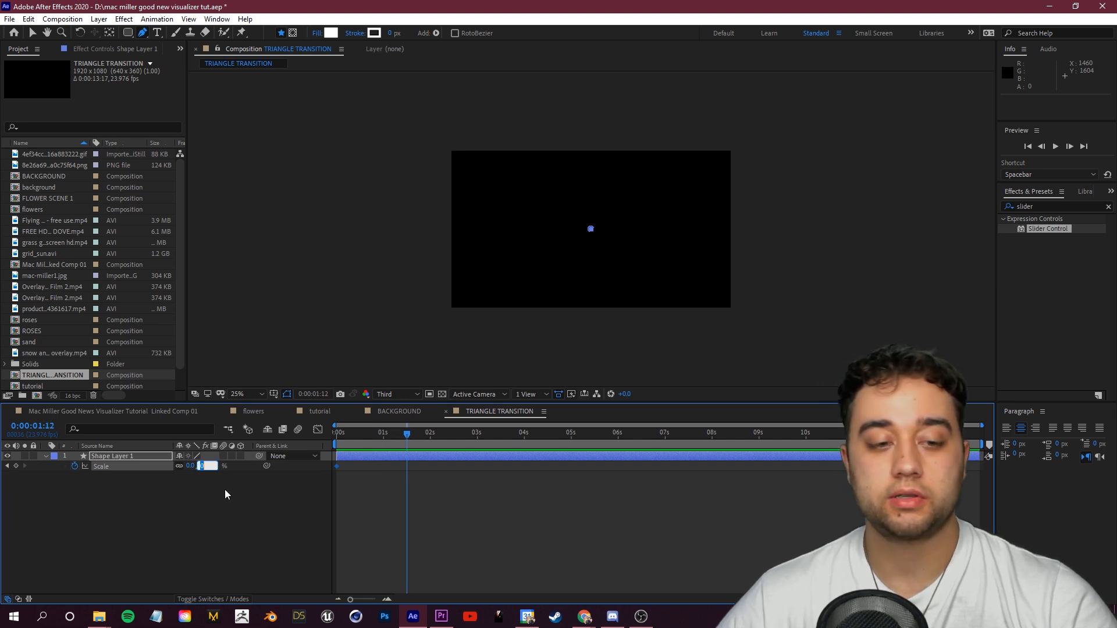
type("114")
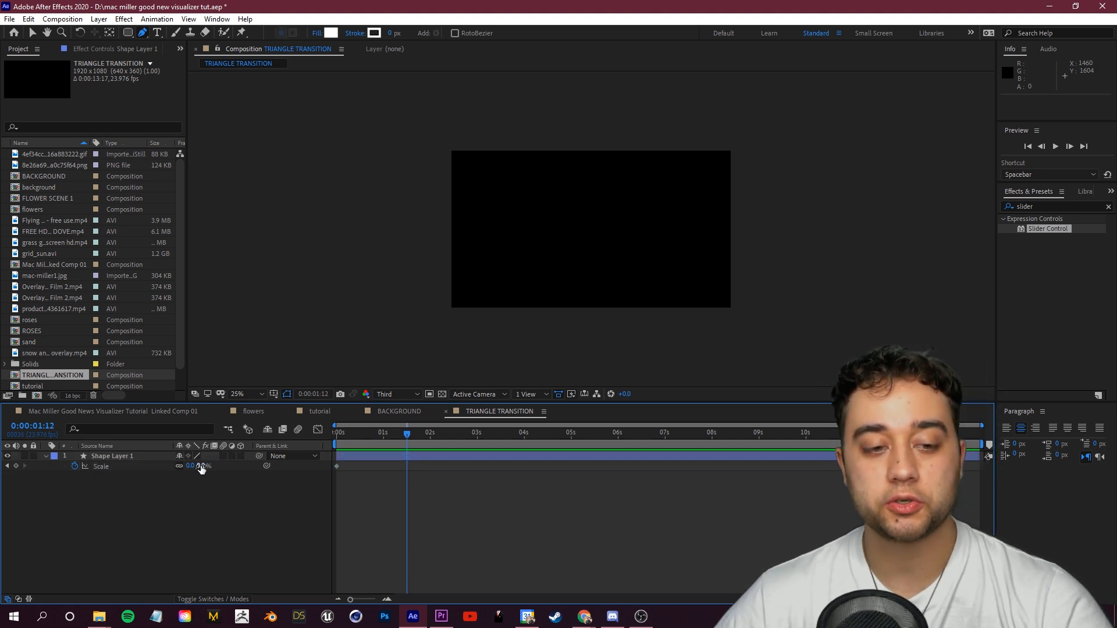
key("Return")
left_click_drag(268, 466, 439, 440)
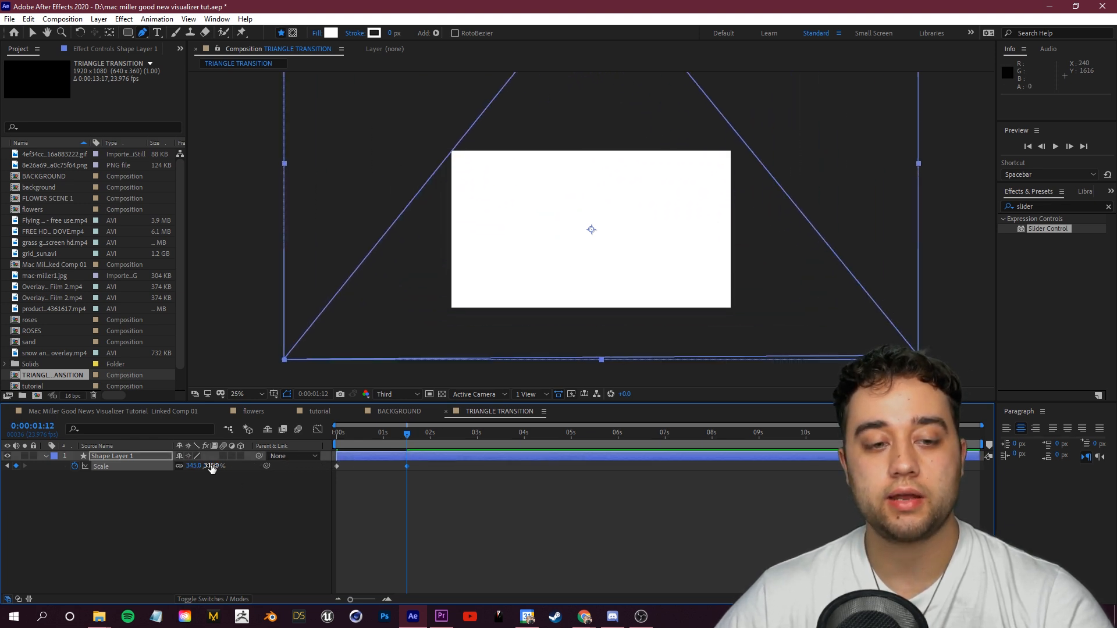
Step: Preview the triangle animation and compare it with the reference video's triangle transition
key("space")
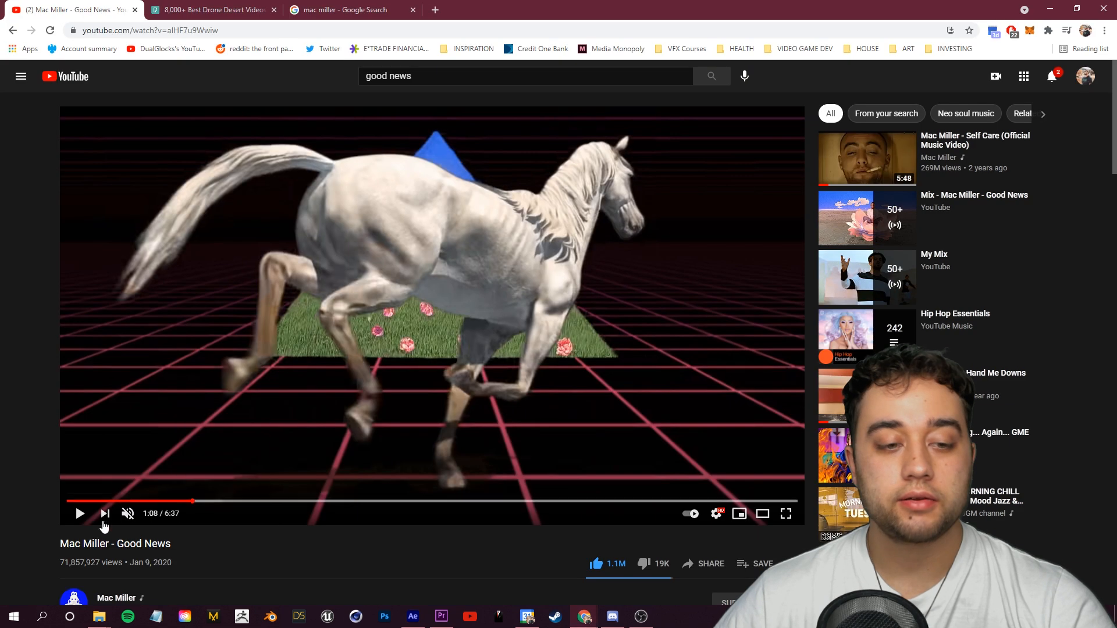
left_click(80, 513)
left_click(223, 374)
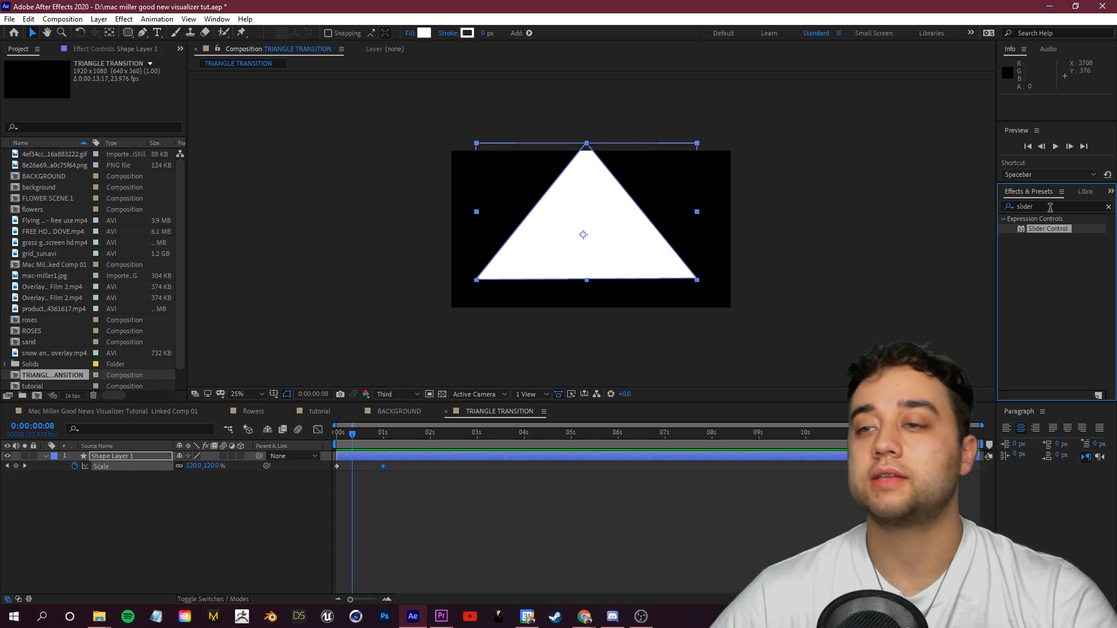
Step: Apply the Roughen Edges effect to the triangle layer and adjust its Border value
double_click(1051, 208)
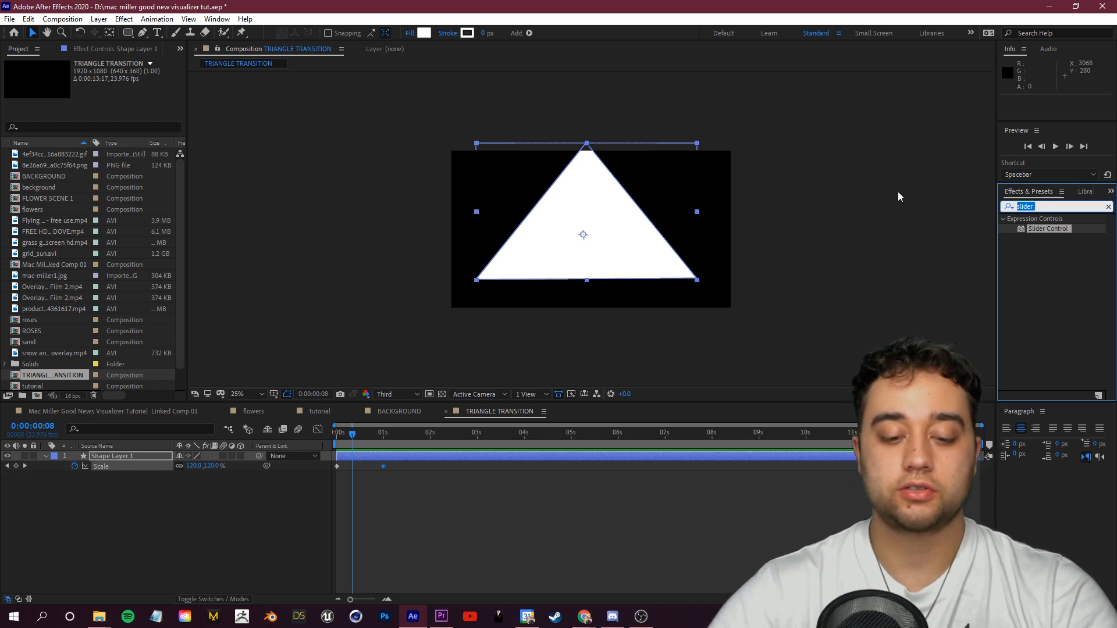
type("roughen")
left_click_drag(1076, 230, 134, 457)
scroll(524, 249, "up", 2)
left_click_drag(109, 103, 220, 109)
scroll(524, 279, "down", 1)
left_click(576, 484)
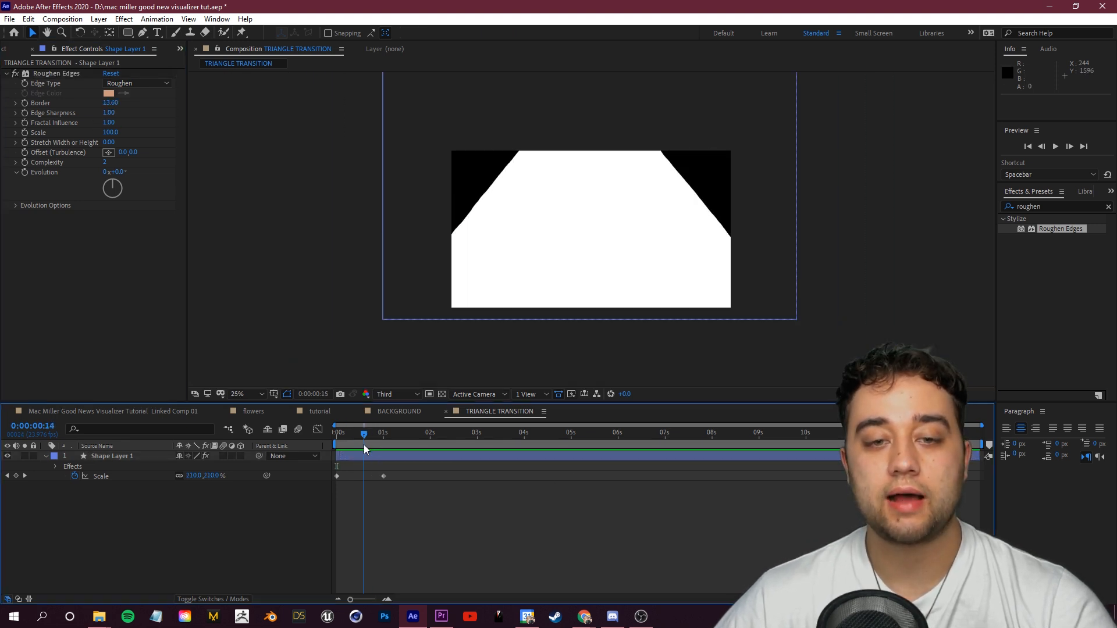
left_click_drag(364, 444, 360, 445)
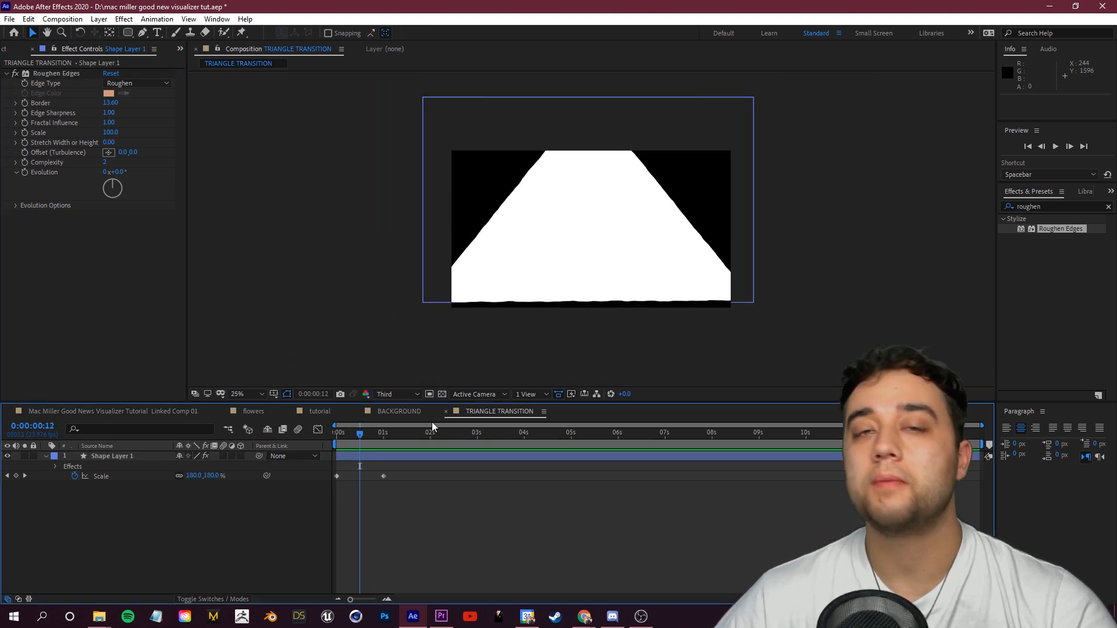
Step: Return to the tutorial composition and scrub the timeline around the scene cut
left_click(336, 414)
left_click_drag(512, 435, 542, 436)
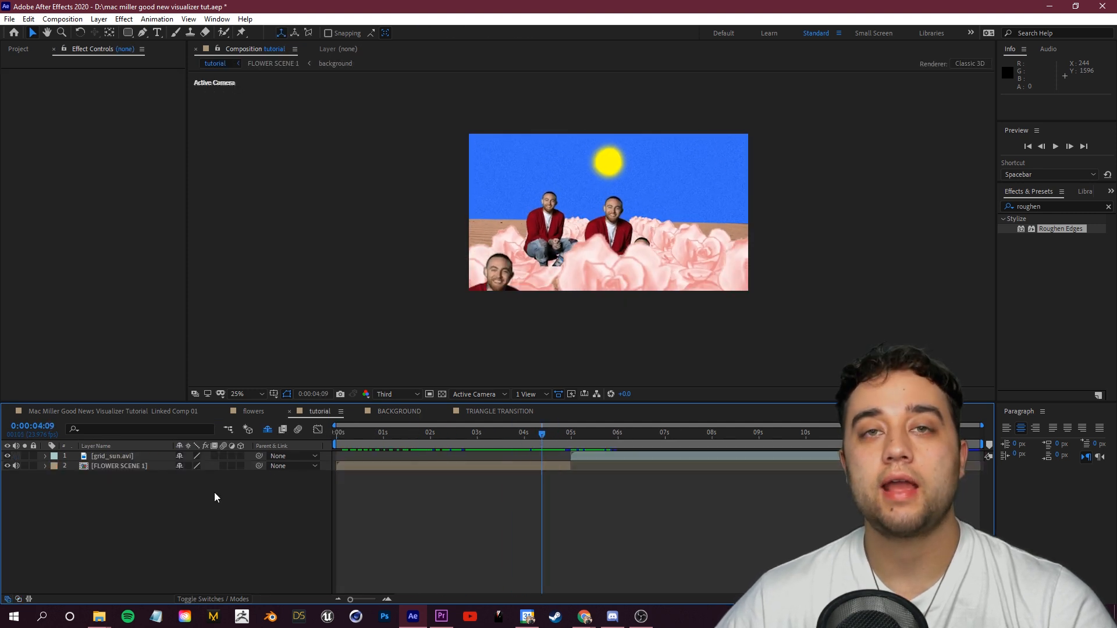
Step: Add the TRIANGLE TRANSITION composition from the project into the tutorial timeline and slide it toward the scene cut
left_click(18, 49)
scroll(64, 364, "down", 1)
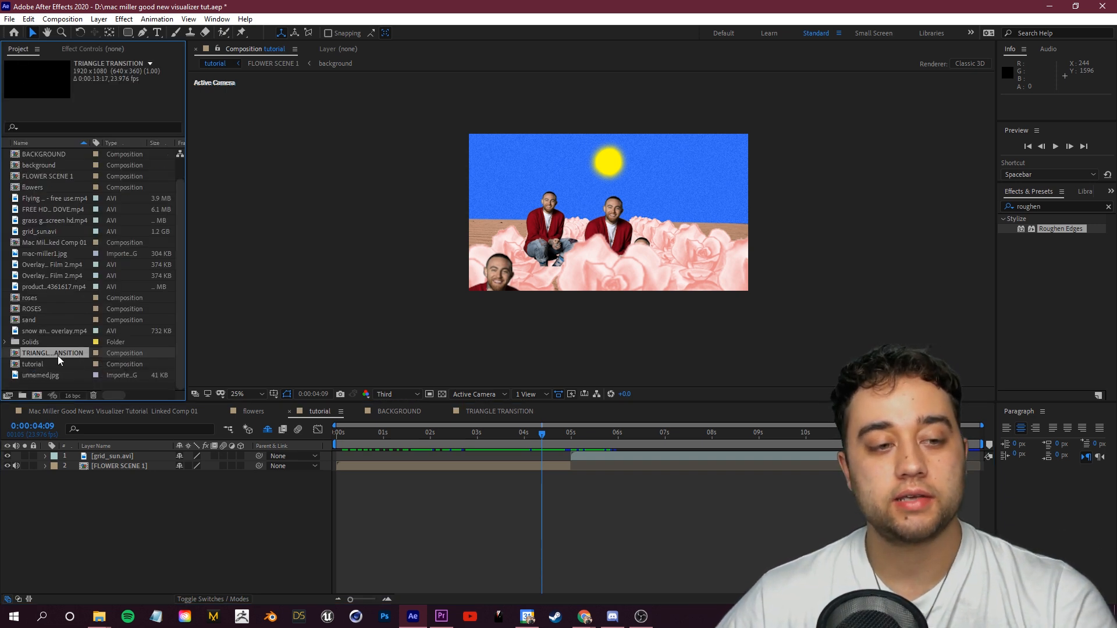
left_click_drag(57, 357, 100, 459)
left_click_drag(464, 459, 571, 452)
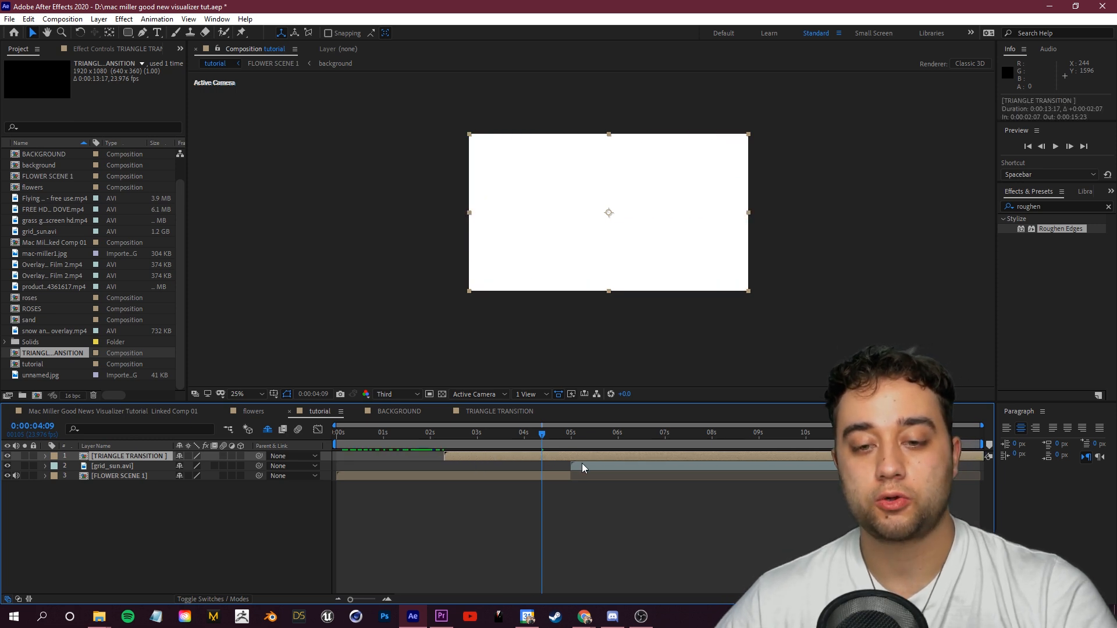
Step: Split the triangle layer at the playhead, delete the extra piece, and reposition the remaining layer at the cut
key("ctrl+shift+d")
left_click(580, 458)
key("Delete")
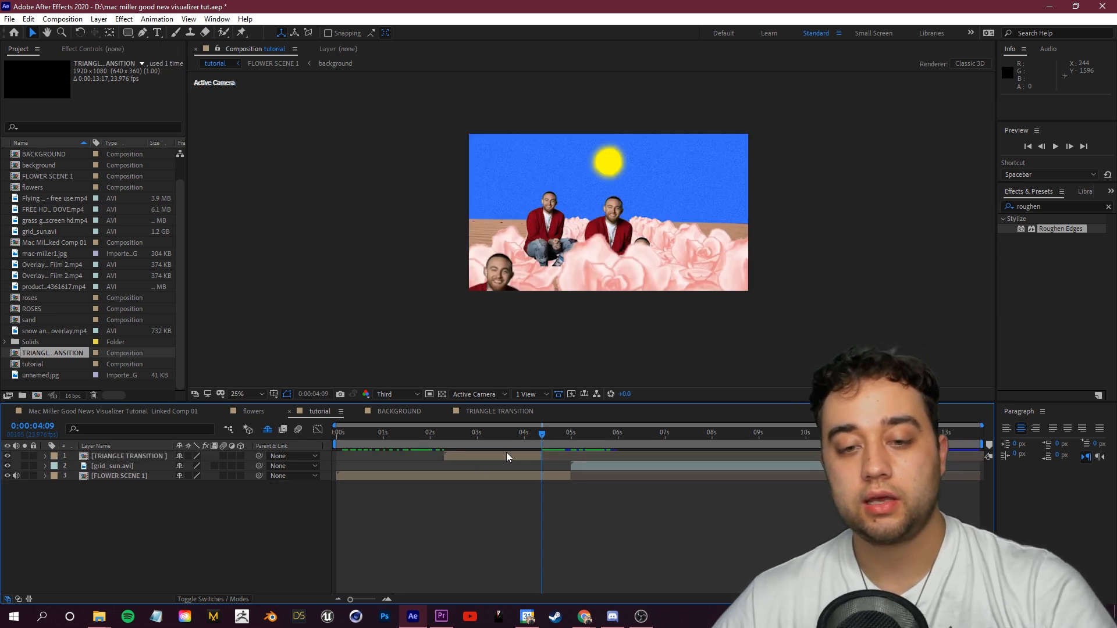
left_click_drag(506, 456, 608, 442)
key("i")
key("equal")
key("equal")
key("equal")
key("equal")
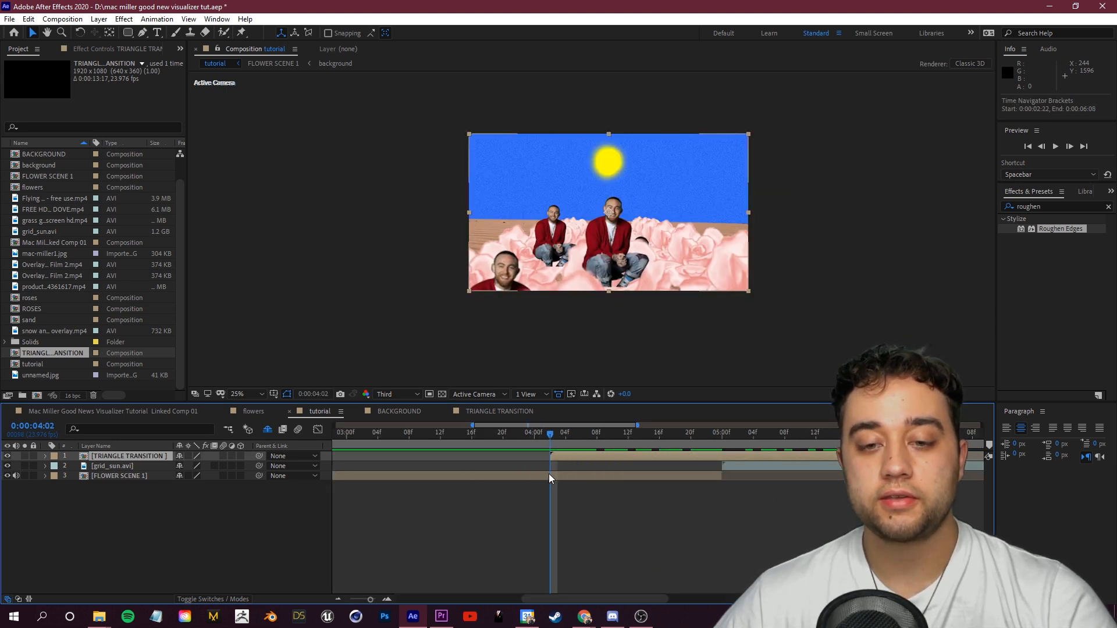
Step: Split the FLOWER SCENE 1 layer at the scene cut, about 4 seconds 2 frames, to create a second flower layer
left_click(106, 477)
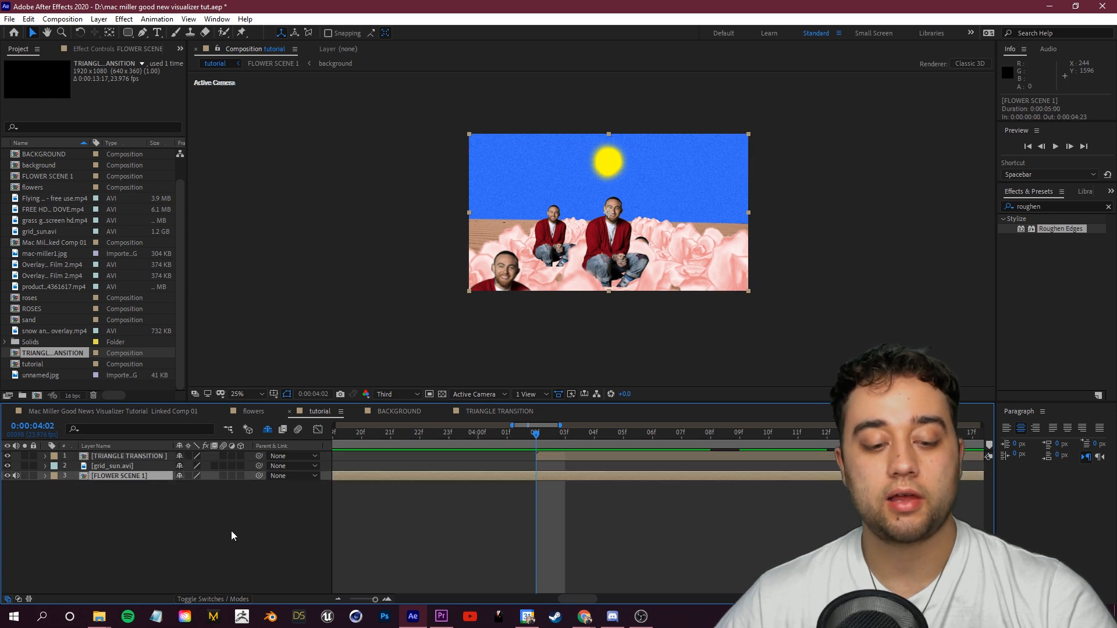
key("ctrl+shift+d")
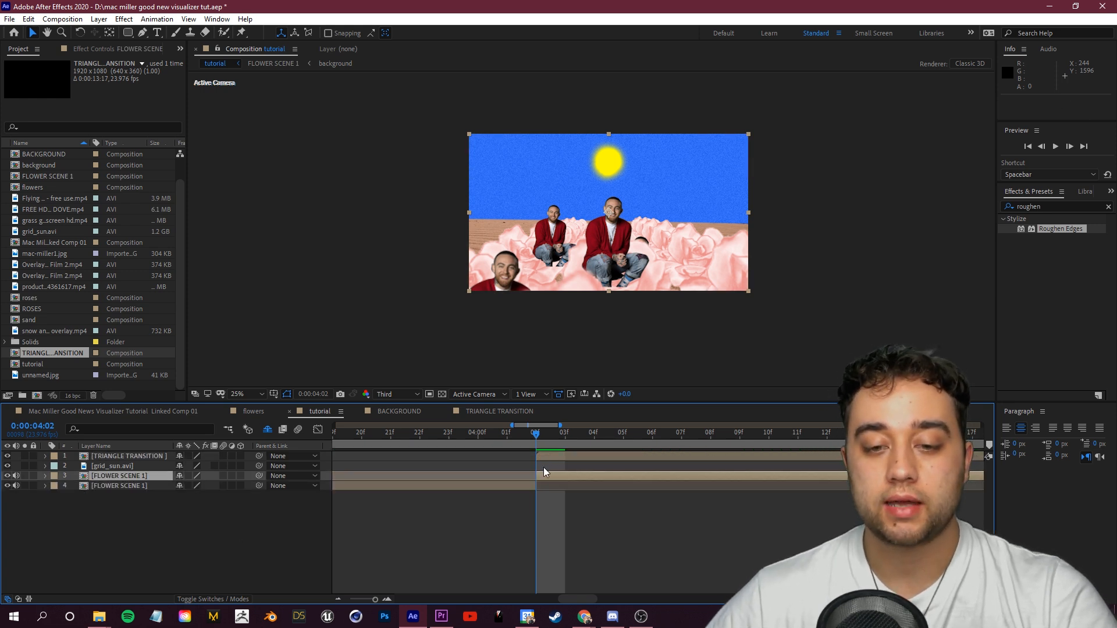
key("minus")
key("minus")
key("minus")
key("minus")
left_click_drag(571, 476, 599, 467)
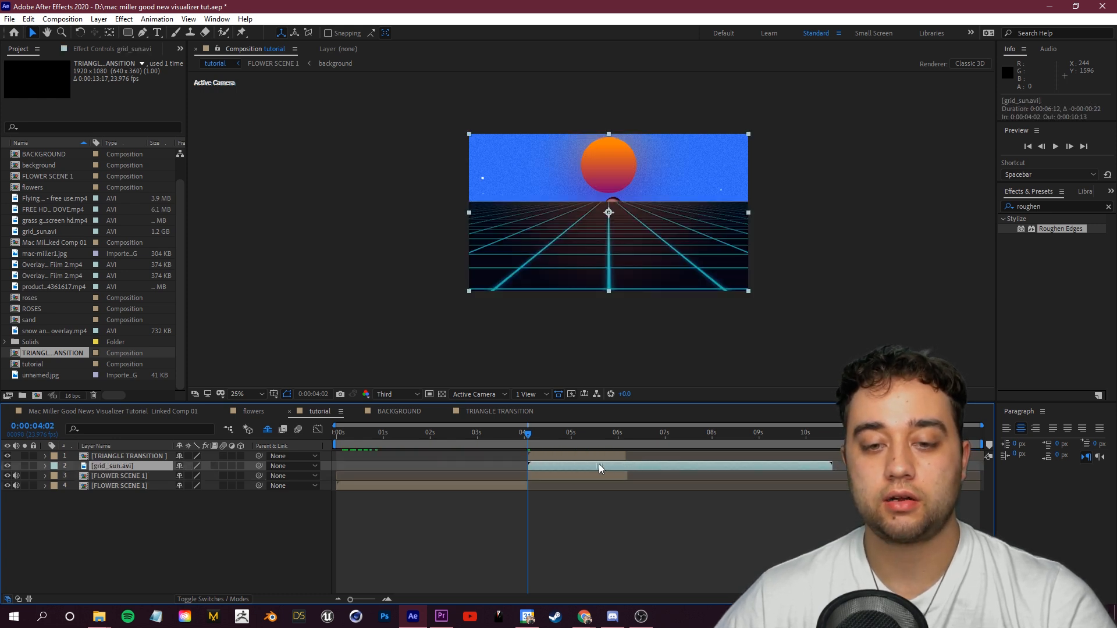
Step: Show the track matte column and move the grid_sun layer to the bottom of the layer stack
left_click(594, 457)
scroll(515, 480, "up", 2)
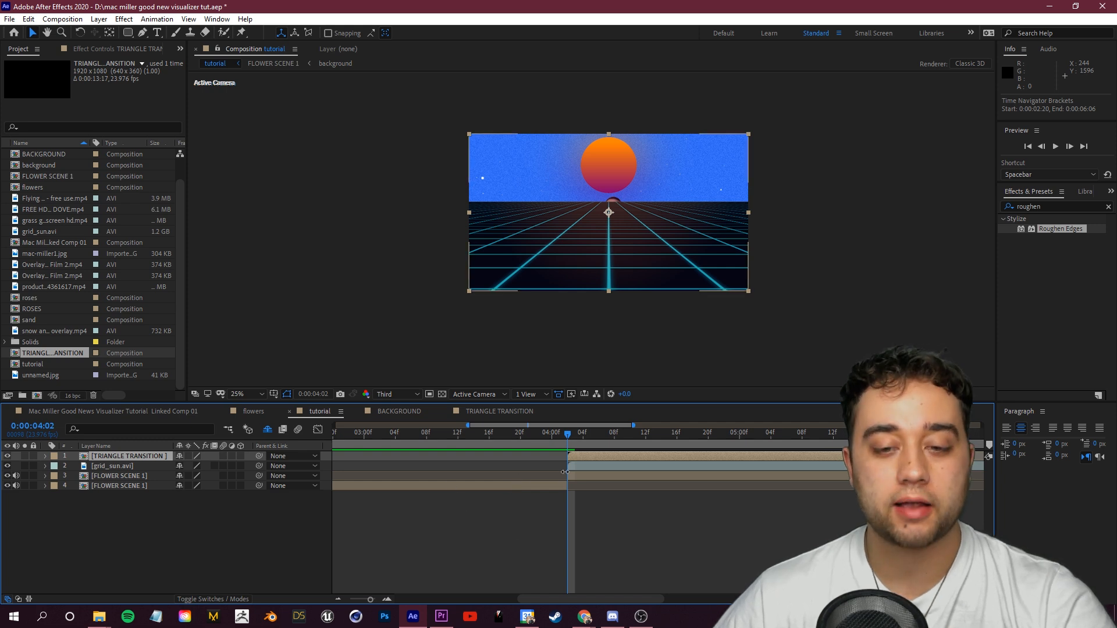
left_click(124, 477)
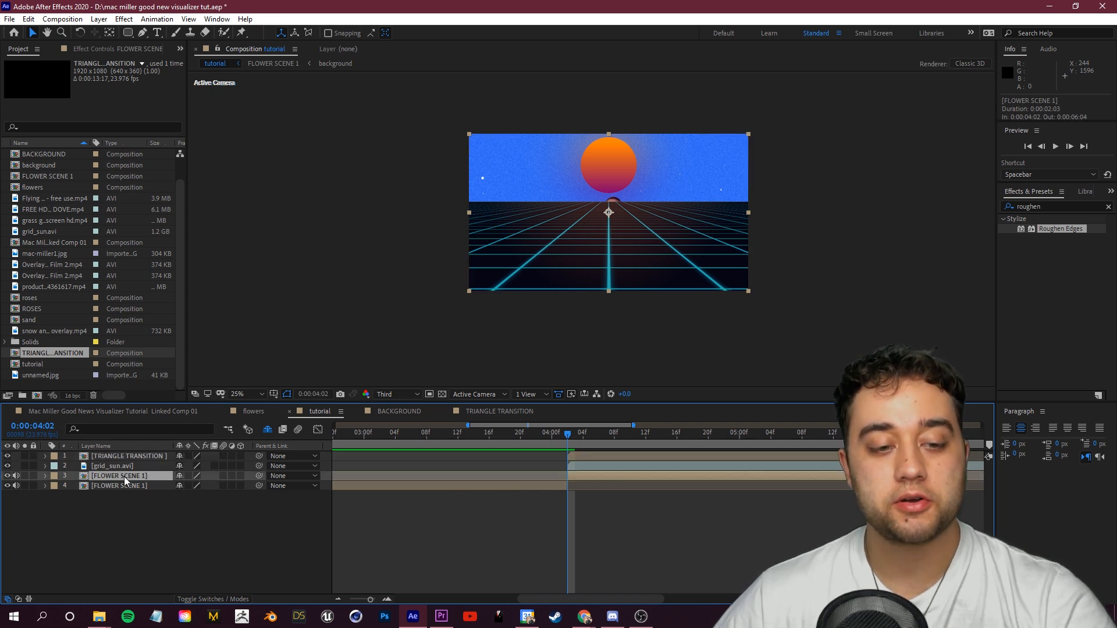
left_click(195, 599)
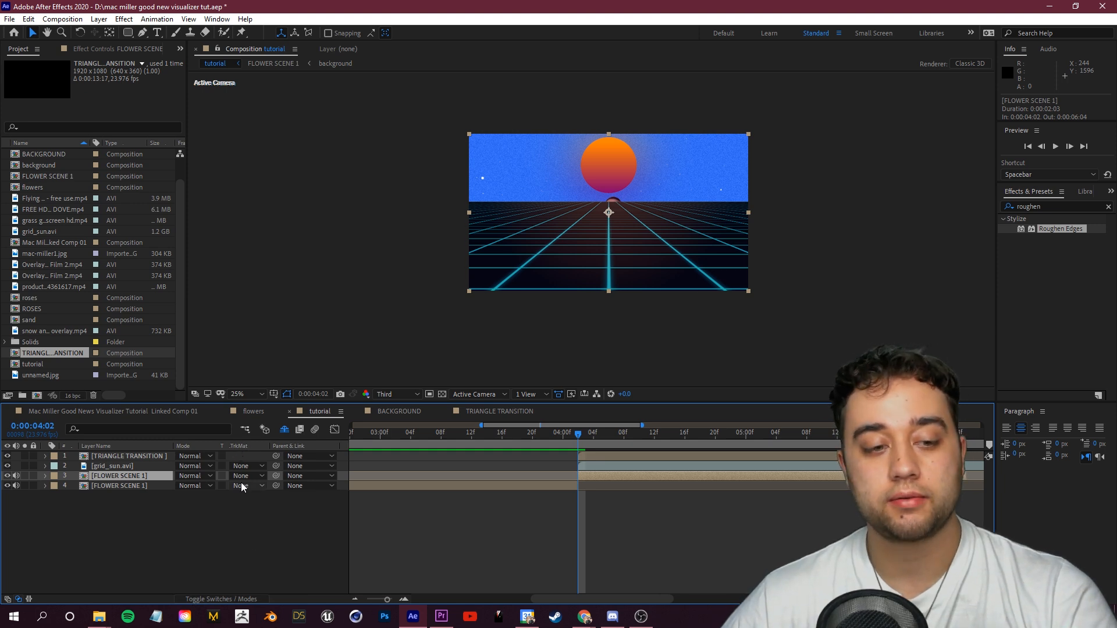
left_click(245, 457)
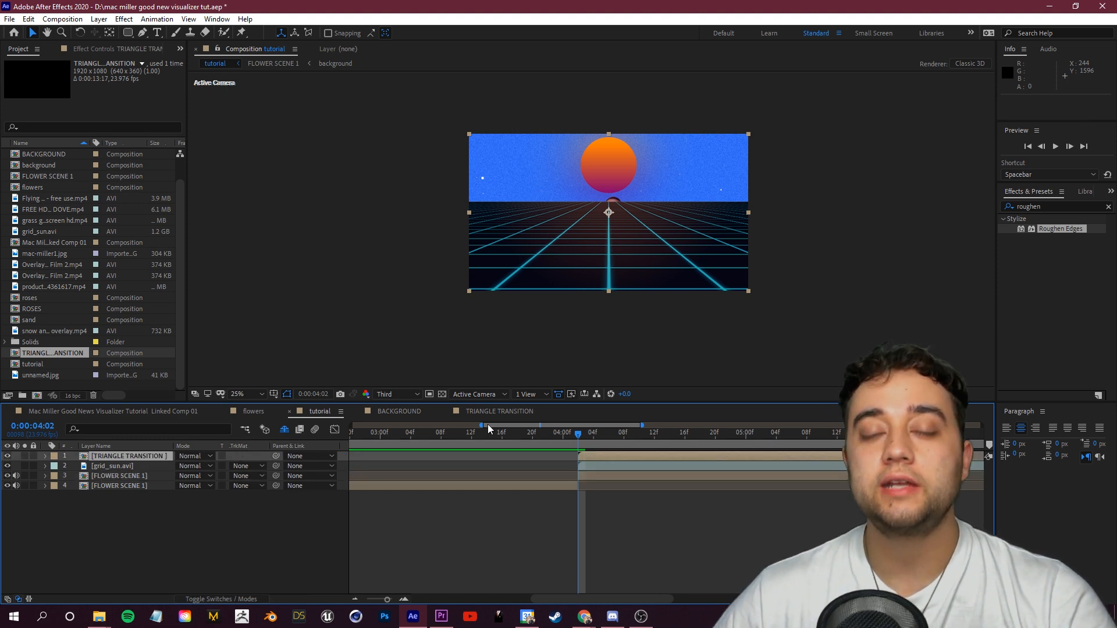
left_click(120, 468)
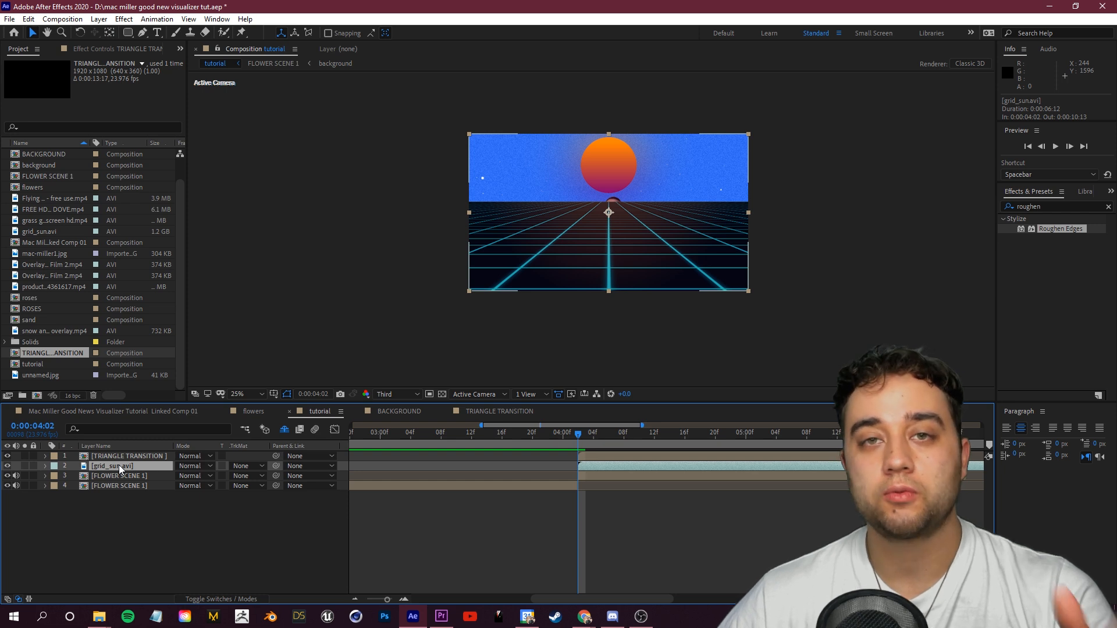
left_click_drag(120, 468, 123, 491)
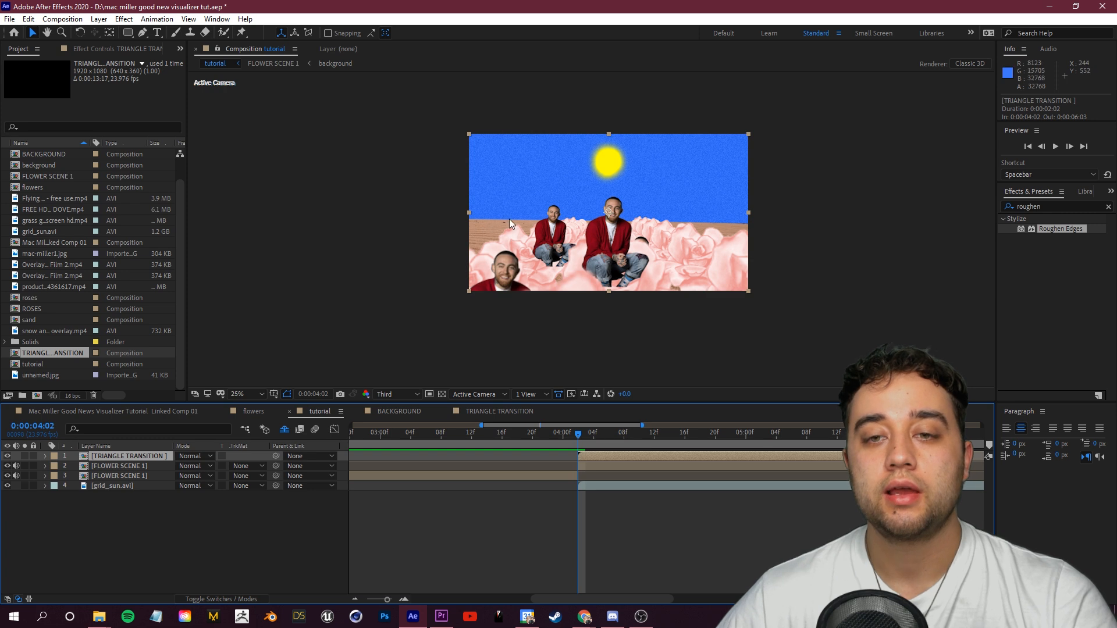
Step: Set the upper FLOWER SCENE 1 layer's track matte to Alpha Inverted Matte using TRIANGLE TRANSITION
left_click(145, 466)
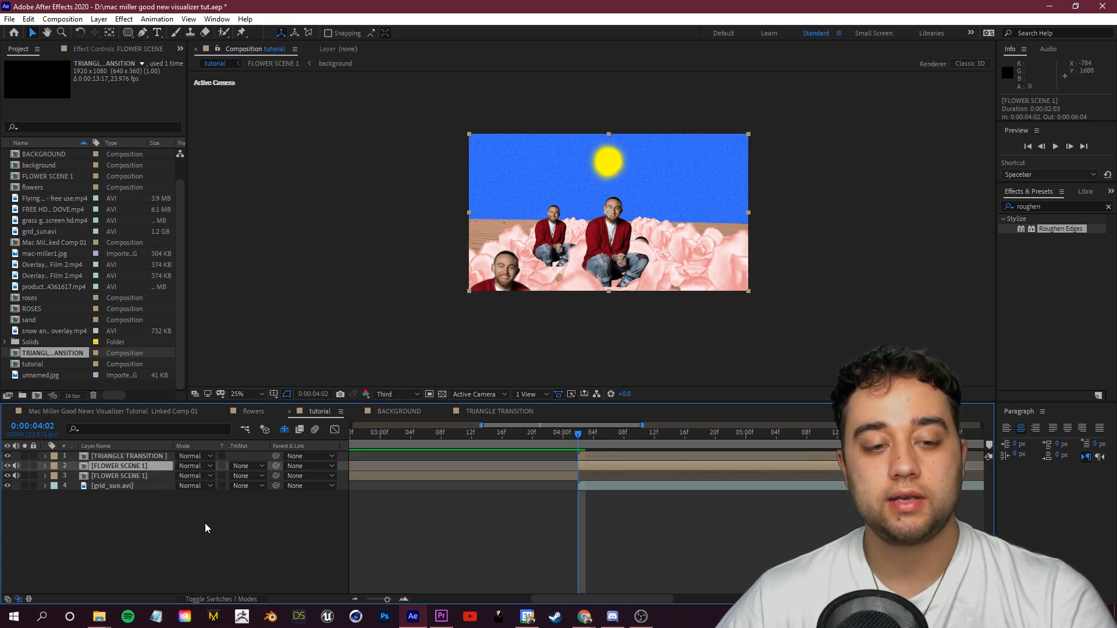
left_click(246, 469)
left_click(276, 508)
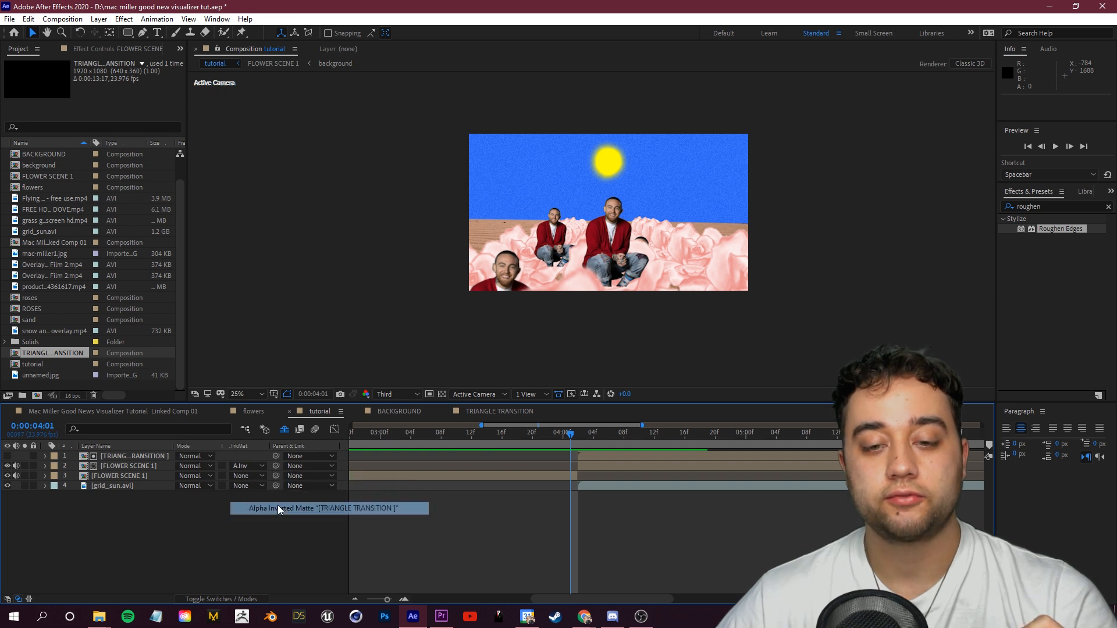
Step: Preview the triangle matte transition around the scene cut
left_click_drag(573, 435, 610, 435)
key("space")
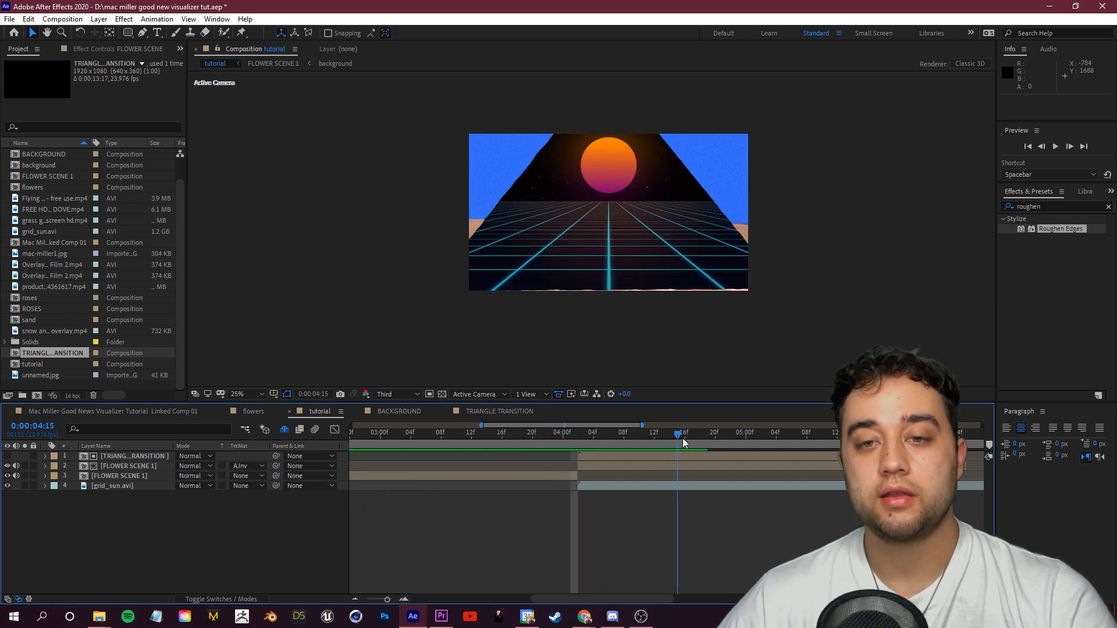
key("space")
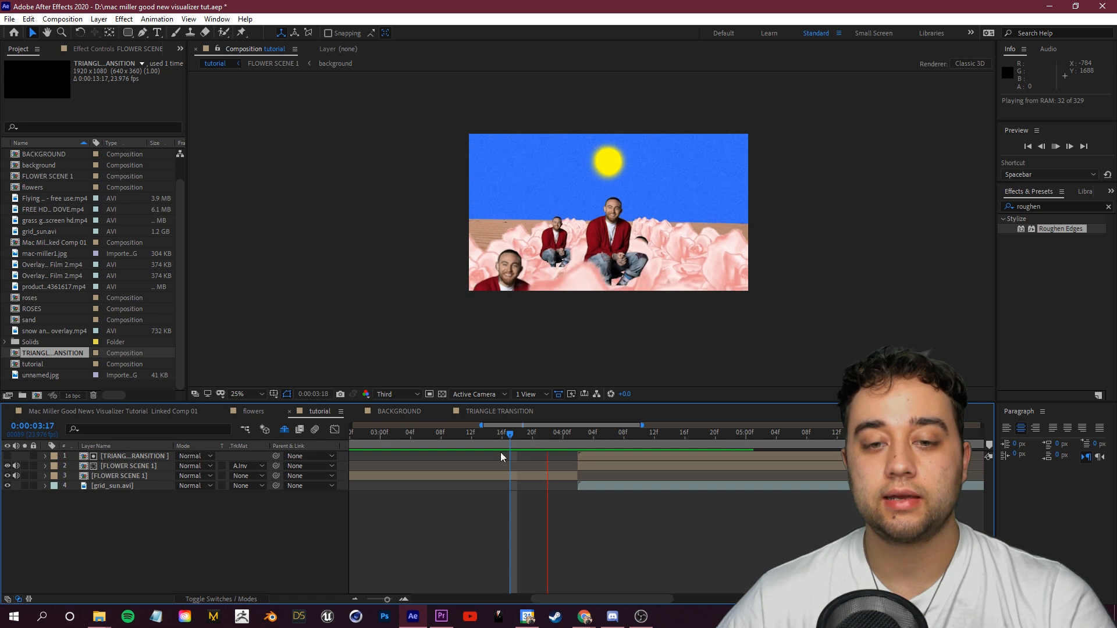
left_click(755, 441)
key("space")
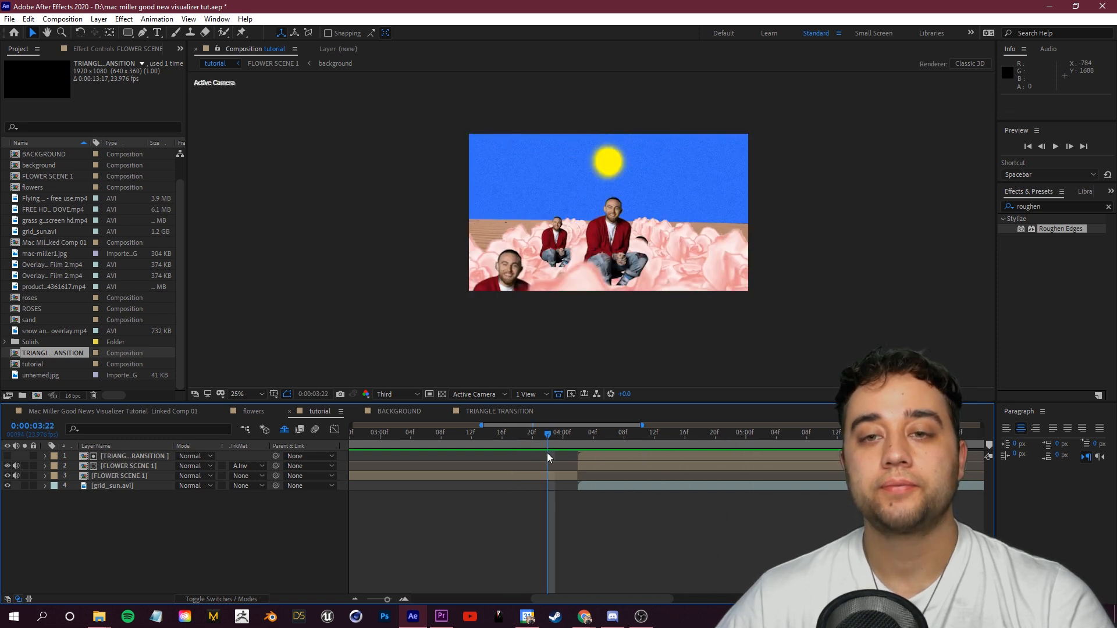
key("space")
key("space")
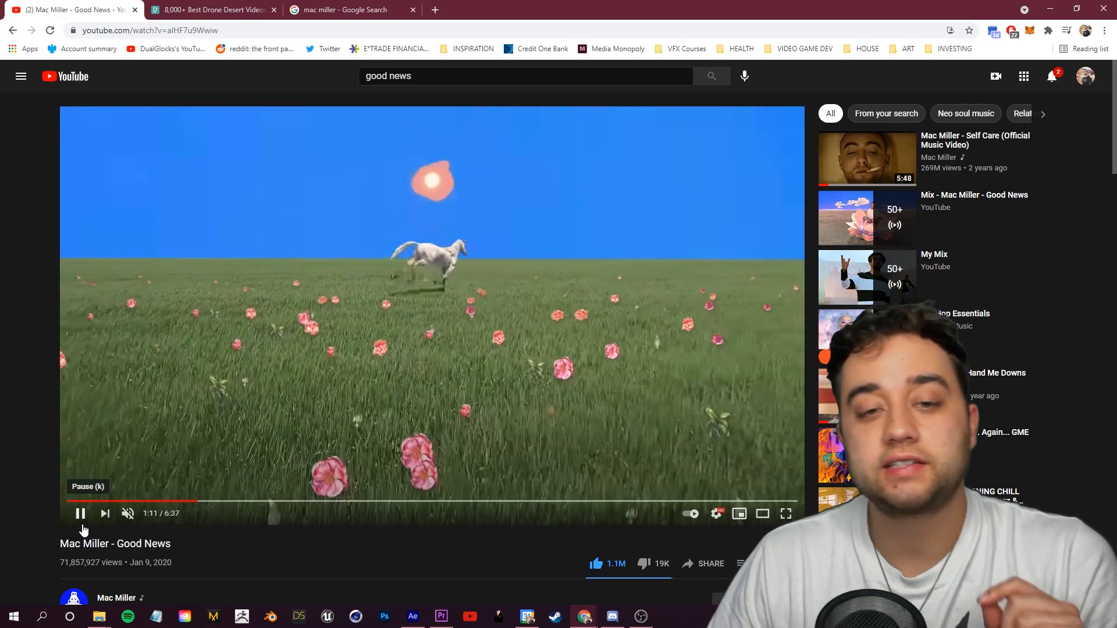
Step: Scrub through the Good News reference video in the browser to review its later scenes
left_click(82, 526)
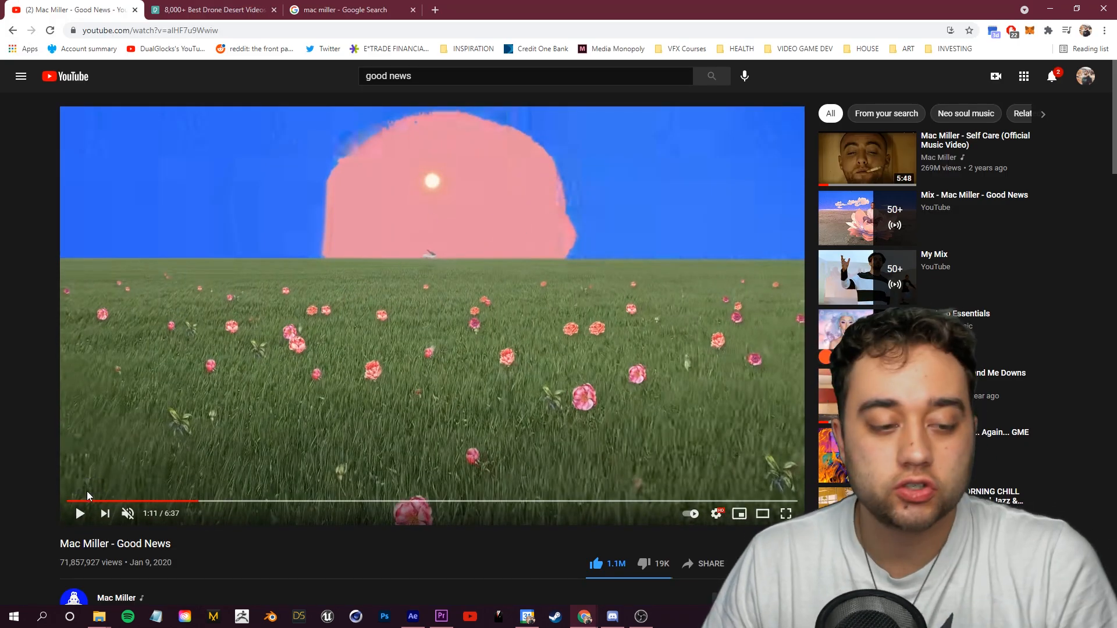
left_click(81, 518)
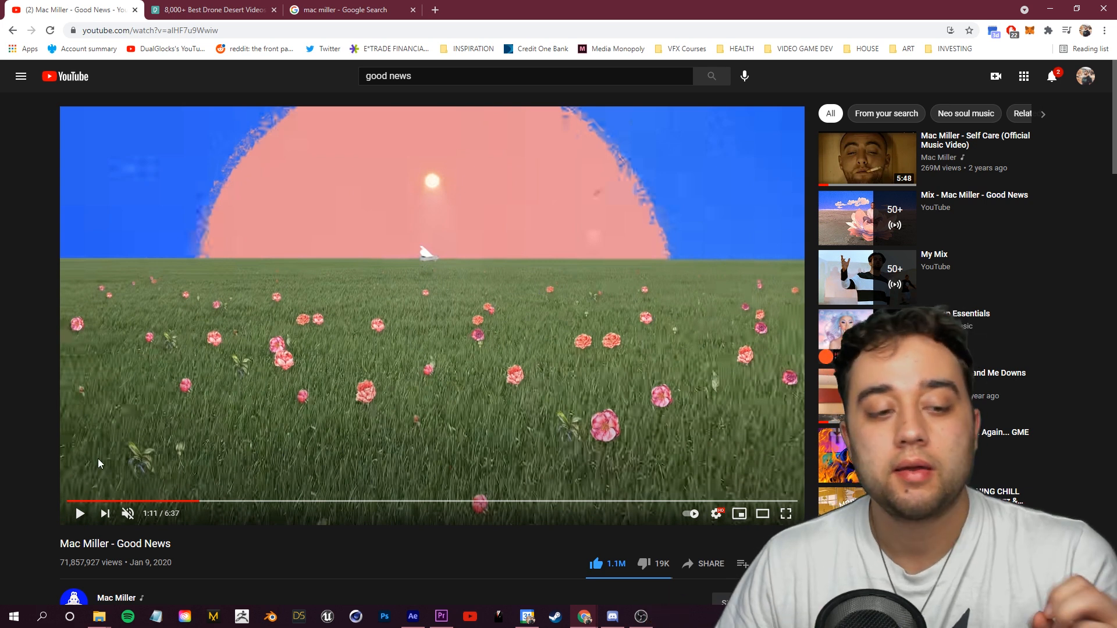
left_click(72, 526)
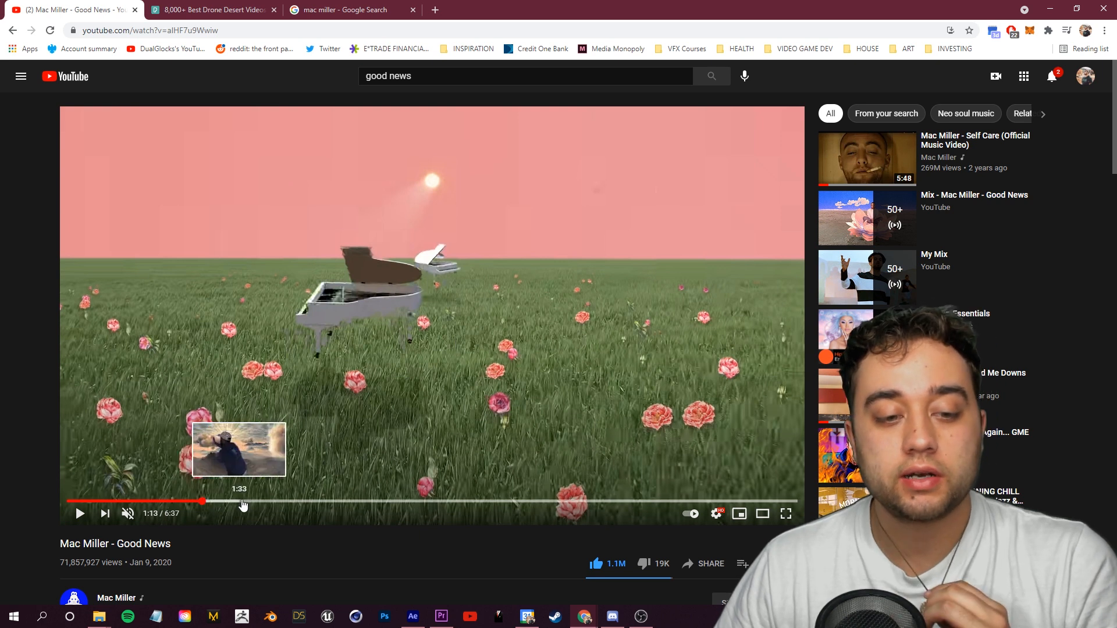
left_click(231, 501)
left_click(80, 513)
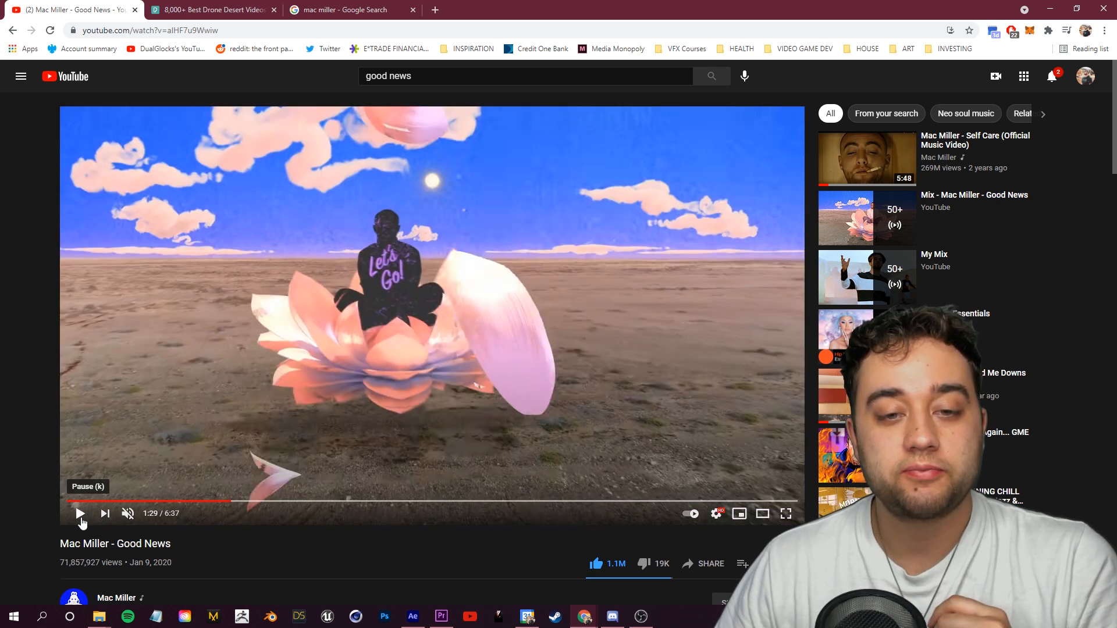
left_click(247, 501)
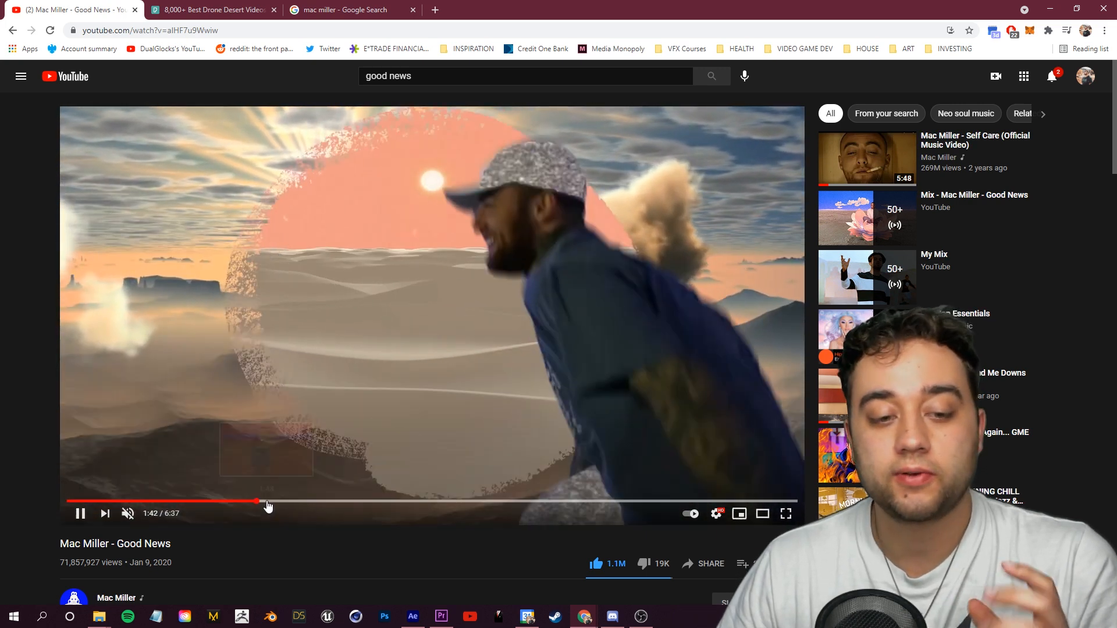
left_click(269, 501)
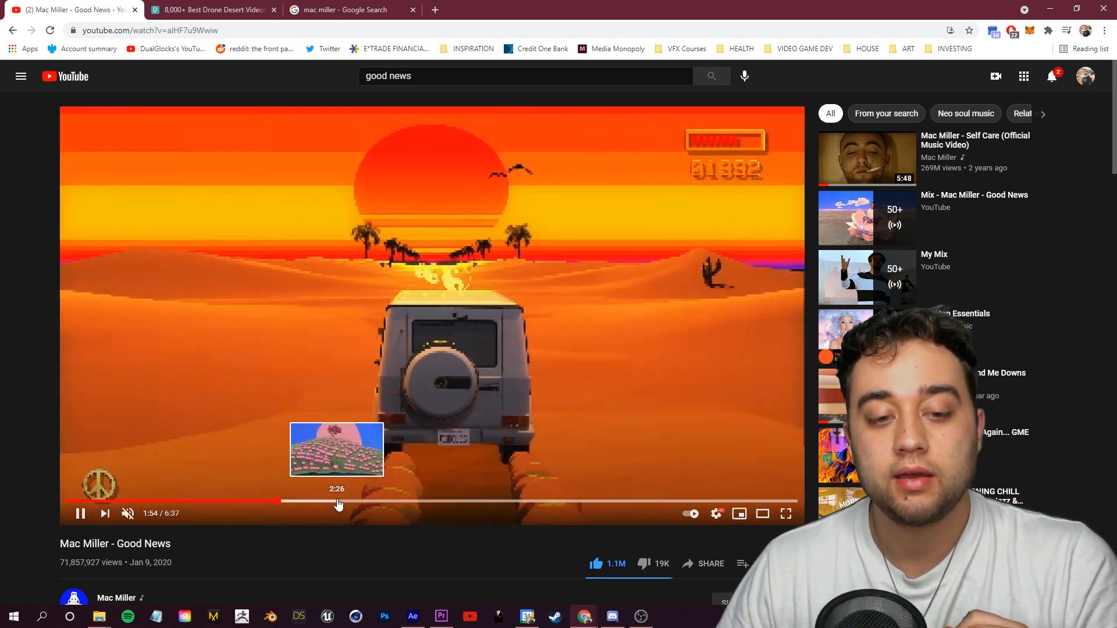
left_click(343, 501)
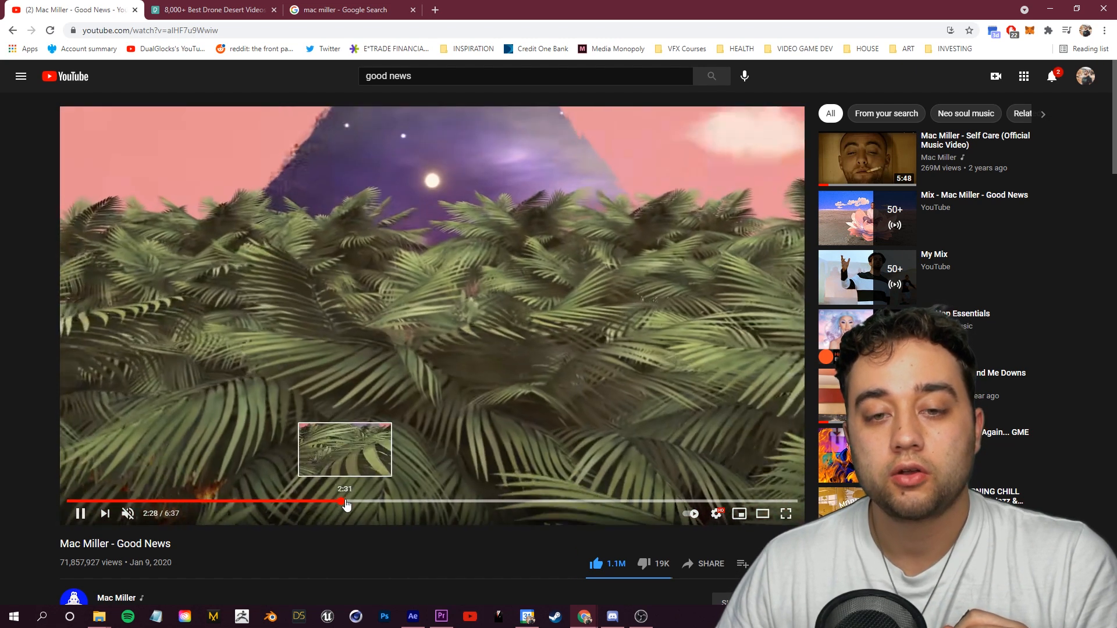
left_click(346, 502)
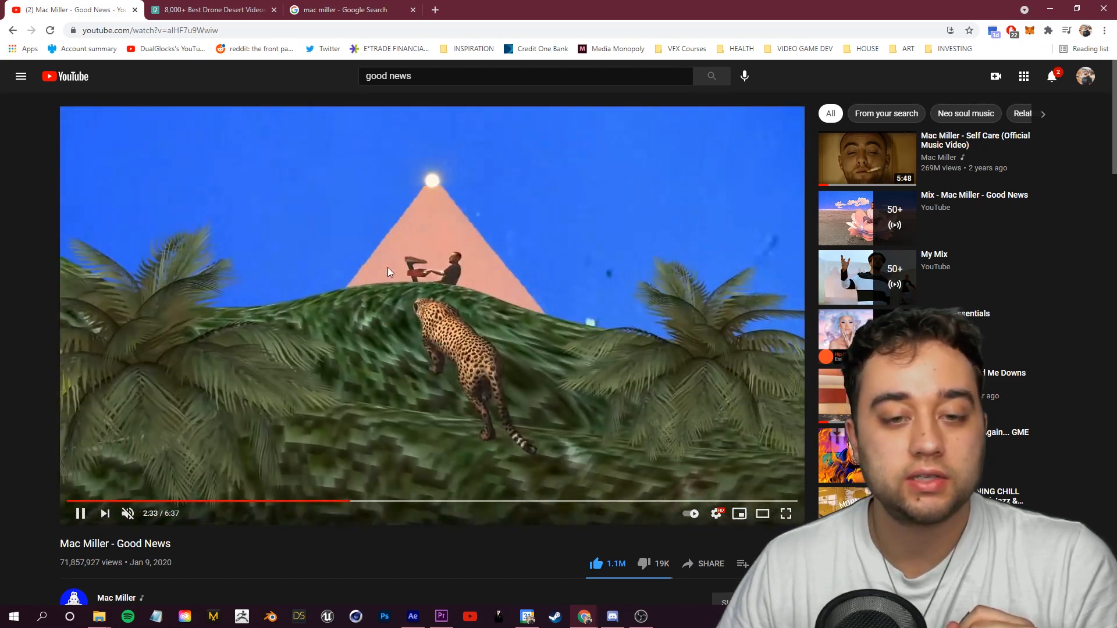
left_click(287, 501)
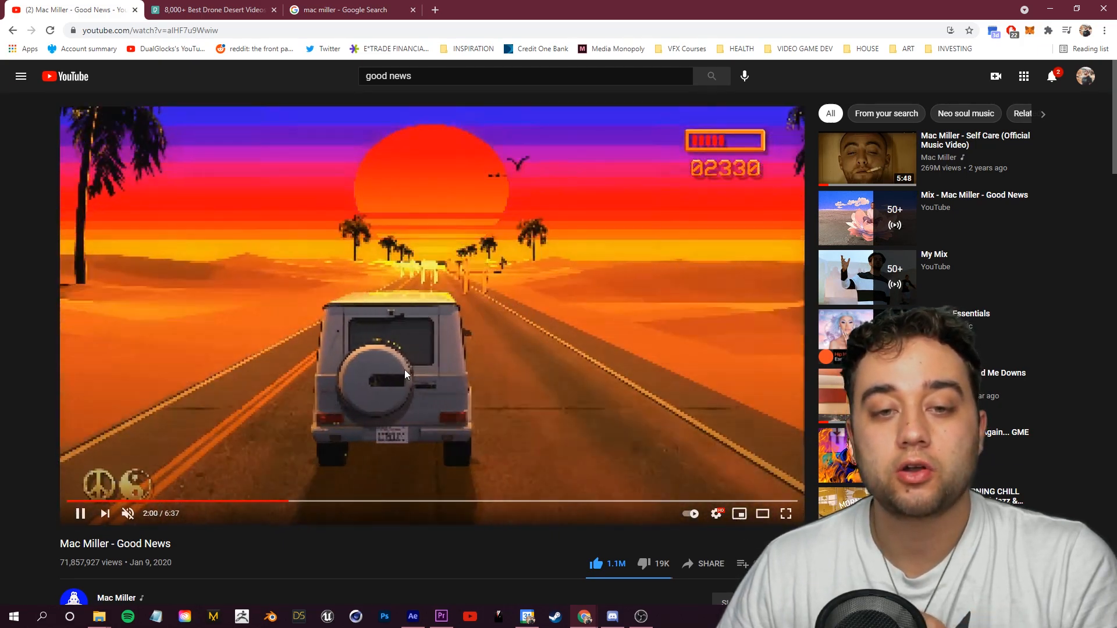
left_click(284, 501)
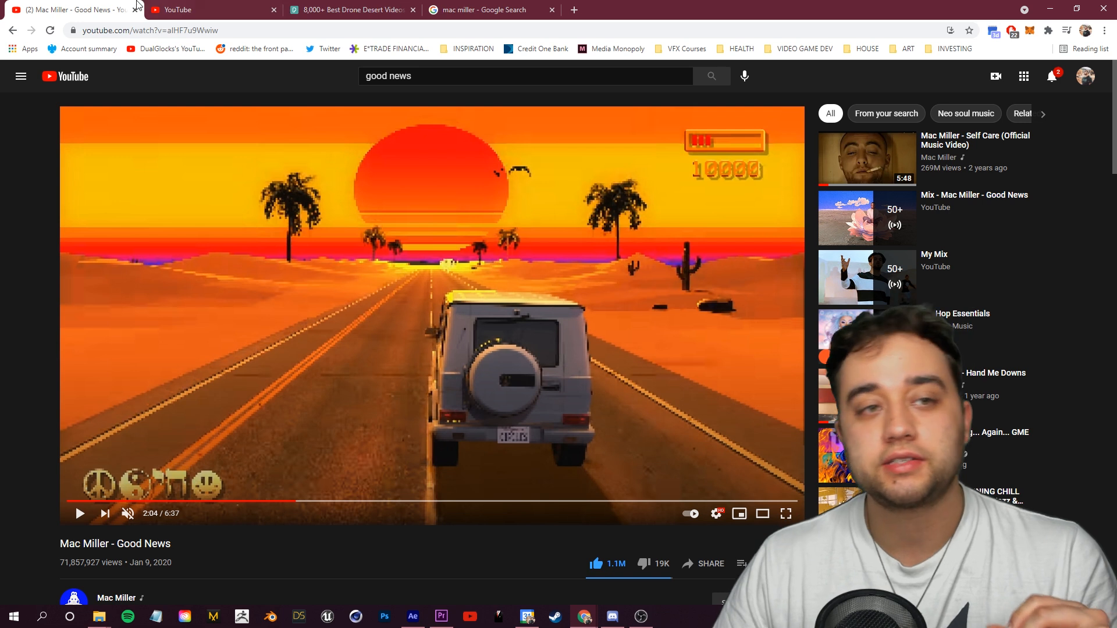
Step: Browse the blender 80s search results tab for retro grid-sun scene references
left_click(176, 8)
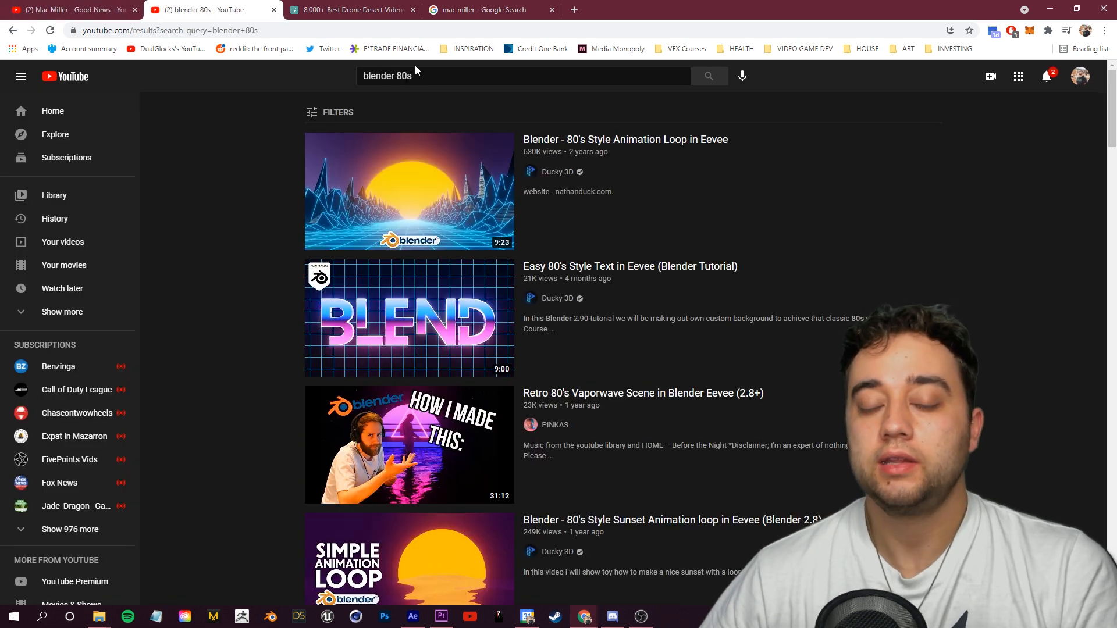
mouse_move(593, 169)
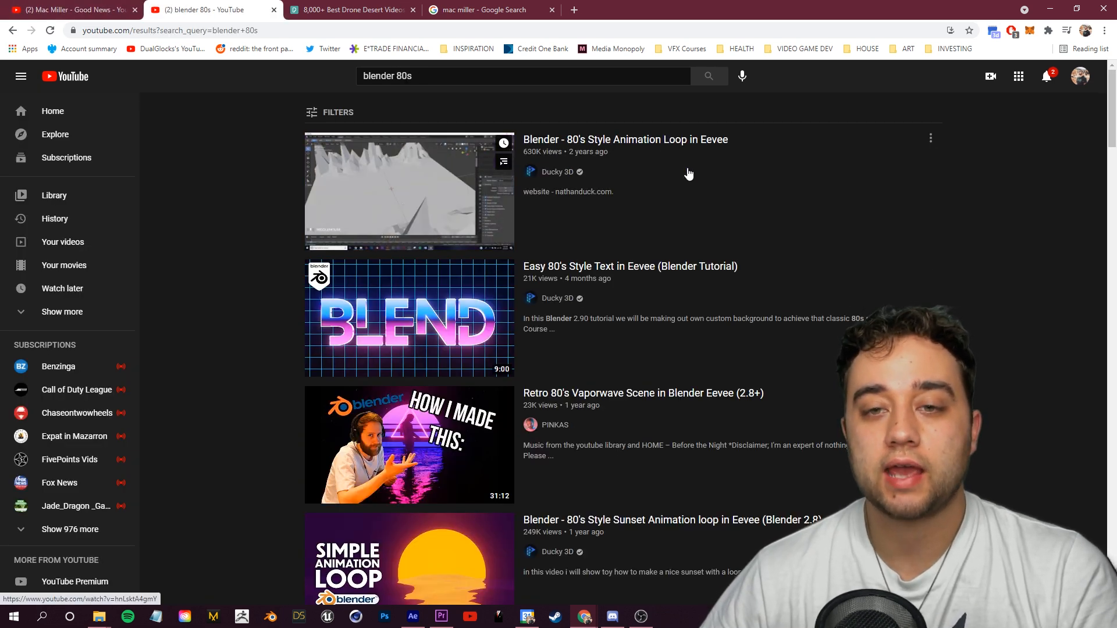
scroll(237, 280, "down", 2)
scroll(235, 355, "up", 2)
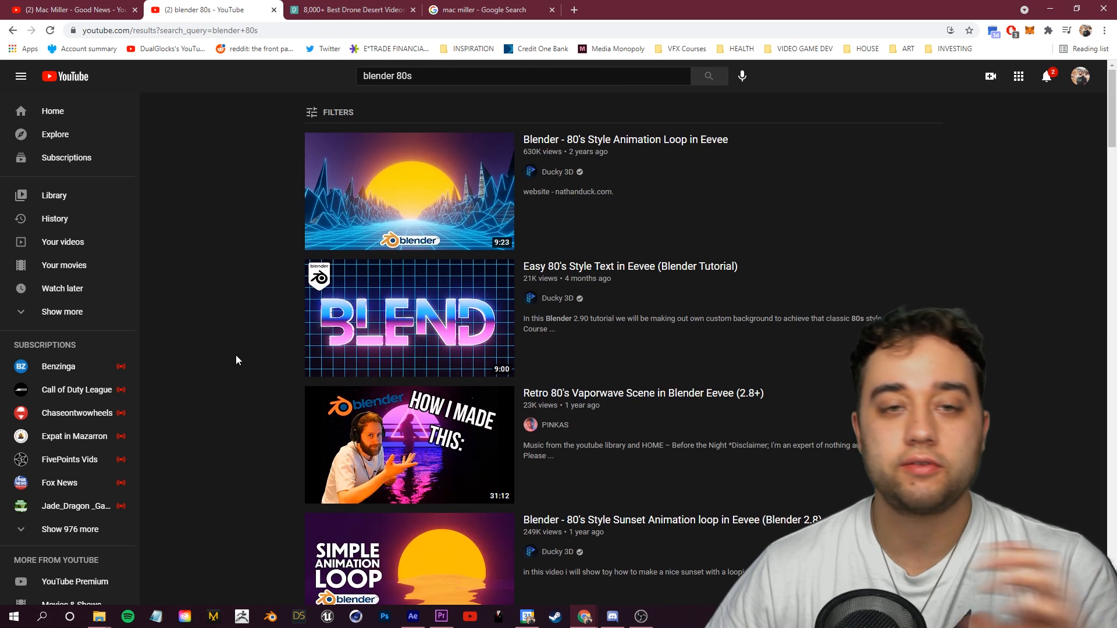
scroll(424, 349, "down", 3)
scroll(437, 264, "down", 5)
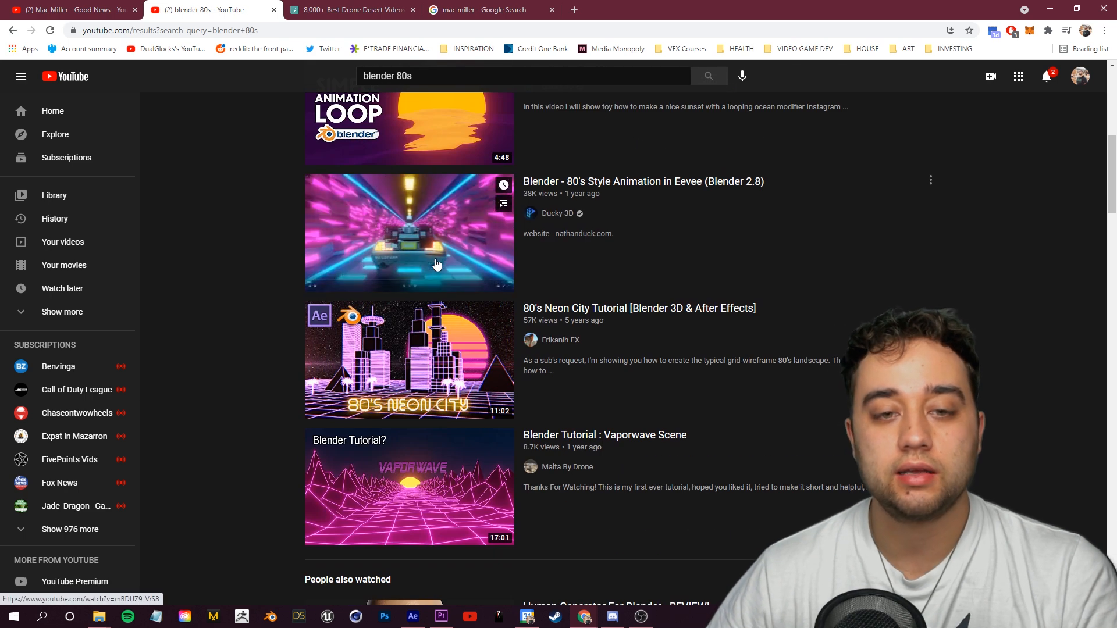
scroll(438, 351, "down", 4)
scroll(416, 293, "up", 1)
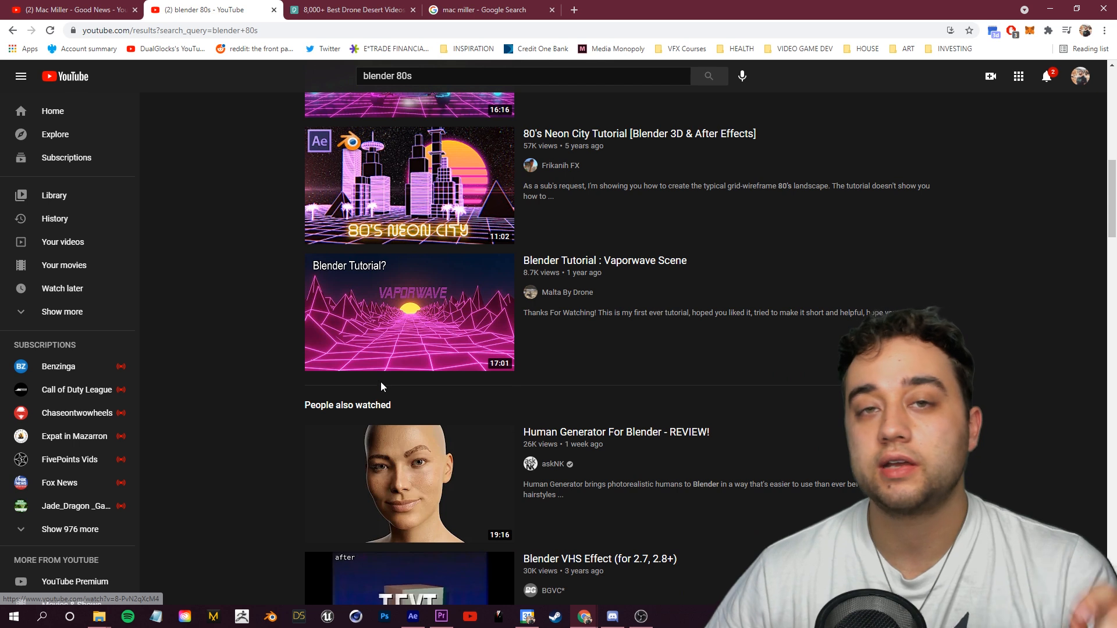
scroll(380, 382, "up", 10)
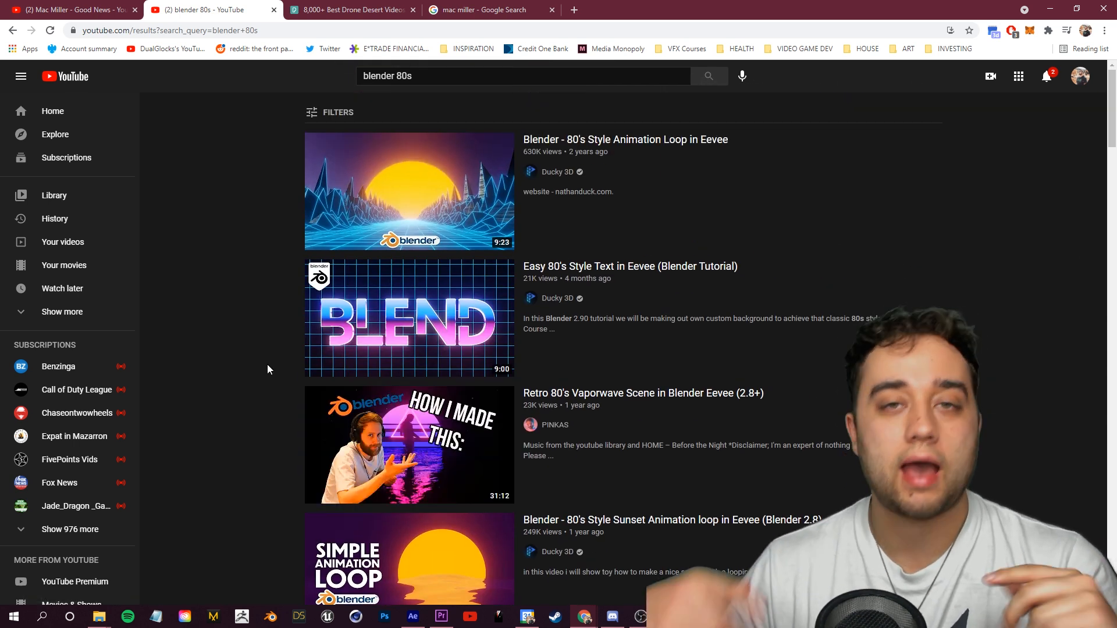
Step: Return to the Good News video and play the desert driving scene briefly
left_click(414, 616)
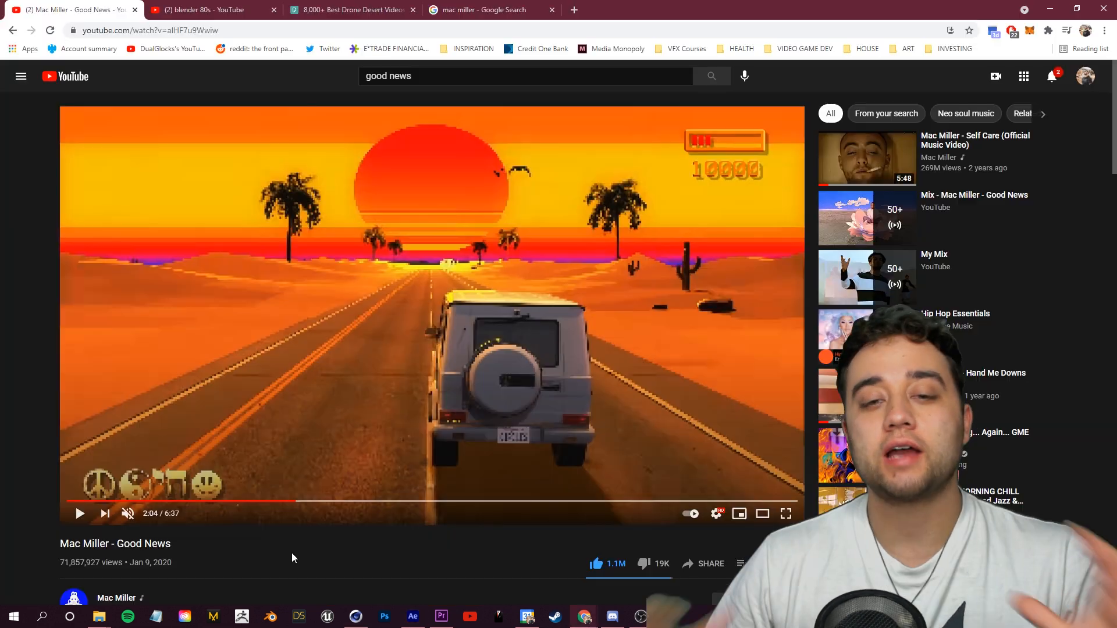
left_click(349, 307)
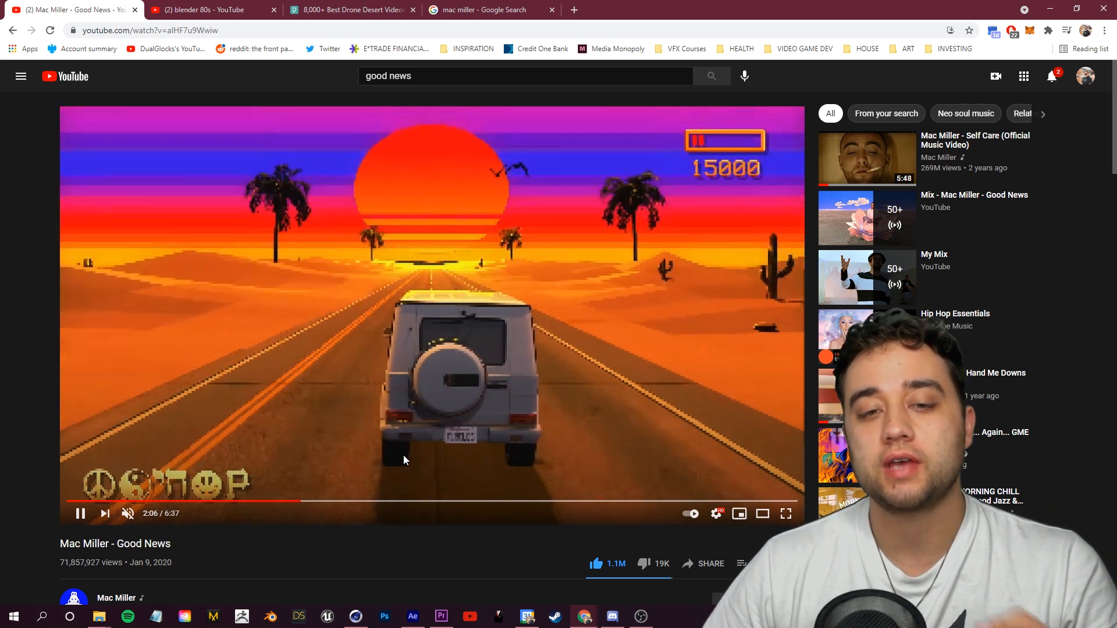
left_click(403, 457)
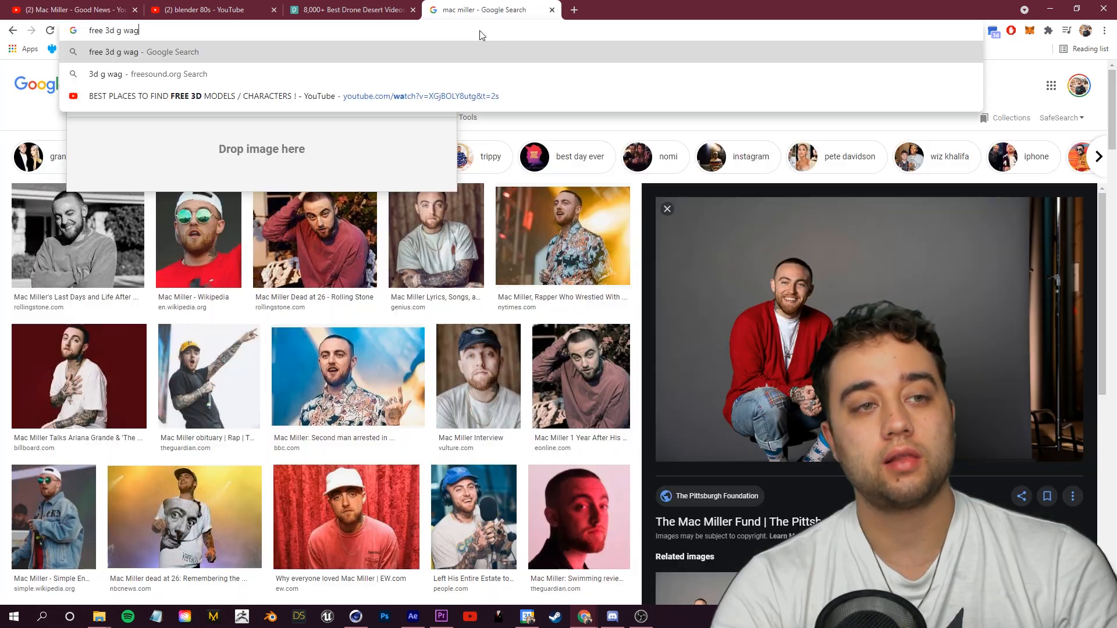
Step: Search the web for a free 3D G-wagon model
type("on")
key("Return")
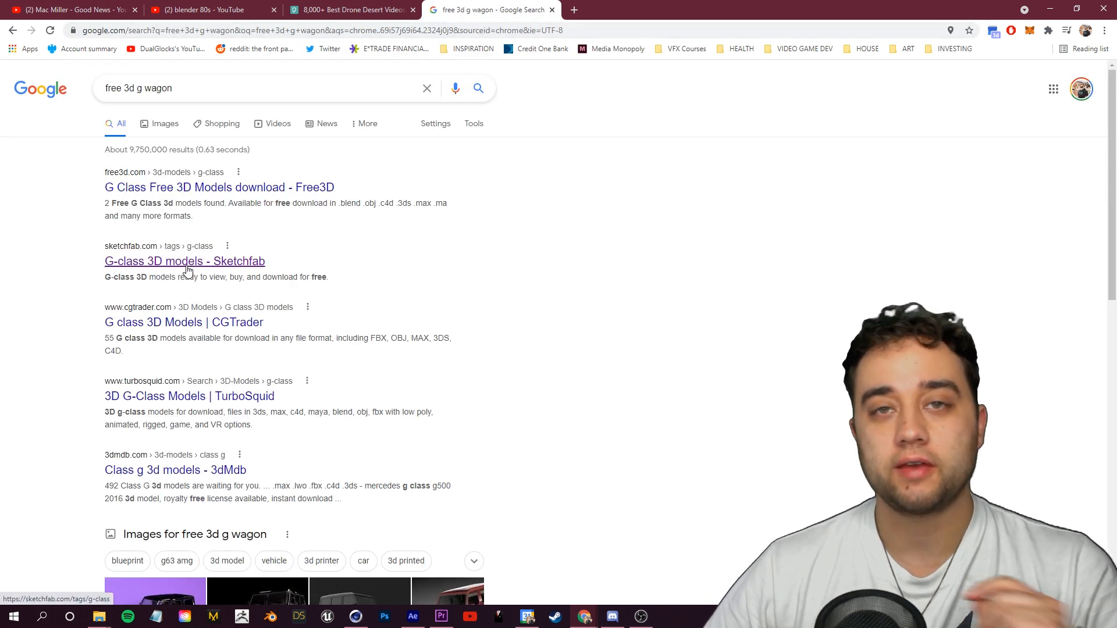
scroll(186, 278, "down", 3)
scroll(191, 280, "up", 3)
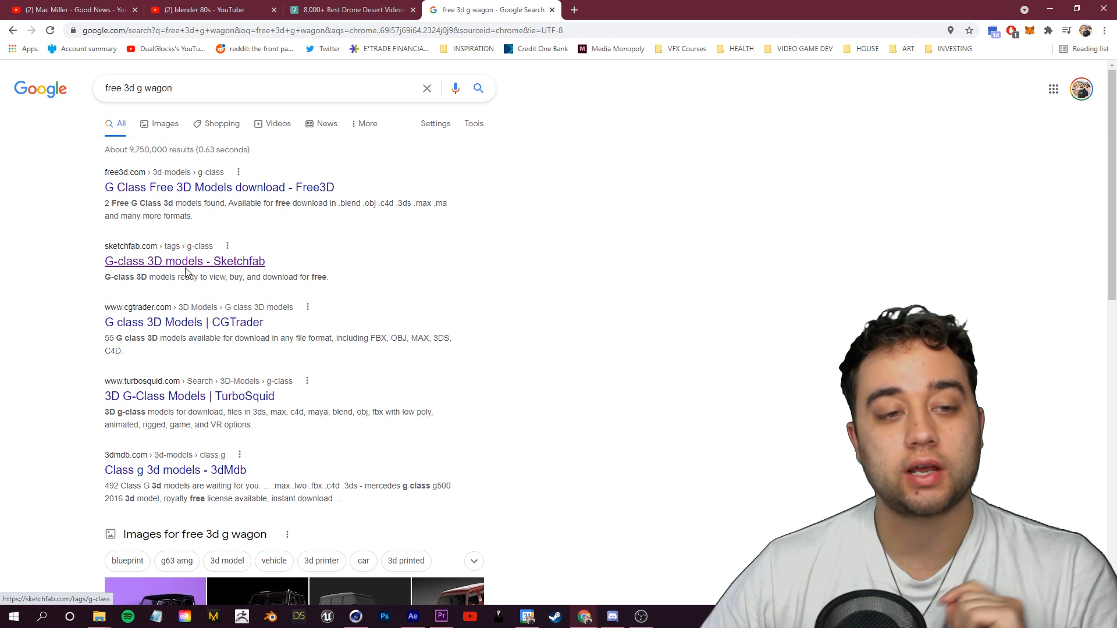
Step: Open the Sketchfab G-class results and view the Mercedes Benz G-class W263 model page
left_click(186, 271)
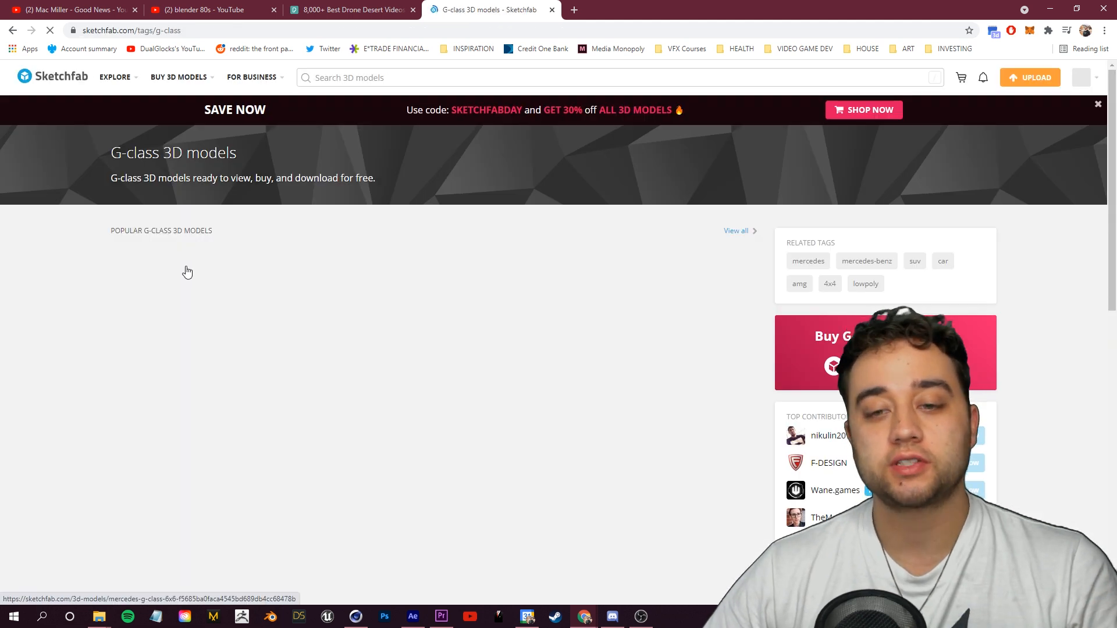
scroll(304, 301, "down", 2)
left_click(218, 351)
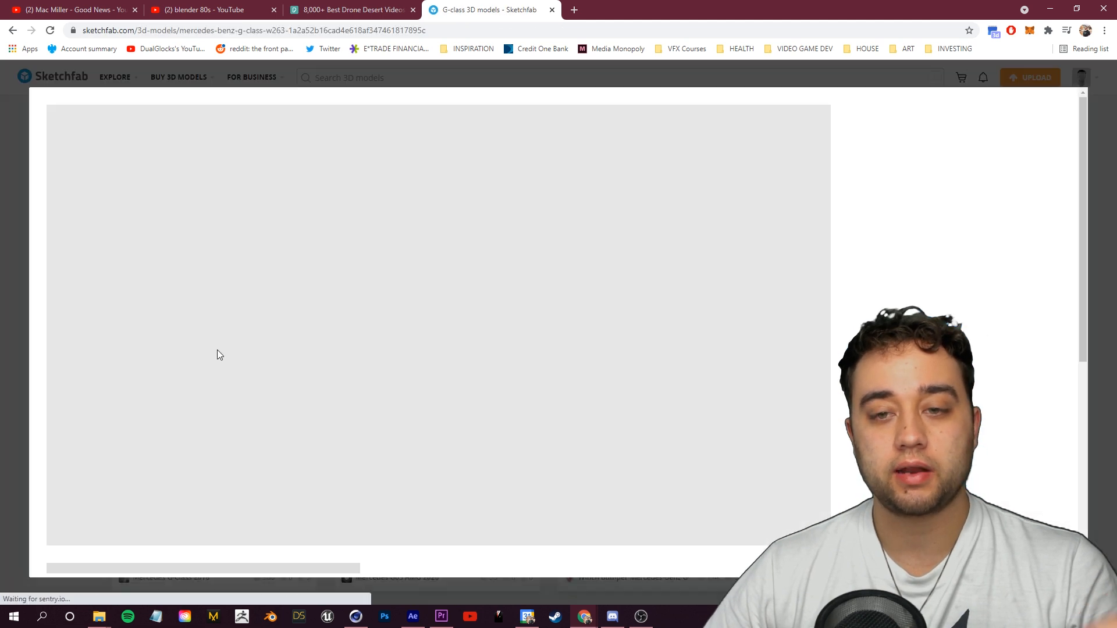
scroll(158, 485, "down", 3)
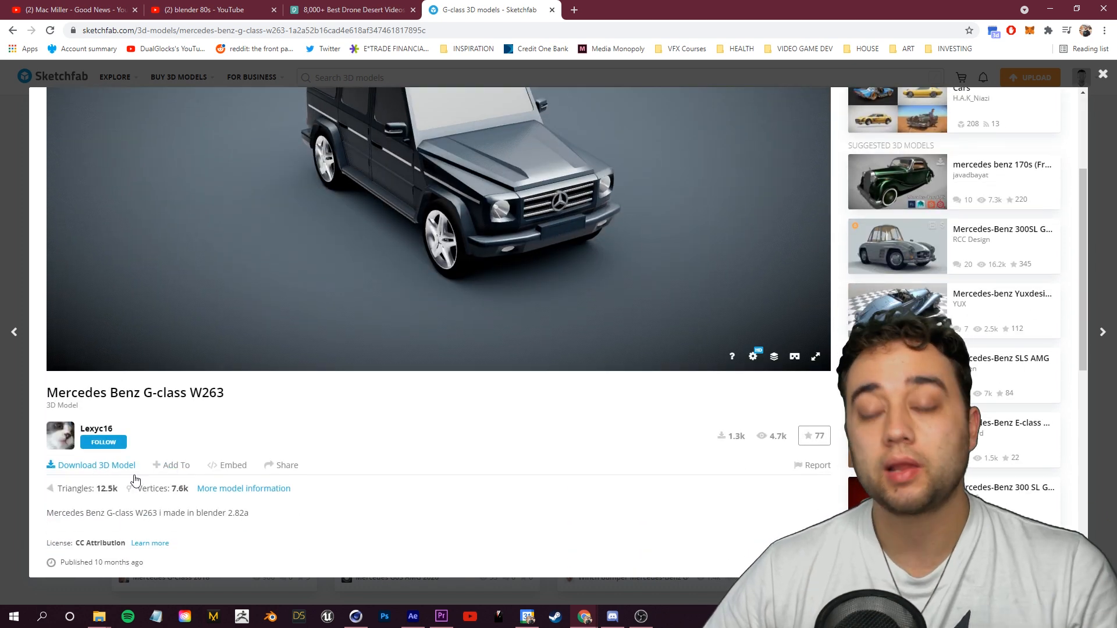
scroll(494, 497, "up", 3)
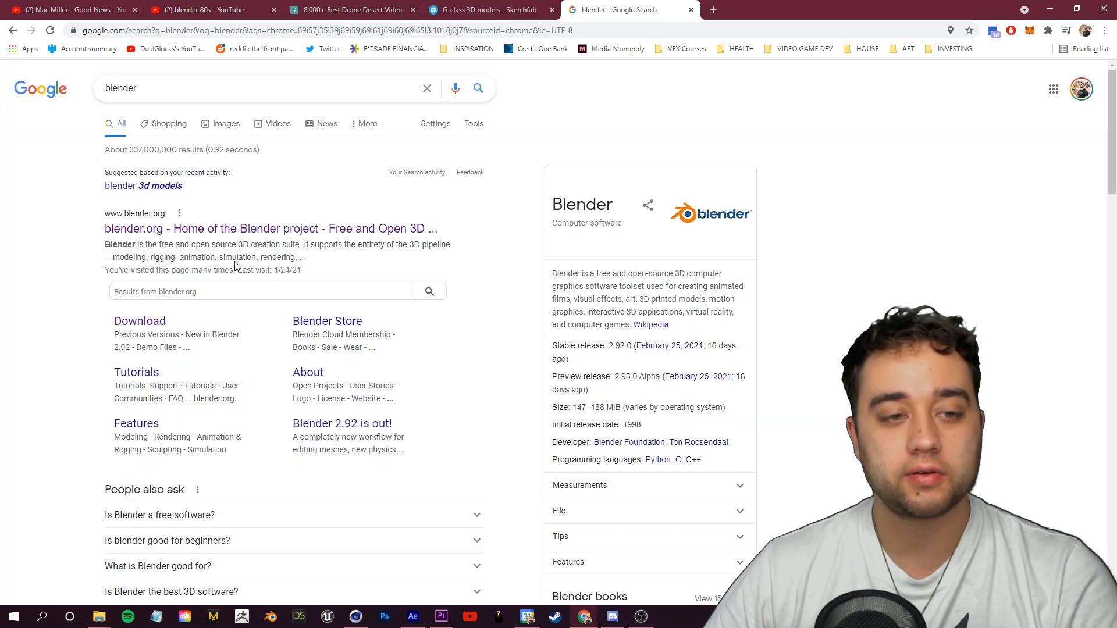
Step: Open the Blender website from the search results
left_click(224, 230)
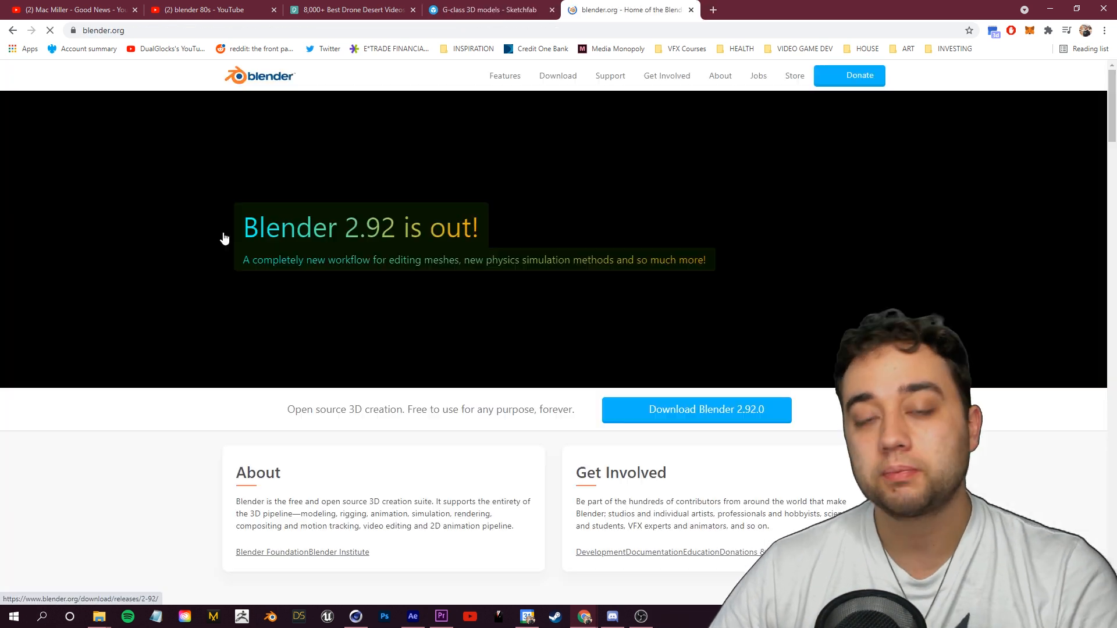
scroll(227, 289, "down", 6)
scroll(229, 289, "up", 6)
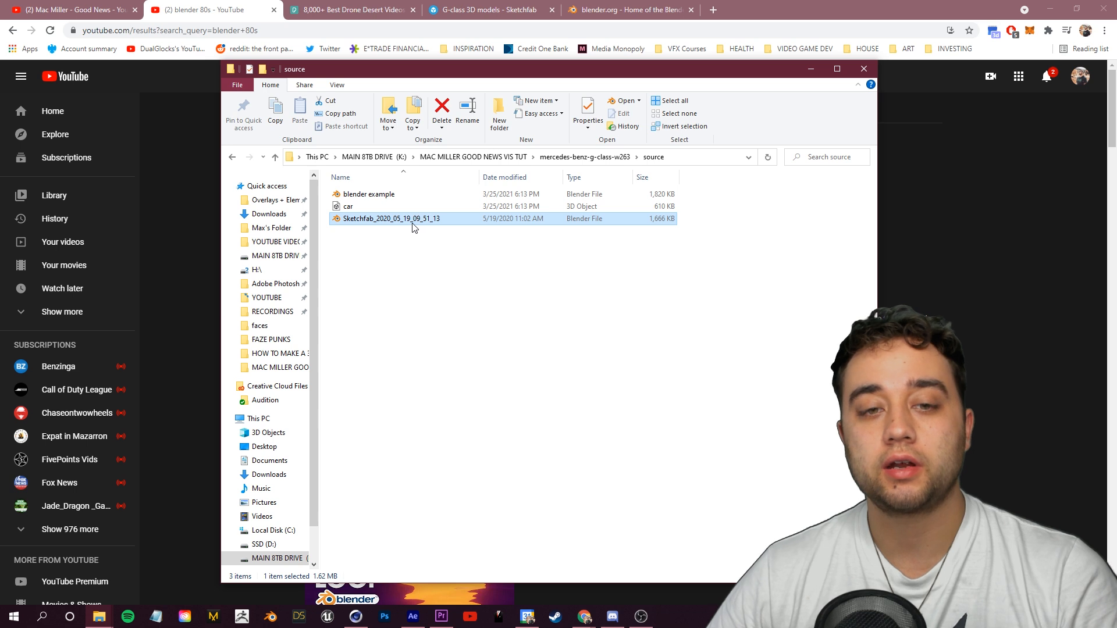
Step: Open the downloaded G-class blend file in Blender and preview the car in material shading
double_click(411, 221)
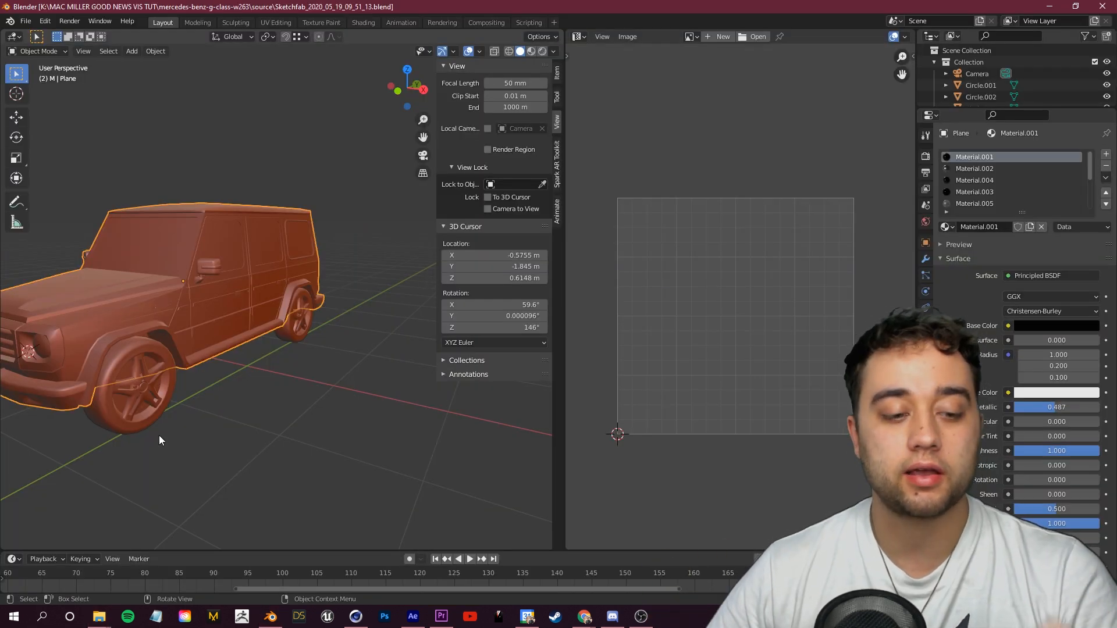
left_click(99, 617)
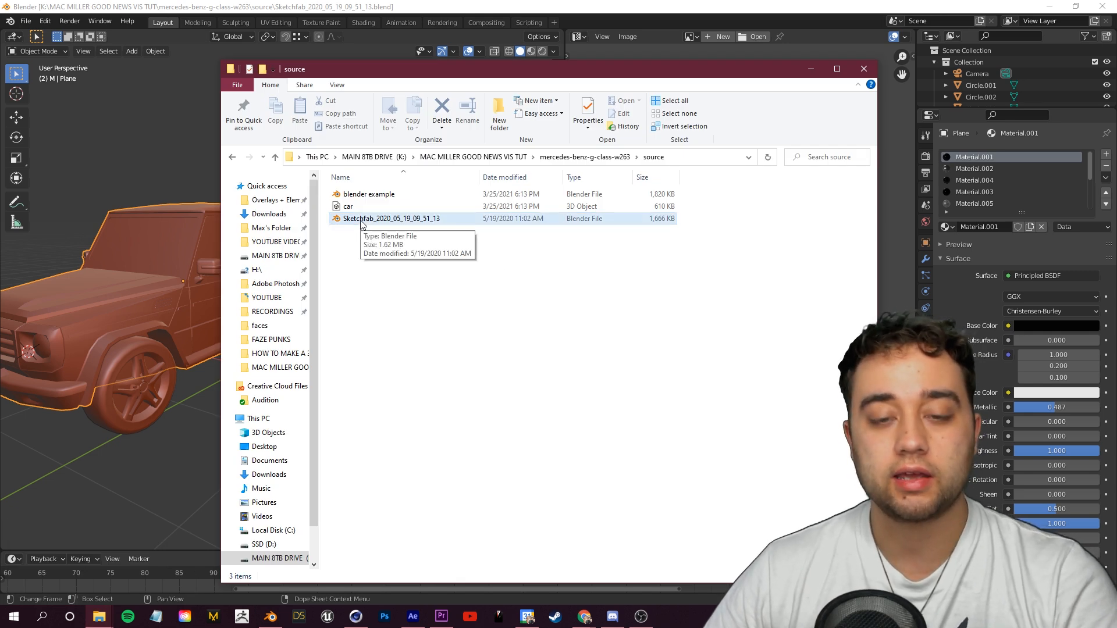
left_click(811, 69)
scroll(215, 180, "down", 3)
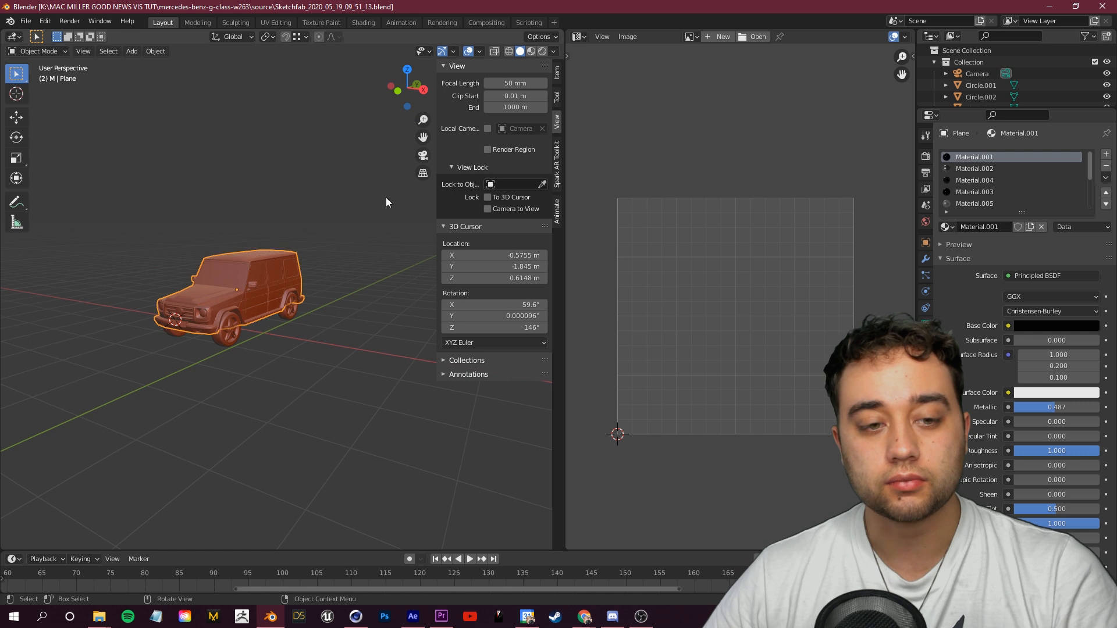
left_click(531, 52)
mouse_move(228, 288)
left_mouse_down()
mouse_move(270, 246)
mouse_move(226, 228)
mouse_move(252, 256)
left_mouse_up()
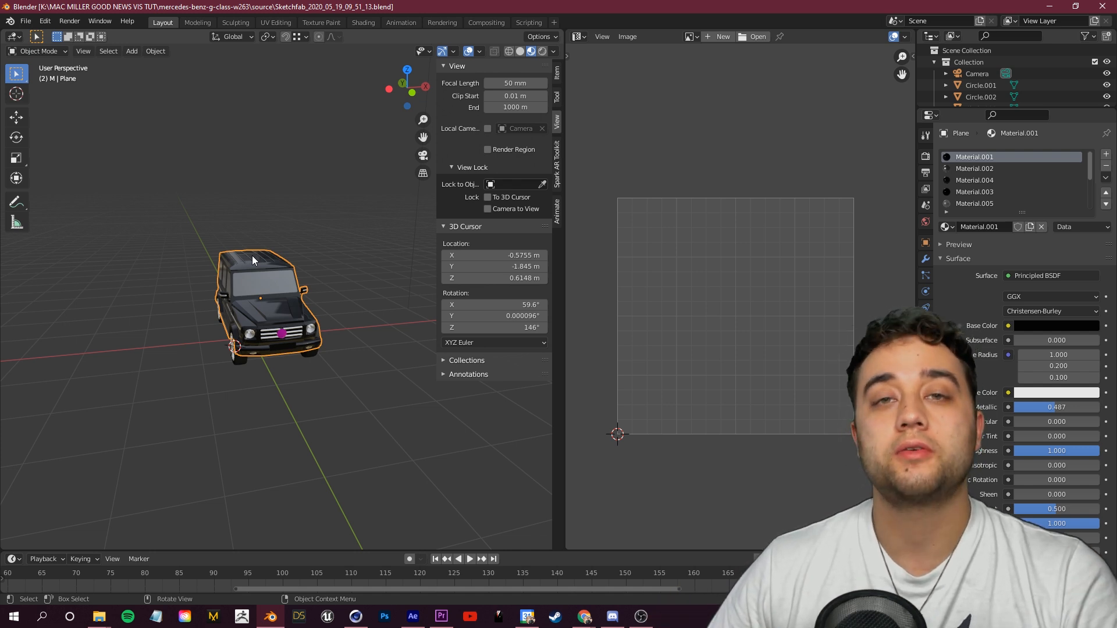
left_click_drag(310, 130, 60, 57)
Step: Export the car model as a Wavefront OBJ file
left_click(26, 21)
mouse_move(68, 190)
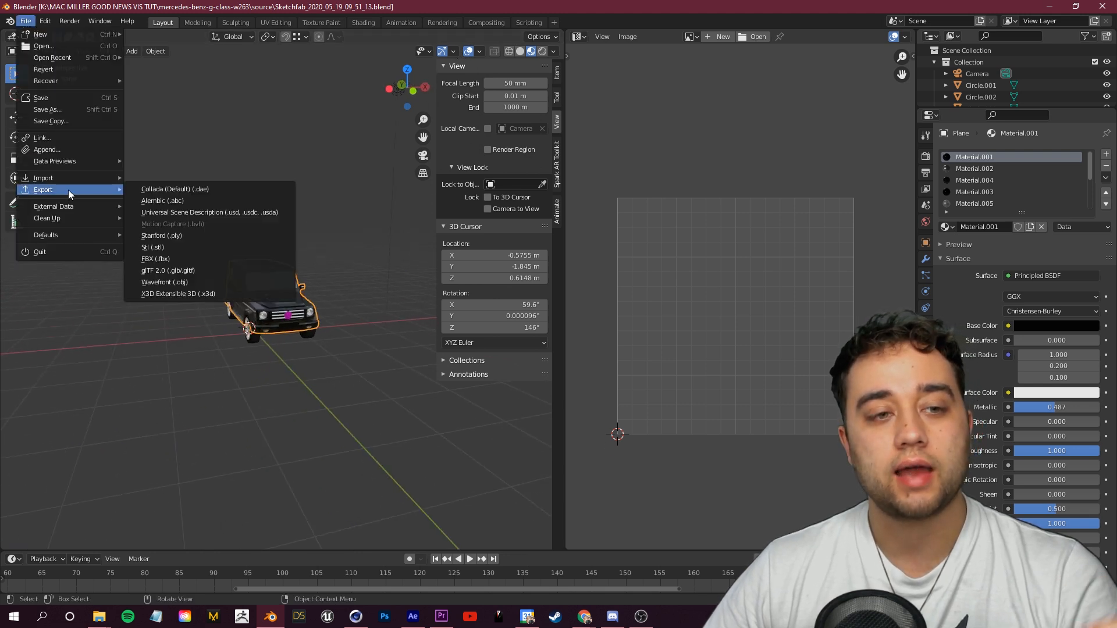
left_click(185, 283)
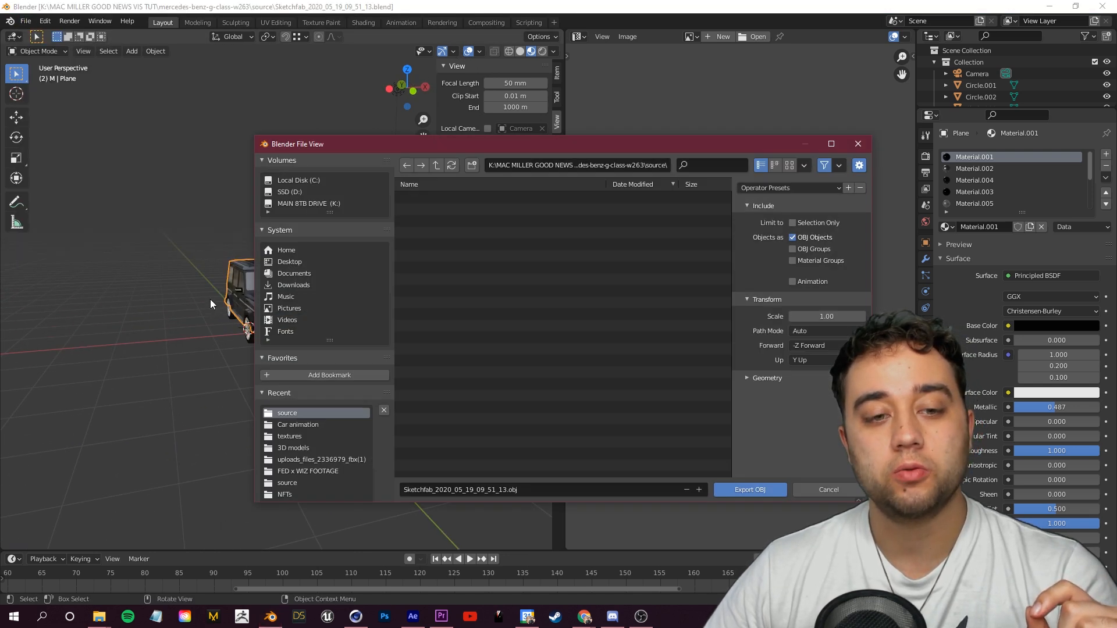
left_click(530, 489)
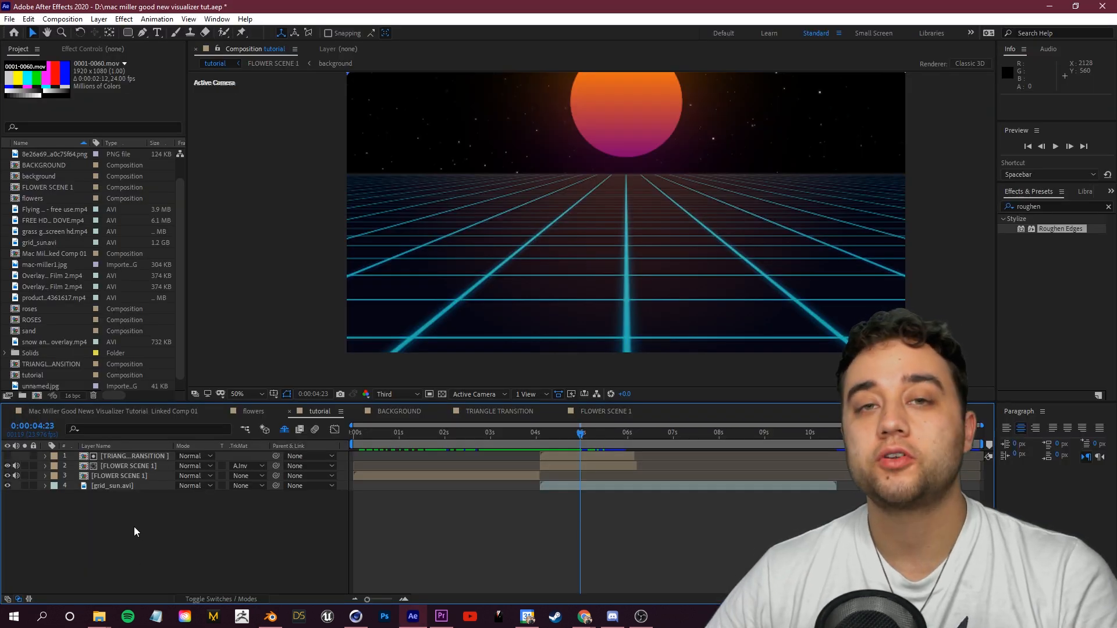
Step: Create a new solid layer named g wagon in the tutorial composition
right_click(134, 526)
mouse_move(251, 400)
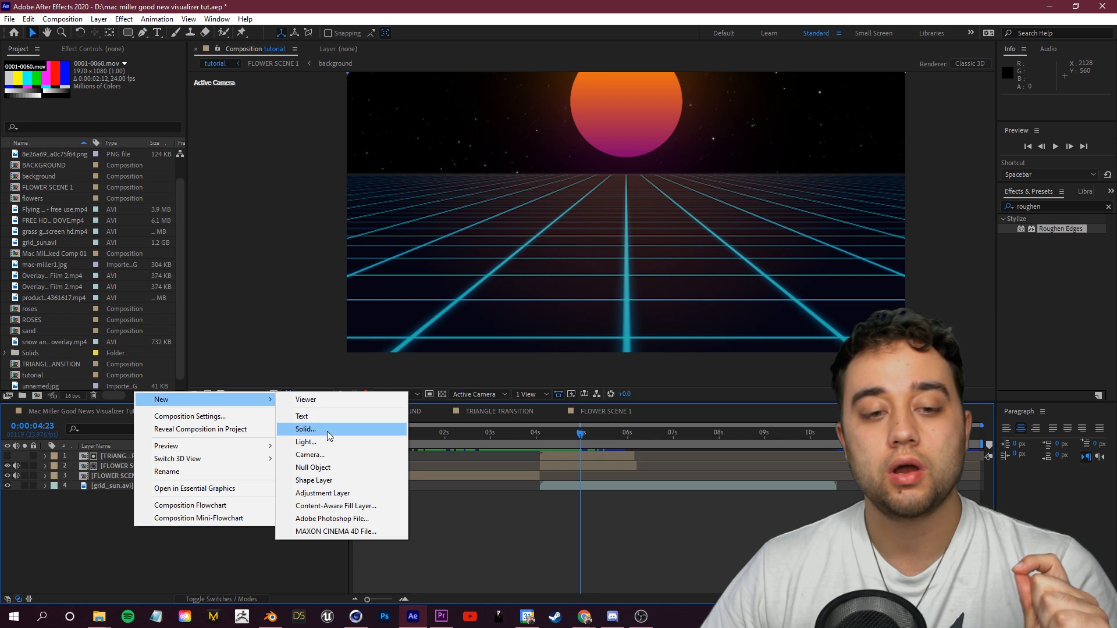
left_click(328, 434)
type("g wage")
key("BackSpace")
key("BackSpace")
type("on")
key("Return")
Step: Search the effects for Element and apply it to the g wagon layer
left_click(1023, 206)
type("eleme")
left_click_drag(1041, 229, 151, 461)
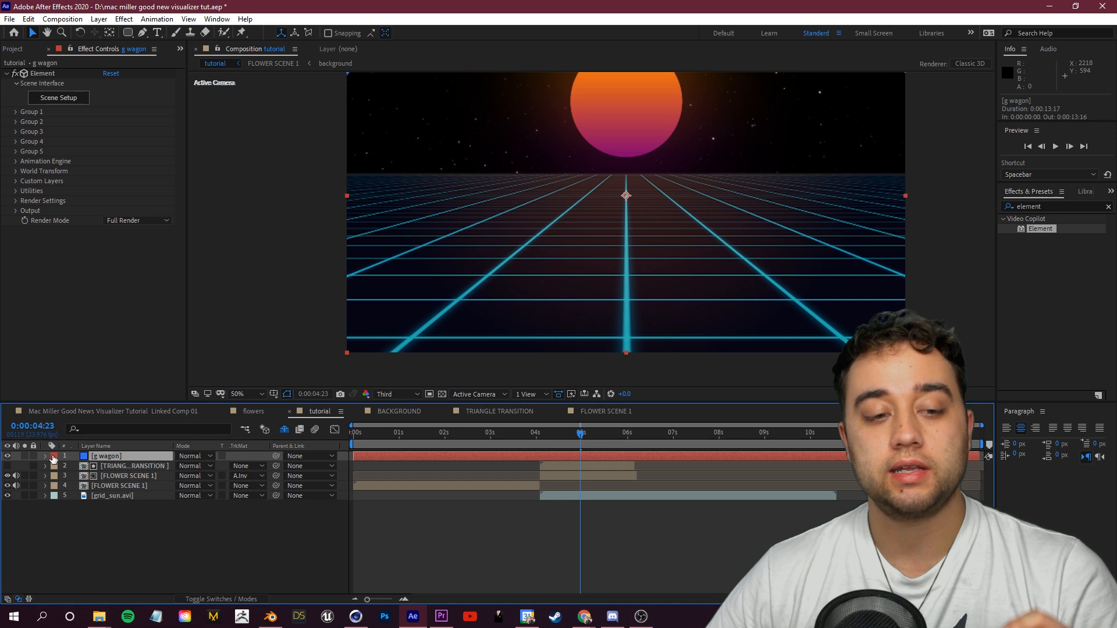
Step: Open Element's Scene Setup and import the g wagon.obj model with default import preferences
left_click(58, 98)
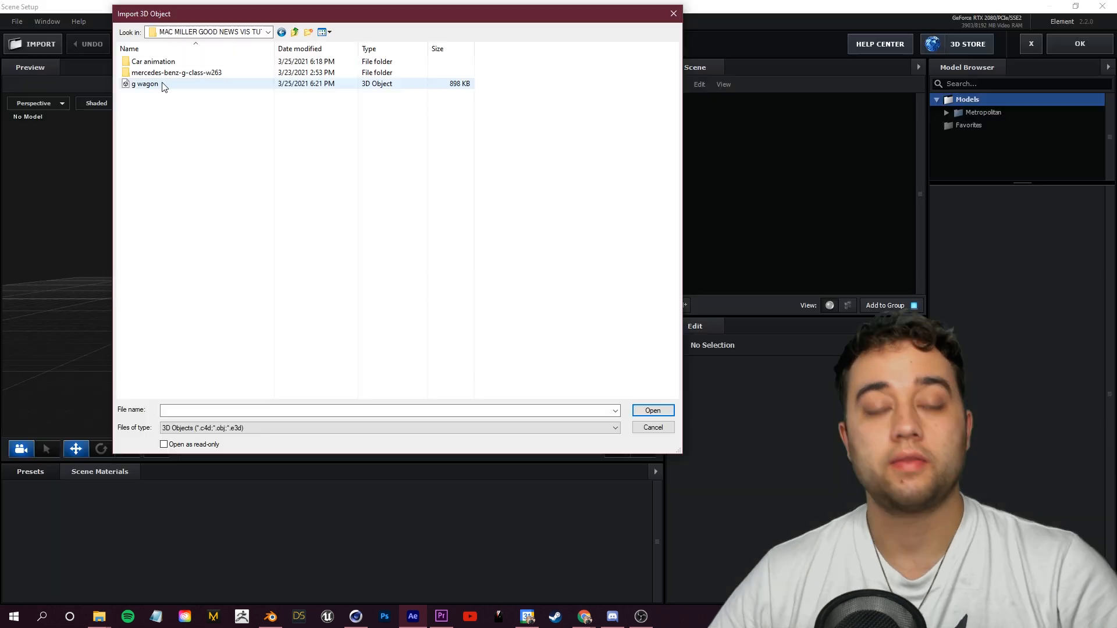
left_click(158, 85)
left_click(652, 411)
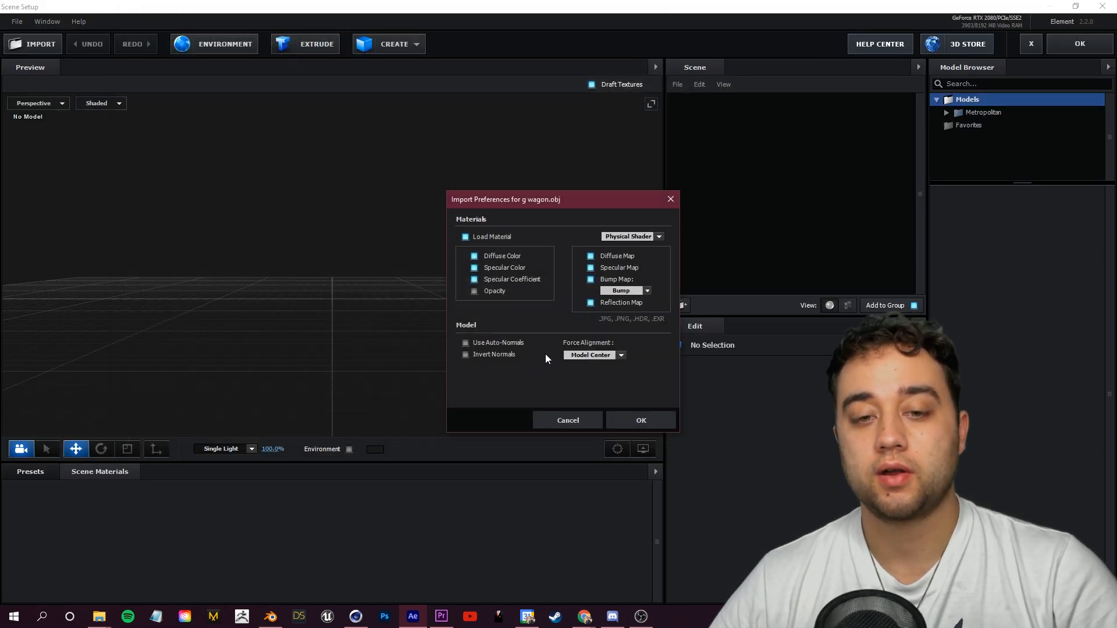
left_click(646, 420)
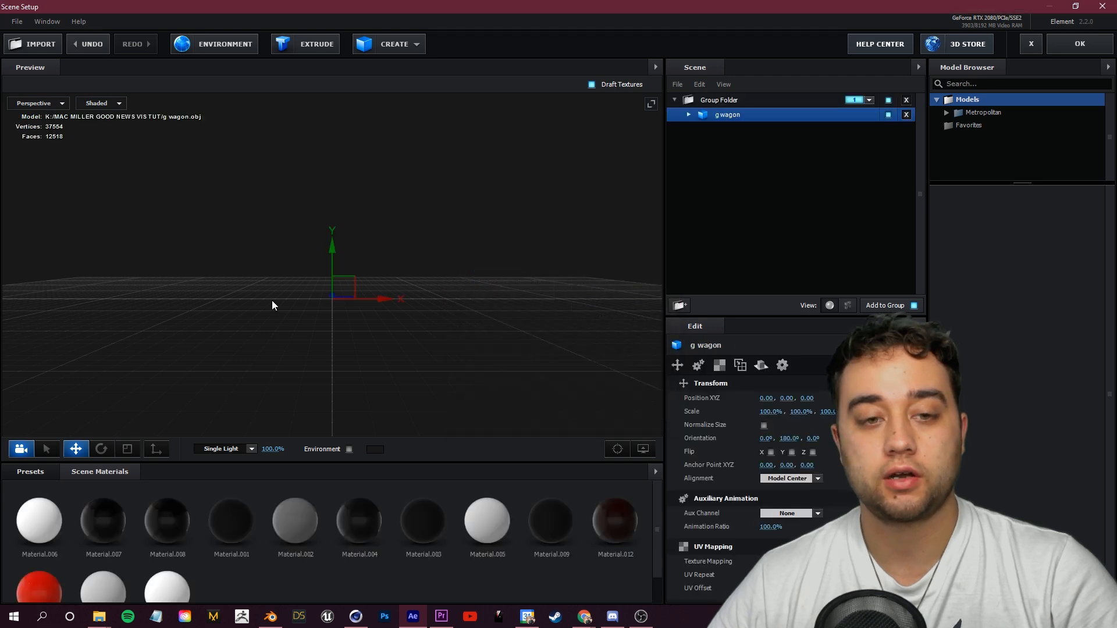
Step: Enable Normalize Size for the g wagon model, inspect it in the preview, and close Scene Setup
left_click(764, 425)
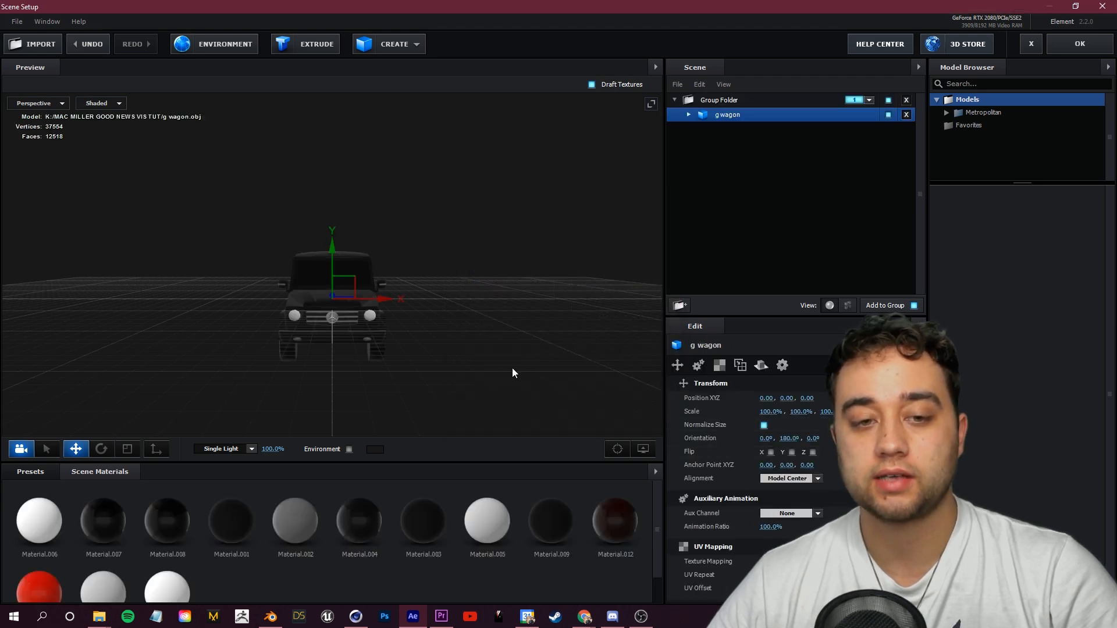
left_click_drag(165, 318, 383, 328)
left_click_drag(522, 310, 341, 372)
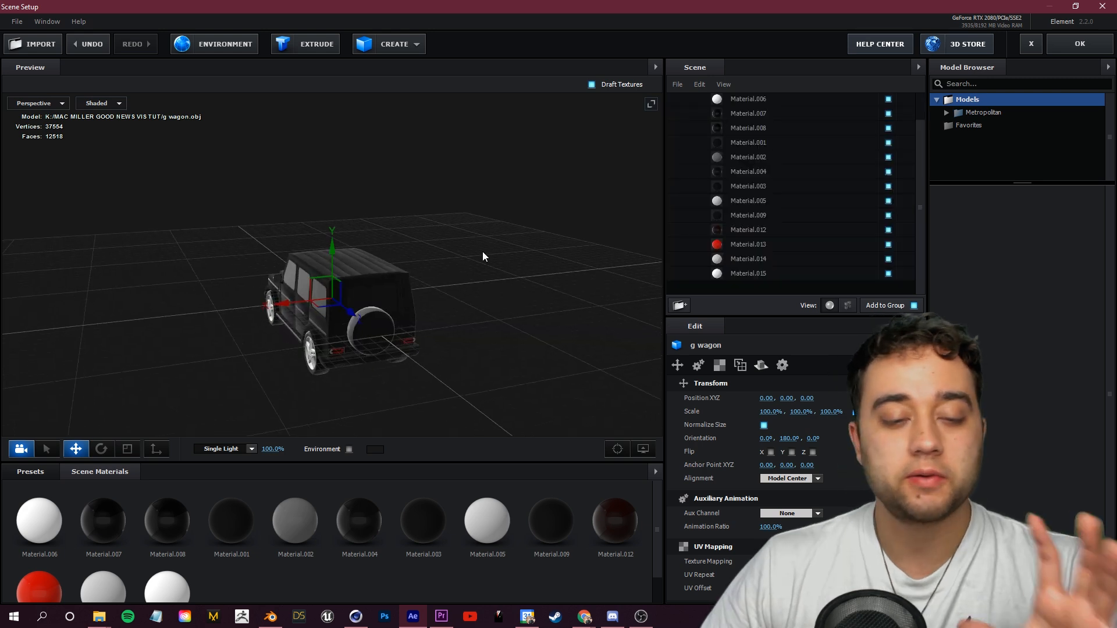
left_click_drag(483, 252, 468, 253)
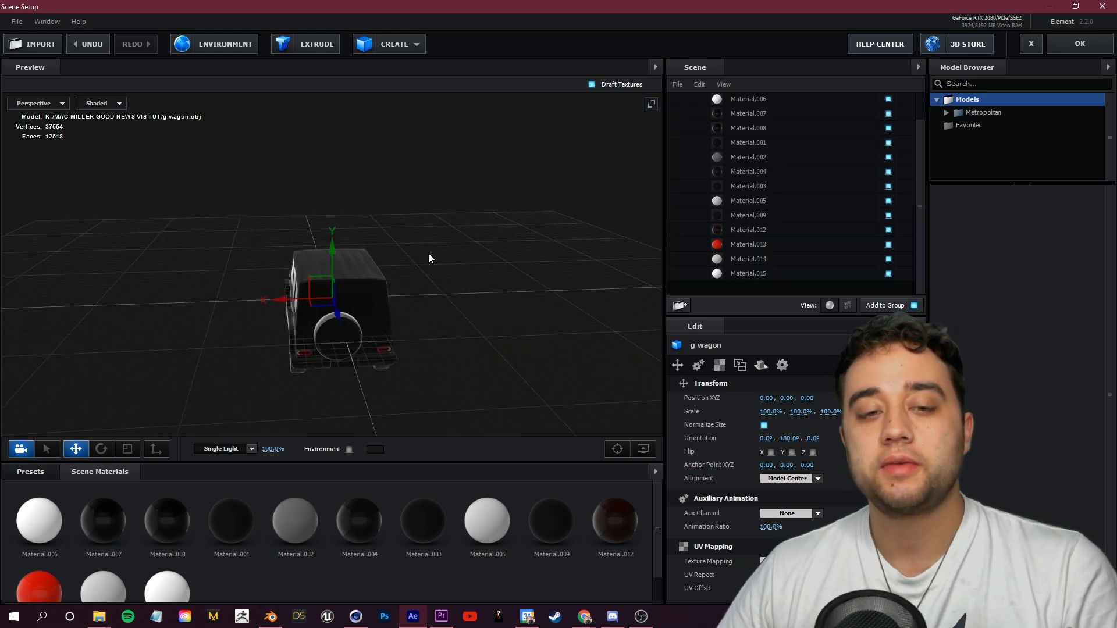
left_click(1060, 46)
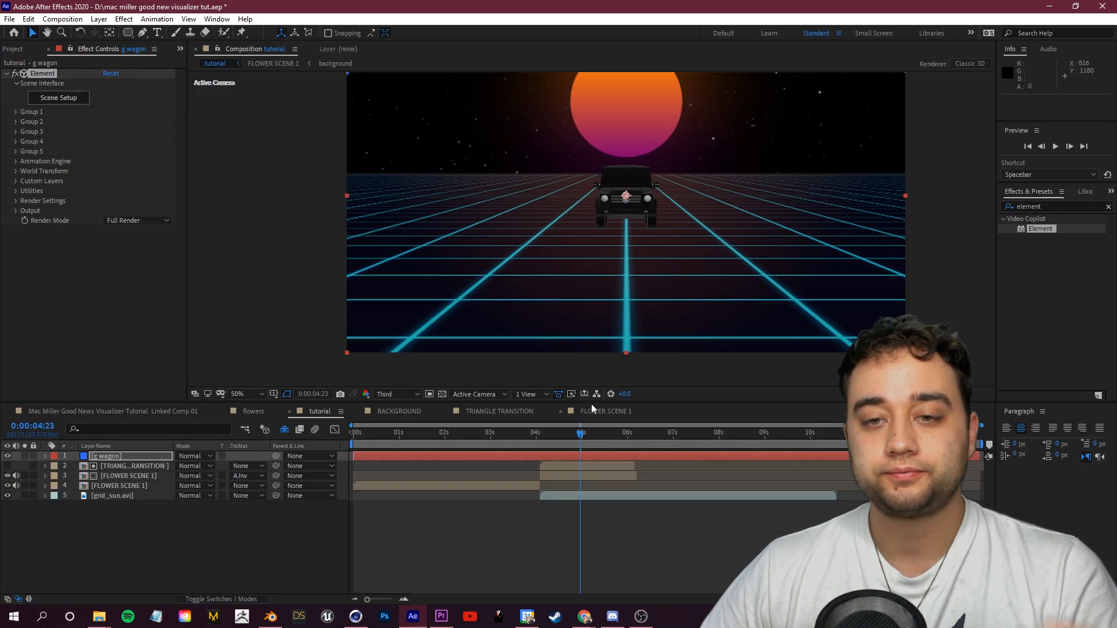
Step: Create a group null for Element's Group 1 from the Group Utilities
left_click_drag(583, 435, 576, 438)
left_click(115, 456)
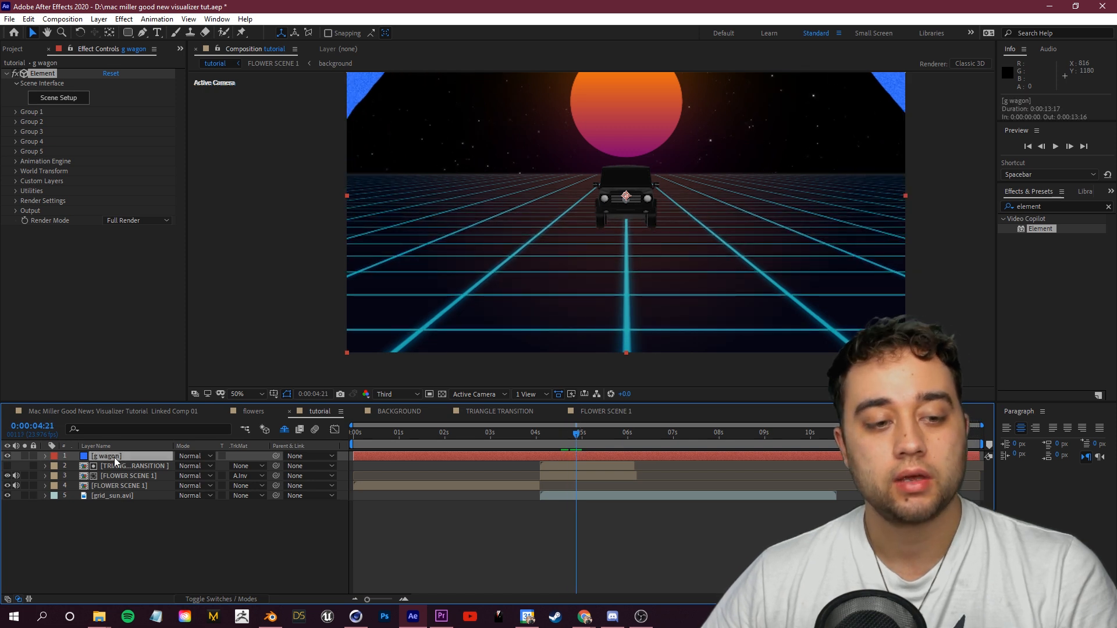
left_click(16, 112)
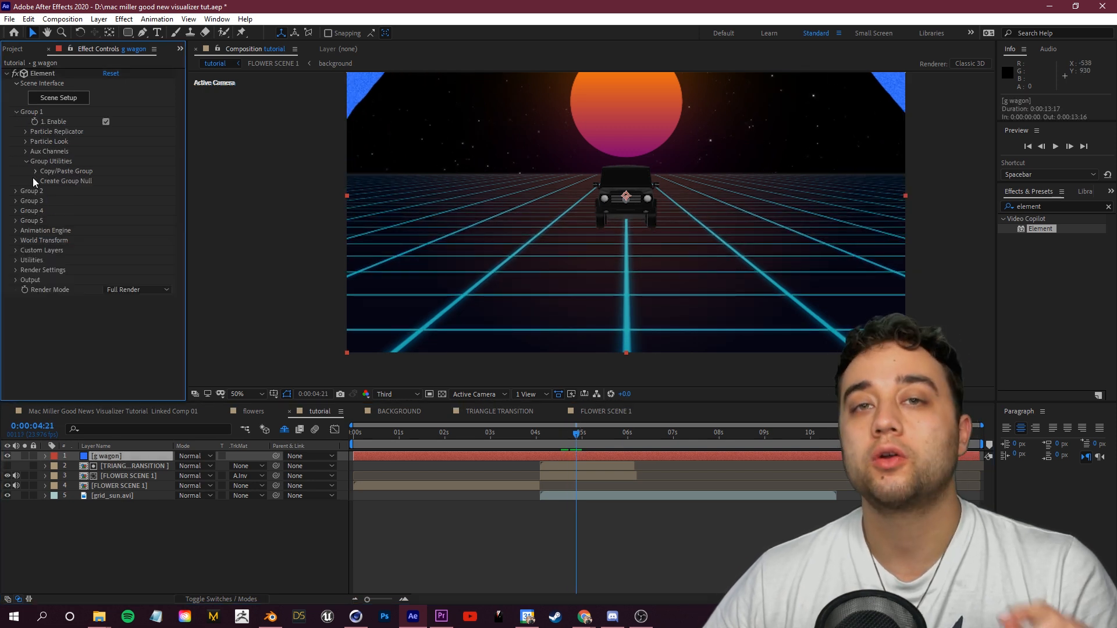
left_click(36, 181)
left_click(68, 196)
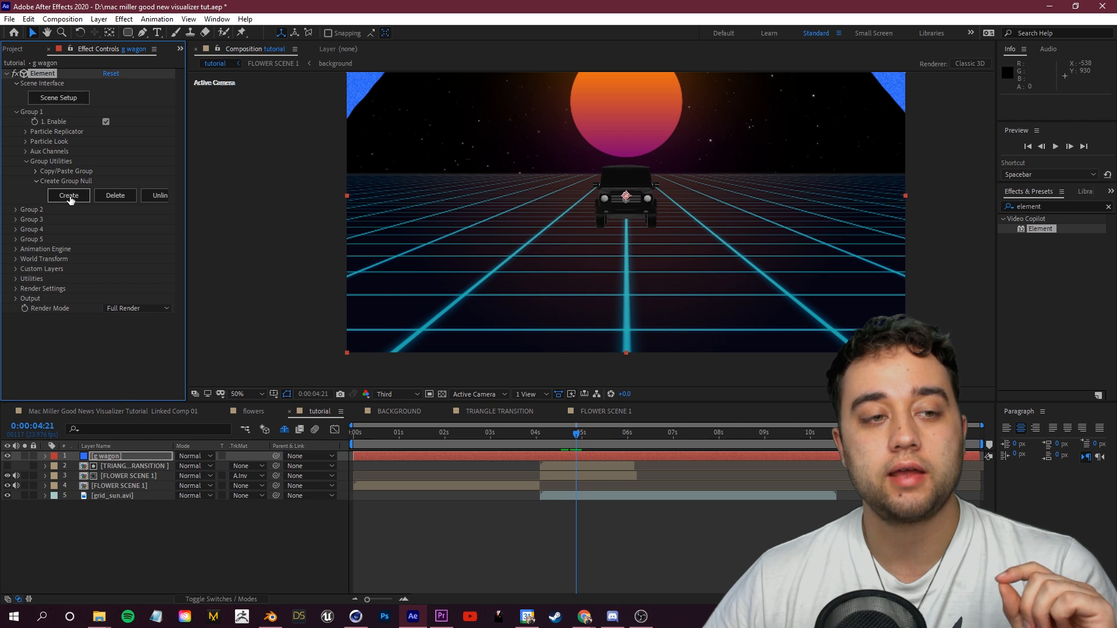
Step: Rename the new null layer to CAR CONTROL
right_click(119, 456)
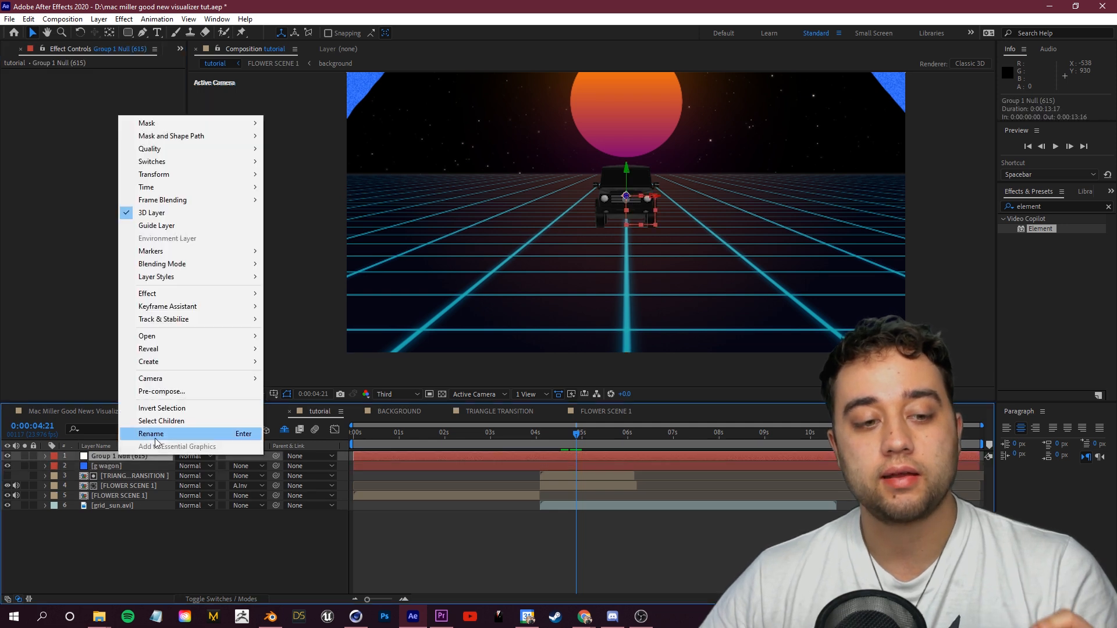
left_click(157, 440)
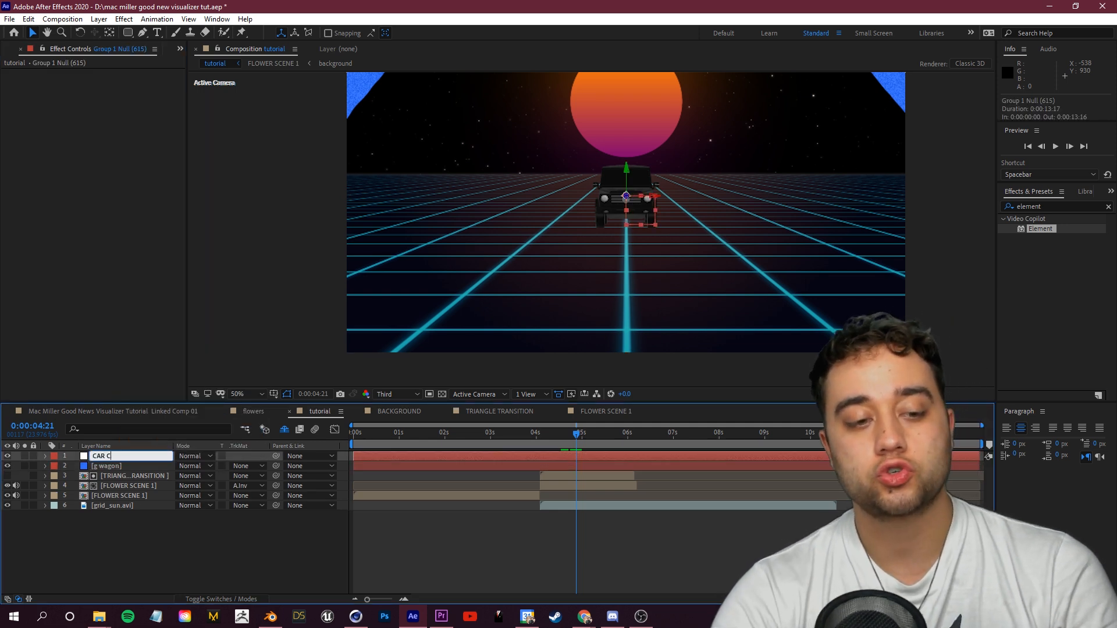
left_click(163, 550)
left_click(121, 458)
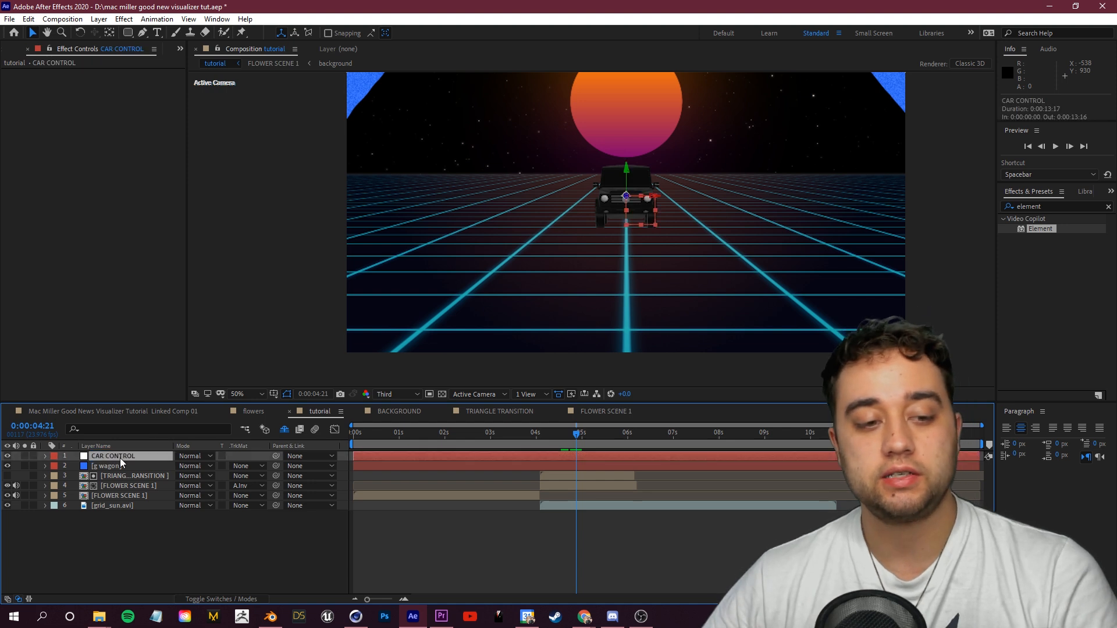
Step: Expand the CAR CONTROL null's Transform properties and adjust its Position value
left_click(45, 457)
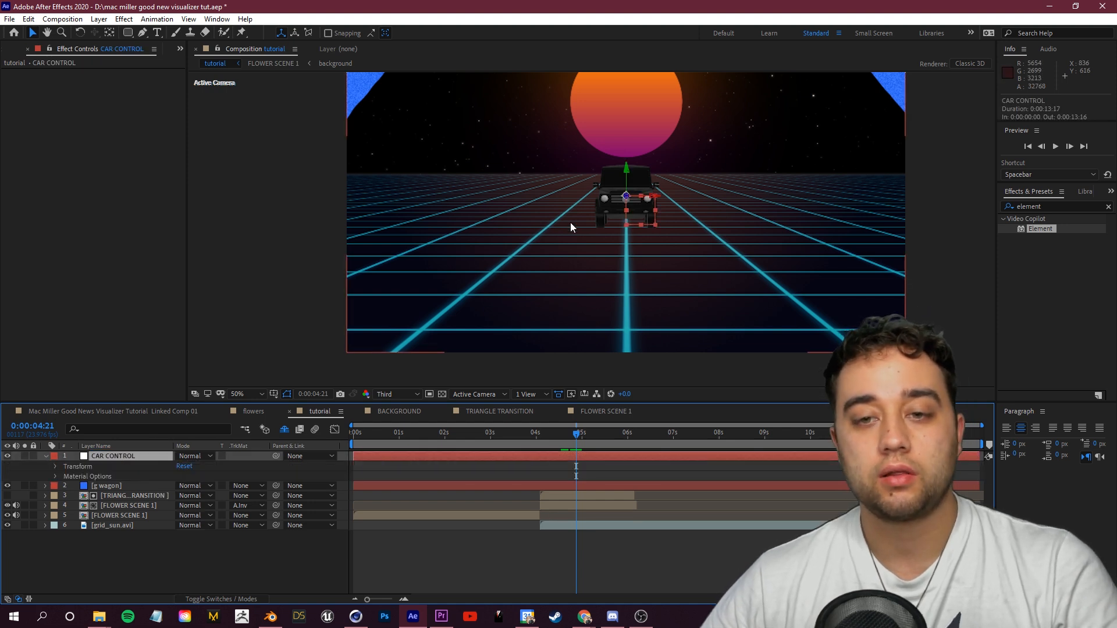
left_click(55, 467)
left_click_drag(195, 516, 289, 513)
key("ctrl+z")
left_click_drag(216, 486, 3, 524)
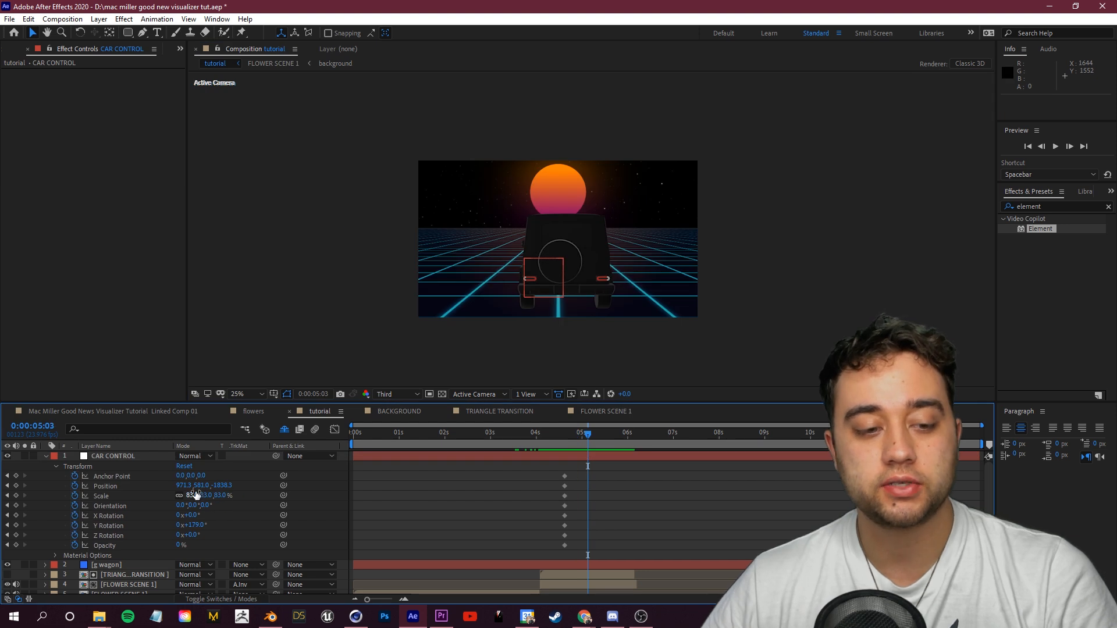
Step: Animate the null's Position Z and Y Rotation around the 5-second mark so the car drives and turns
left_click_drag(222, 485, 686, 498)
left_click_drag(587, 435, 579, 440)
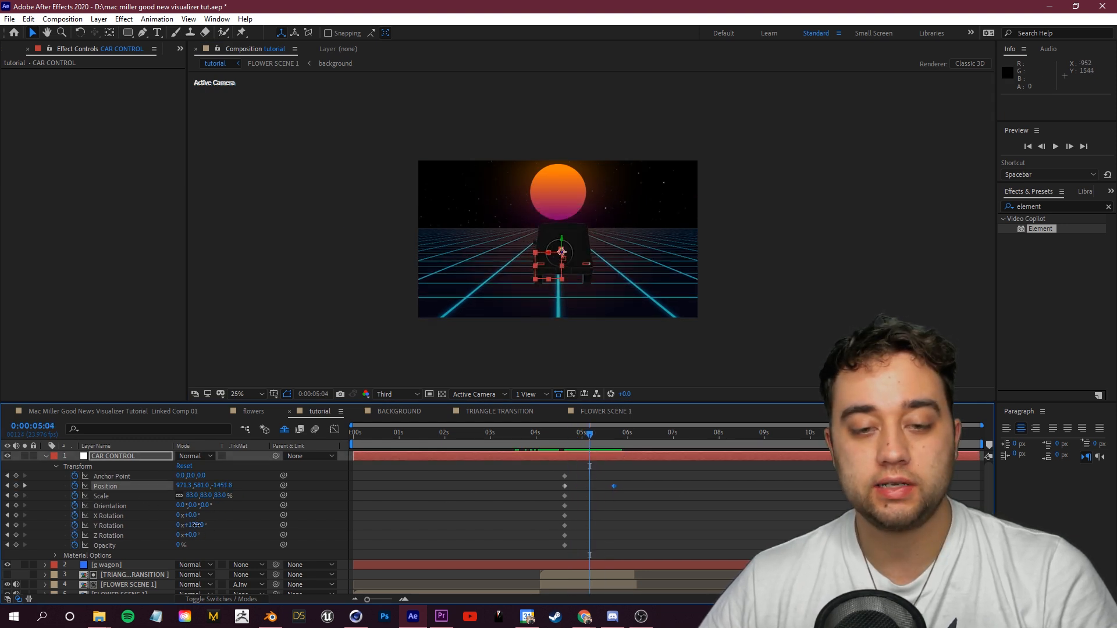
left_click_drag(197, 525, 190, 525)
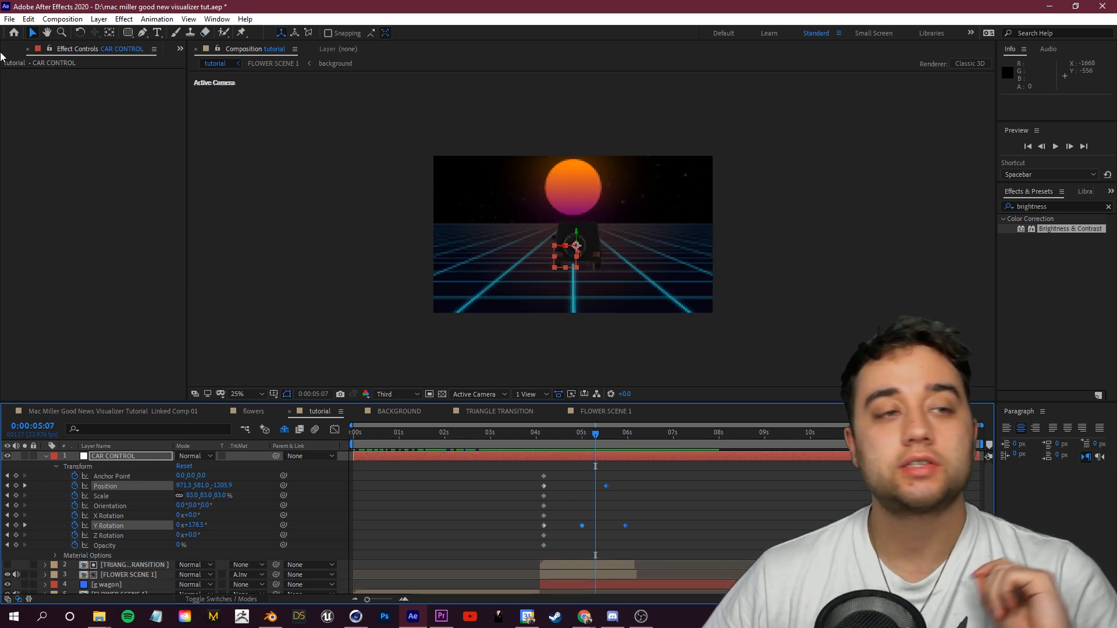
Step: Save the project
left_click(9, 19)
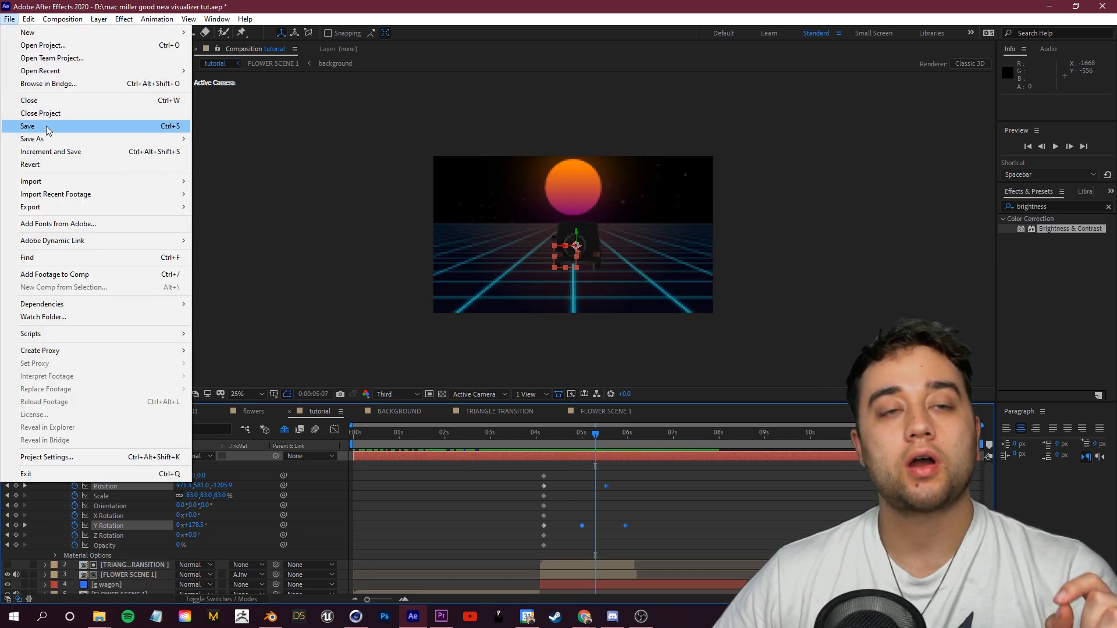
left_click(26, 125)
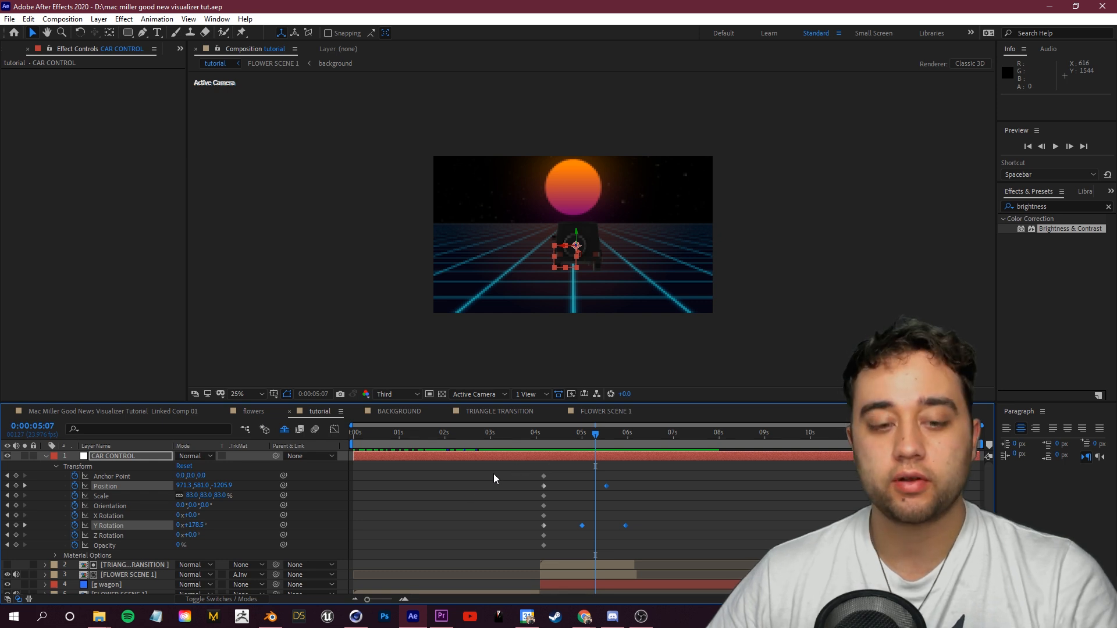
Step: Switch to Blender and set the viewport shading to Material Preview to view the G-wagon model
left_click(261, 620)
left_click_drag(331, 265, 301, 259)
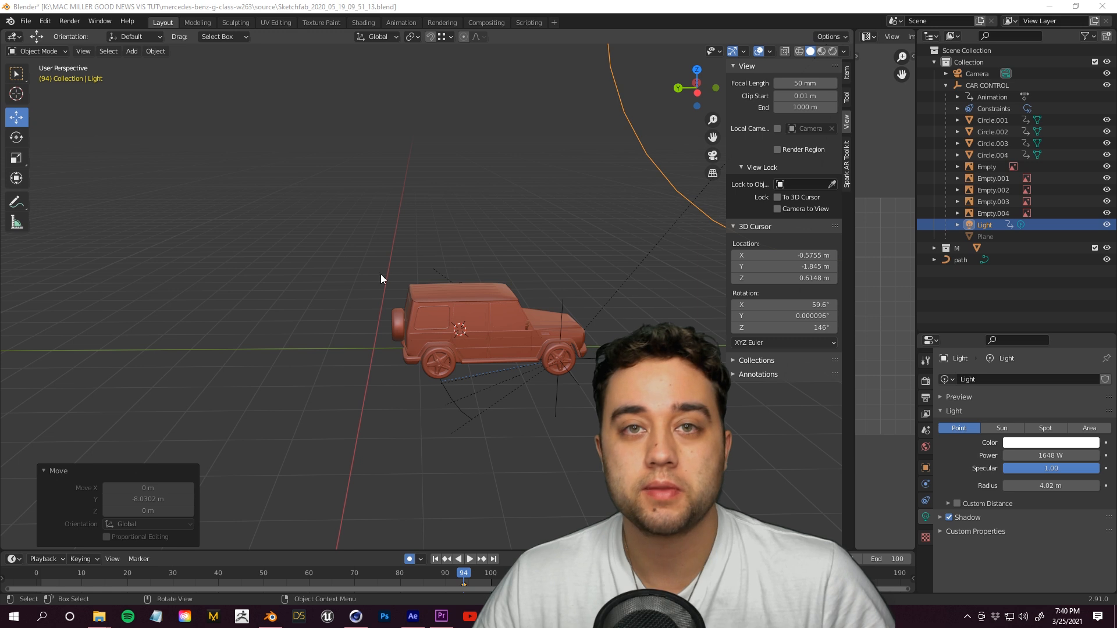
left_click(821, 53)
left_click(834, 52)
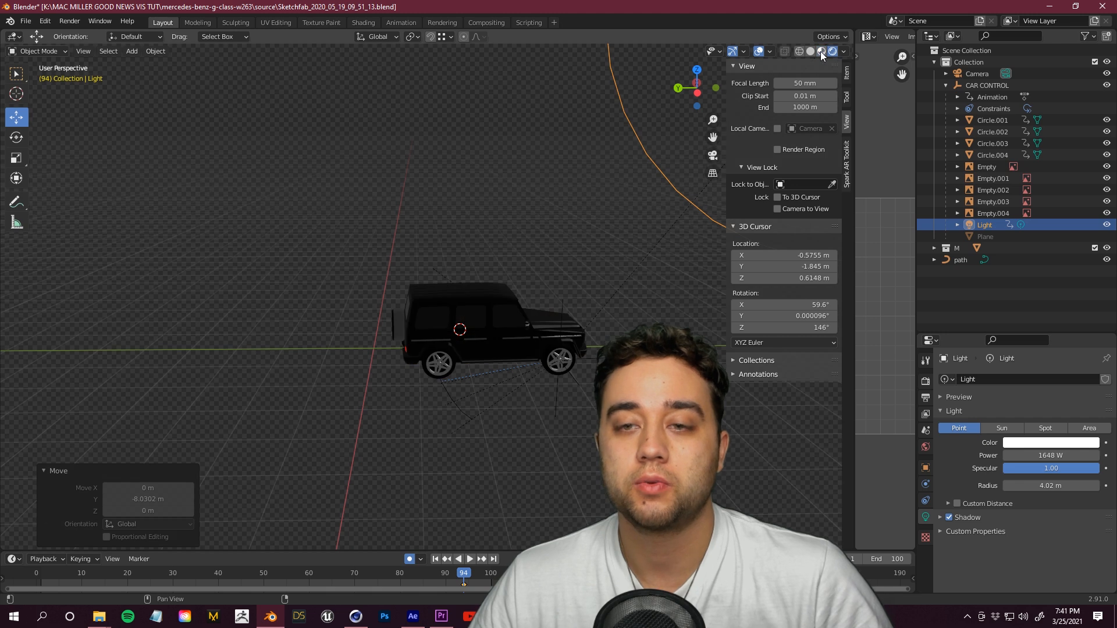
left_click(822, 51)
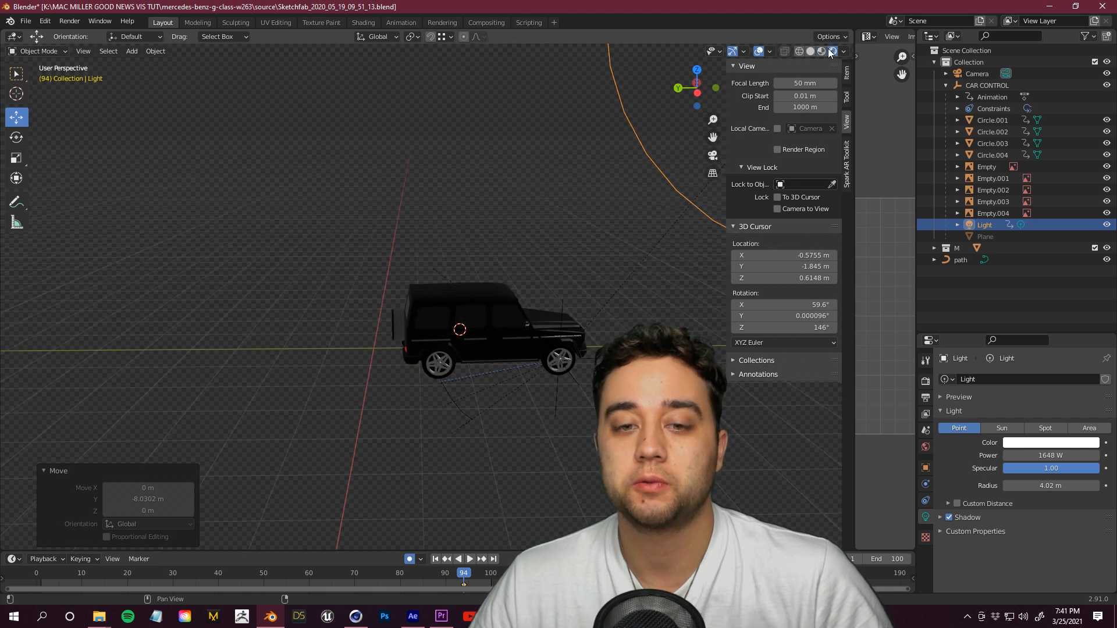
mouse_move(442, 280)
left_mouse_down()
mouse_move(401, 305)
mouse_move(378, 294)
left_mouse_up()
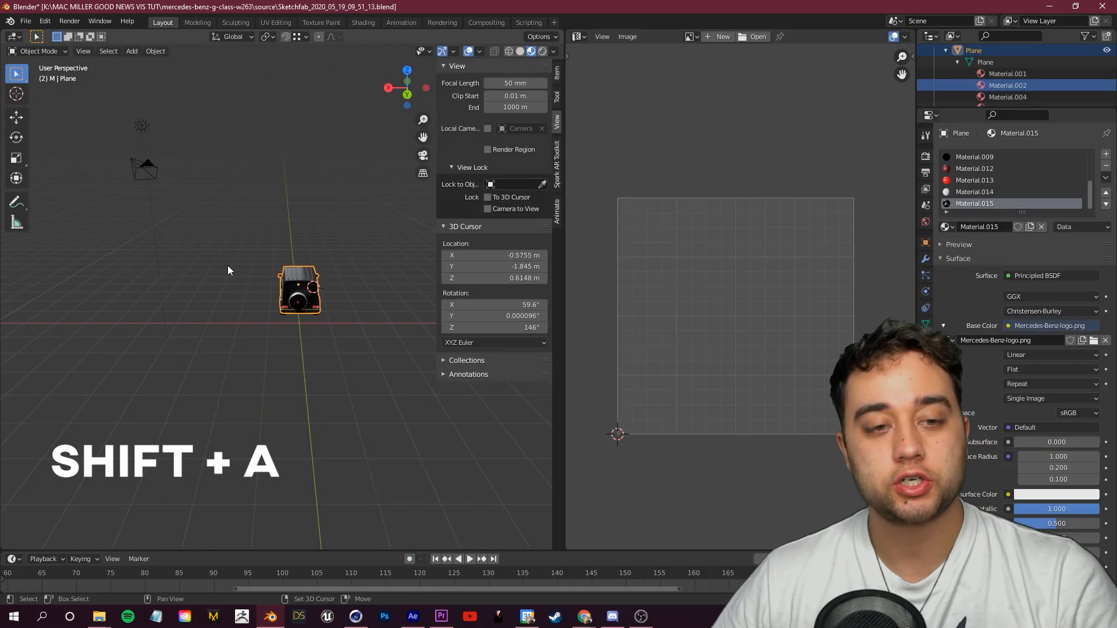
Step: Add a Bezier curve to the scene
key("shift+a")
mouse_move(204, 278)
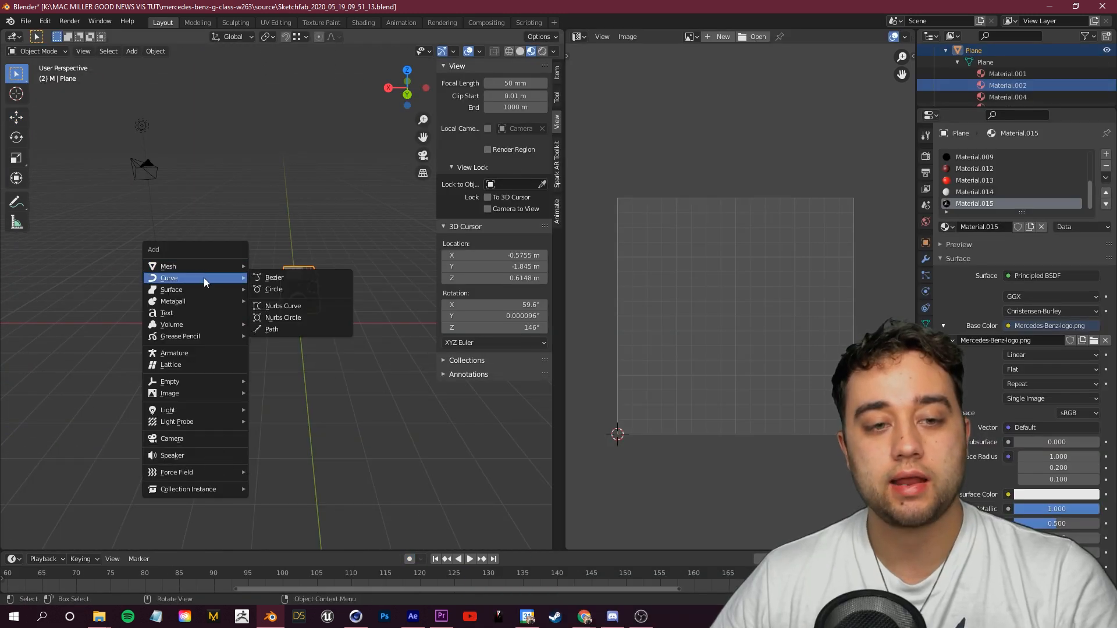
left_click(279, 277)
Step: In Edit Mode, move the curve's control points to shape a path running under the car, then return to Object Mode
left_click(37, 51)
left_click(43, 78)
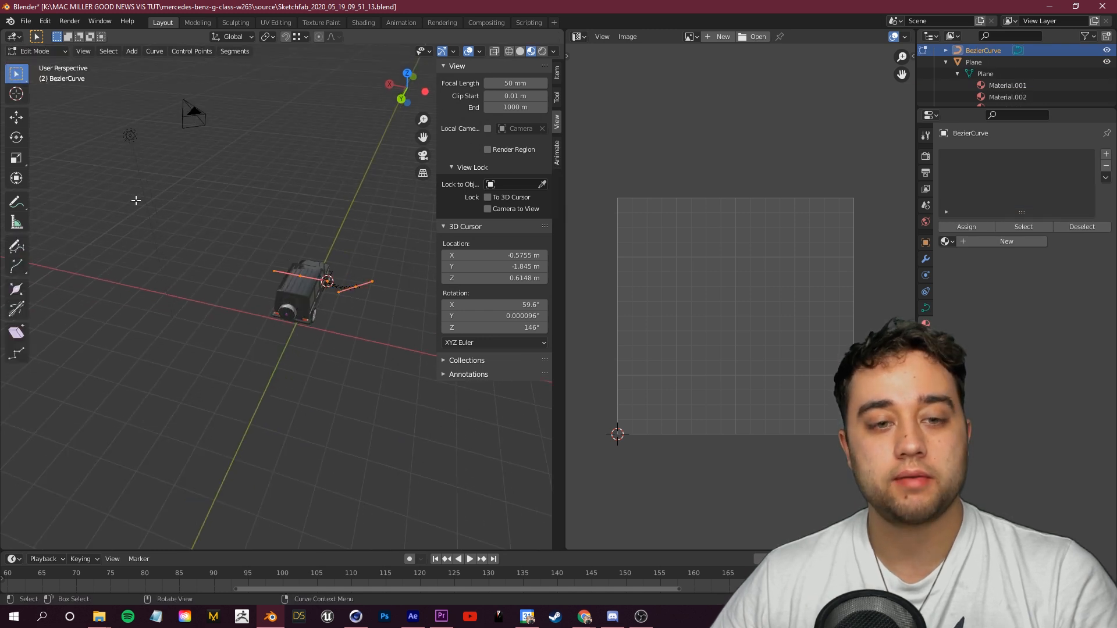
left_click(16, 118)
left_click_drag(425, 313, 427, 294)
scroll(410, 318, "down", 3)
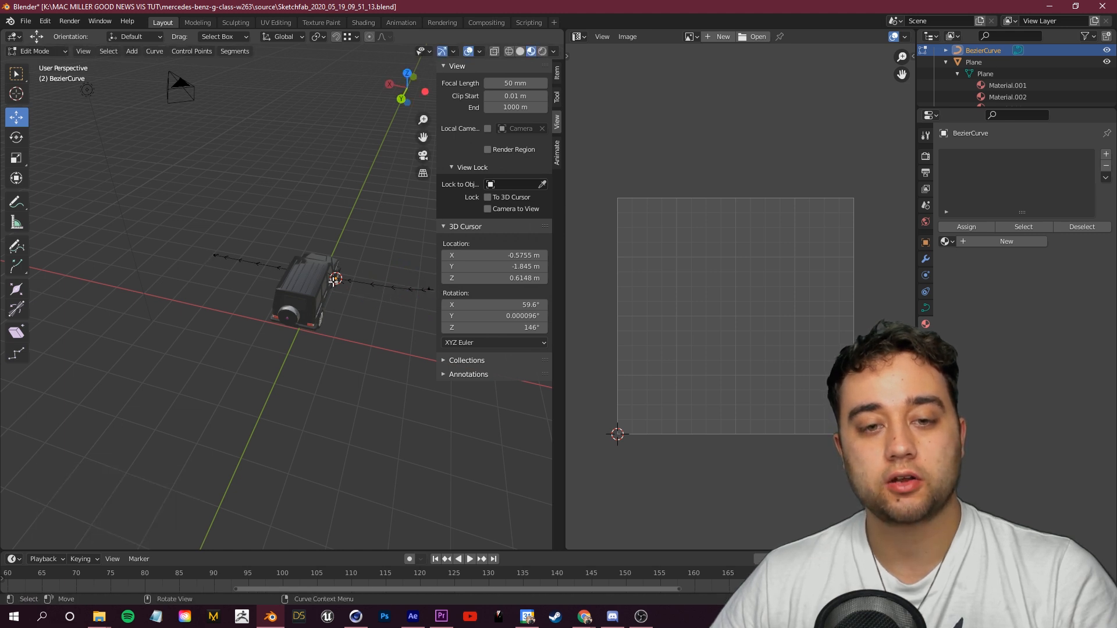
left_click_drag(333, 348, 361, 300)
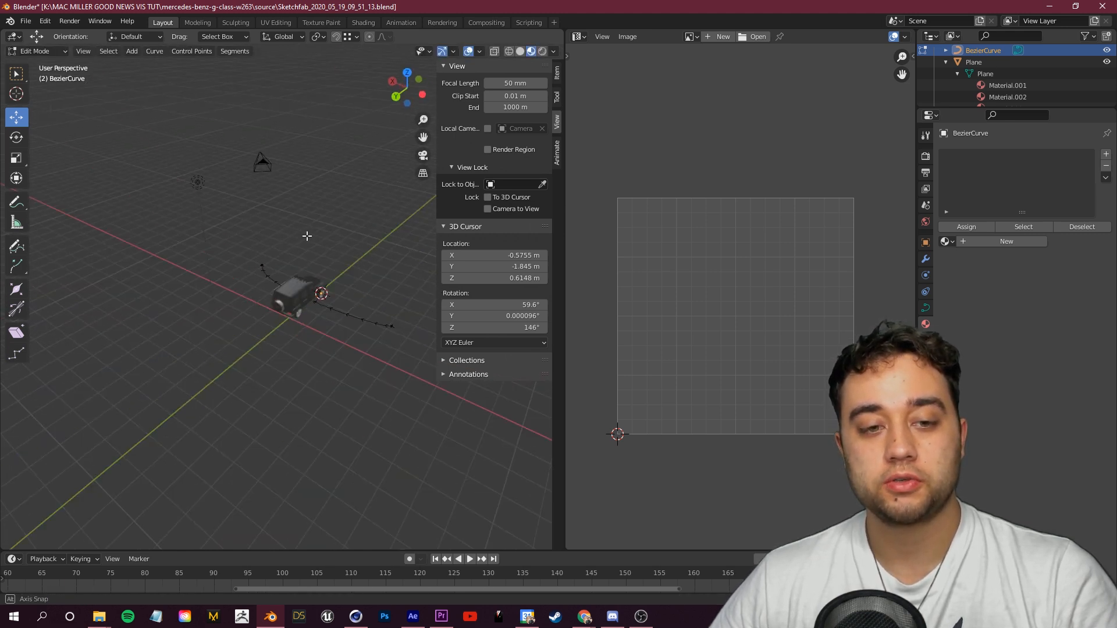
left_click_drag(307, 237, 329, 261)
scroll(330, 261, "up", 2)
left_click(35, 51)
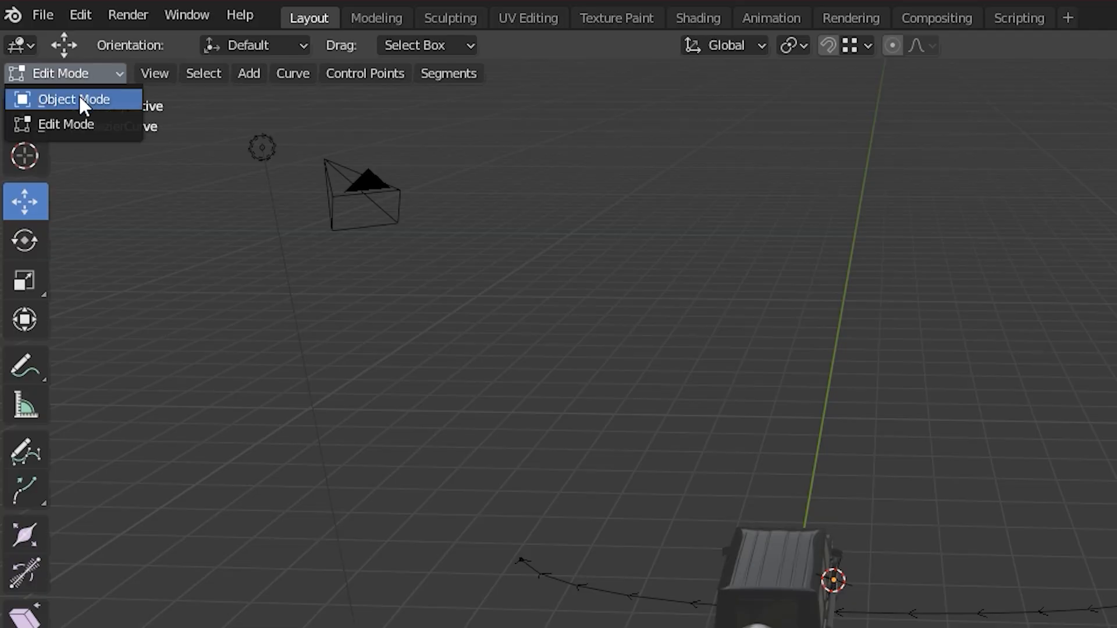
left_click(46, 68)
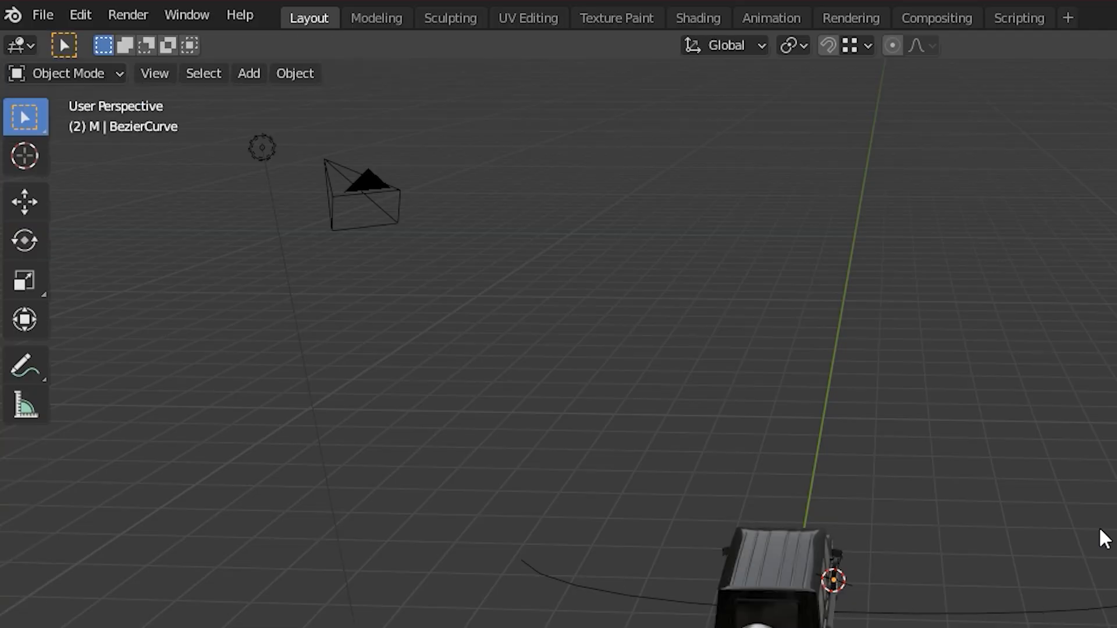
Step: Add a Plain Axes empty and rename it CAR CONTROL
key("shift+a")
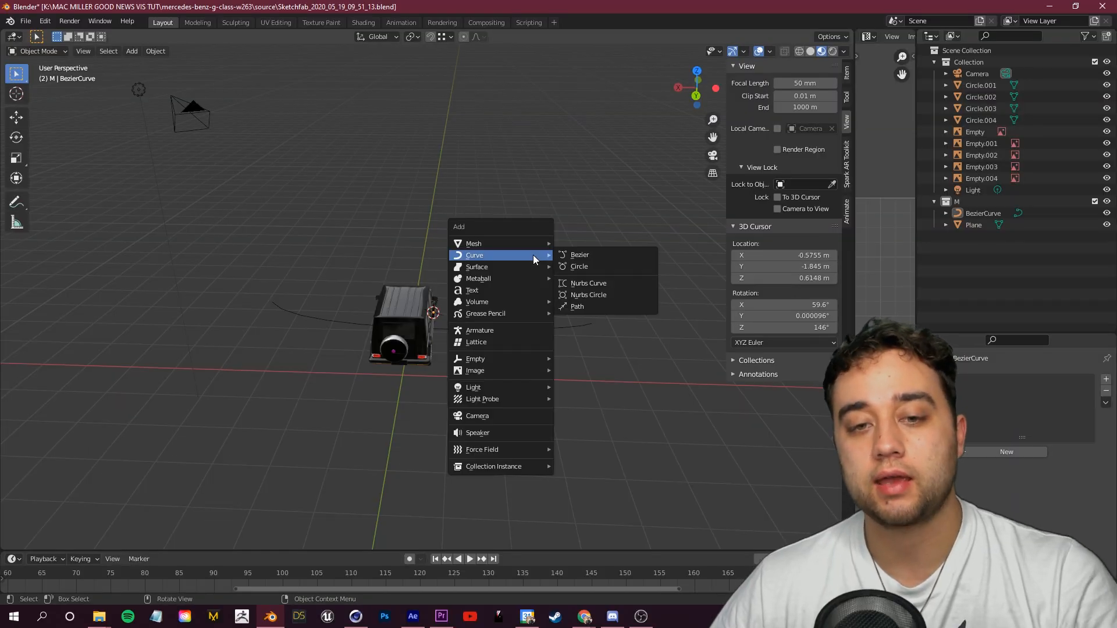
mouse_move(504, 361)
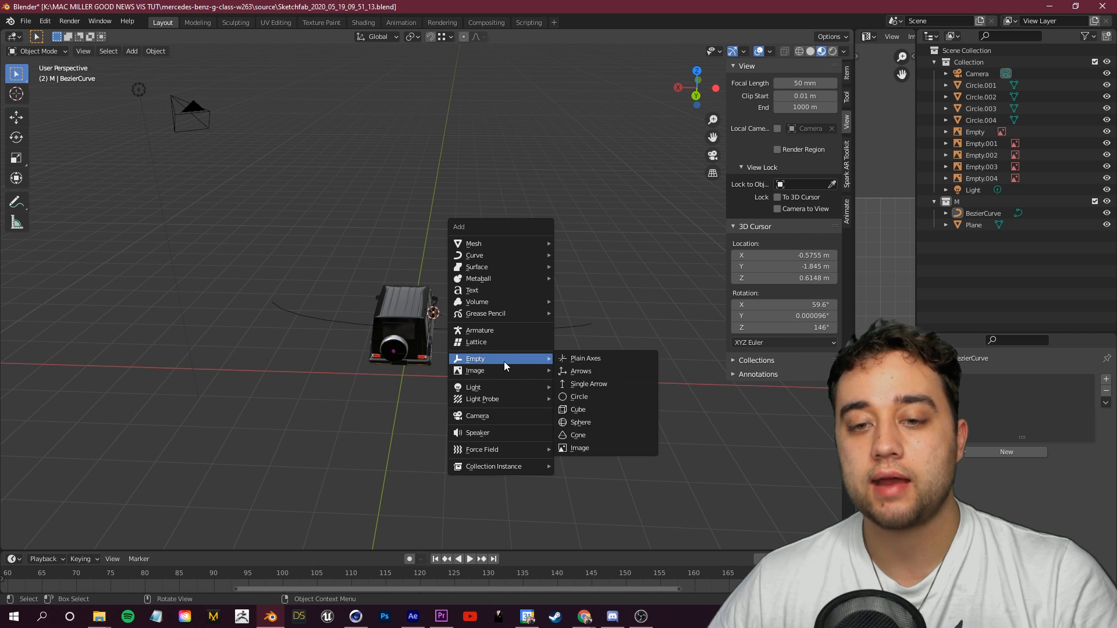
left_click(587, 359)
double_click(983, 226)
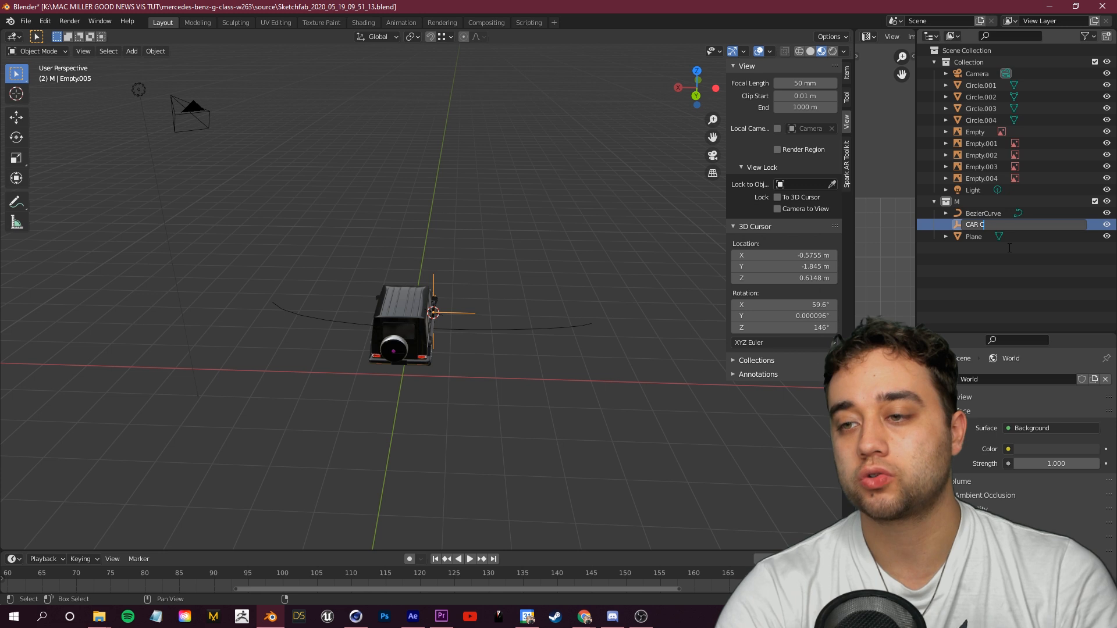
key("Return")
Step: Move CAR CONTROL into the car's collection and parent the car's wheels, empties and body plane to it
left_click_drag(998, 225, 963, 249)
left_click_drag(971, 298, 973, 264)
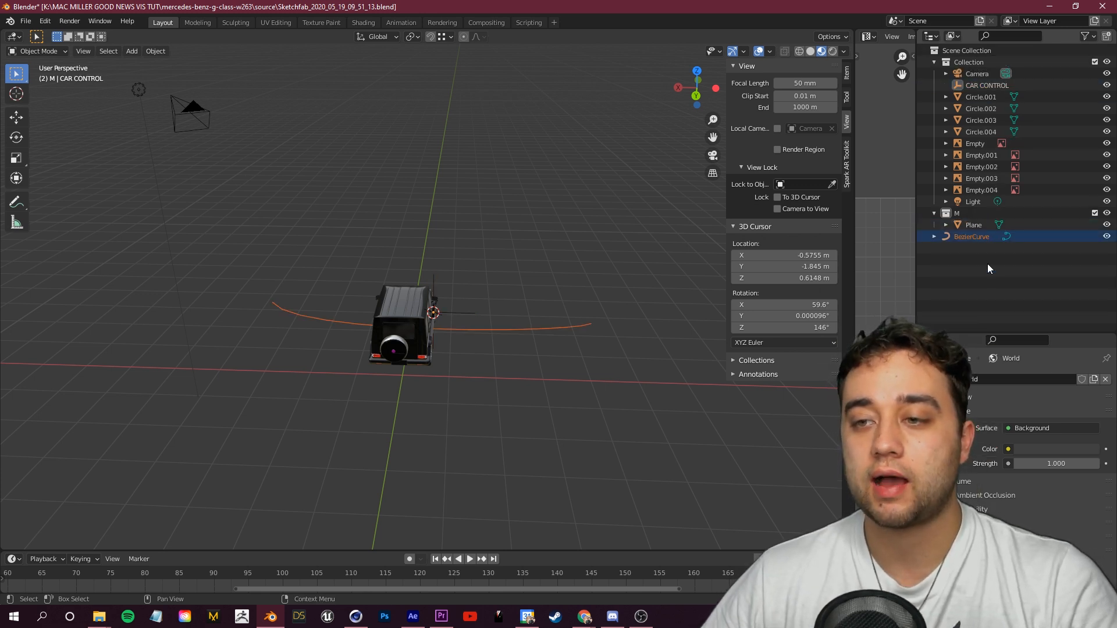
left_click(969, 224)
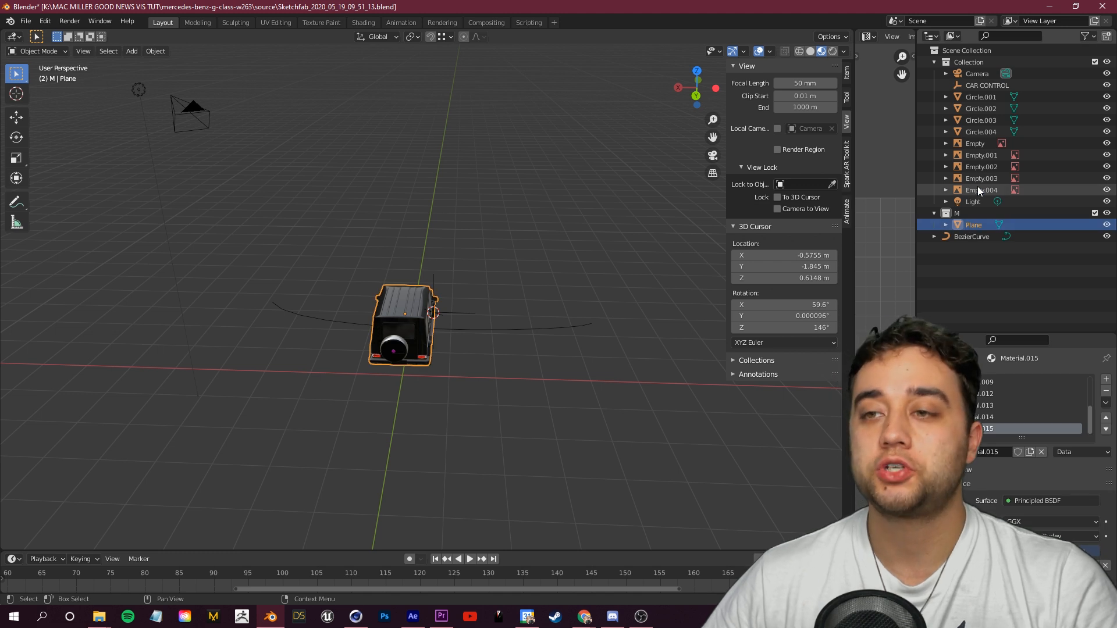
left_click(987, 102, "shift")
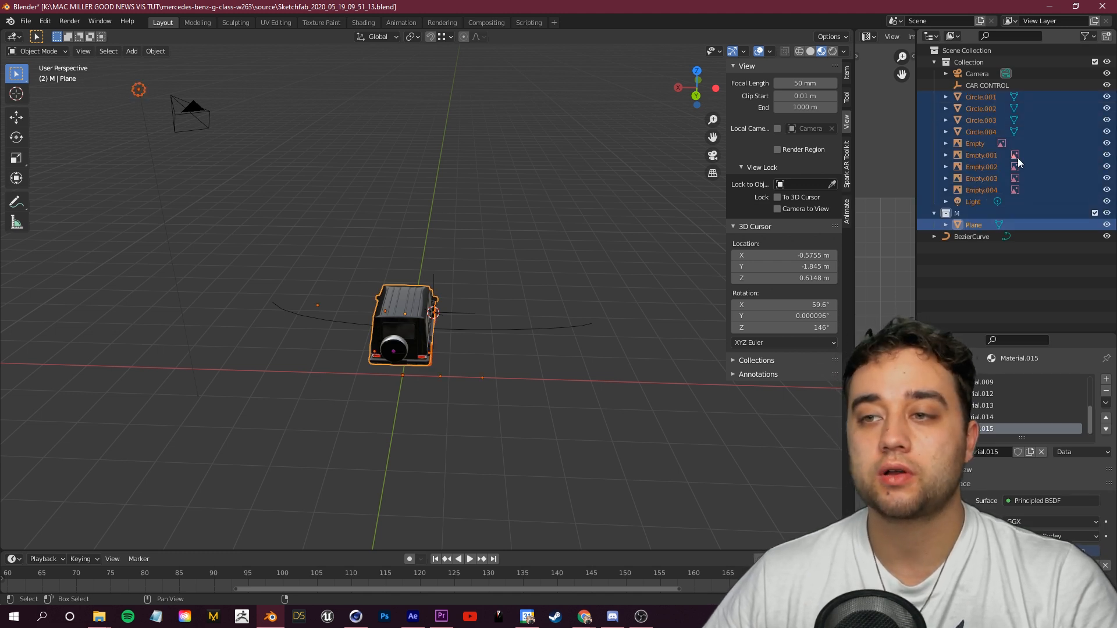
left_click(982, 86, "shift")
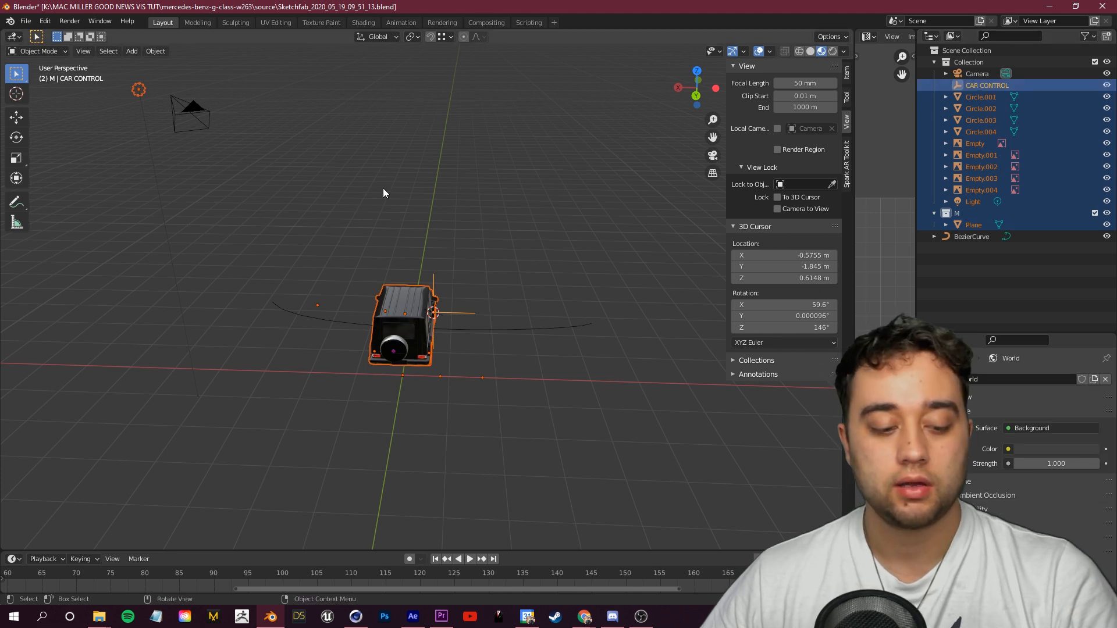
key("ctrl+p")
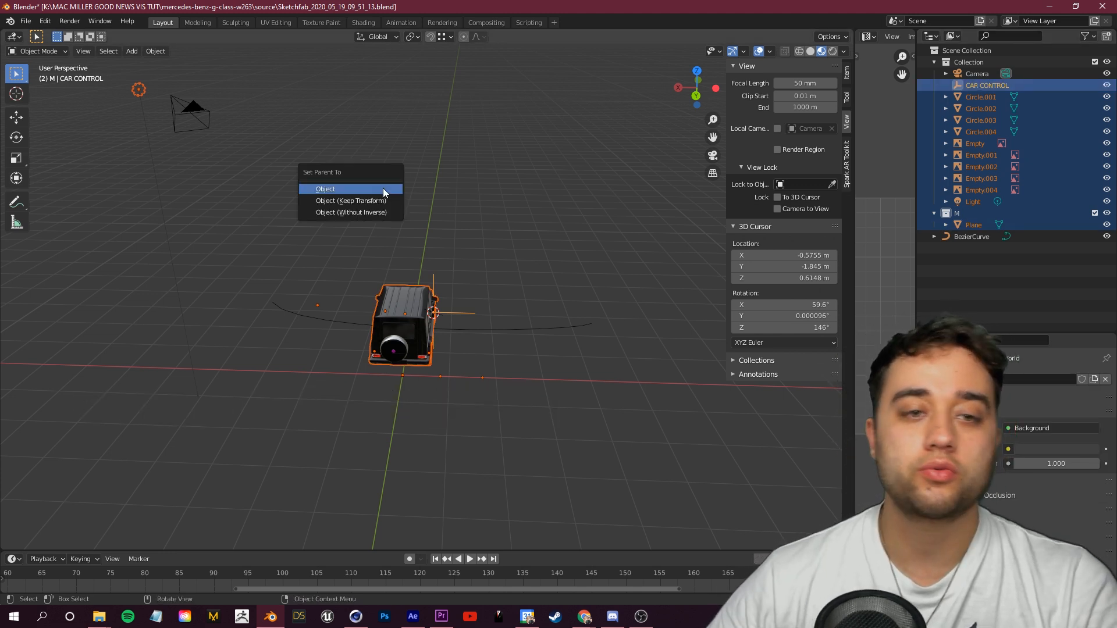
left_click(384, 190)
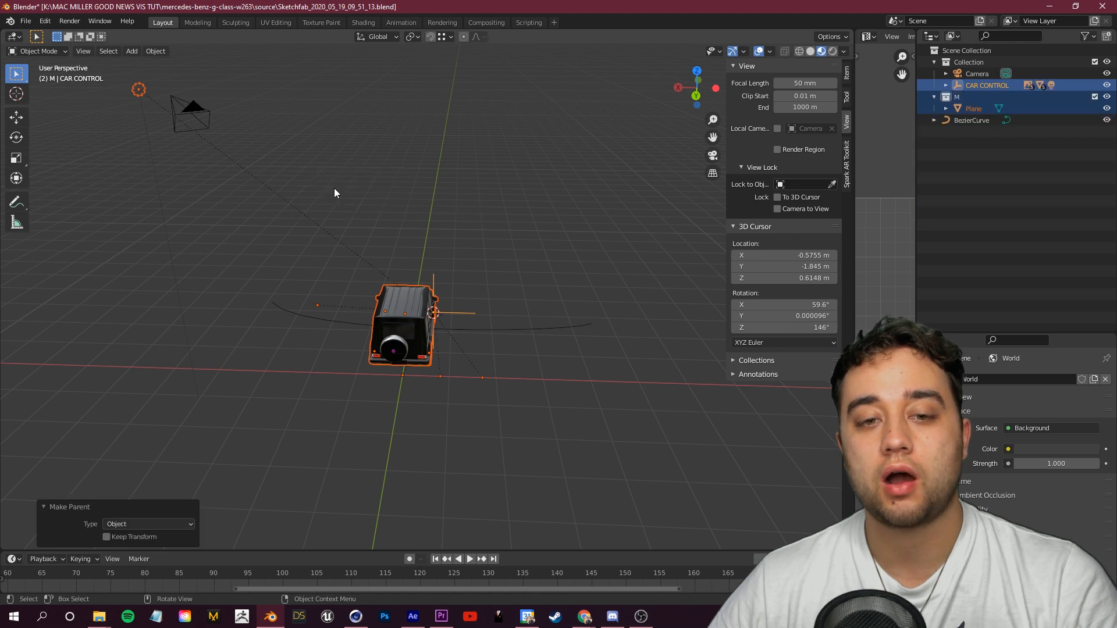
left_click(350, 226)
left_click(985, 86)
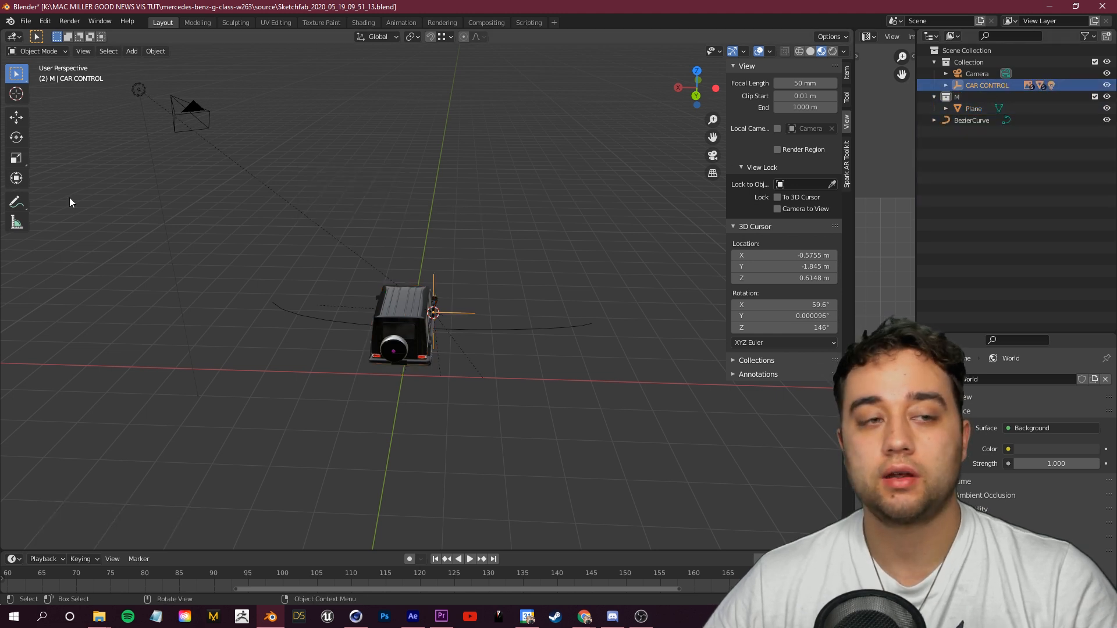
left_click(21, 137)
left_click_drag(452, 333, 488, 326)
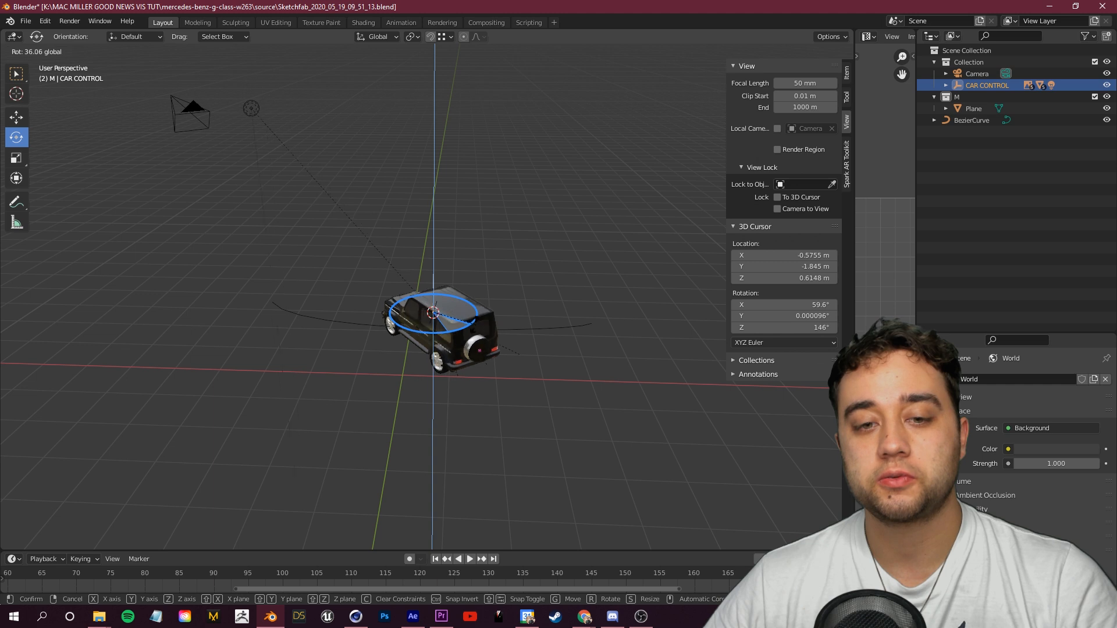
right_click(488, 326)
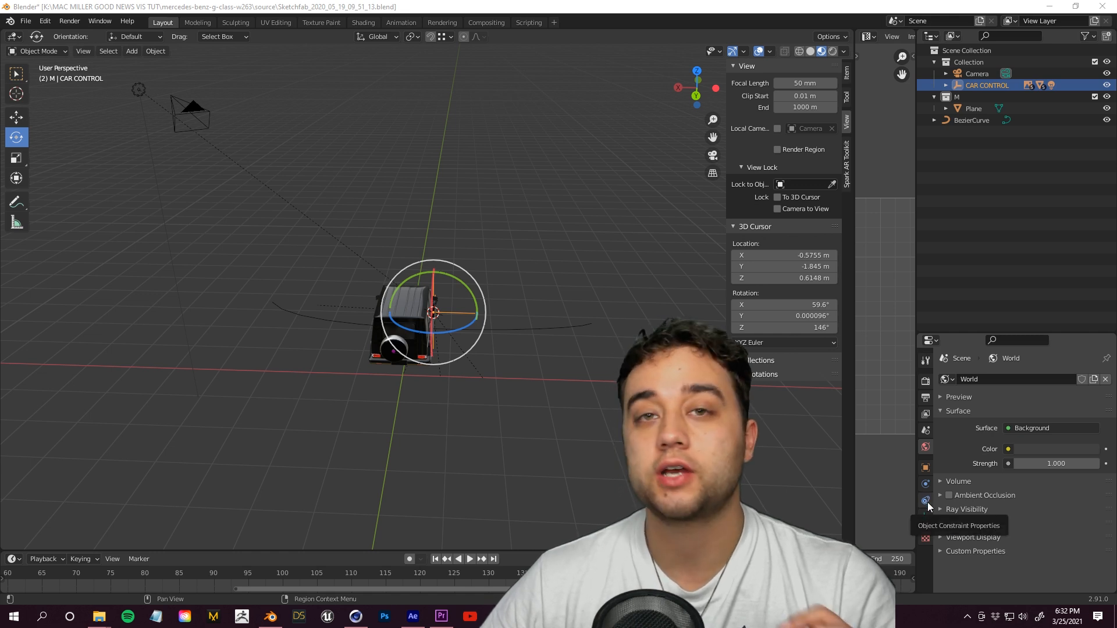
Step: Add a Follow Path object constraint to the CAR CONTROL empty
left_click(928, 502)
left_click(975, 377)
left_click(1083, 468)
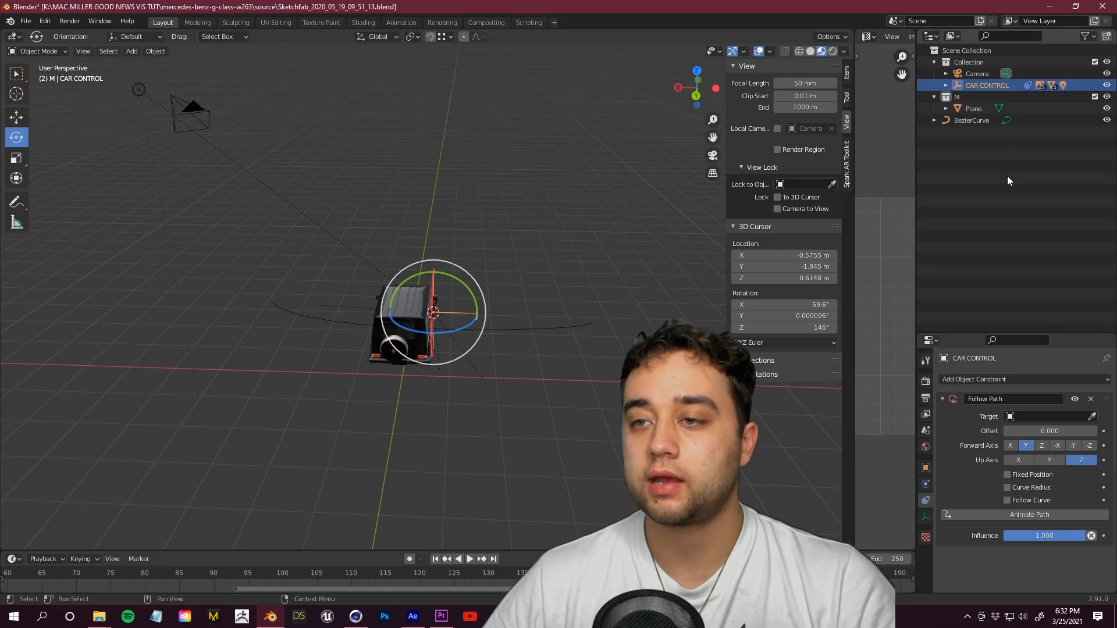
Step: Rename the Bezier curve to path and assign it as the Follow Path constraint's target
double_click(972, 120)
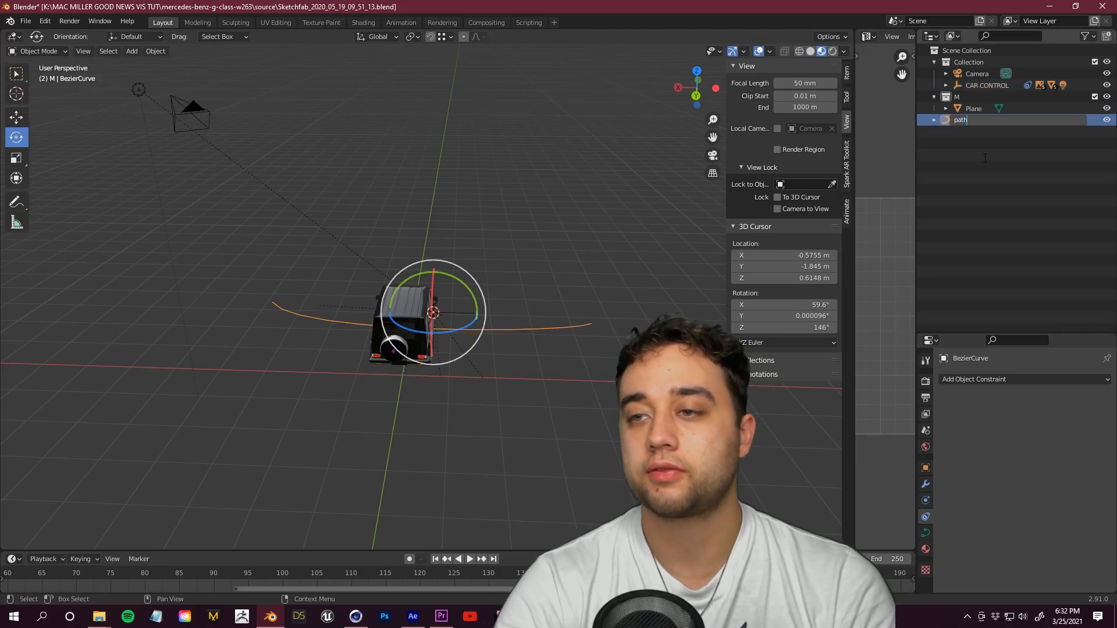
type("path")
left_click(988, 85)
left_click_drag(960, 123, 1013, 347)
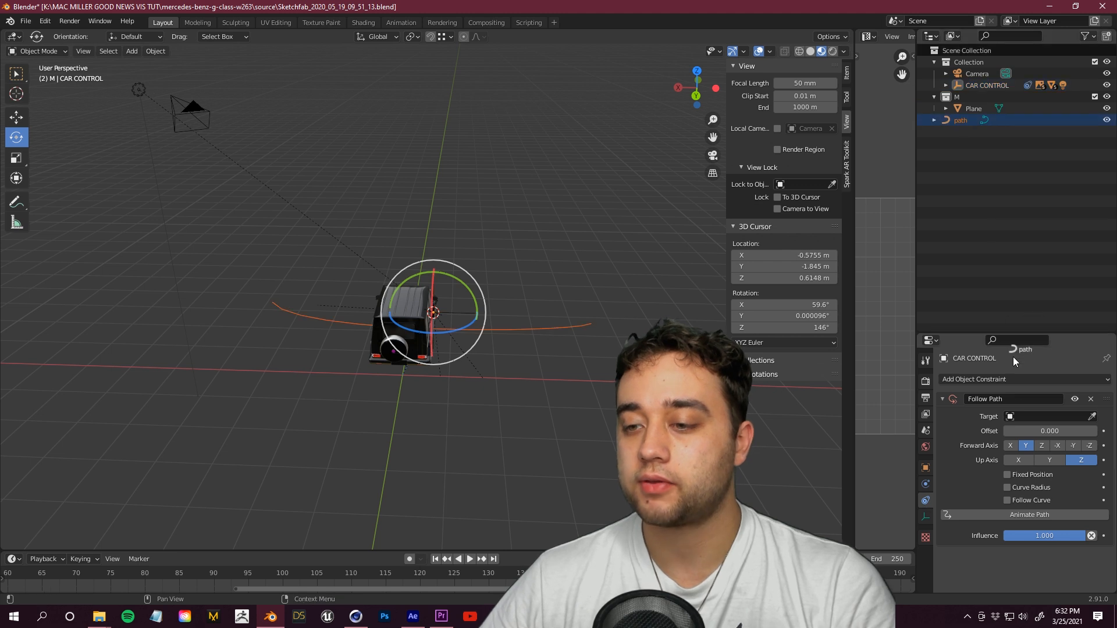
Step: Set the Follow Path offset to -13.6 and keyframe it at frame 0
left_click_drag(1027, 425, 969, 432)
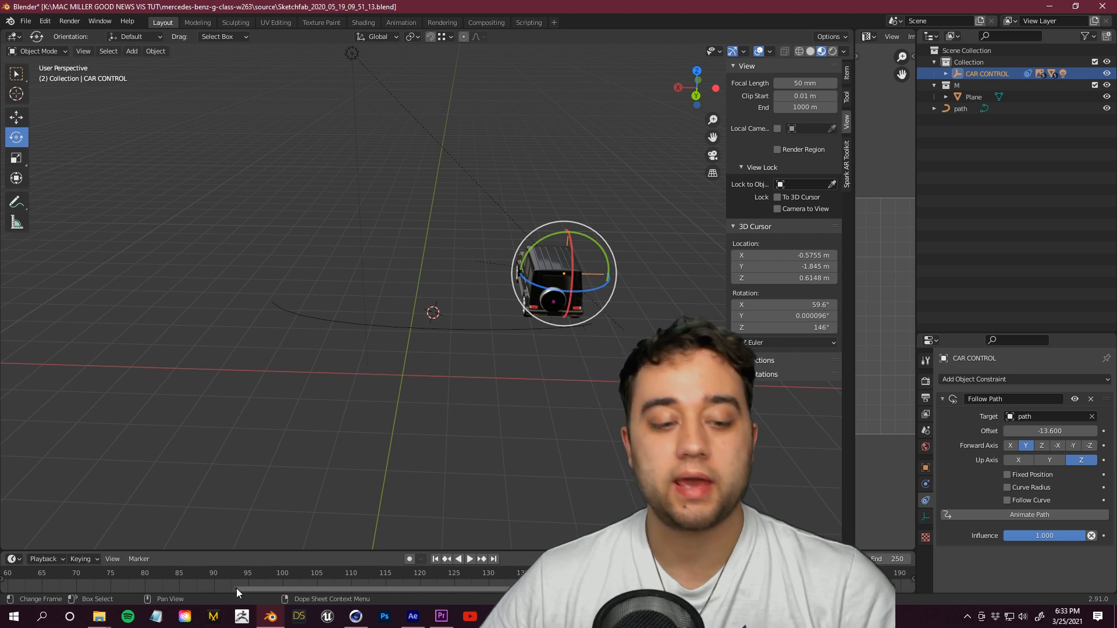
left_click_drag(236, 589, 4, 590)
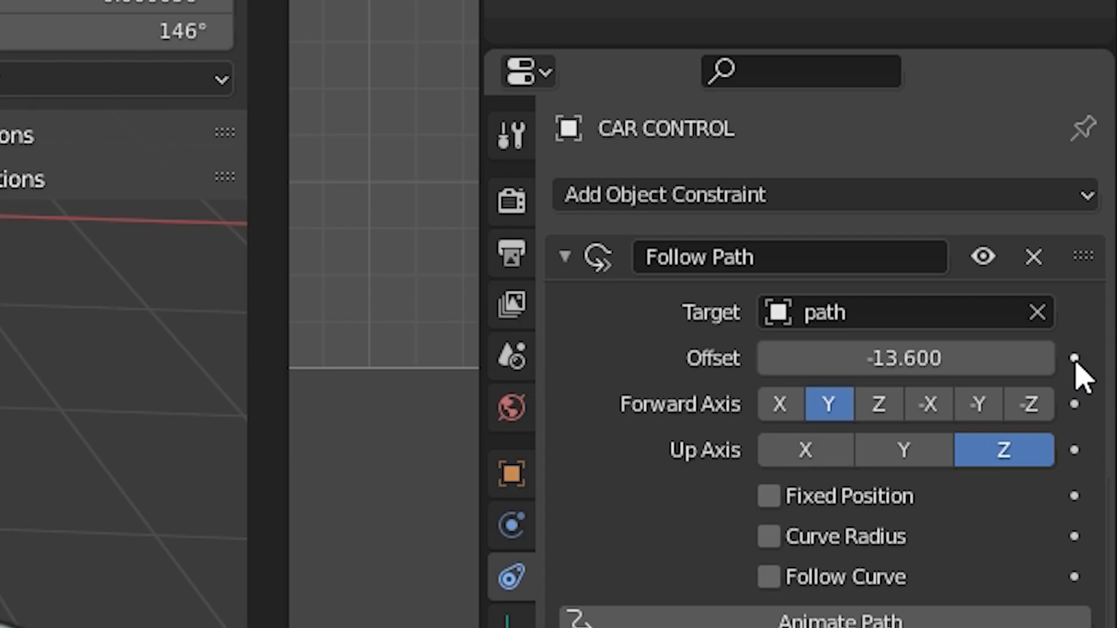
left_click(1103, 431)
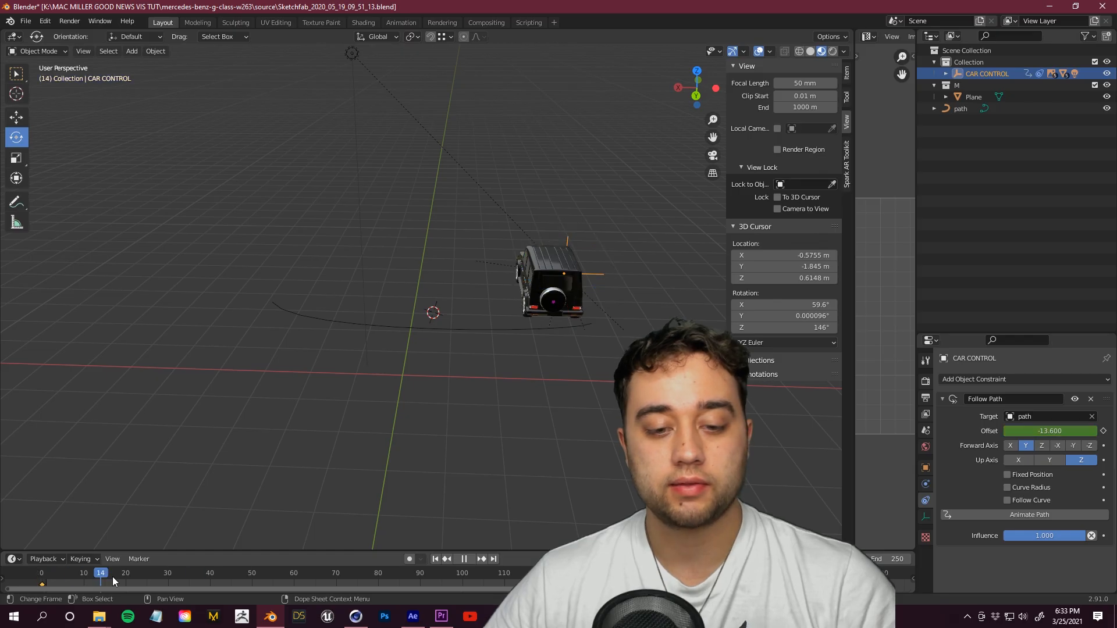
key("Escape")
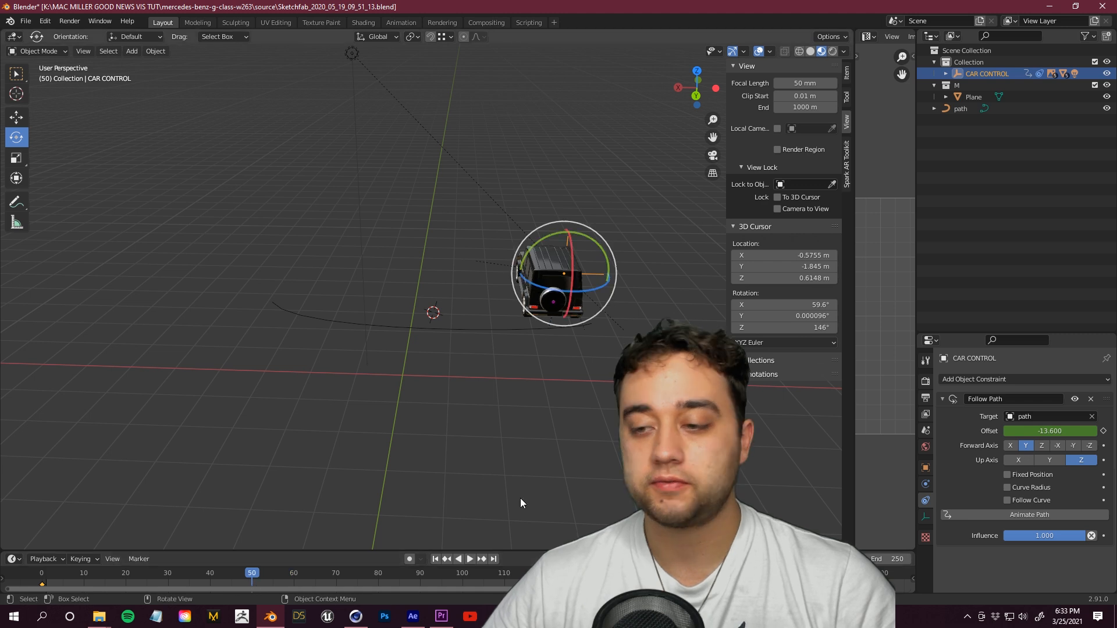
Step: Keyframe the Follow Path offset at 85.8 on frame 50 and again around frame 100
mouse_move(1056, 432)
left_mouse_down()
mouse_move(995, 431)
mouse_move(1060, 432)
left_mouse_up()
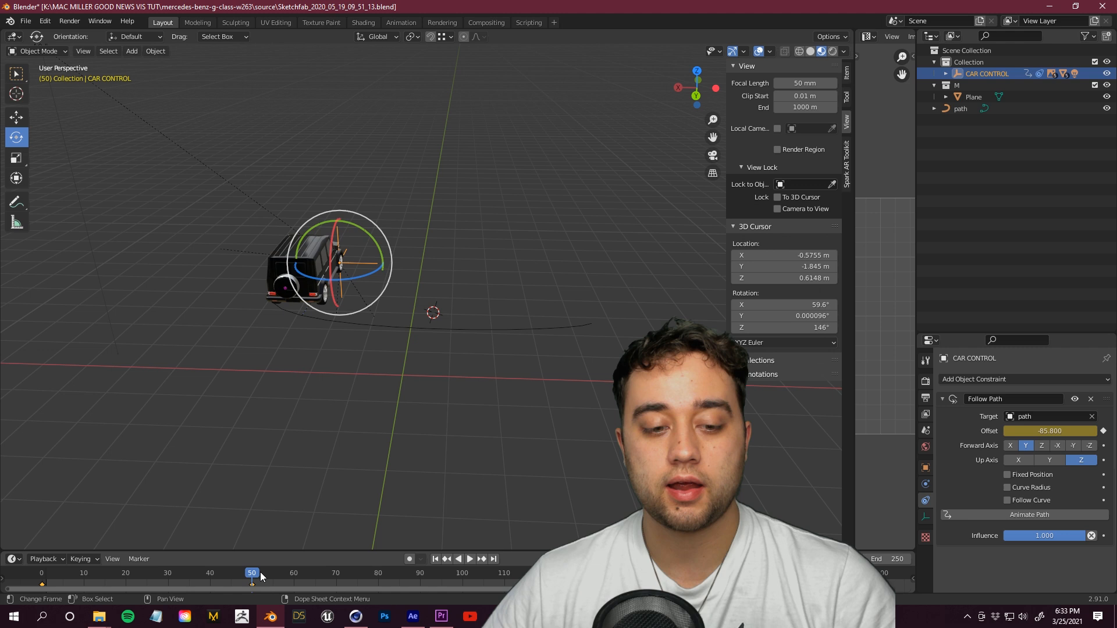
left_click_drag(463, 585, 465, 584)
left_click_drag(1052, 431, 1083, 431)
left_click(434, 583)
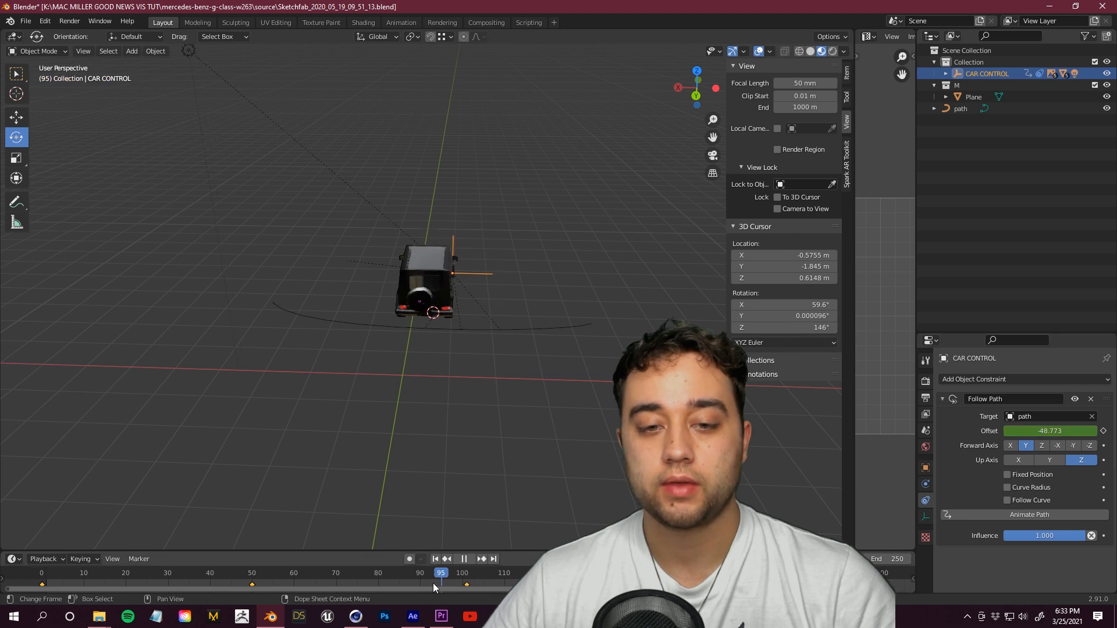
Step: Play the animation from the start to preview the car driving along the path
left_click(435, 560)
left_click(469, 559)
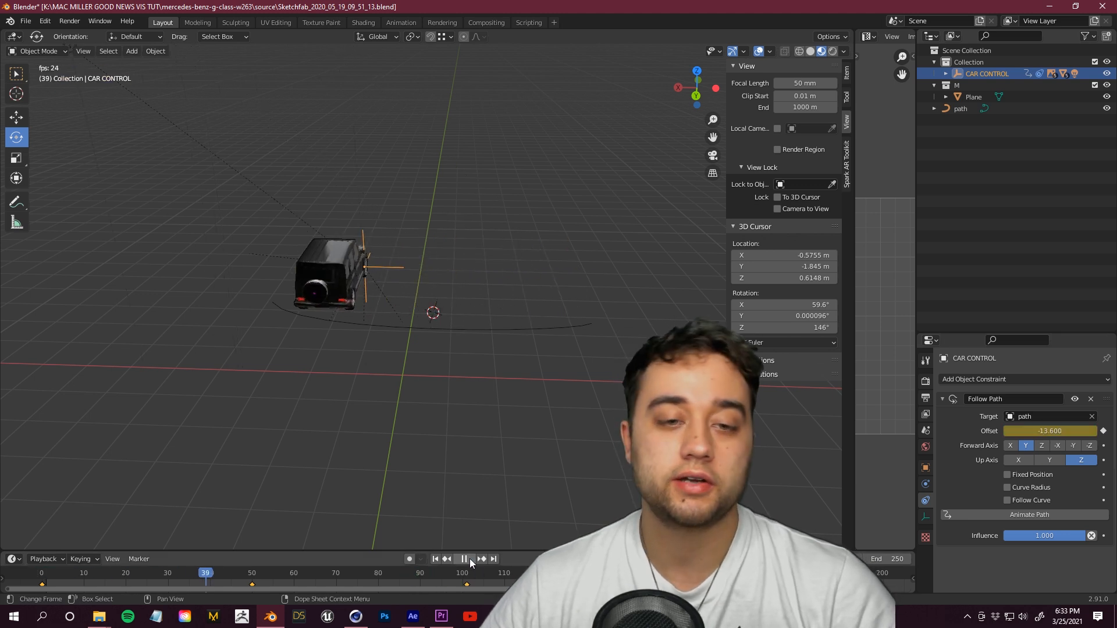
key("Escape")
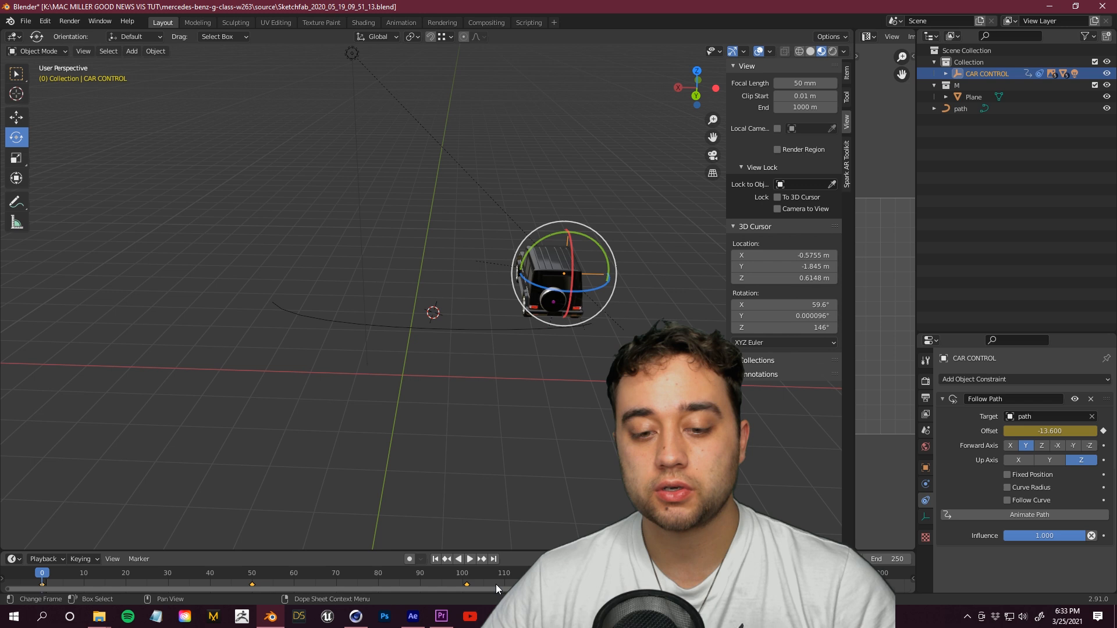
Step: Set the offset keyframes' interpolation mode to Bezier
right_click(253, 585)
mouse_move(233, 509)
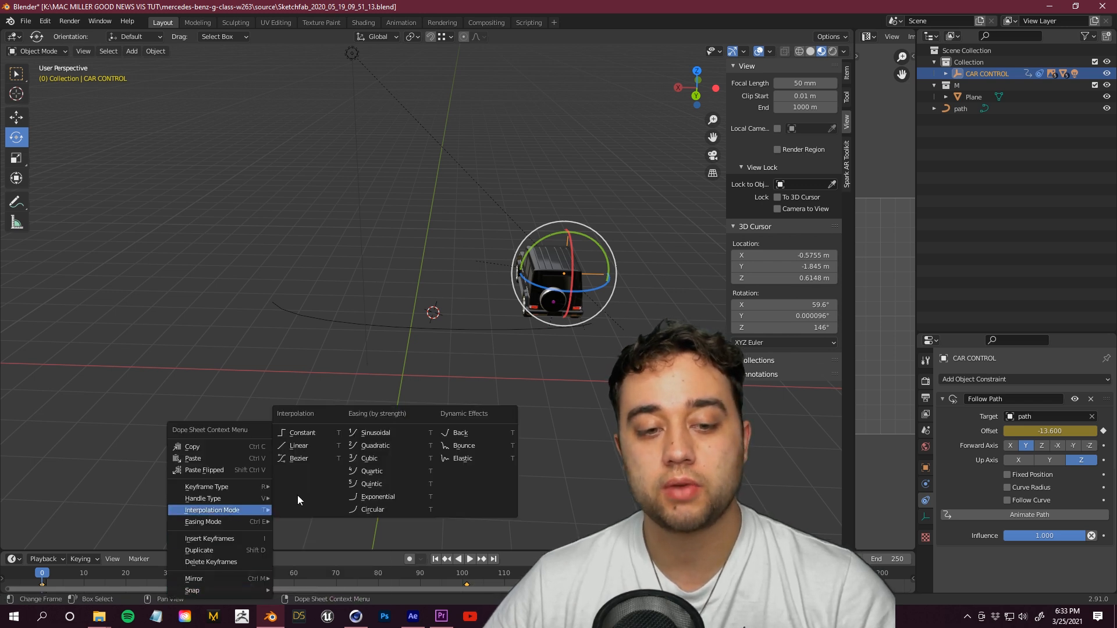
left_click(304, 458)
Step: Expand the CAR CONTROL hierarchy in the outliner to inspect its child objects
left_click(591, 404)
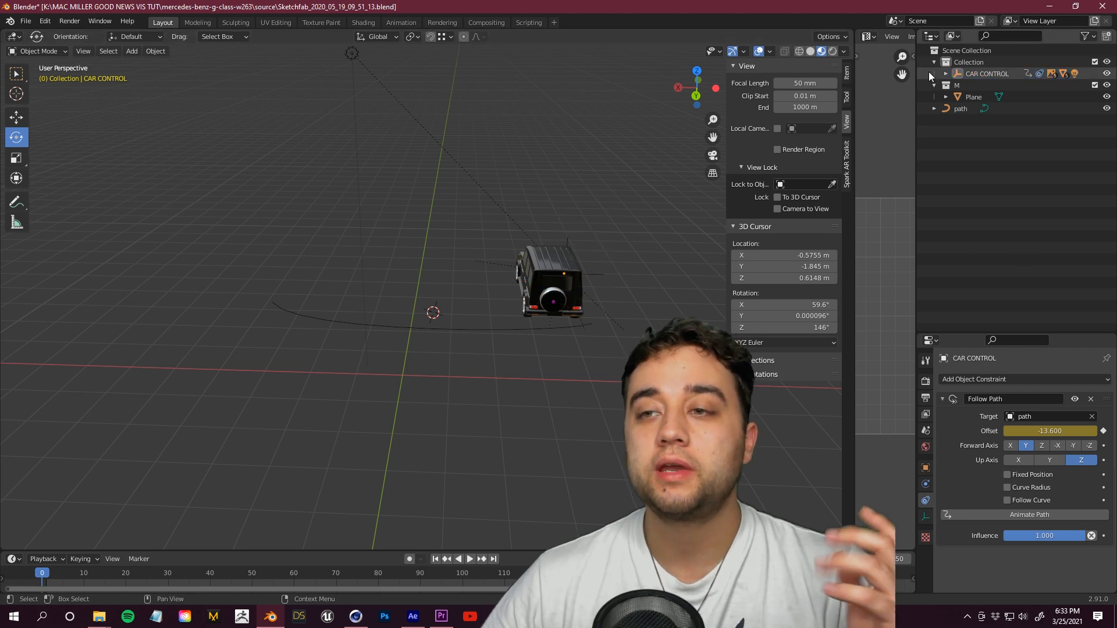
left_click(946, 74)
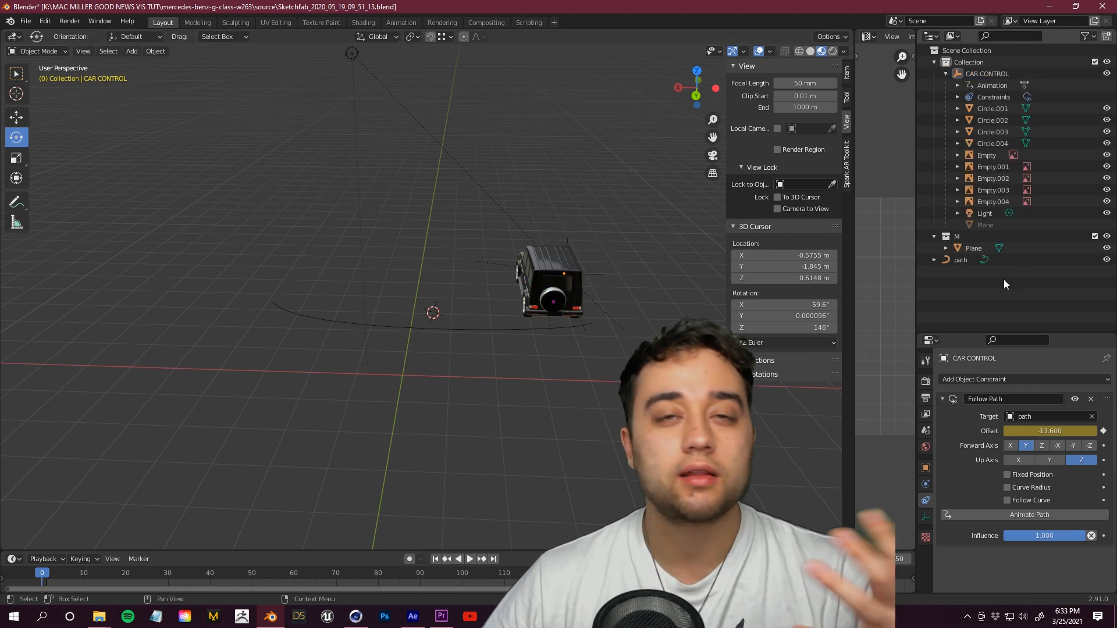
left_click(948, 74)
left_click(947, 74)
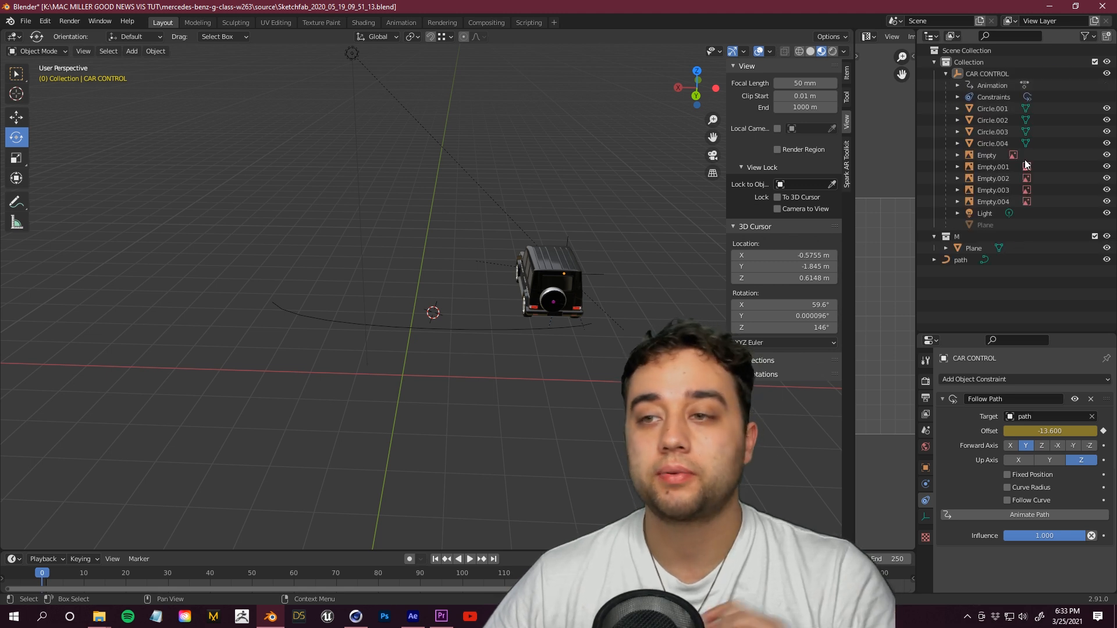
Step: Select the Circle.001 wheel inside the CAR CONTROL hierarchy and open its object properties
left_click(992, 120)
left_click(993, 109)
left_click(993, 143)
left_click(987, 109)
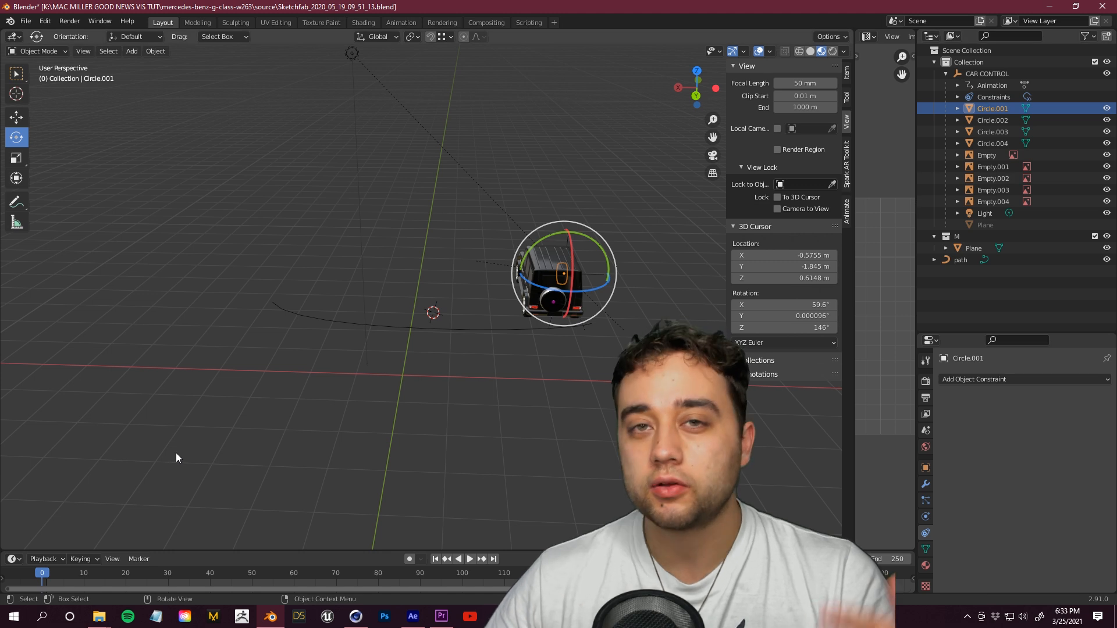
left_click(924, 469)
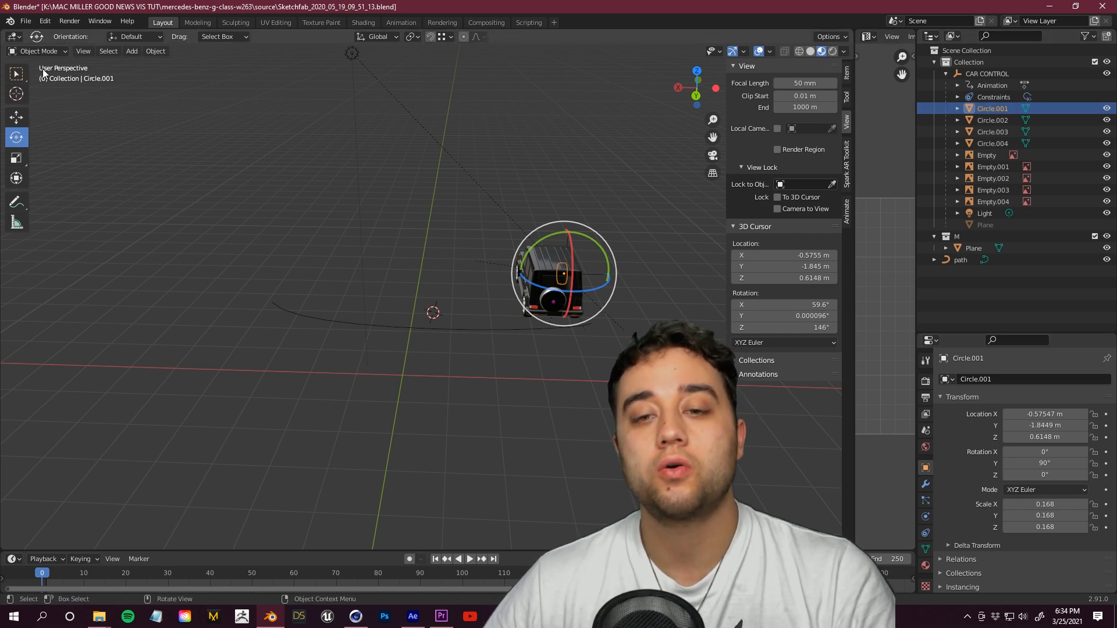
mouse_move(570, 261)
left_mouse_down()
mouse_move(567, 283)
mouse_move(571, 266)
left_mouse_up()
key("ctrl+z")
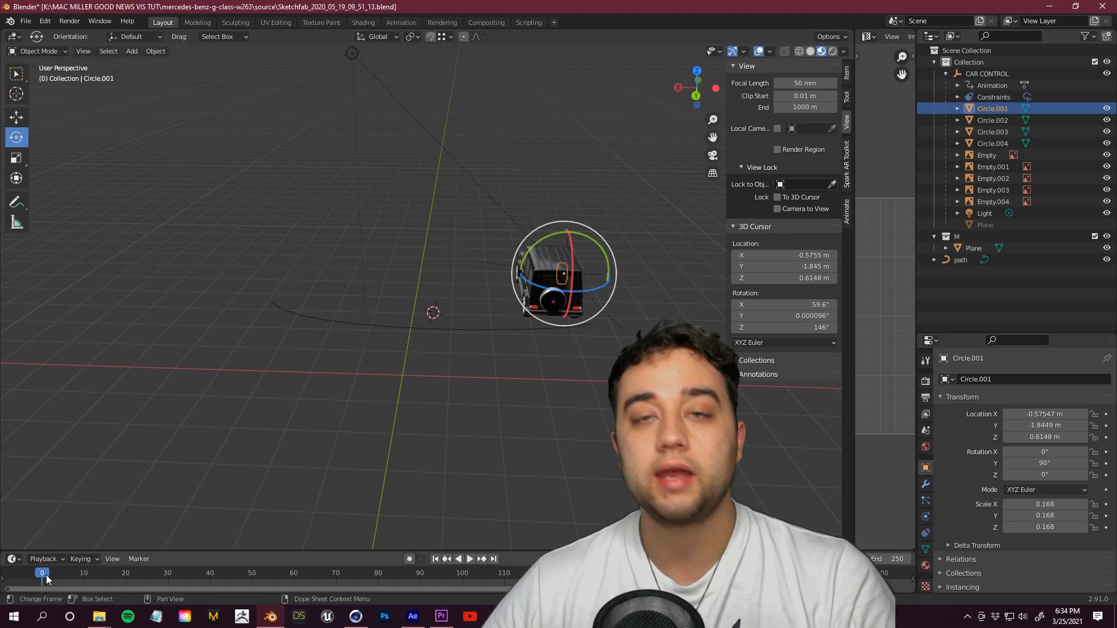
Step: Keyframe the wheel's rotation at frame 0, then spin it about 2158° around X at frame 120 and keyframe again
left_click(1105, 464)
key("space")
left_click_drag(59, 578, 546, 578)
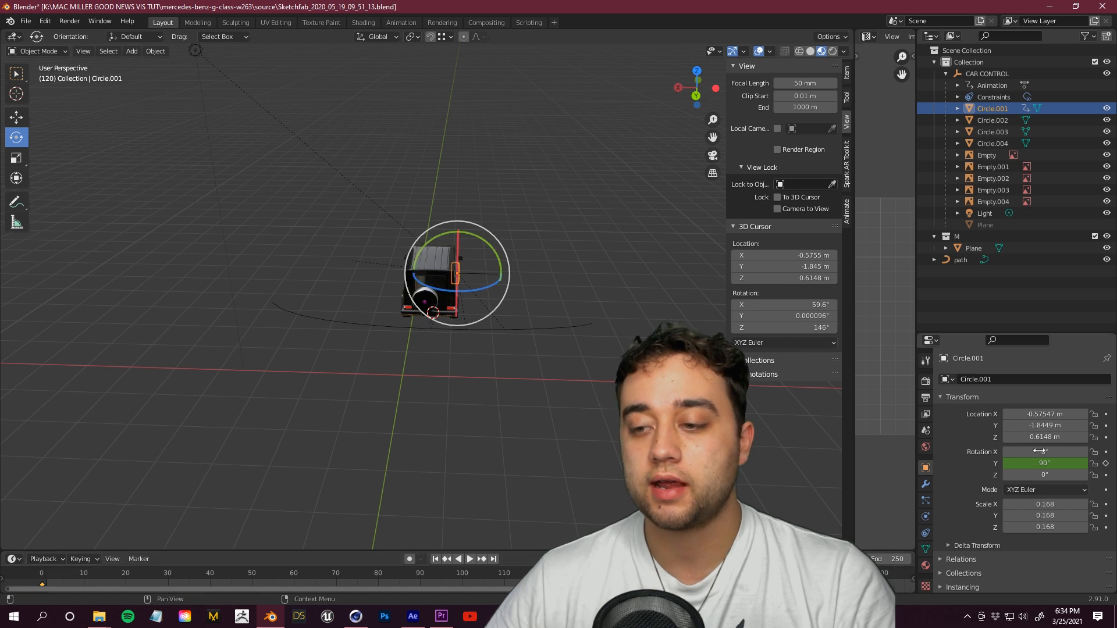
left_click_drag(531, 274, 506, 87)
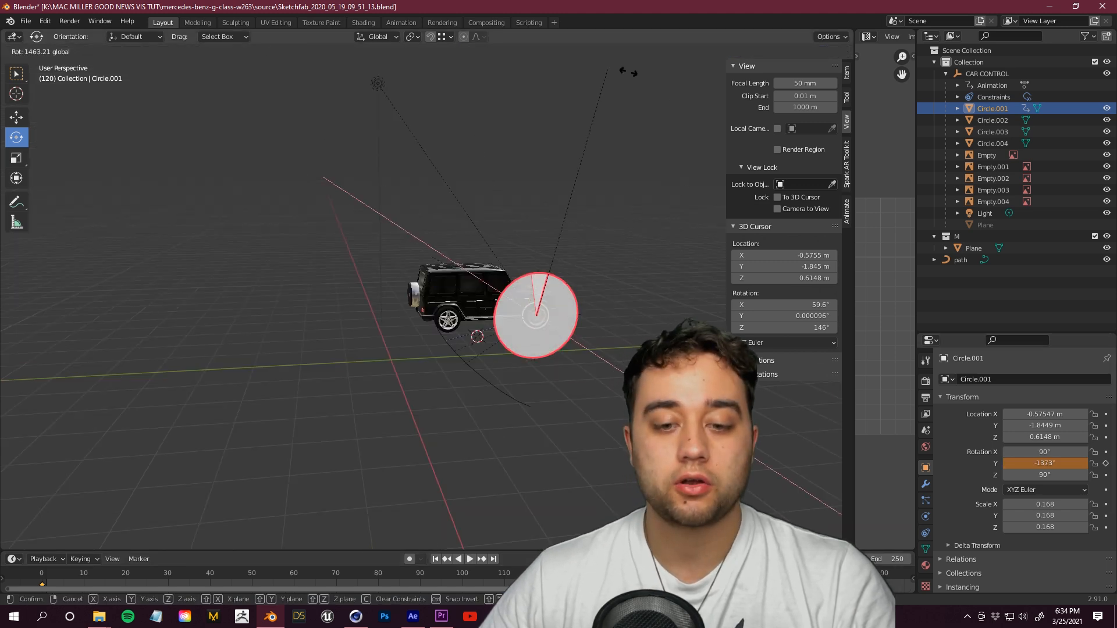
left_click(1106, 464)
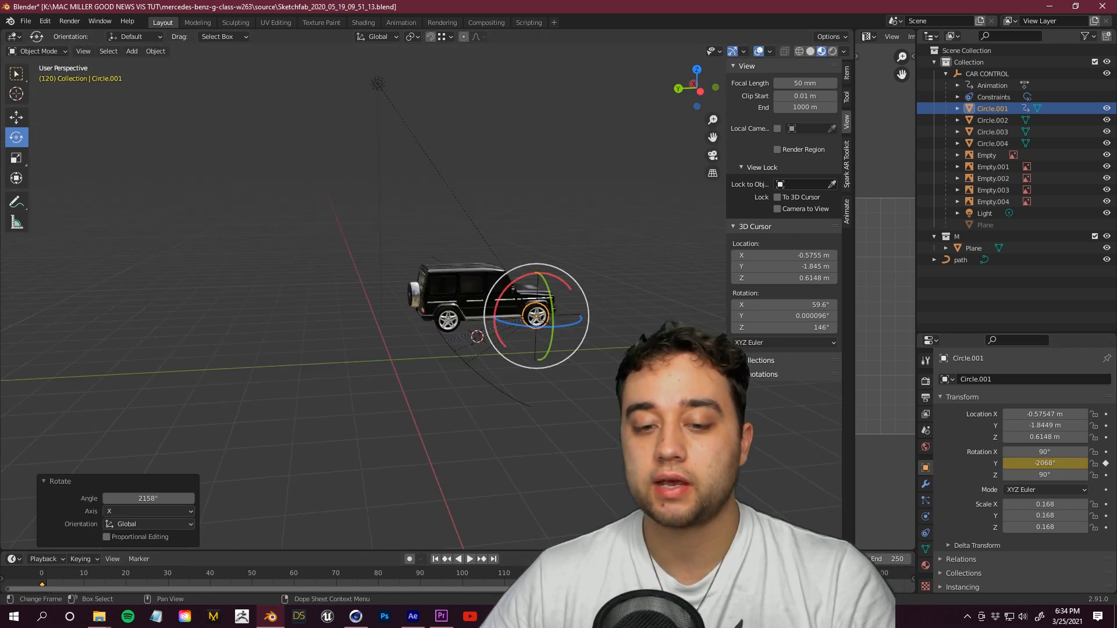
Step: Scrub through the timeline and orbit the view to preview the spinning wheels on the moving car
left_click_drag(44, 573, 268, 542)
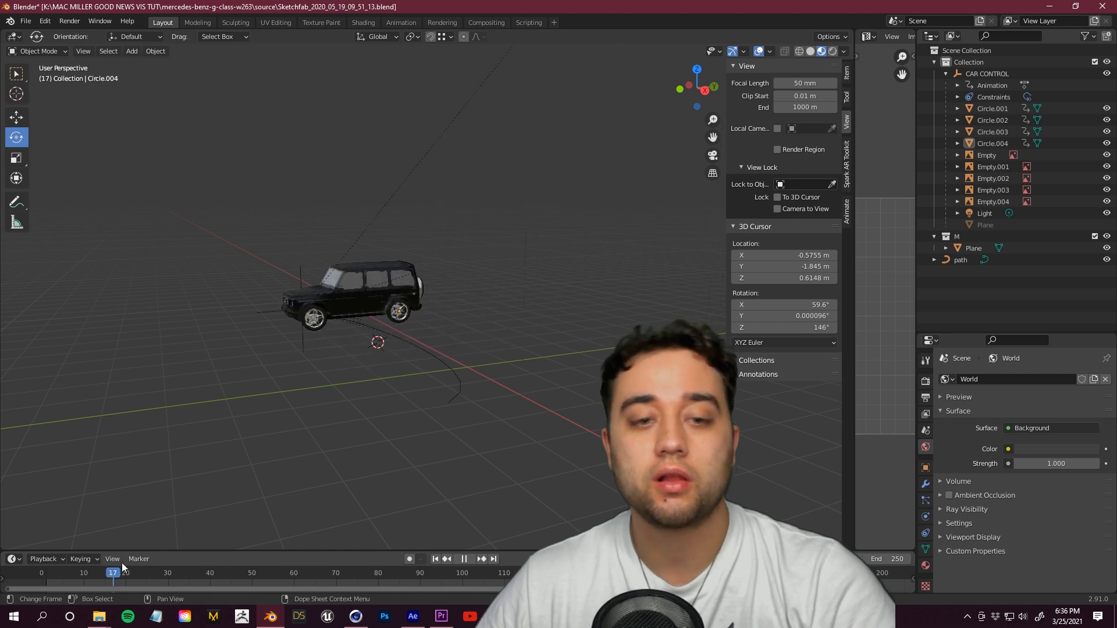
key("Escape")
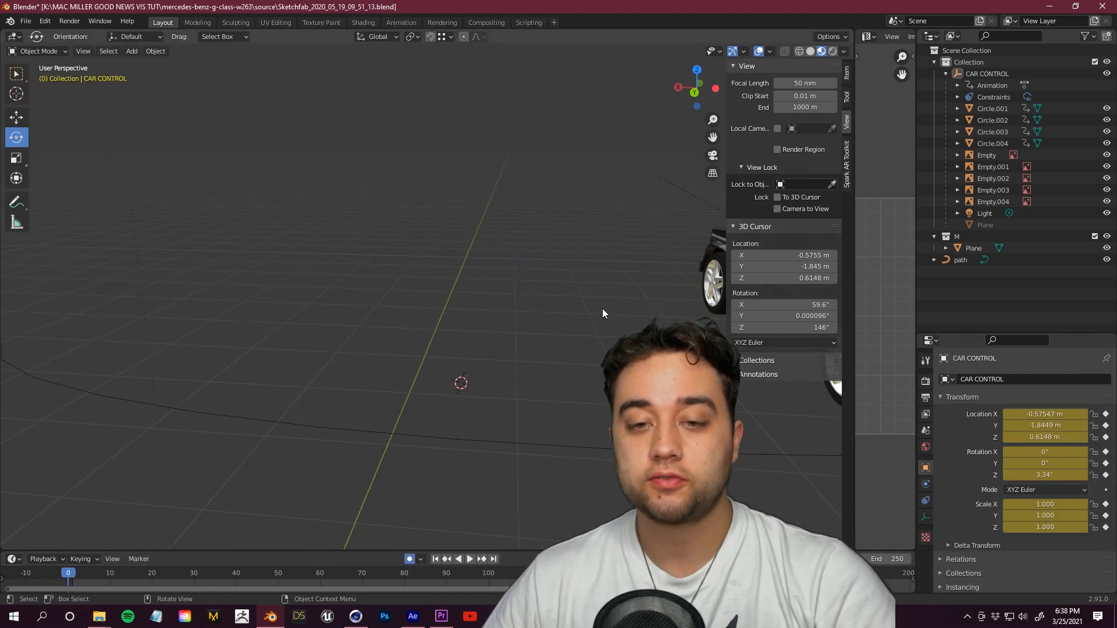
scroll(604, 303, "down", 4)
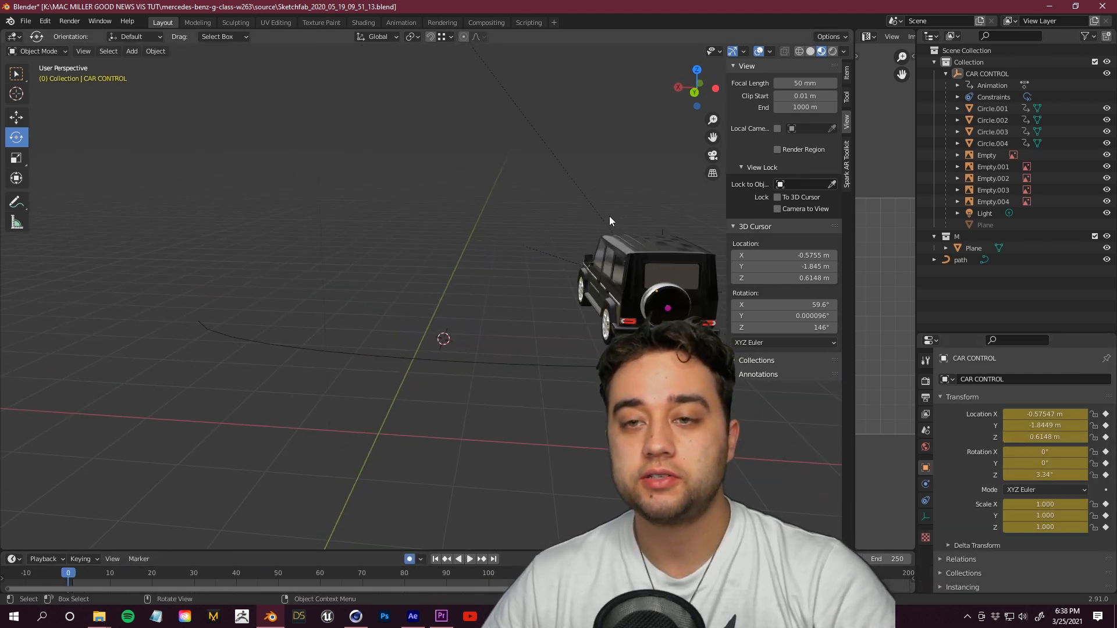
scroll(612, 213, "up", 1)
left_click_drag(712, 138, 483, 115)
scroll(473, 322, "down", 1)
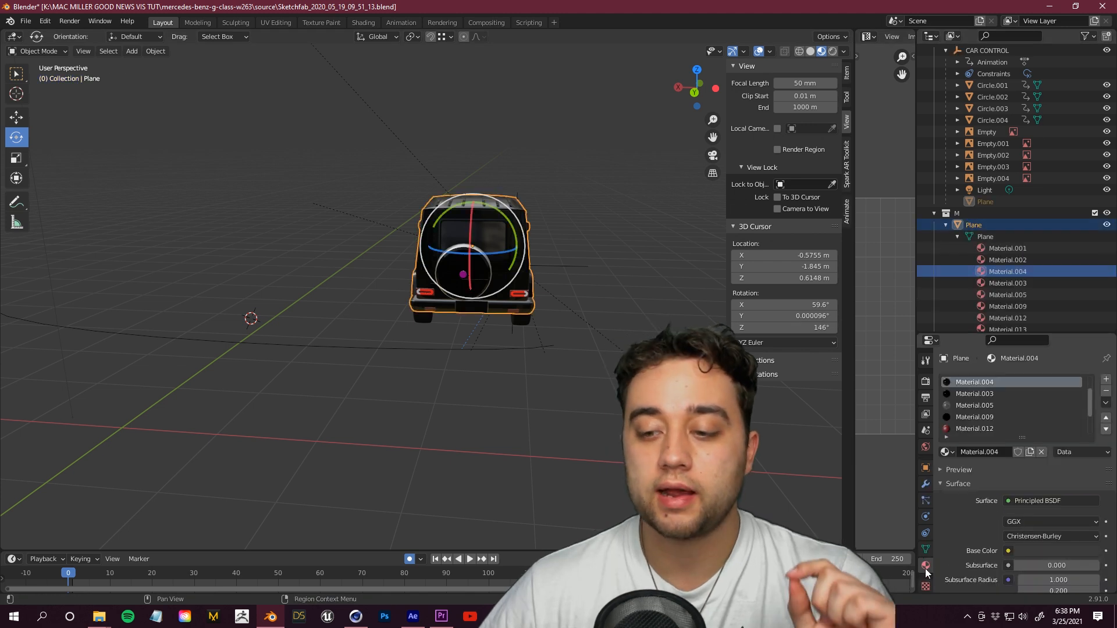
Step: Select the car's Plane mesh, pick Material.015, and reload its base color image as Mercedes-Benz-logo.png from the textures folder
left_click(994, 179)
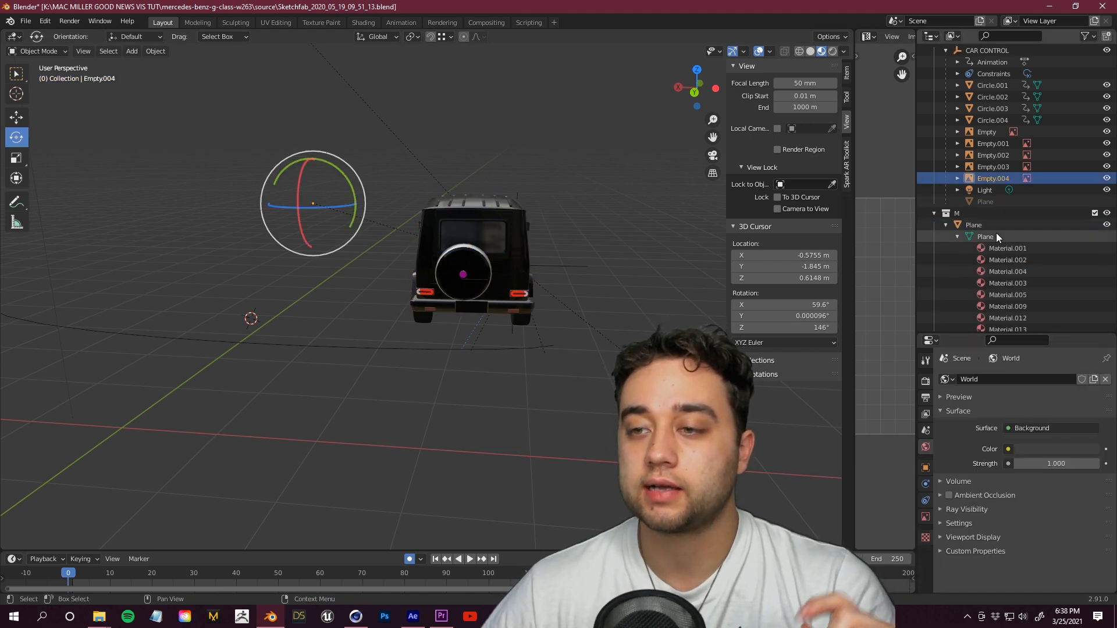
left_click(996, 226)
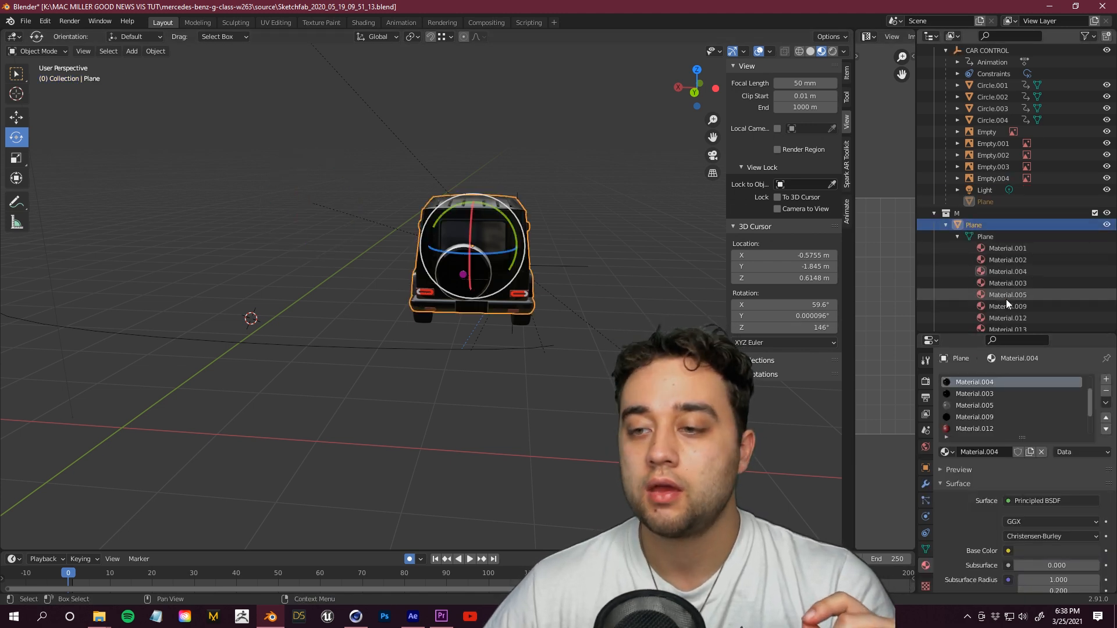
scroll(996, 307, "down", 2)
left_click(1019, 308)
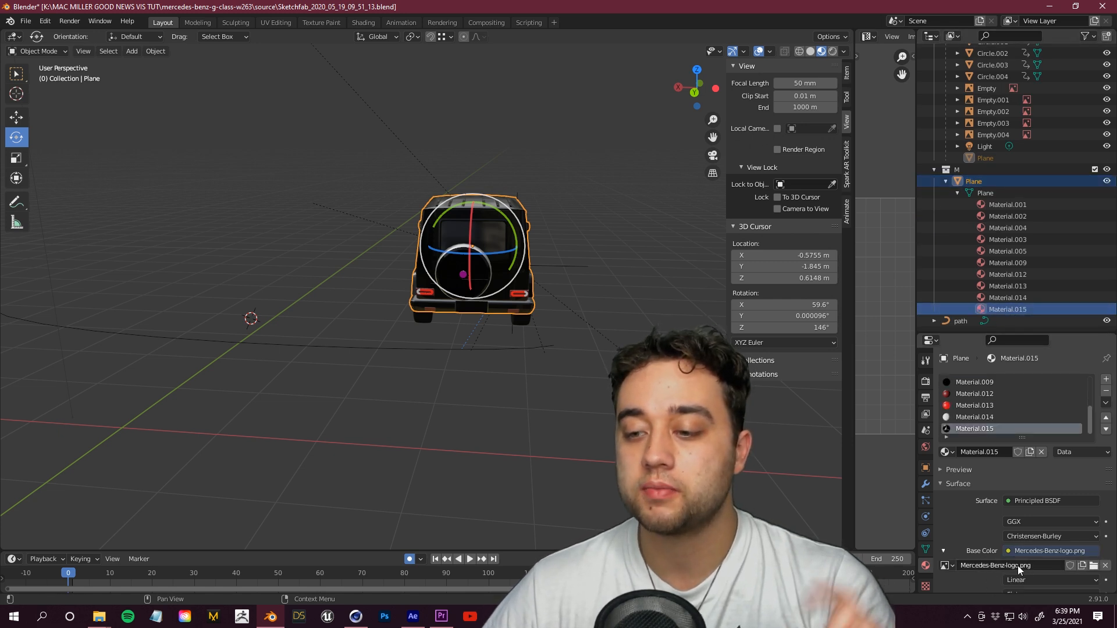
left_click(1094, 566)
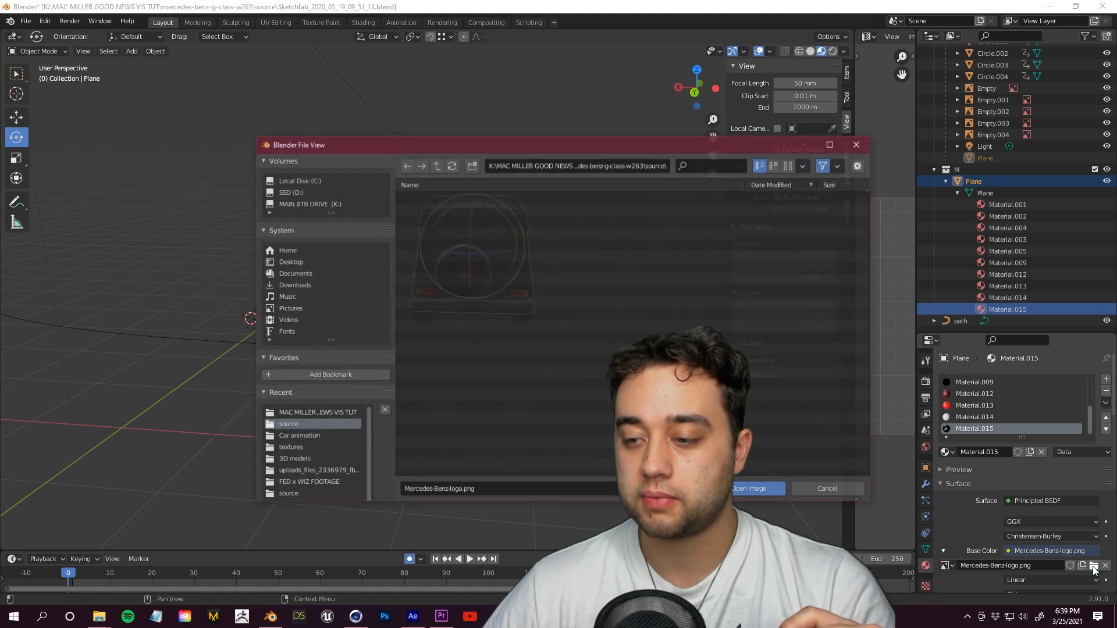
left_click(317, 413)
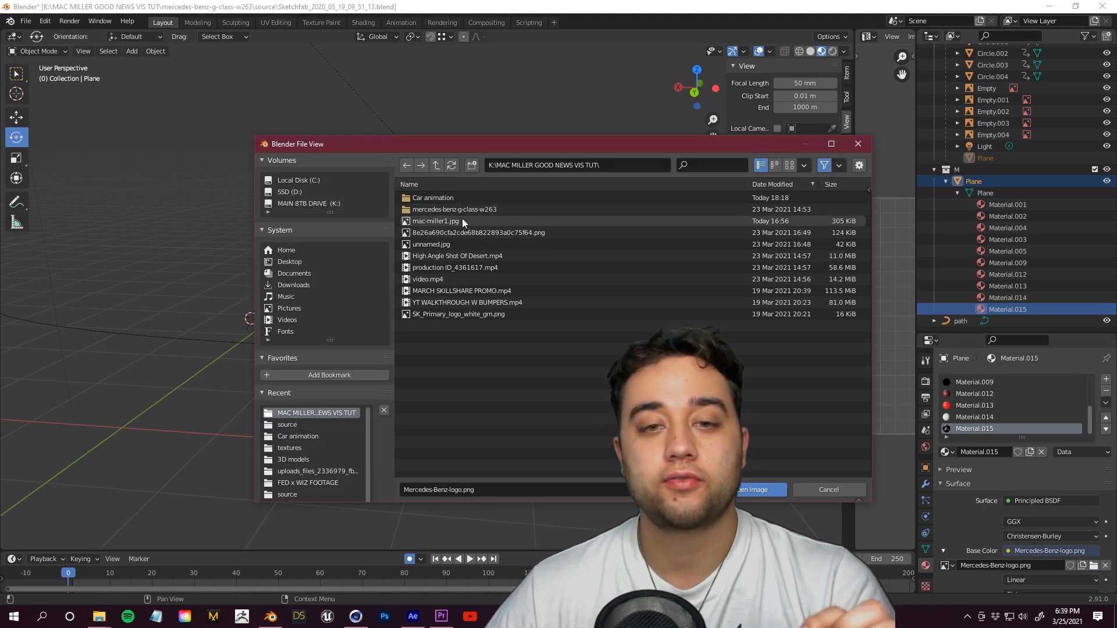
left_click(455, 211)
left_click(435, 209)
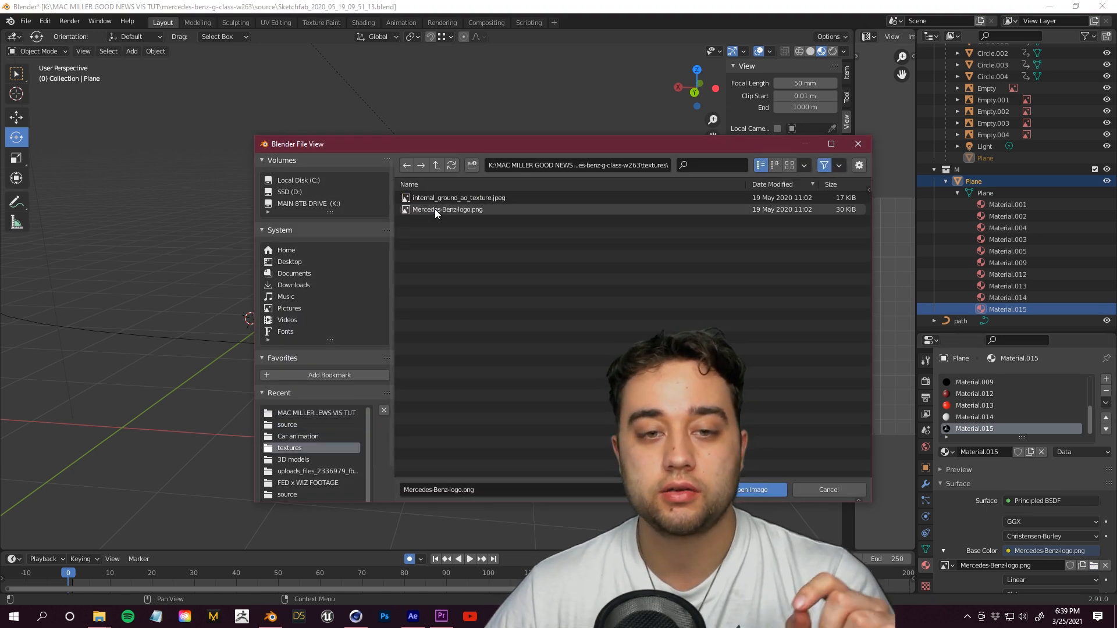
left_click(448, 210)
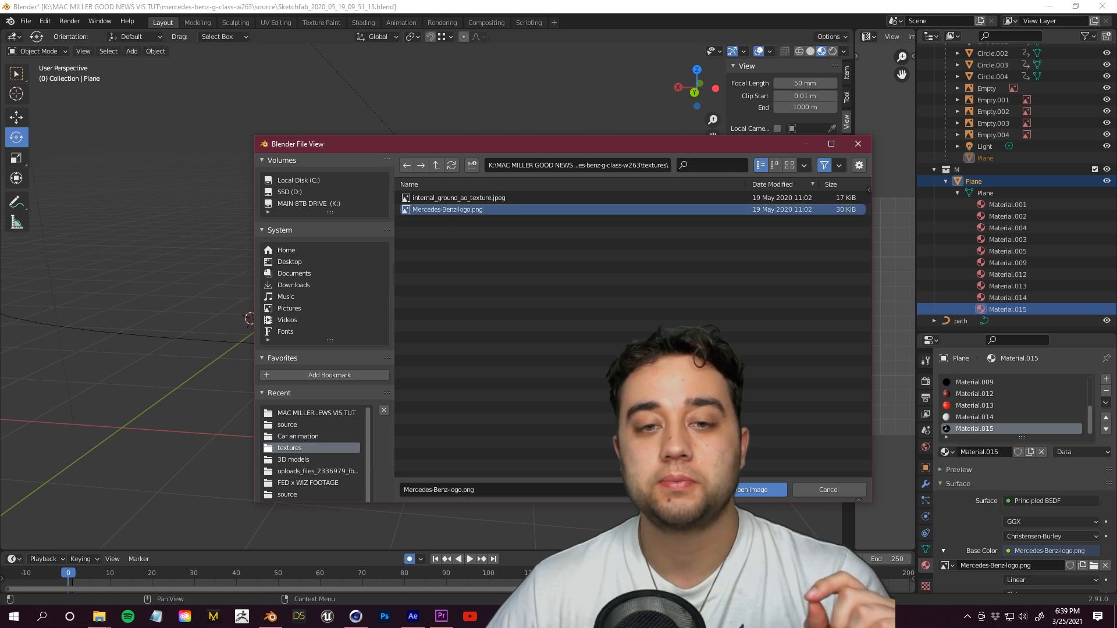
left_click(754, 489)
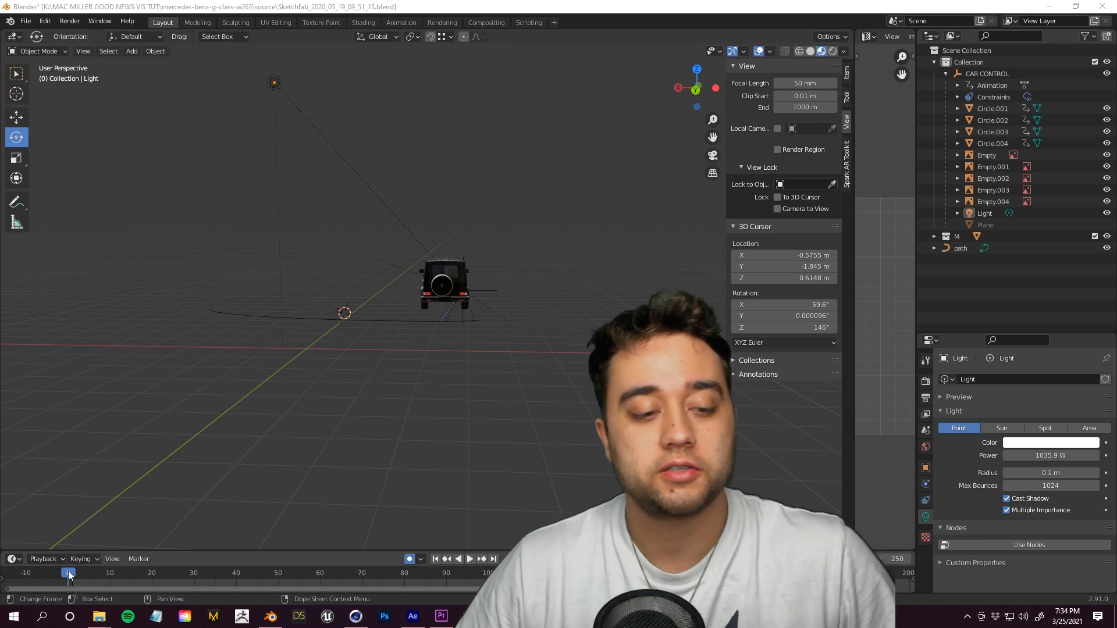
Step: Play the animation from the start to preview the car and wheels
mouse_move(69, 576)
left_mouse_down()
mouse_move(214, 572)
mouse_move(280, 598)
mouse_move(69, 581)
left_mouse_up()
left_click_drag(352, 216, 432, 275)
key("space")
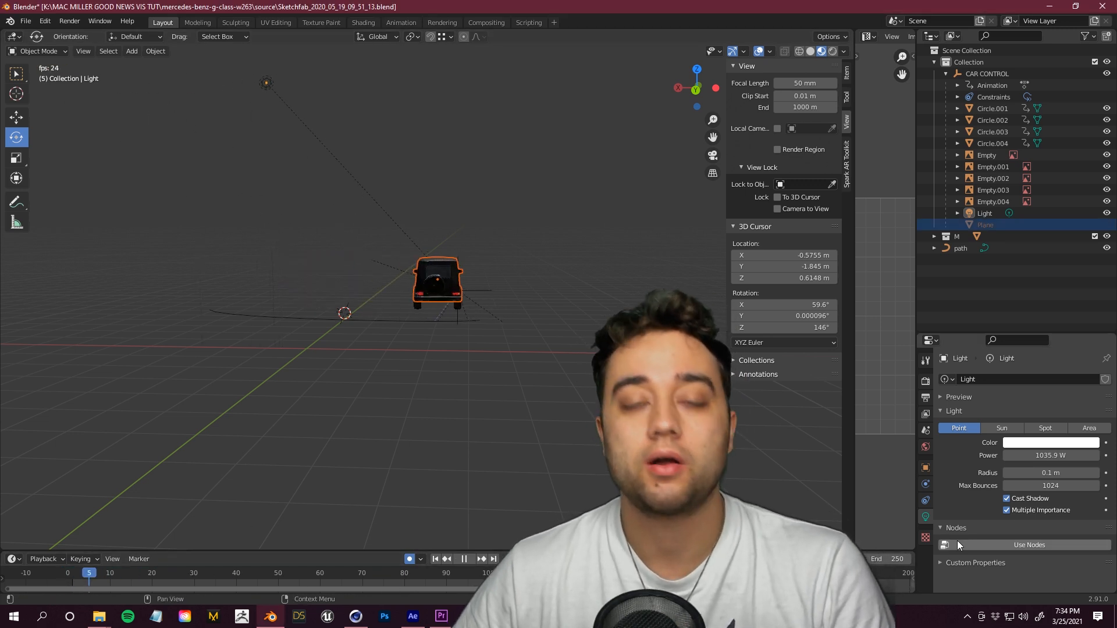
key("Escape")
scroll(466, 182, "up", 3)
Step: Add a camera, make it the active scene camera, and move it so it frames the car's drive
key("shift+a")
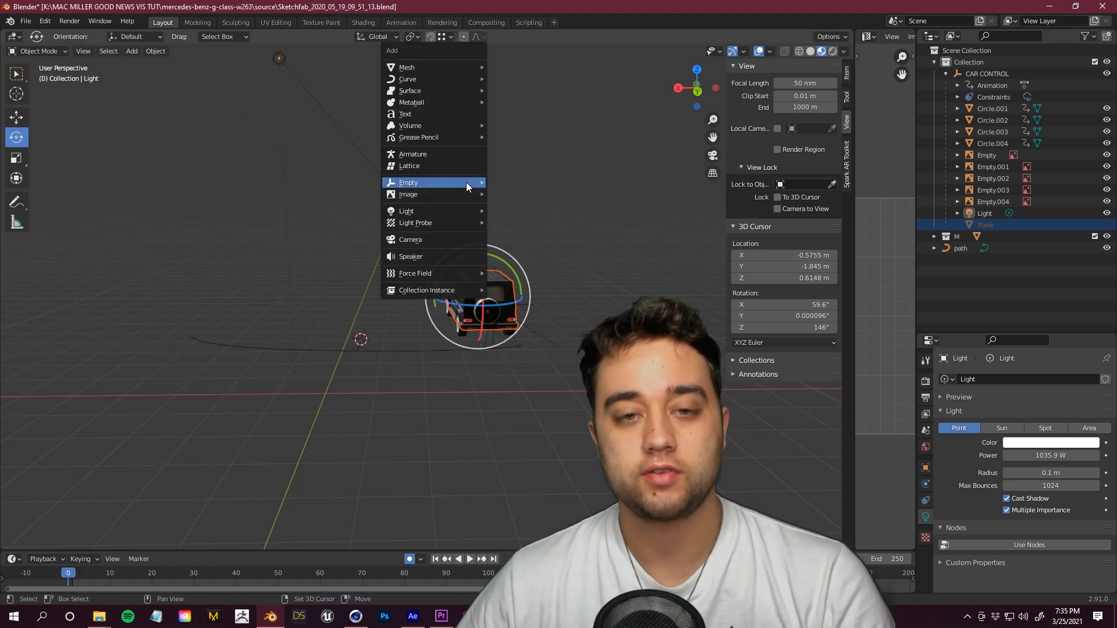
left_click(431, 239)
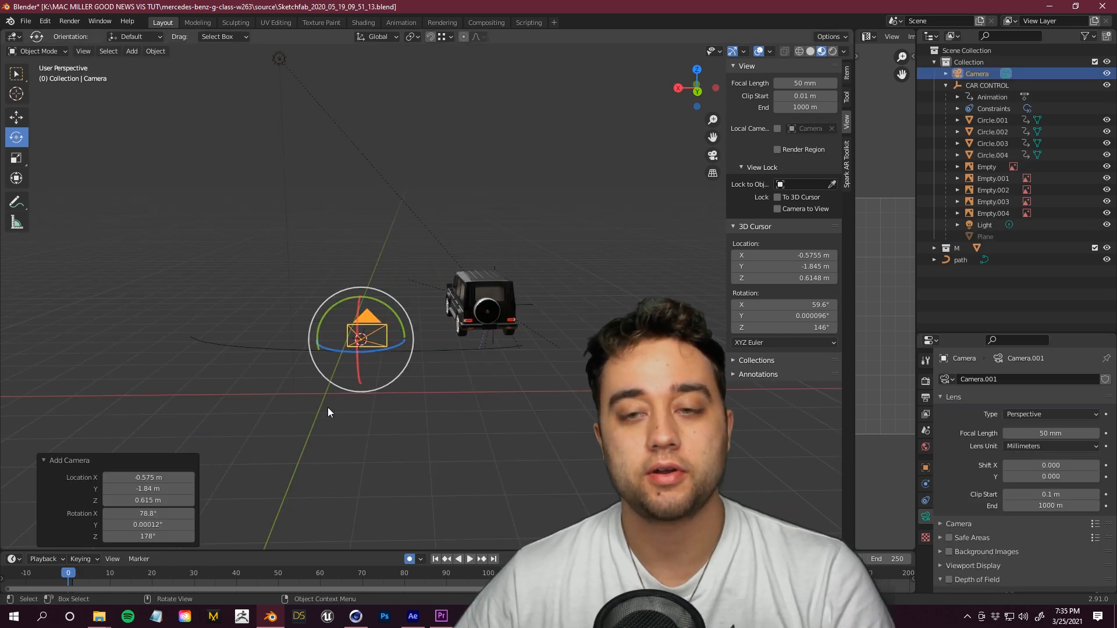
key("ctrl+KP_0")
left_click(926, 468)
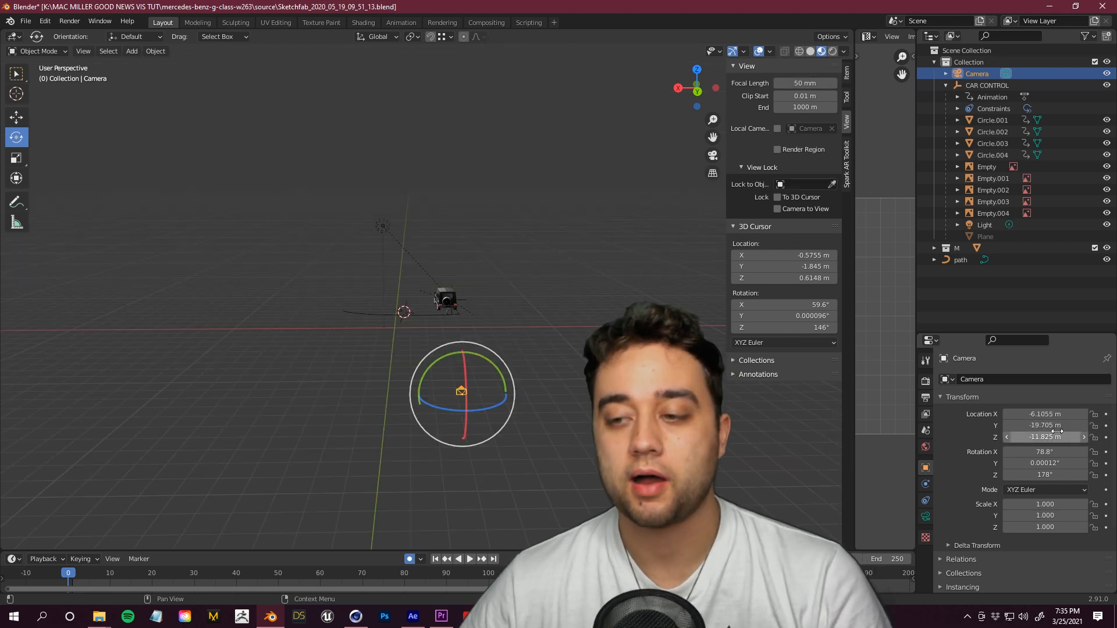
left_click_drag(1057, 427, 1030, 427)
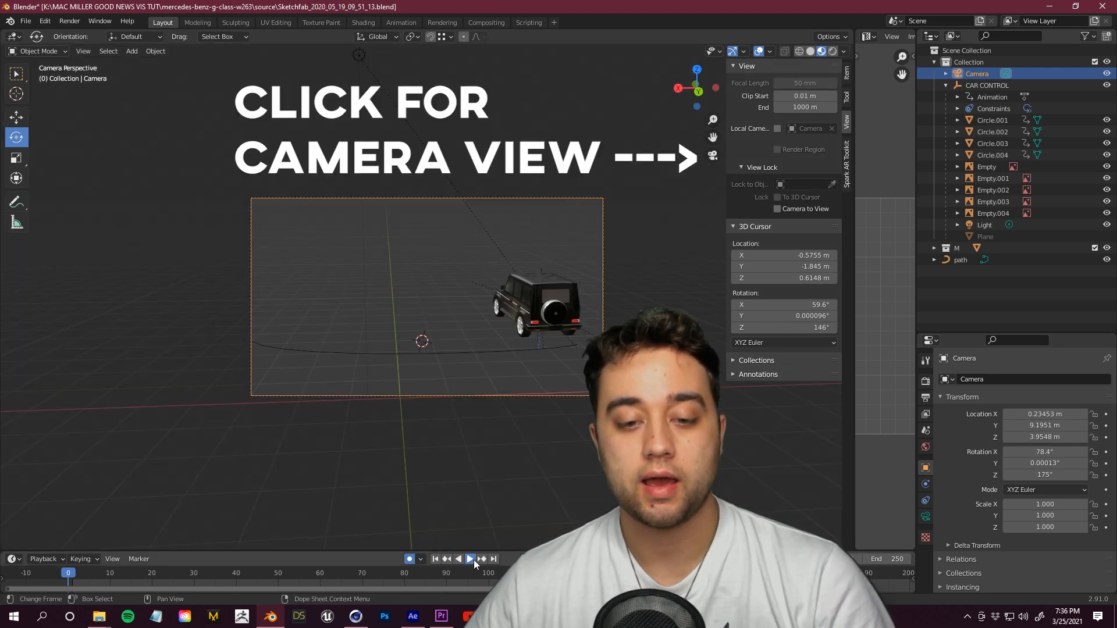
left_click(473, 560)
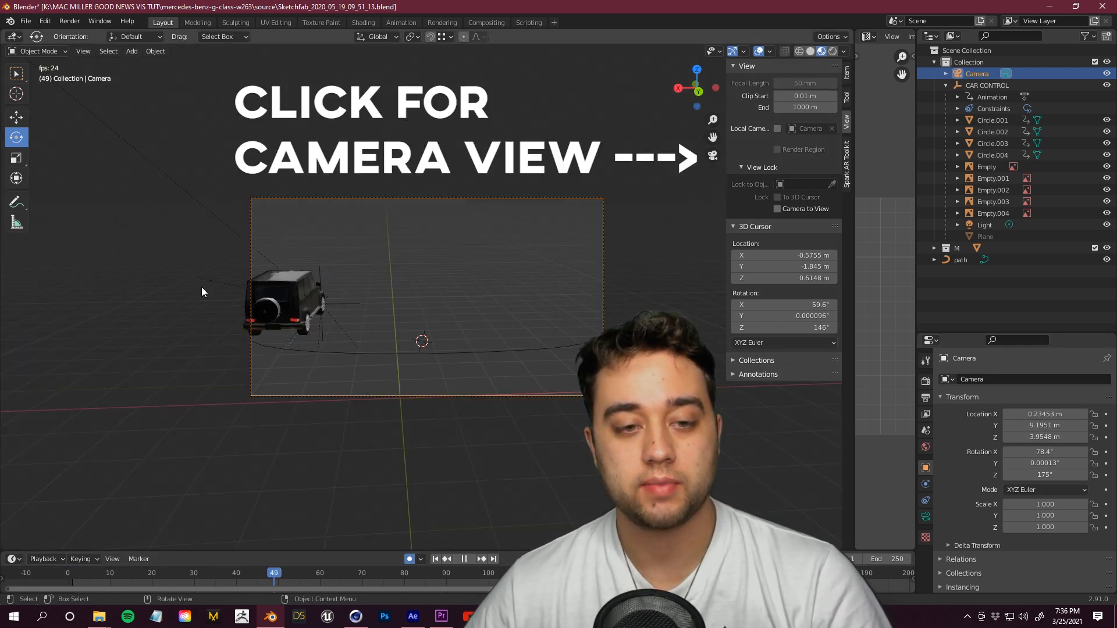
left_click(467, 559)
key("shift+Left")
Step: Open the render Film settings and enable a Transparent background
left_click(925, 382)
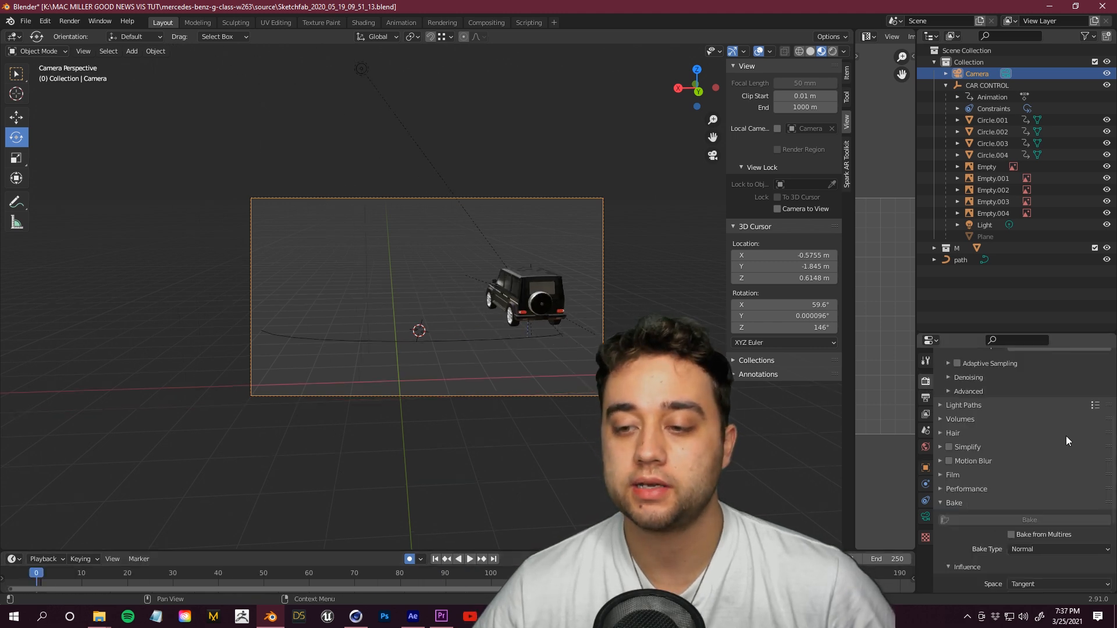
left_click(943, 477)
scroll(975, 518, "down", 2)
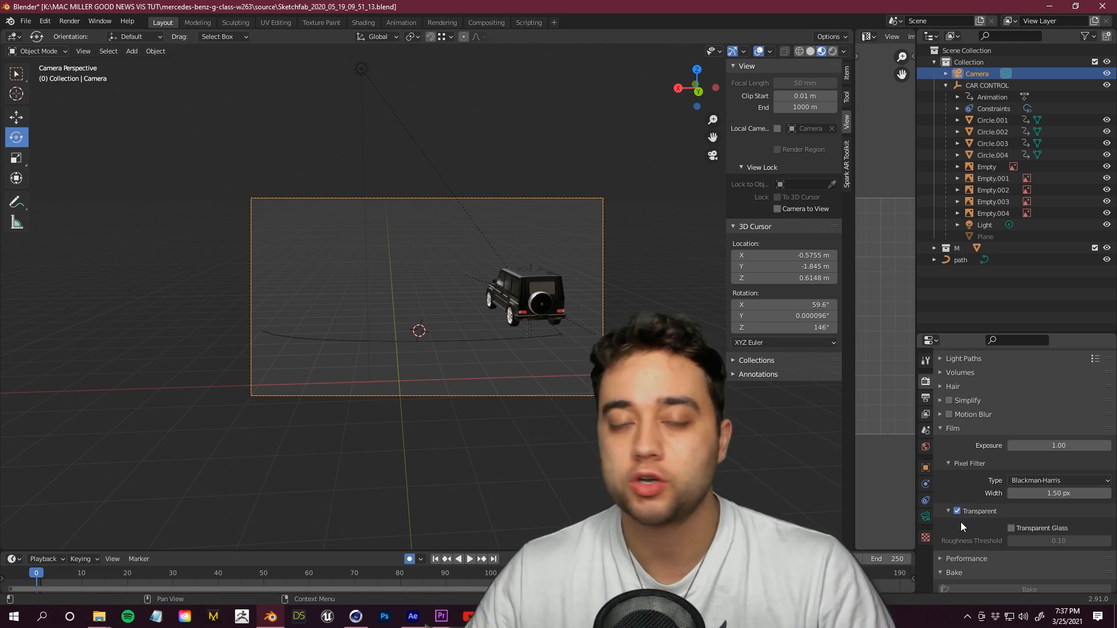
Step: Set the output file format to FFmpeg video with a Quicktime container
left_click(926, 398)
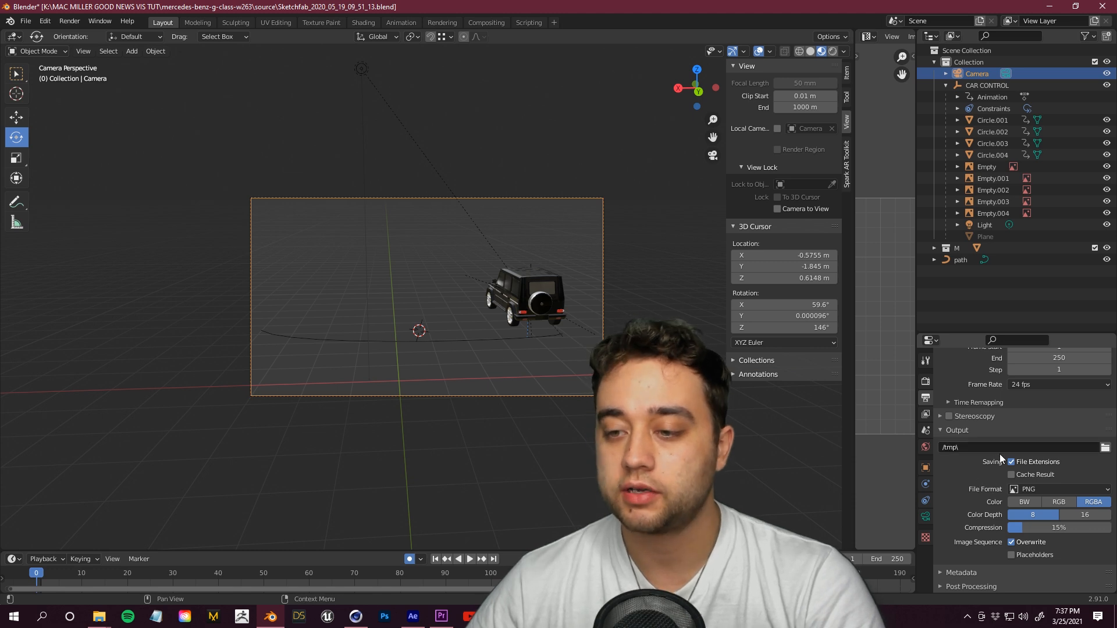
left_click(1104, 448)
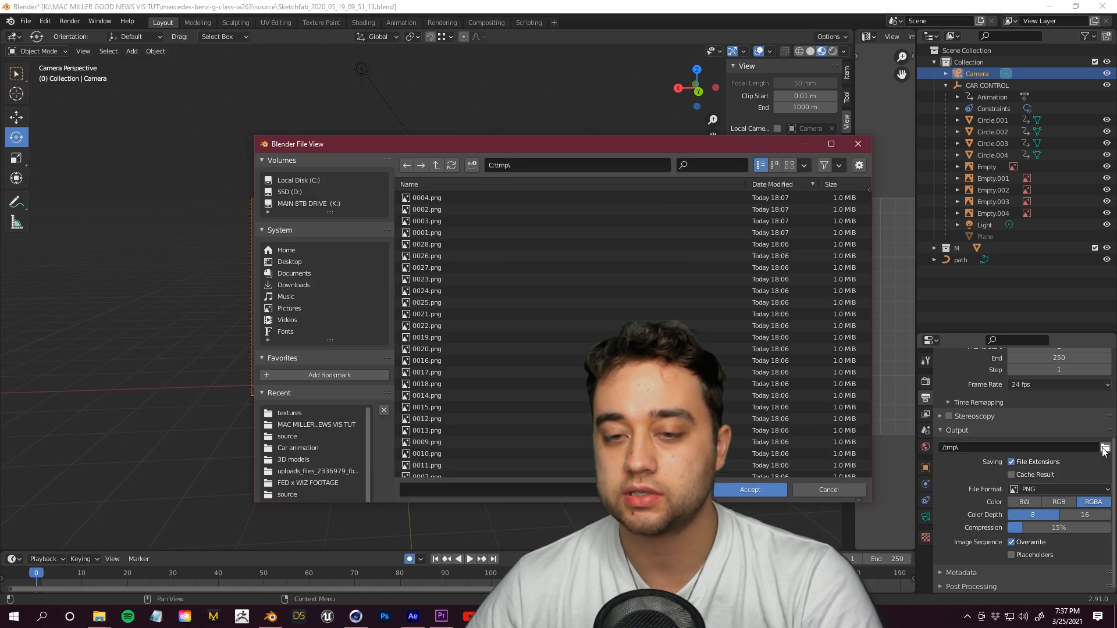
left_click(815, 489)
left_click(1077, 489)
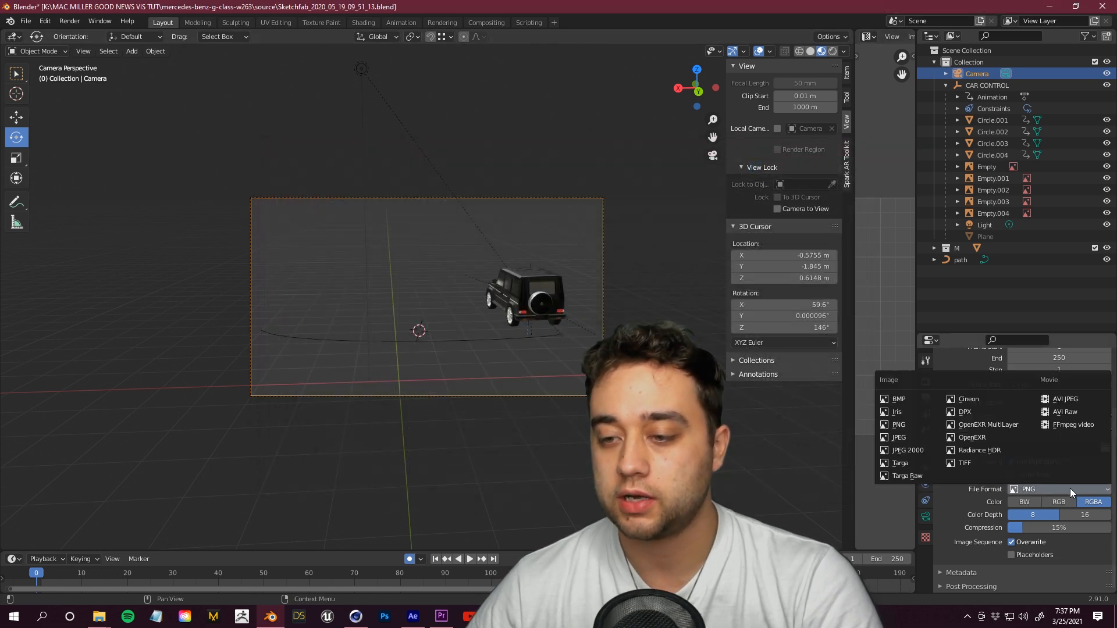
left_click(1064, 428)
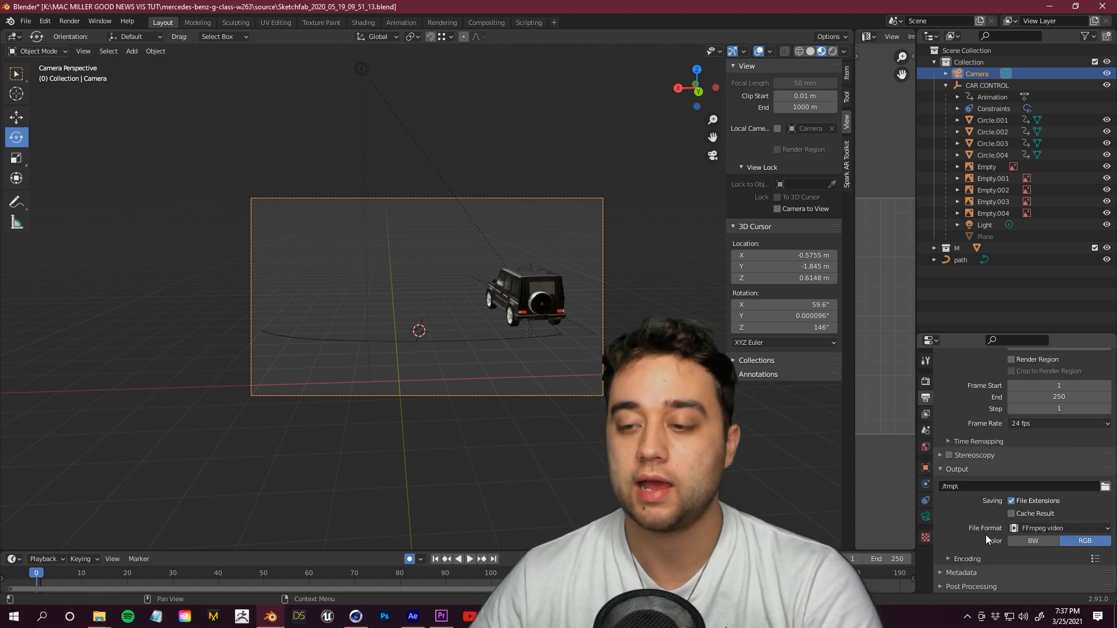
scroll(987, 519, "down", 2)
left_click(987, 514)
scroll(987, 519, "down", 1)
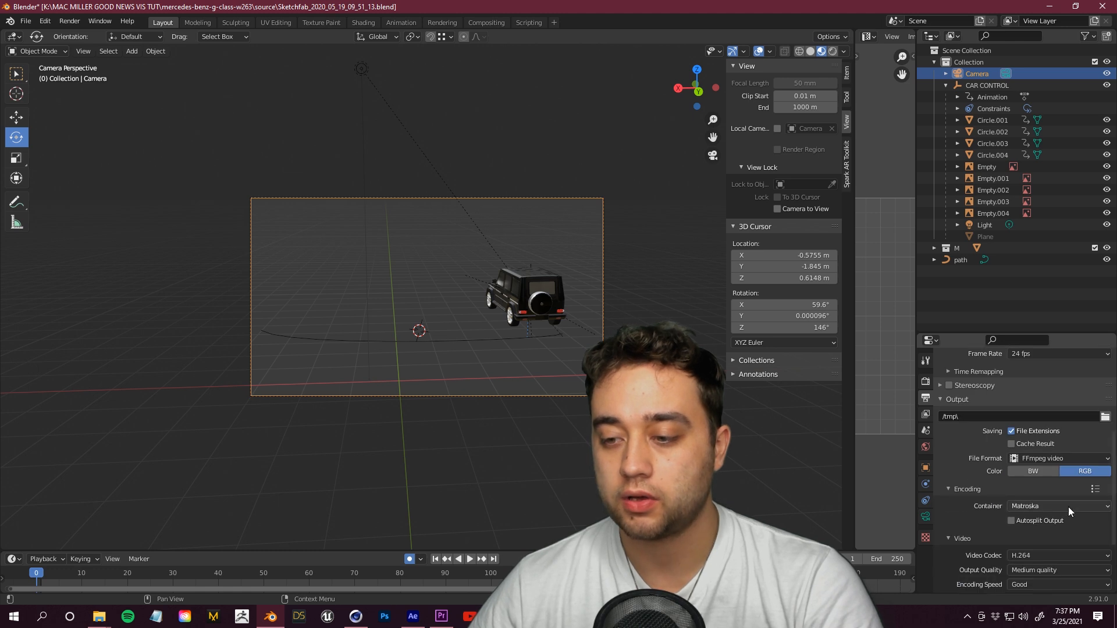
left_click(1069, 503)
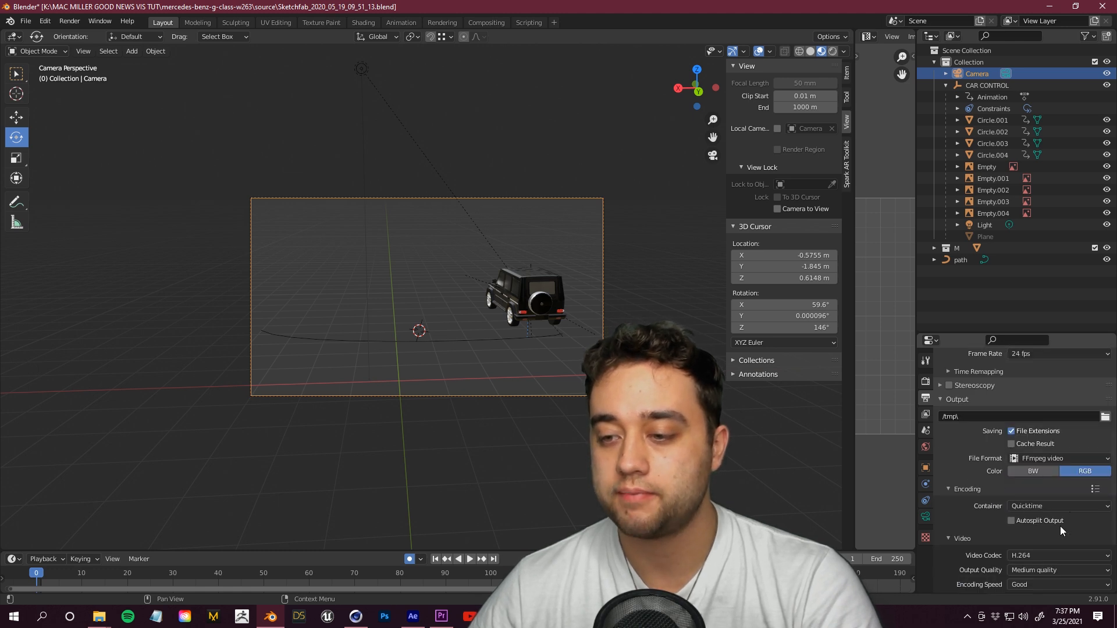
Step: Set the render output path to the MAC MILLER GOOD NEWS VIS TUT folder
scroll(1060, 526, "up", 2)
left_click(1105, 458)
left_click(316, 425)
right_click(474, 437)
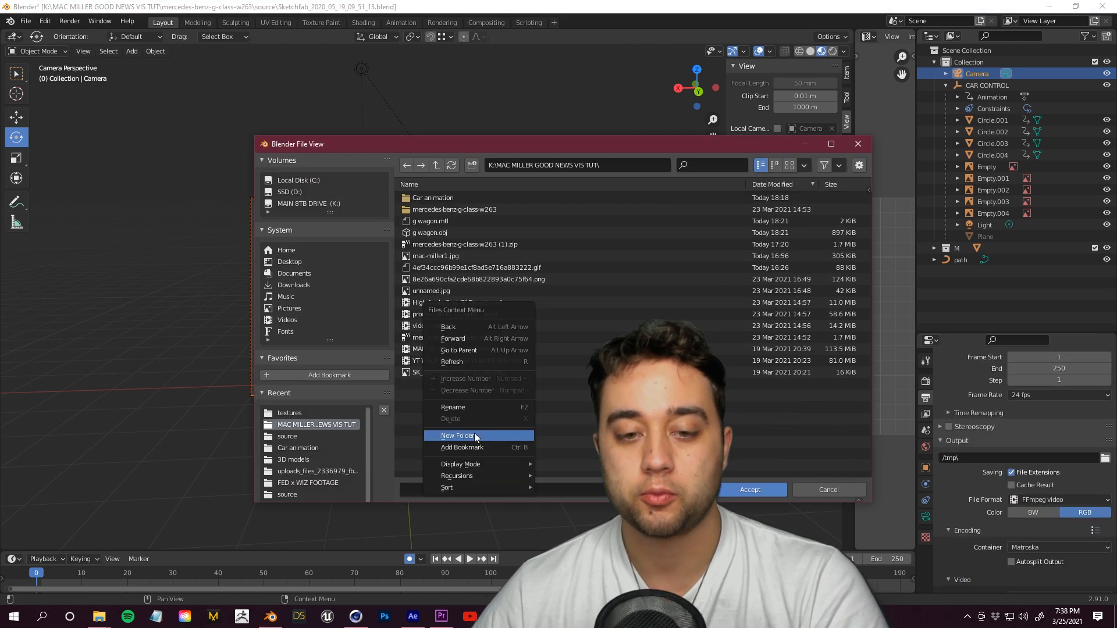
left_click(474, 437)
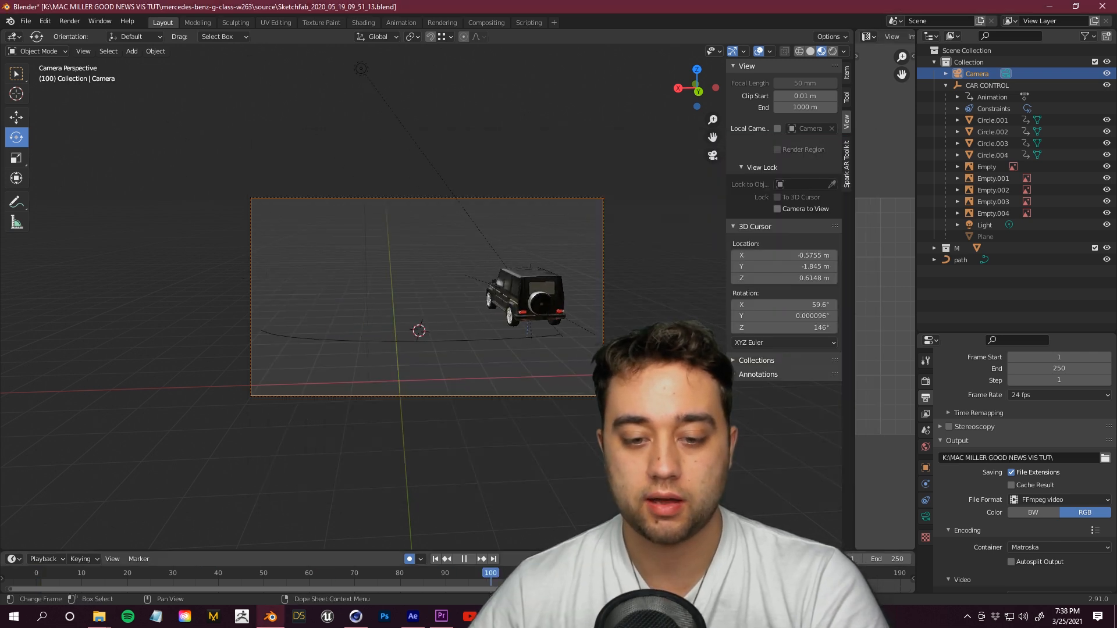
Step: Set the animation's end frame to 100
left_click_drag(491, 582, 465, 581)
left_click(1072, 369)
type("100")
key("Return")
Step: Switch the render engine to Eevee
left_click(925, 381)
left_click(1070, 379)
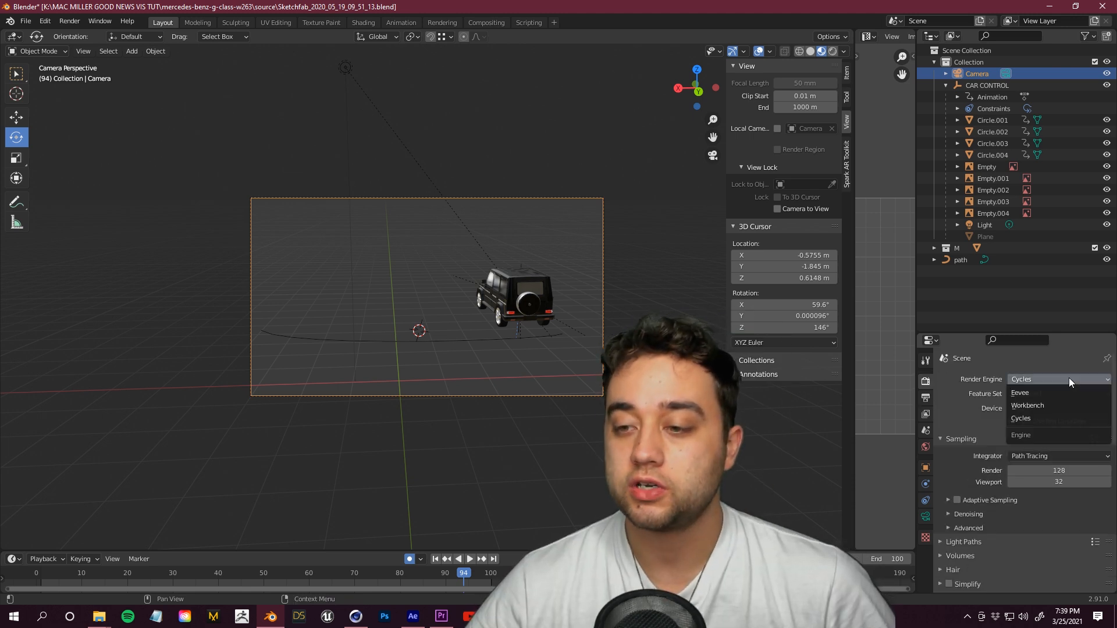
left_click(1042, 393)
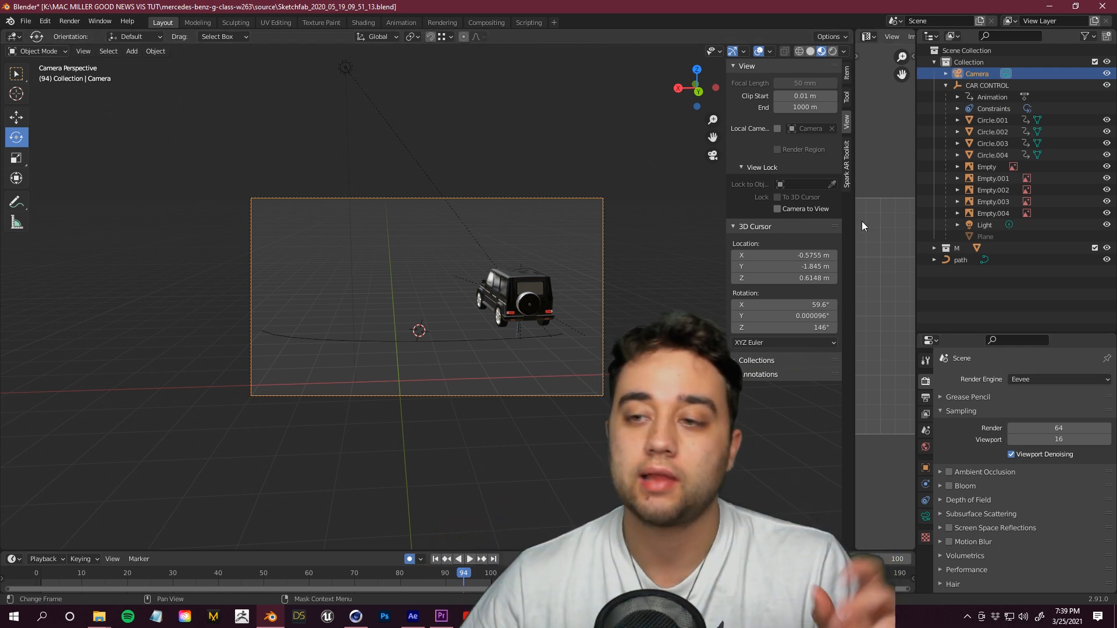
Step: Select the light and move it slightly in the viewport
left_click(982, 227)
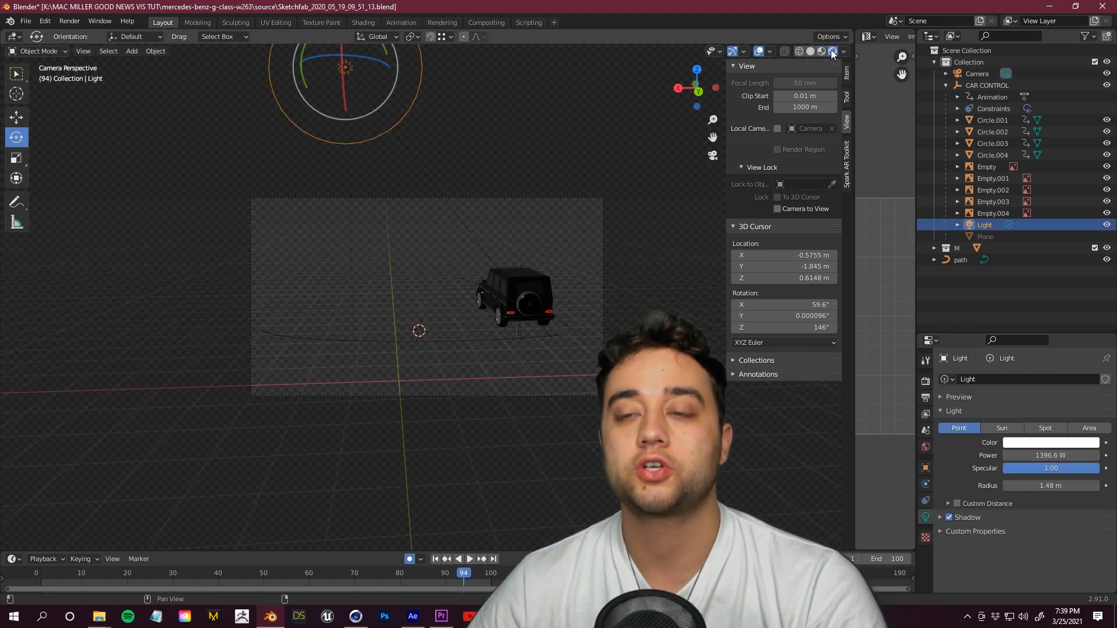
left_click(833, 52)
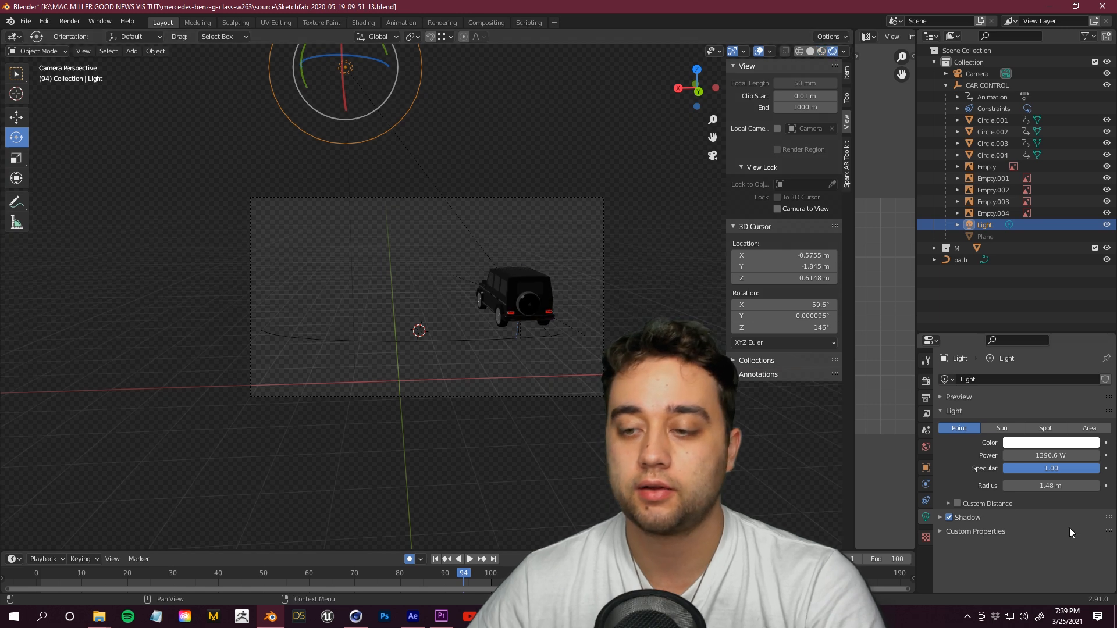
mouse_move(1036, 486)
left_mouse_down()
mouse_move(1116, 486)
mouse_move(1013, 485)
mouse_move(1030, 481)
left_mouse_up()
left_click_drag(297, 69, 476, 88)
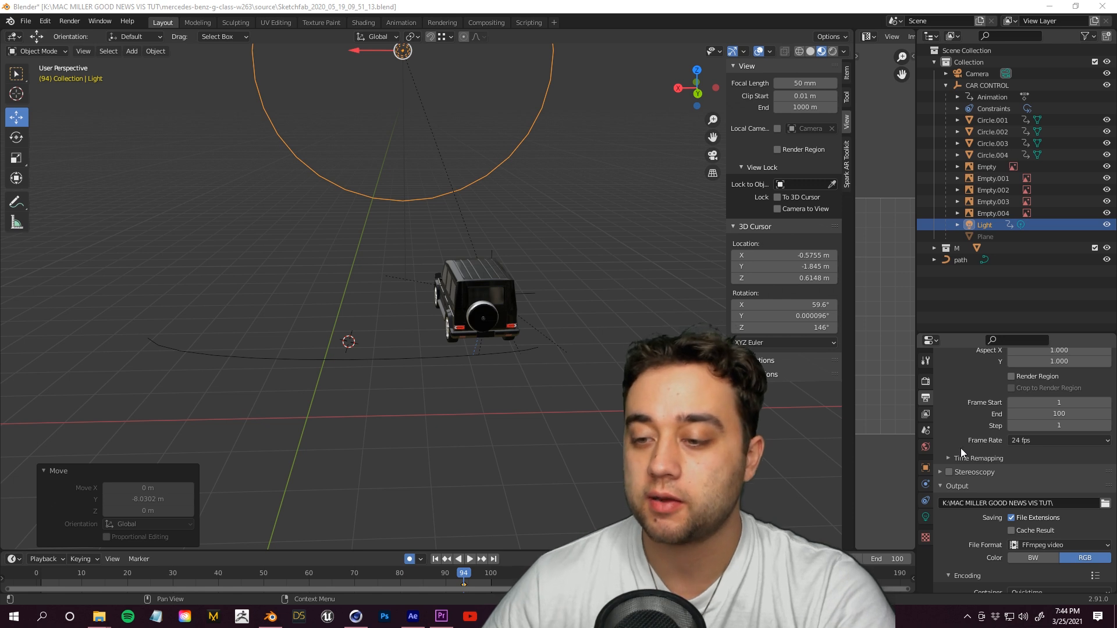
Step: Set the video codec to QT rle / QT Animation and the output color to RGBA
scroll(948, 535, "down", 1)
scroll(948, 536, "down", 5)
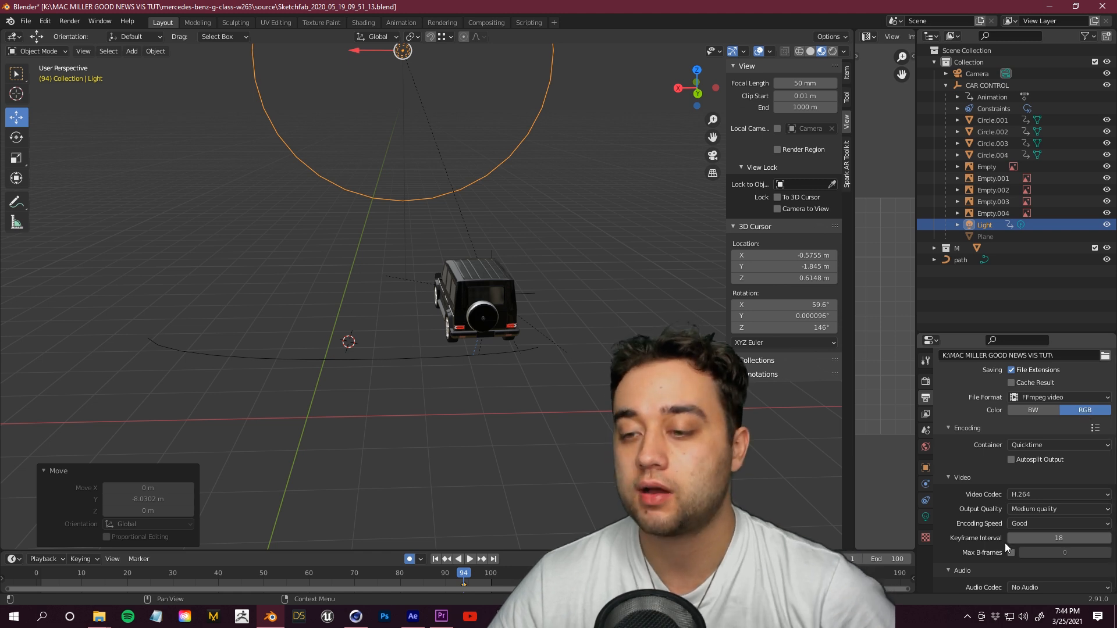
left_click(1039, 494)
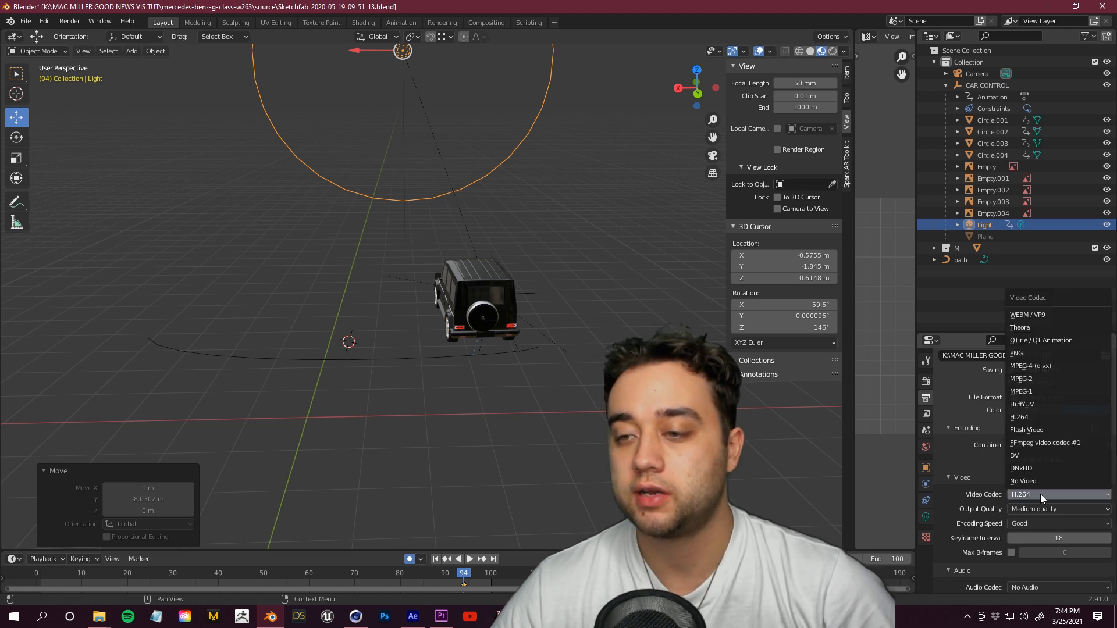
left_click(1059, 339)
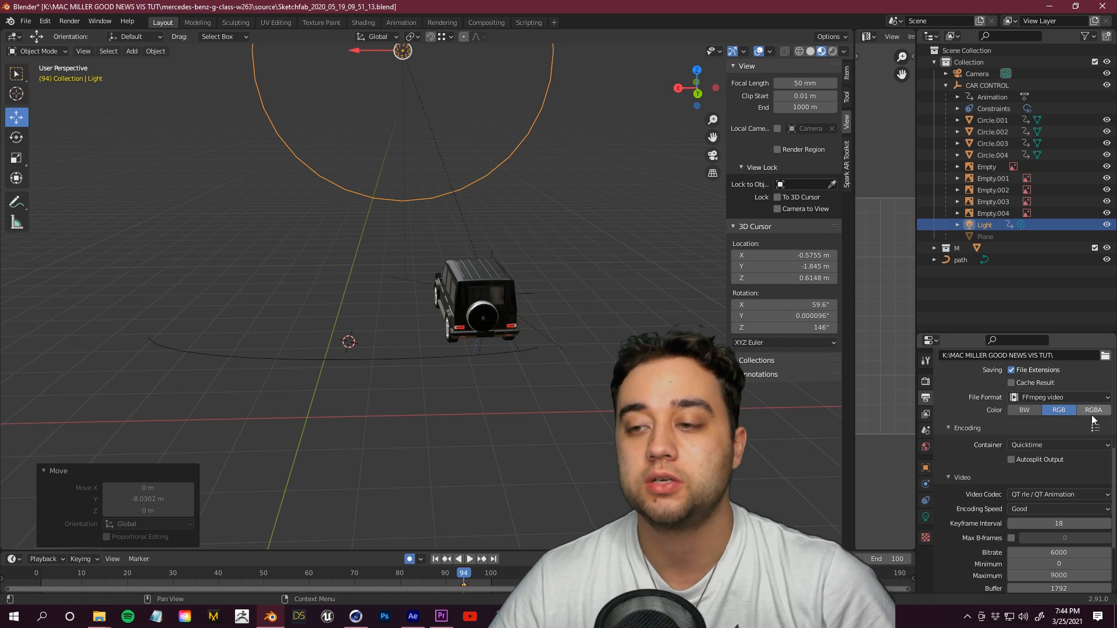
Step: Render the animation
left_click(69, 21)
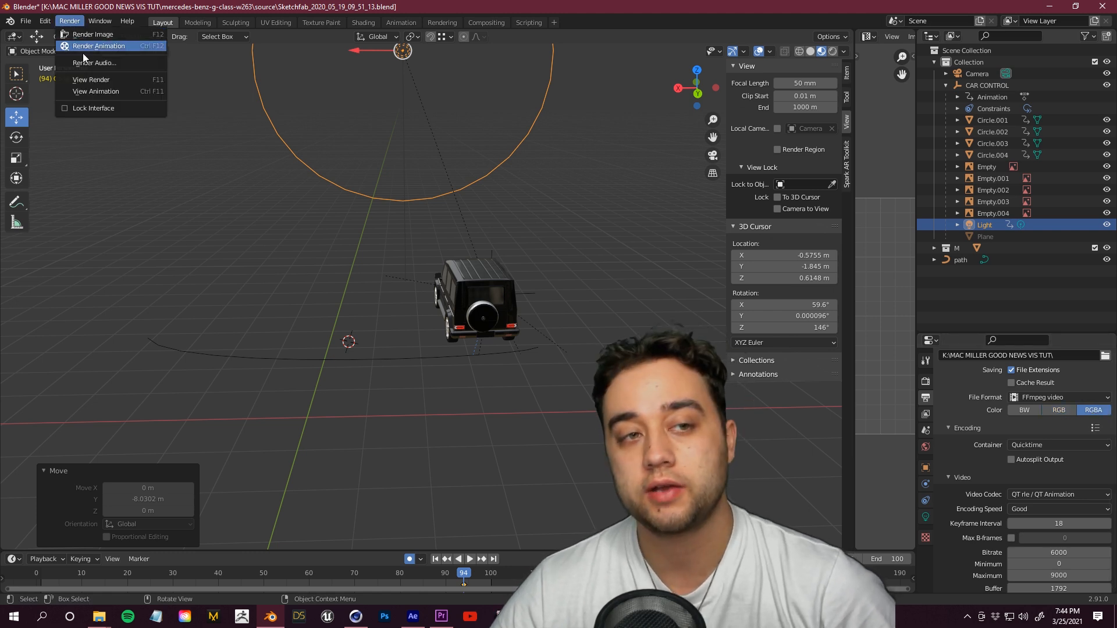
left_click(86, 49)
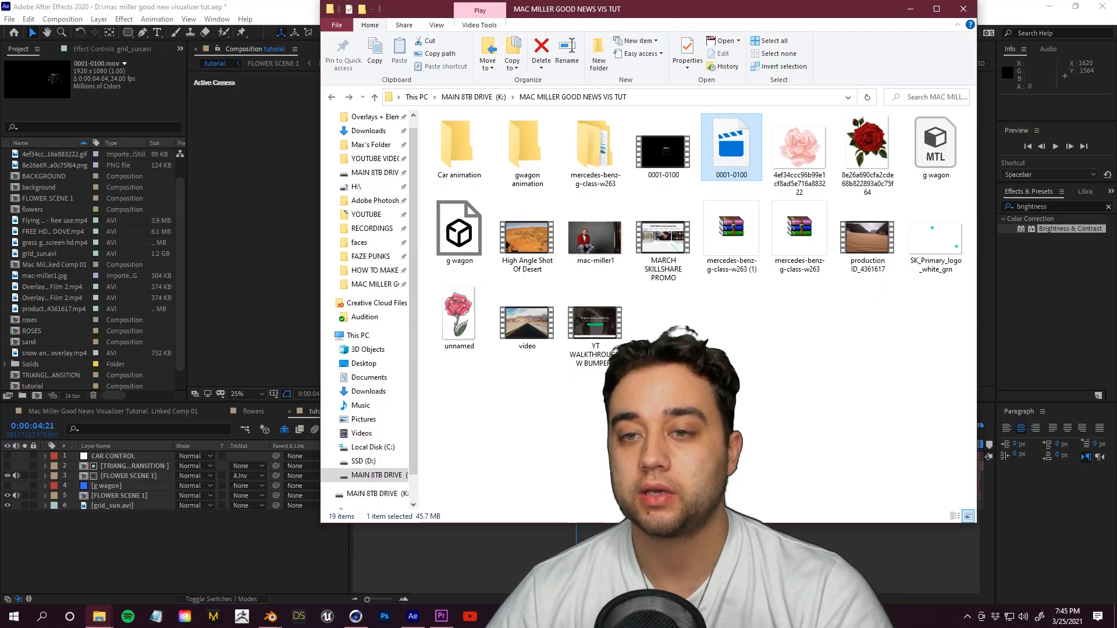
Step: In After Effects, dismiss the import error and import the rendered 0001-0100 clip from the MAC MILLER GOOD NEWS VIS TUT folder
left_click(719, 316)
right_click(720, 316)
left_click_drag(783, 409, 842, 400)
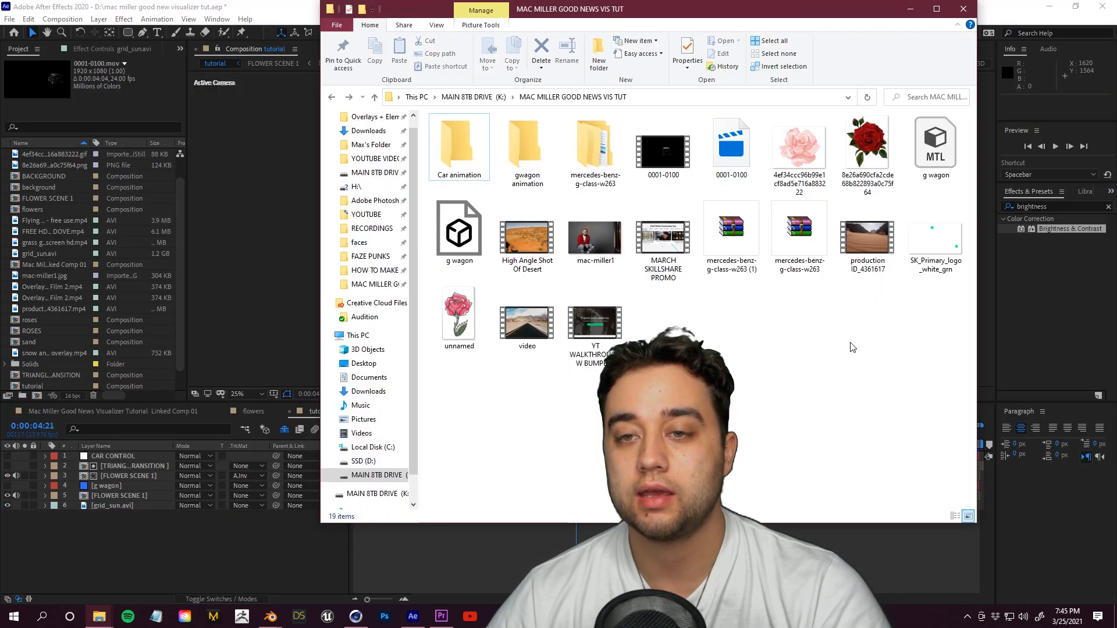
left_click_drag(747, 169, 144, 548)
Step: Scrub and play the tutorial composition timeline to preview the rendered car clip over the grid scene
left_click_drag(433, 456, 621, 456)
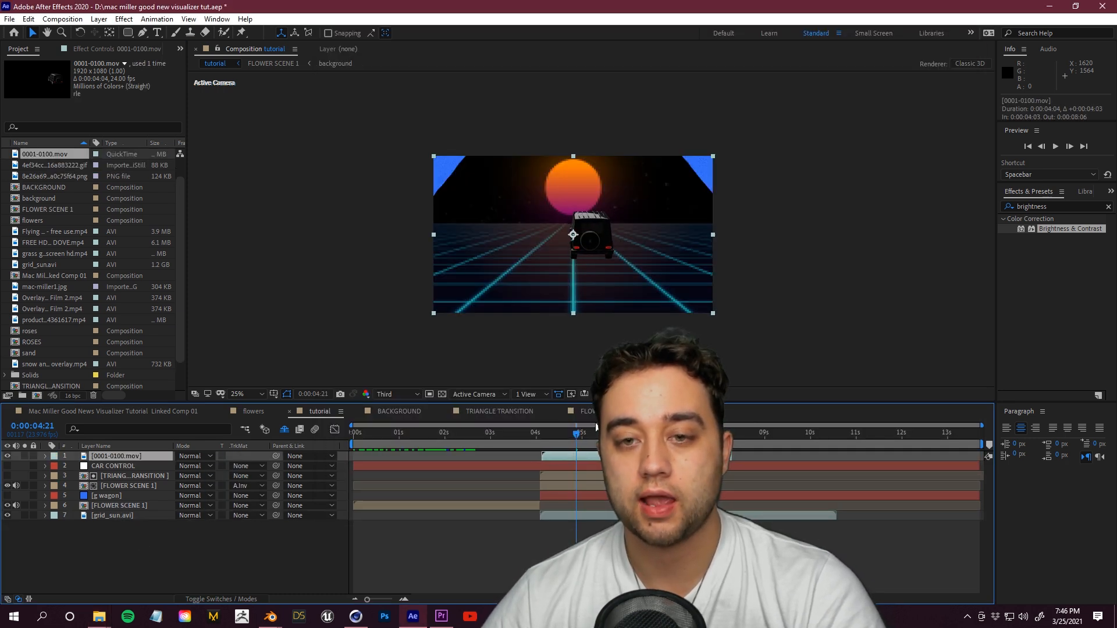
key("comma")
scroll(569, 293, "up", 1)
left_click_drag(575, 437, 543, 438)
key("space")
left_click_drag(625, 435, 696, 435)
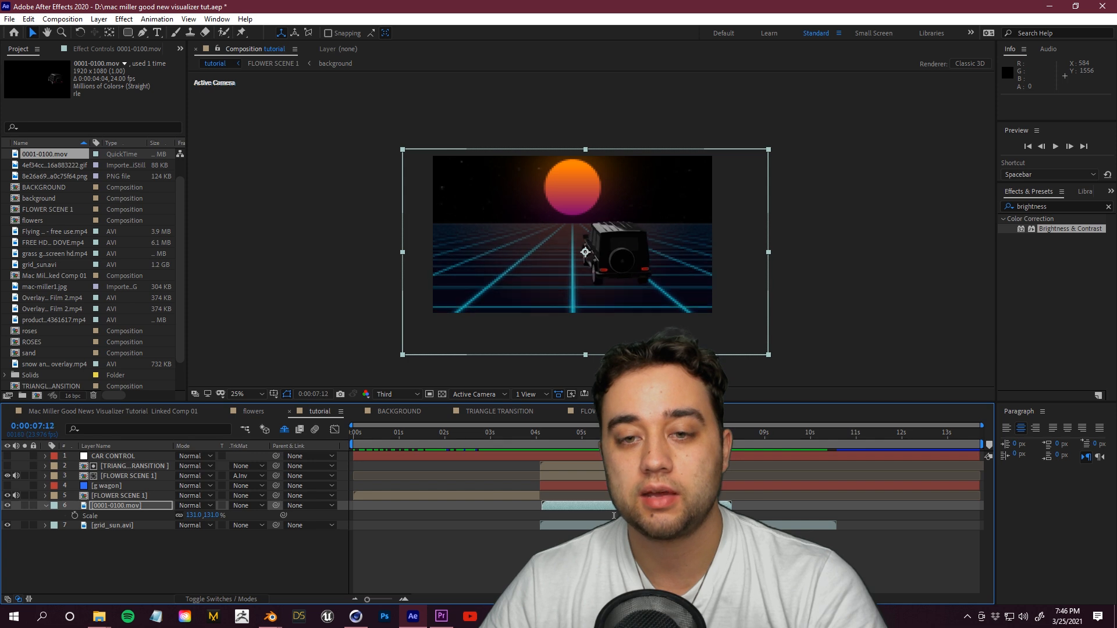
key("space")
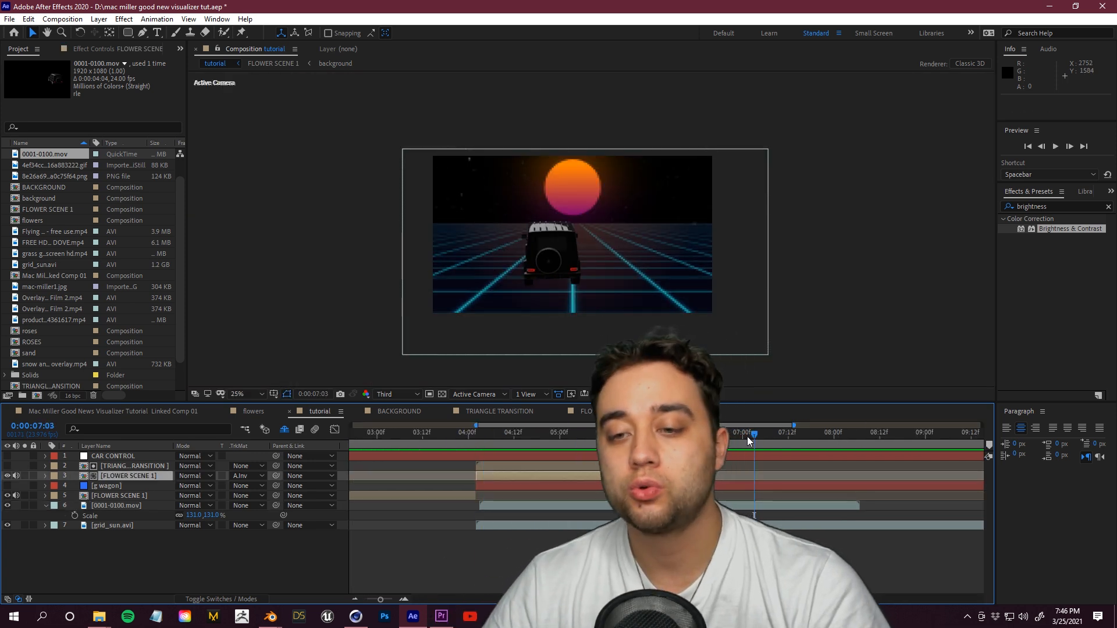
left_click_drag(748, 437, 813, 445)
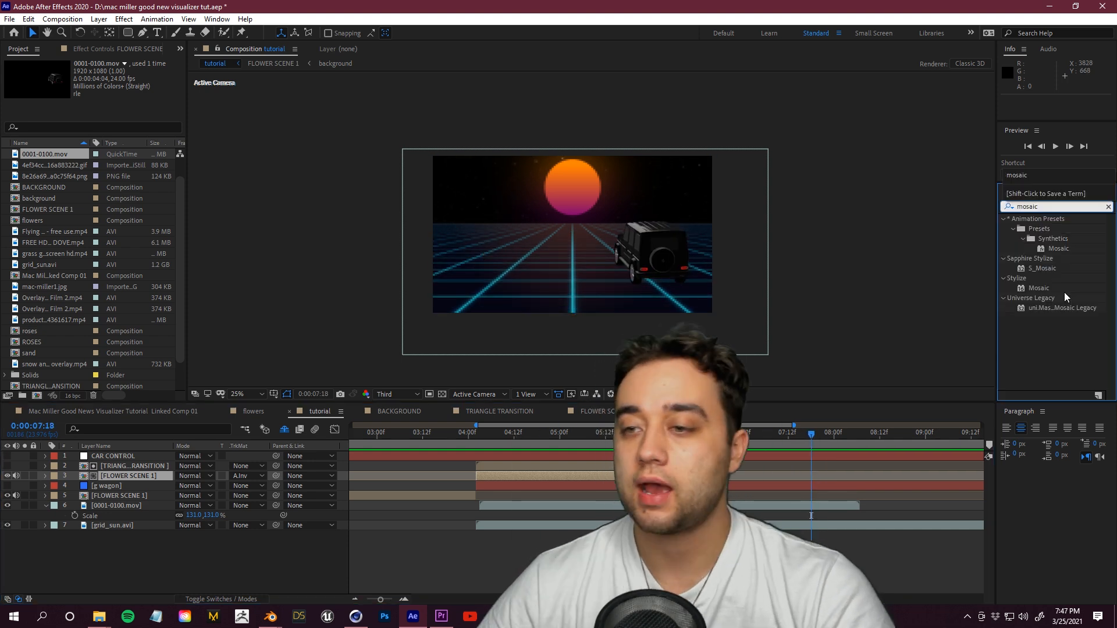
Step: Open the Mac Miller The Spins video layer of FLOWER SCENE 1 in the Layer viewer and pick the Roto Brush tool
left_click_drag(1047, 289, 179, 508)
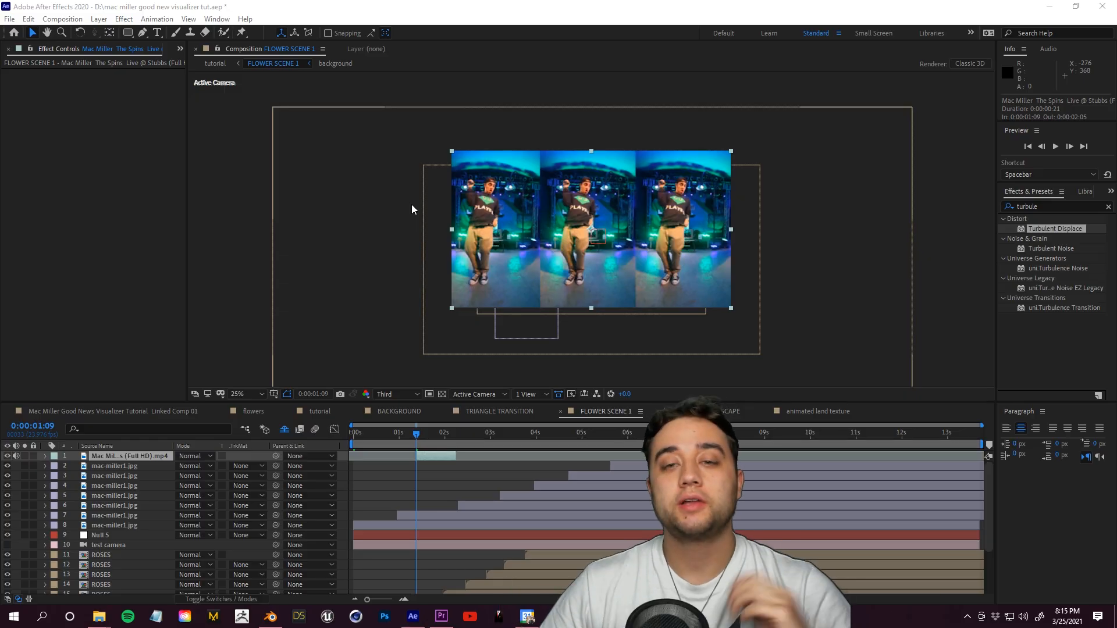
left_click_drag(416, 436, 417, 437)
double_click(141, 460)
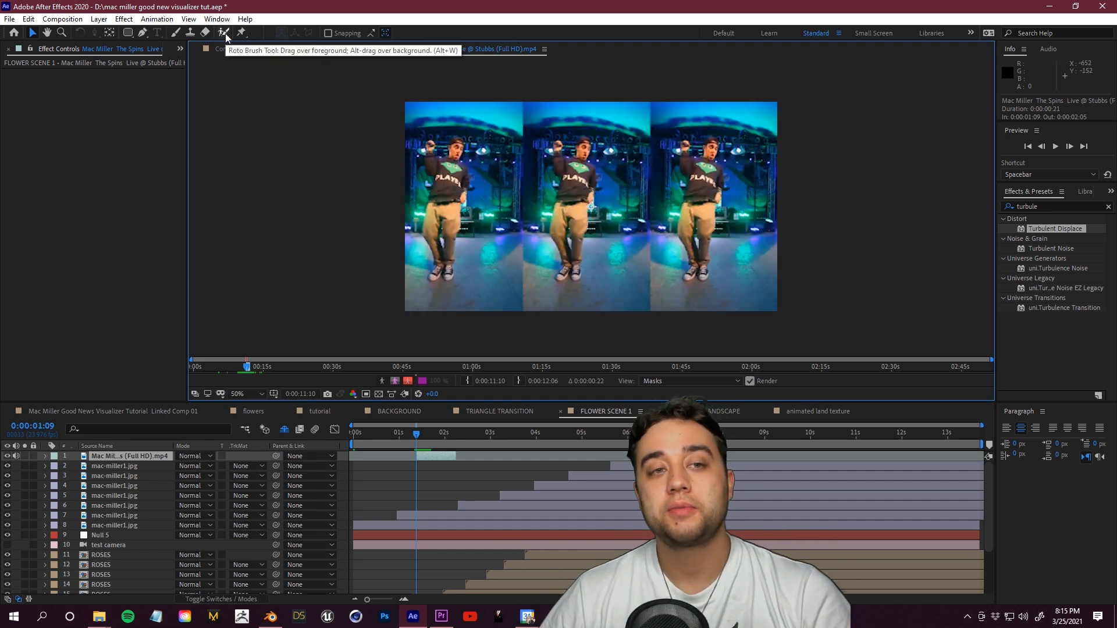
left_click(224, 33)
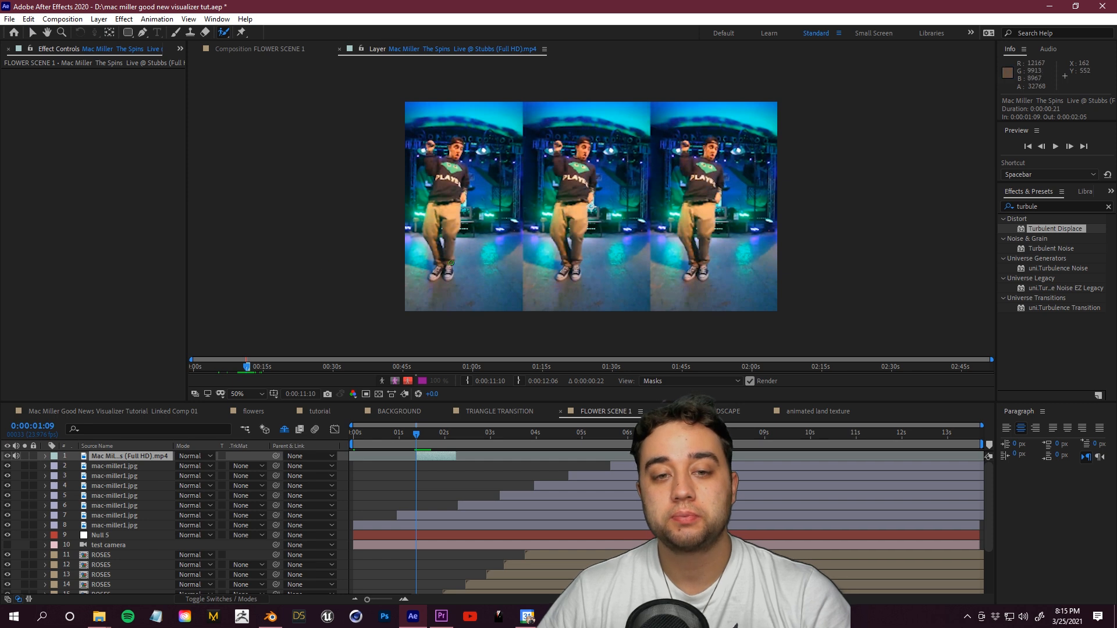
Step: Paint Roto Brush strokes over the middle Mac Miller figure, refining the legs, arm and head
scroll(548, 327, "up", 1)
left_click_drag(547, 329, 565, 305)
scroll(554, 301, "down", 2)
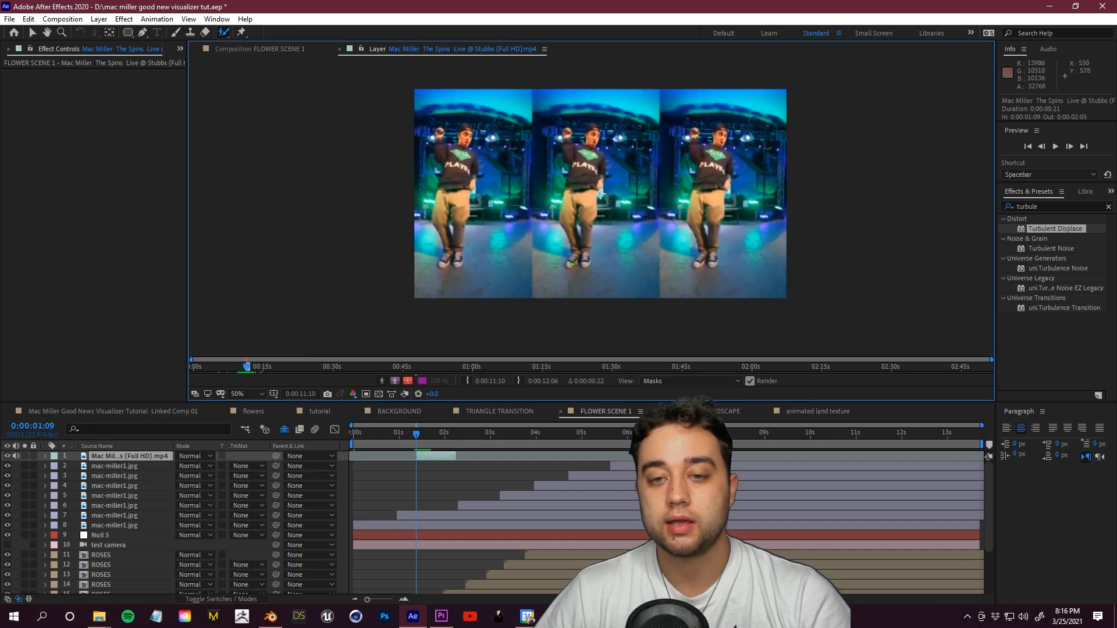
left_click_drag(574, 258, 584, 255)
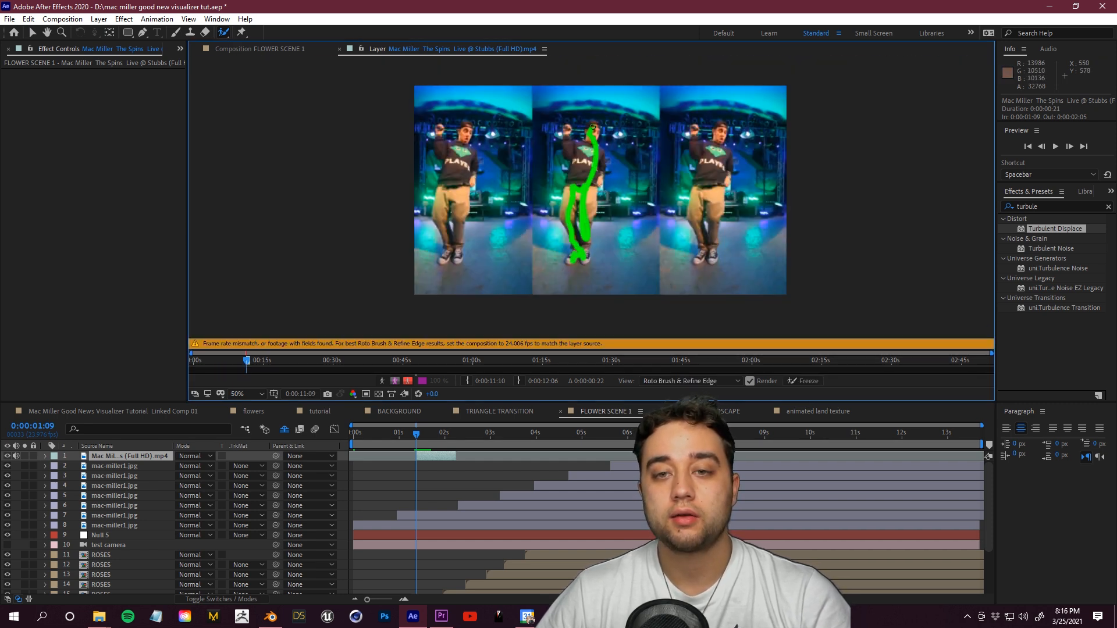
scroll(592, 265, "up", 1)
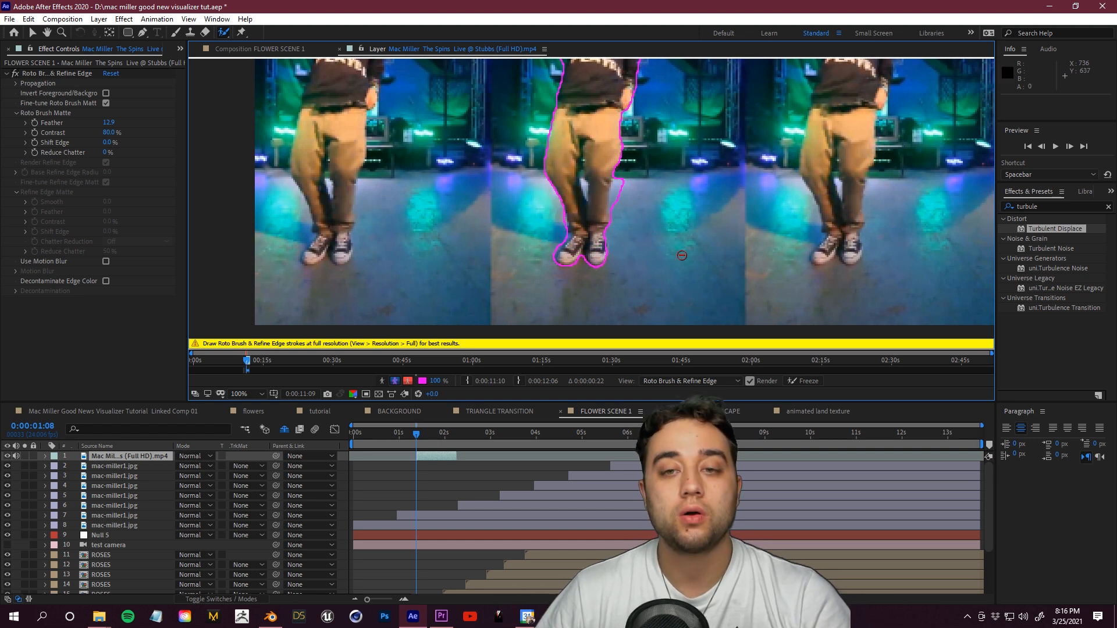
left_click_drag(622, 206, 622, 209)
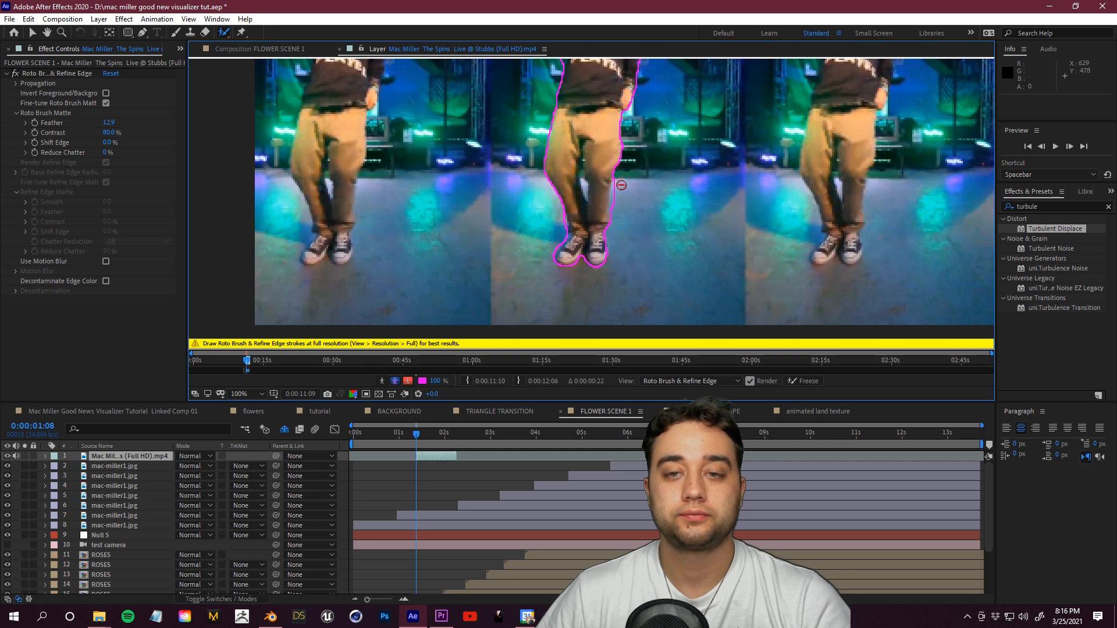
scroll(650, 266, "up", 4)
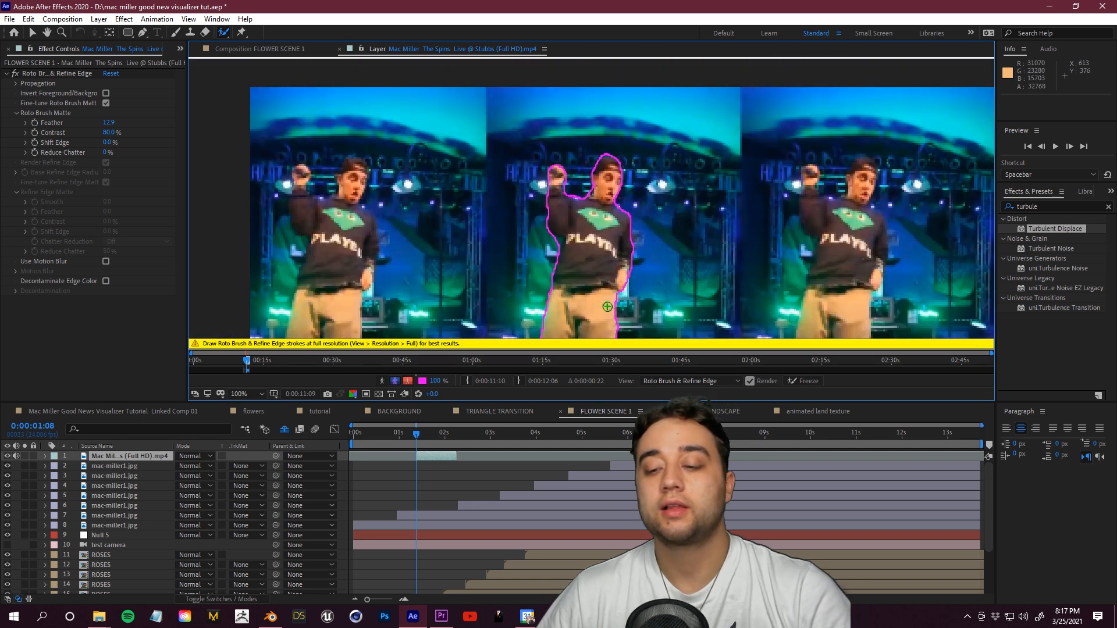
left_click_drag(601, 178, 629, 118)
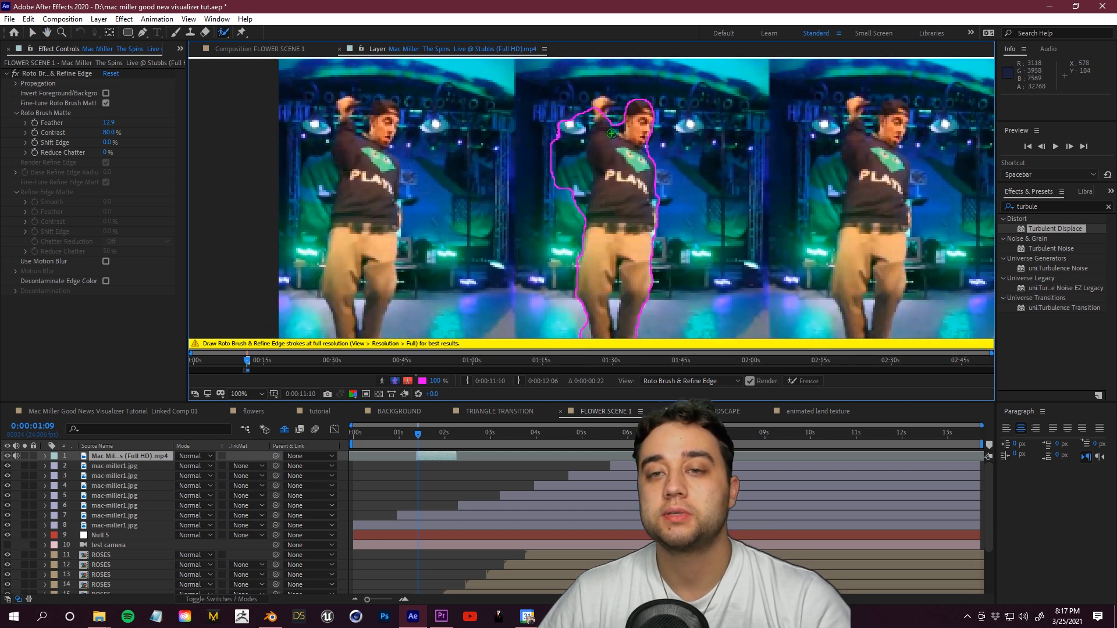
Step: Propagate the roto selection to 0:00:01:17 and freeze the Roto Brush result
left_click(433, 433)
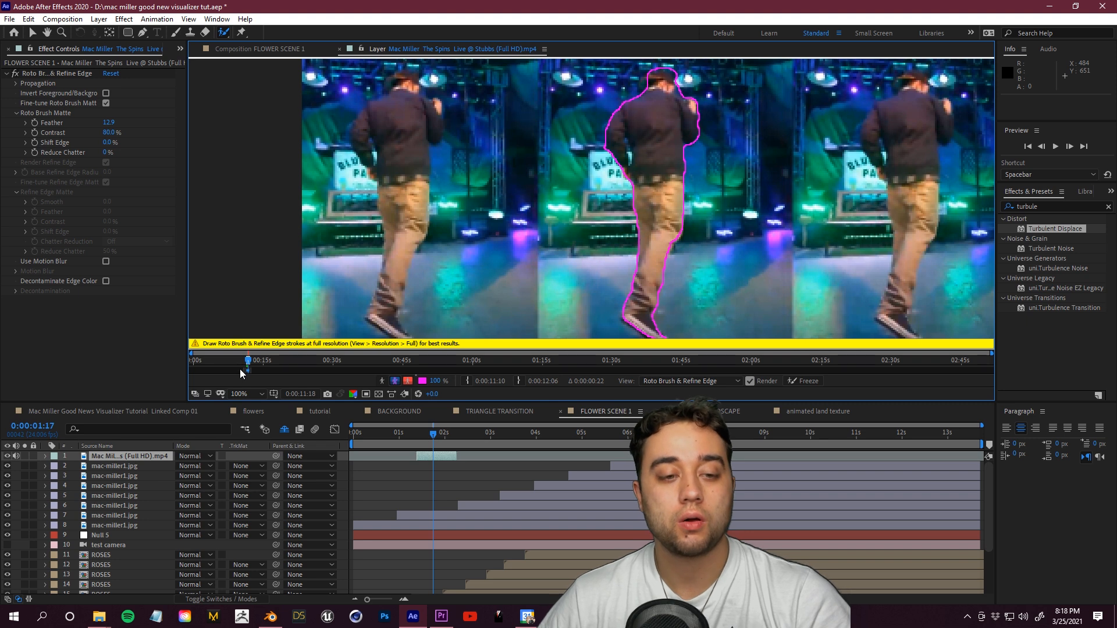
scroll(242, 375, "up", 5)
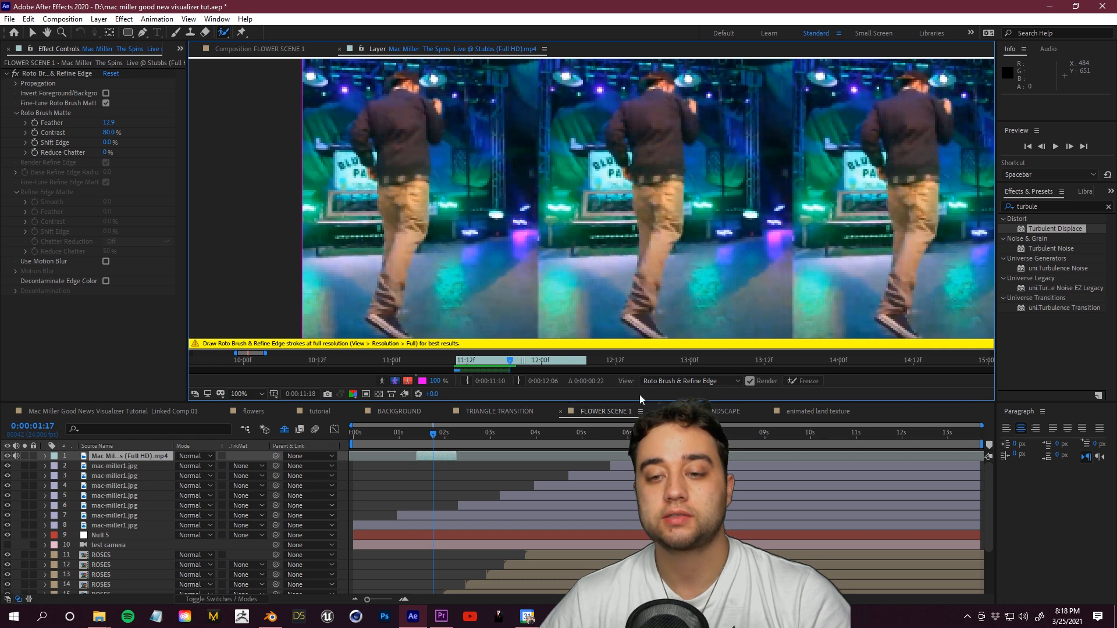
left_click(809, 381)
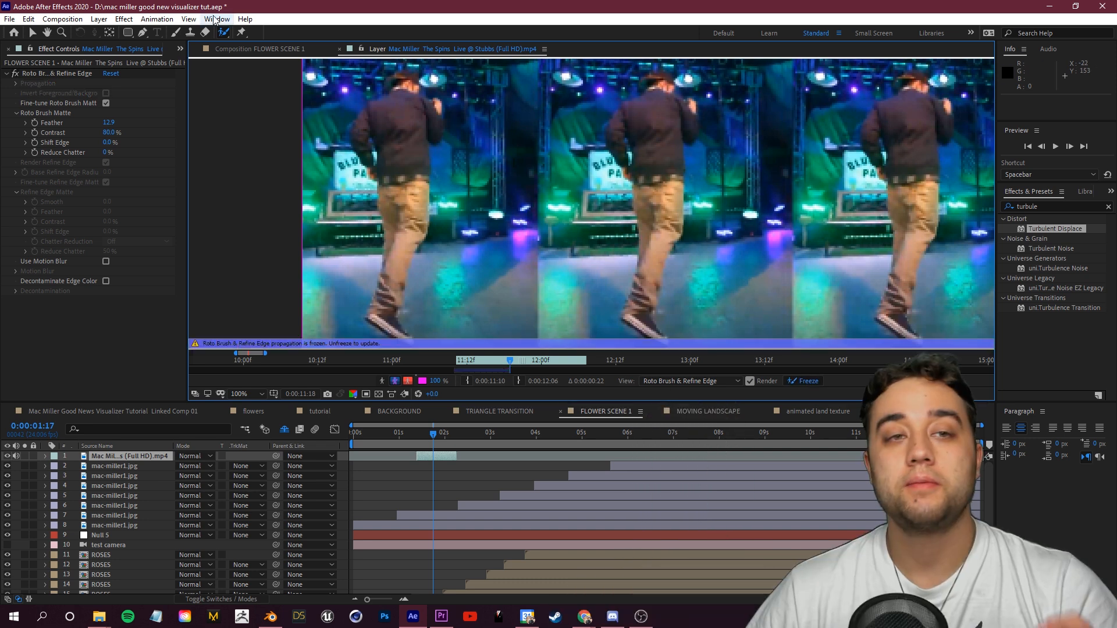
Step: Return to the FLOWER SCENE 1 composition, set the roto matte feather to 17.3 and nudge the clip later in the timeline
left_click(259, 49)
left_click(418, 435)
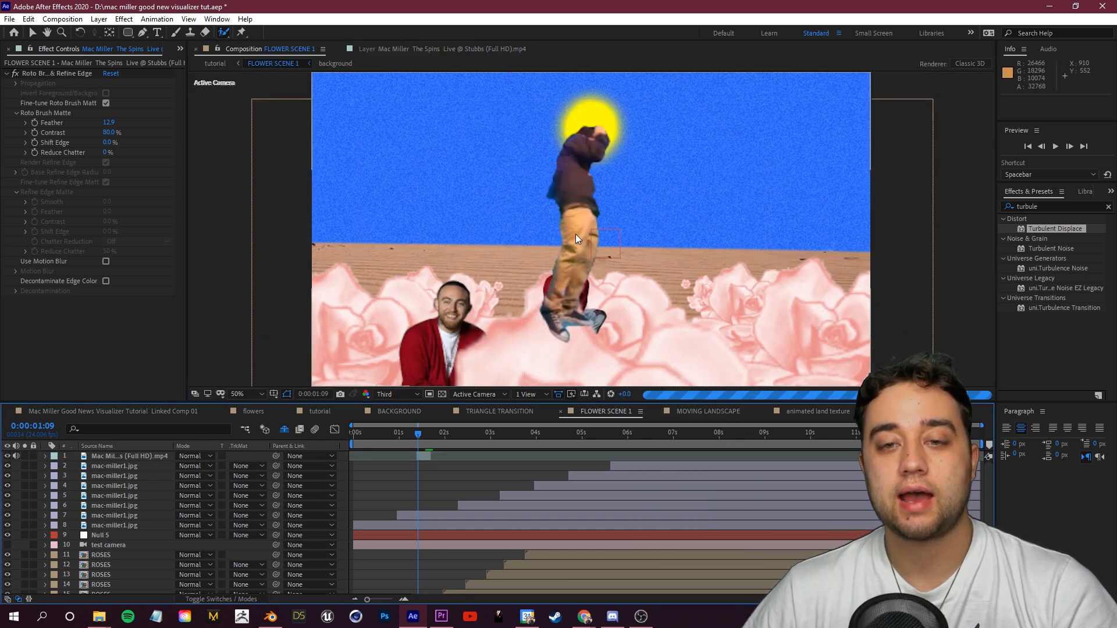
left_click(421, 436)
key("period")
left_click_drag(108, 122, 133, 122)
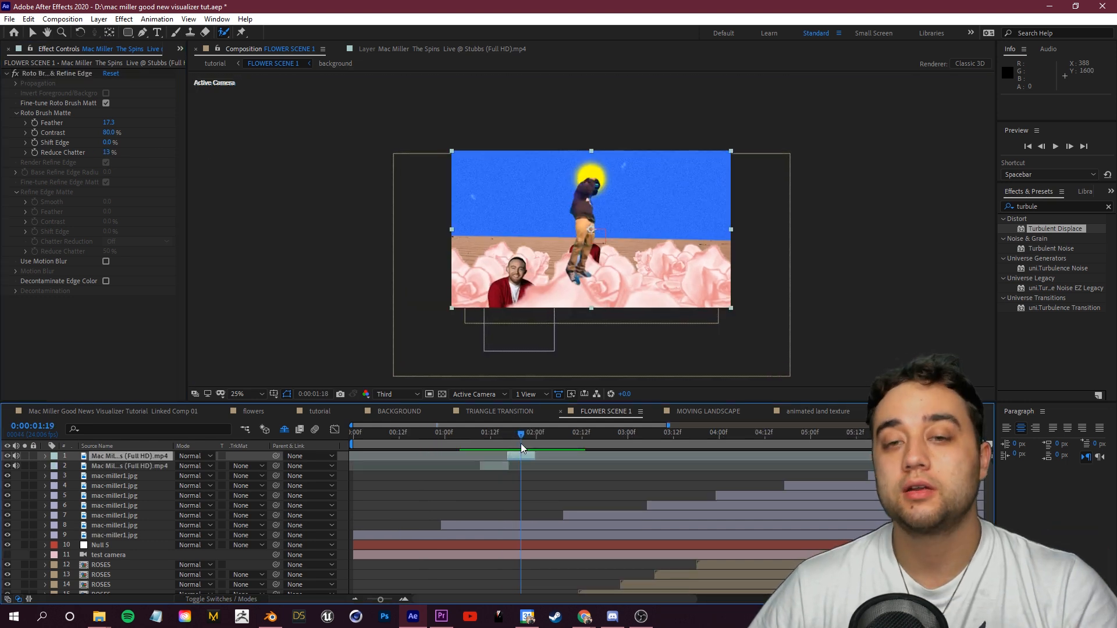
mouse_move(503, 456)
left_mouse_down()
mouse_move(481, 464)
mouse_move(523, 450)
left_mouse_up()
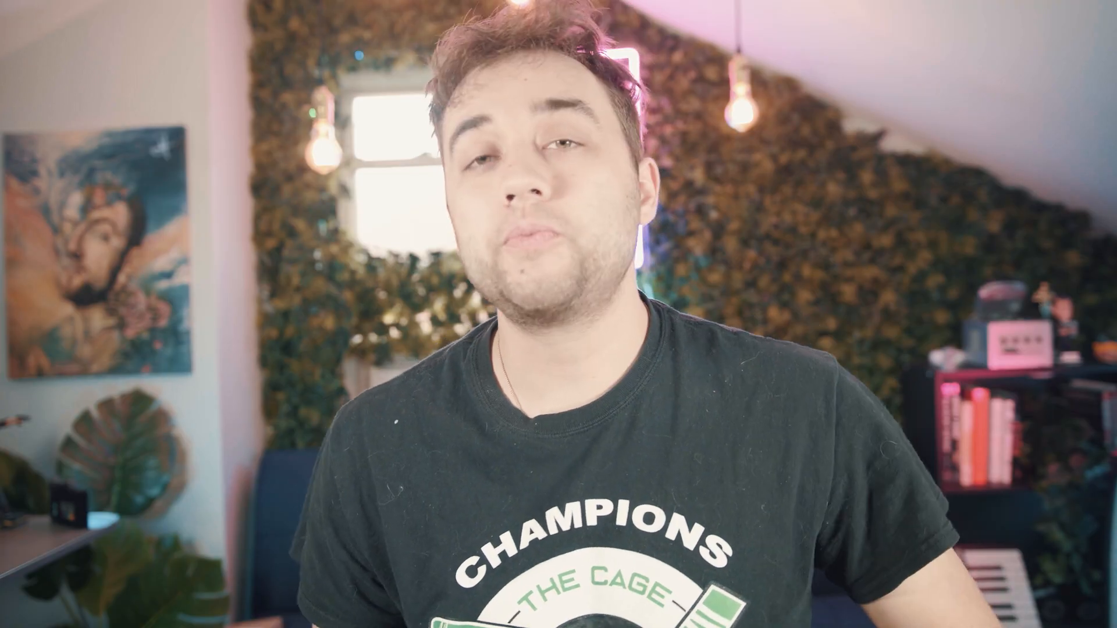